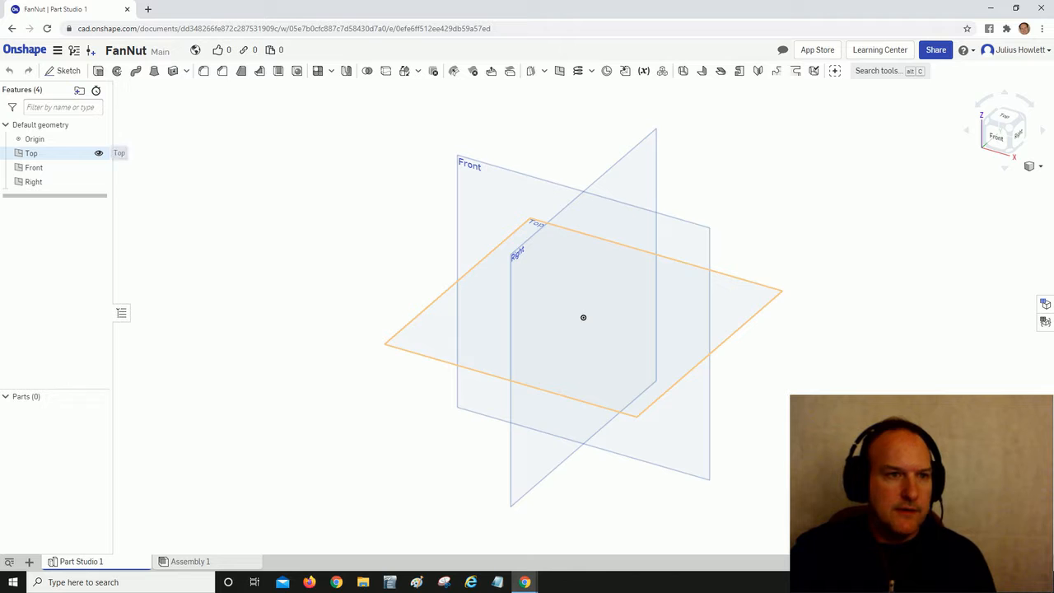
# - Hide the Top, Front and Right default planes
pyautogui.click(98, 153)
pyautogui.click(99, 167)
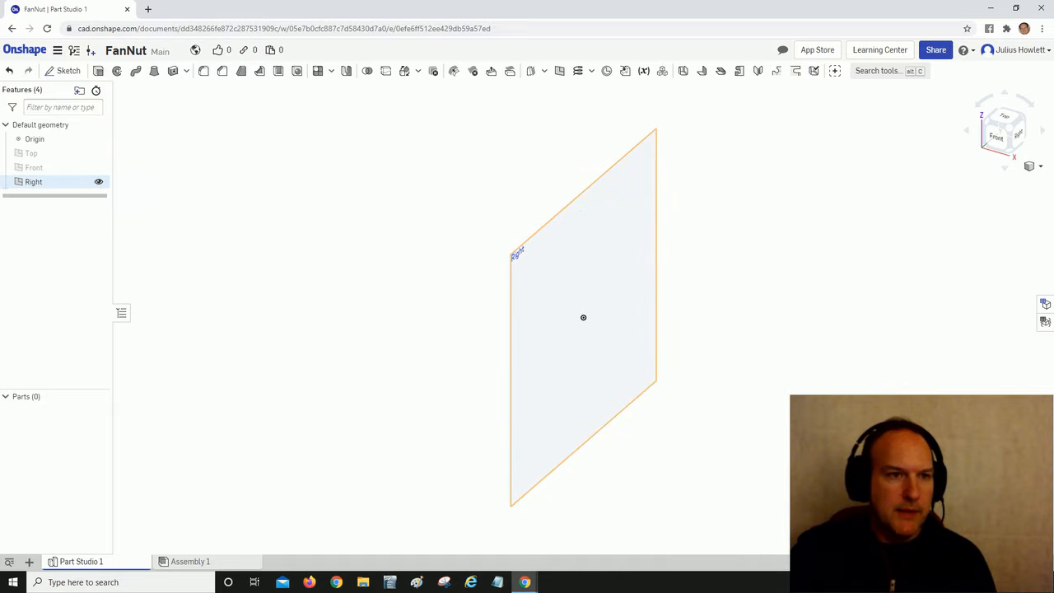
pyautogui.click(99, 181)
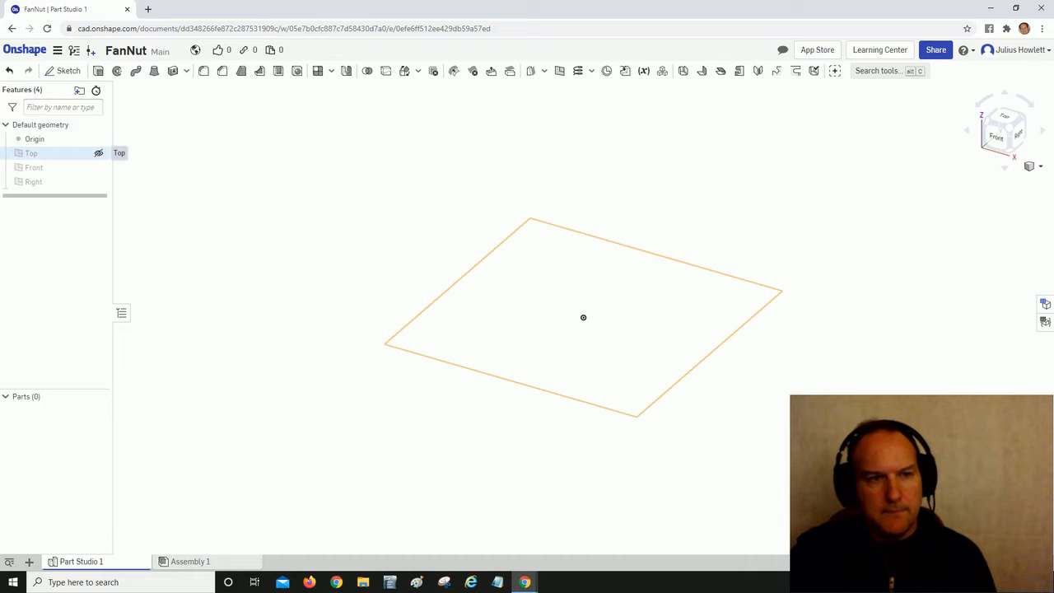
# - Start a sketch on the Top plane and draw a circle about 51.5 mm in diameter centred on the origin
pyautogui.rightClick(55, 155)
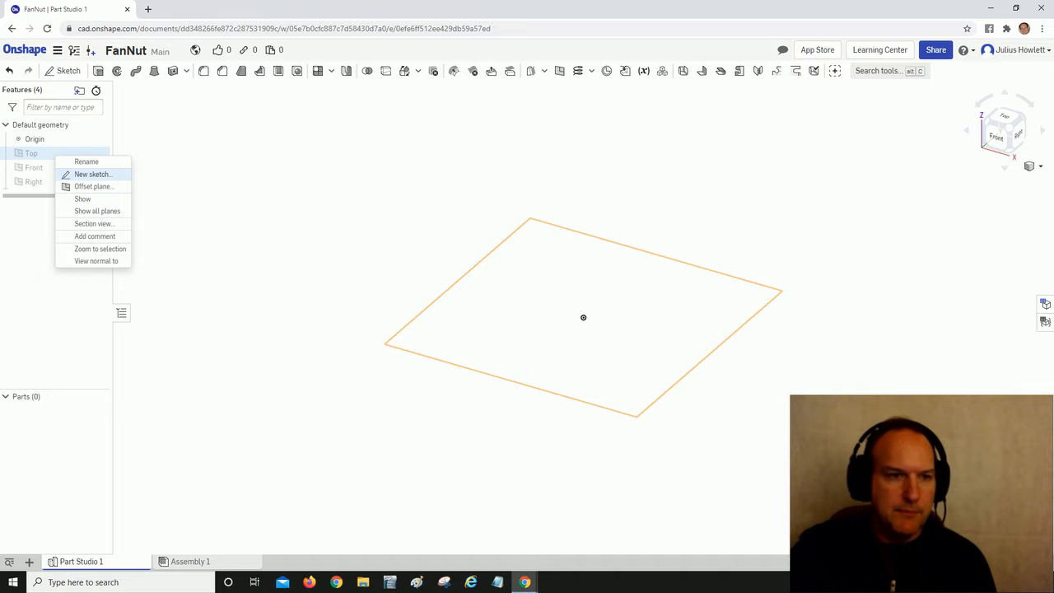
pyautogui.click(93, 174)
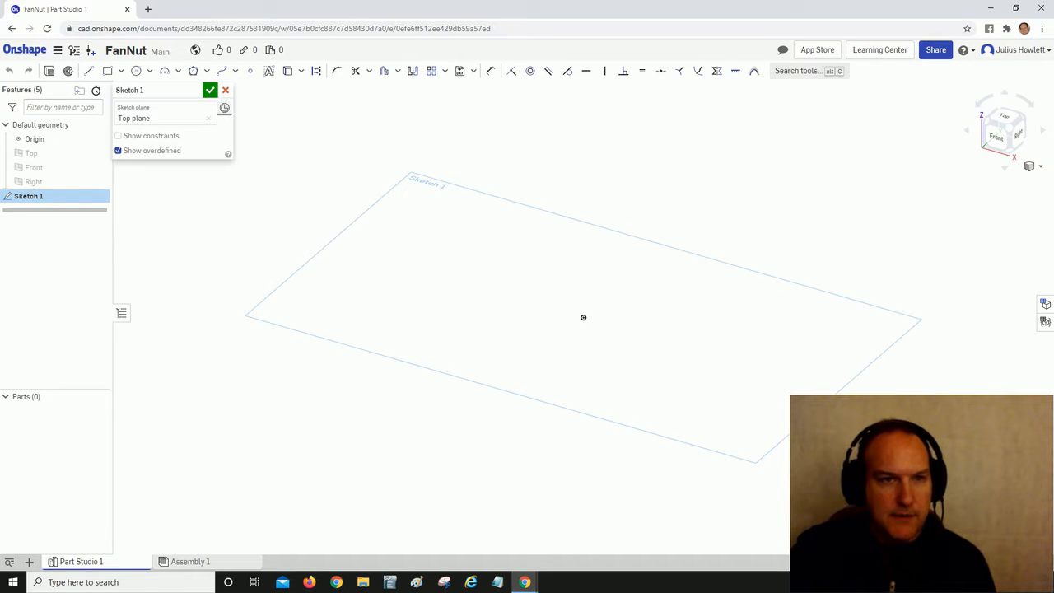
pyautogui.press('c')
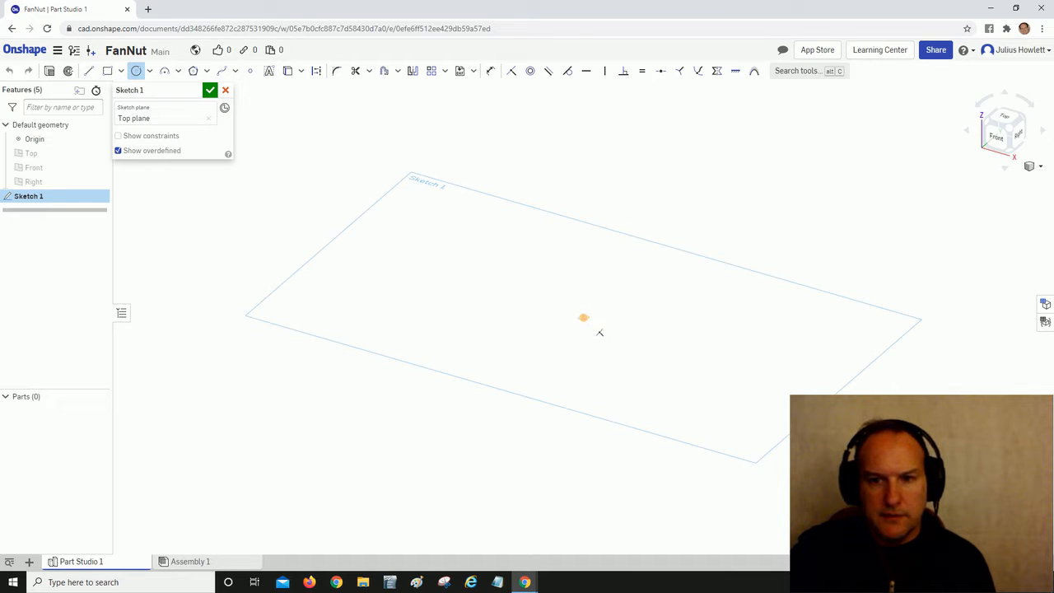
pyautogui.click(583, 317)
pyautogui.click(610, 297)
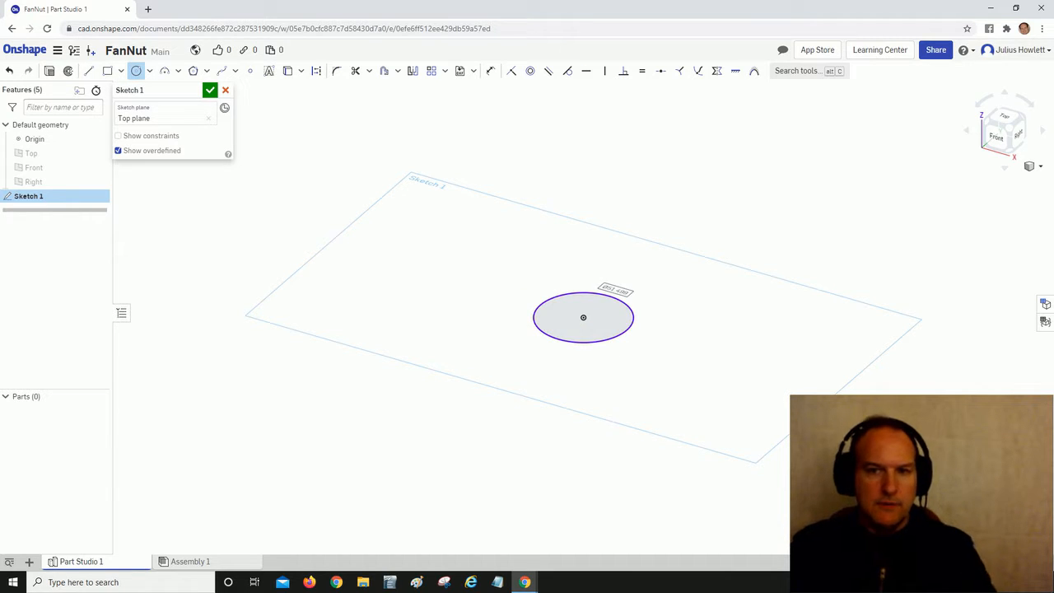
pyautogui.rightClick(635, 325)
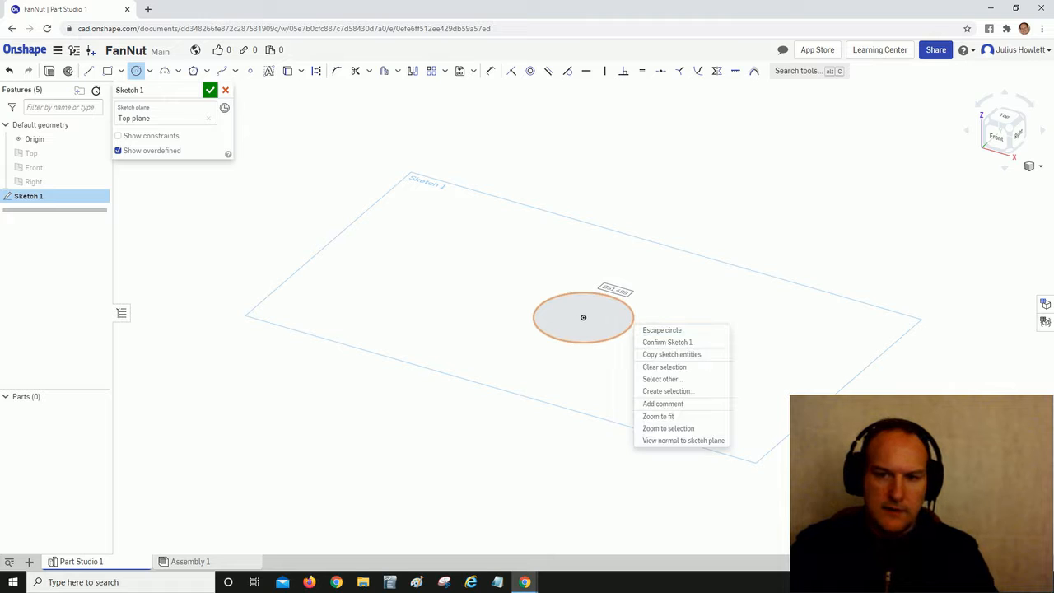
pyautogui.press('Escape')
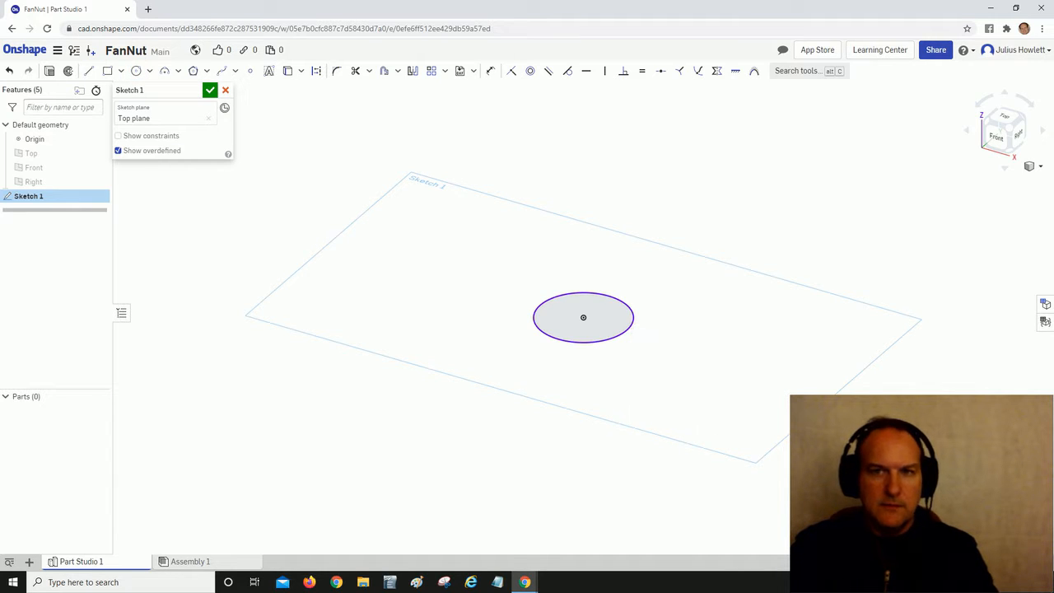
# - Dimension the circle's diameter to 38.8 mm and finish the sketch
pyautogui.press('u')
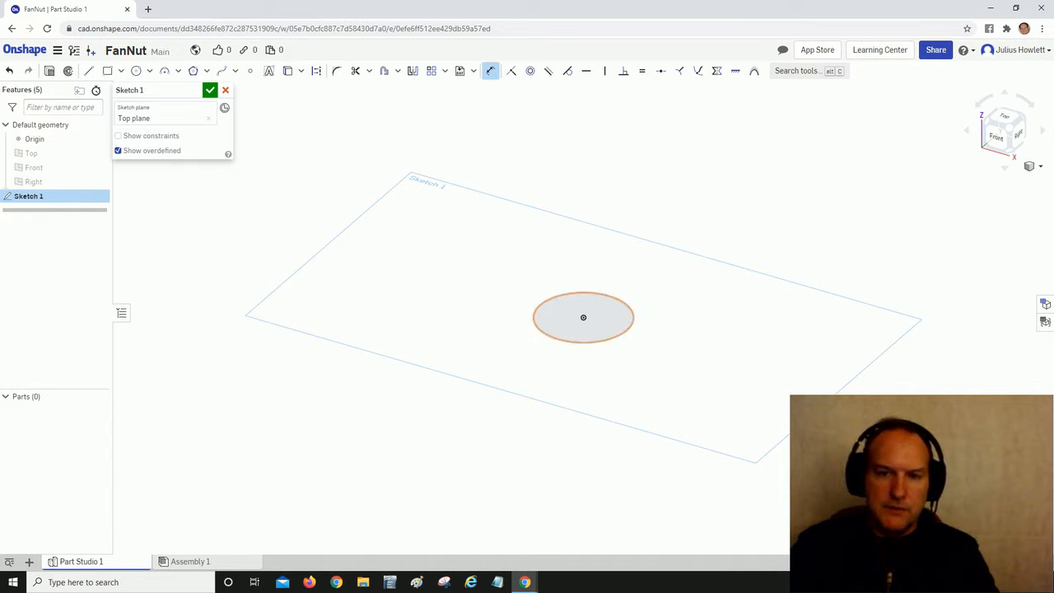
pyautogui.click(634, 326)
pyautogui.click(684, 339)
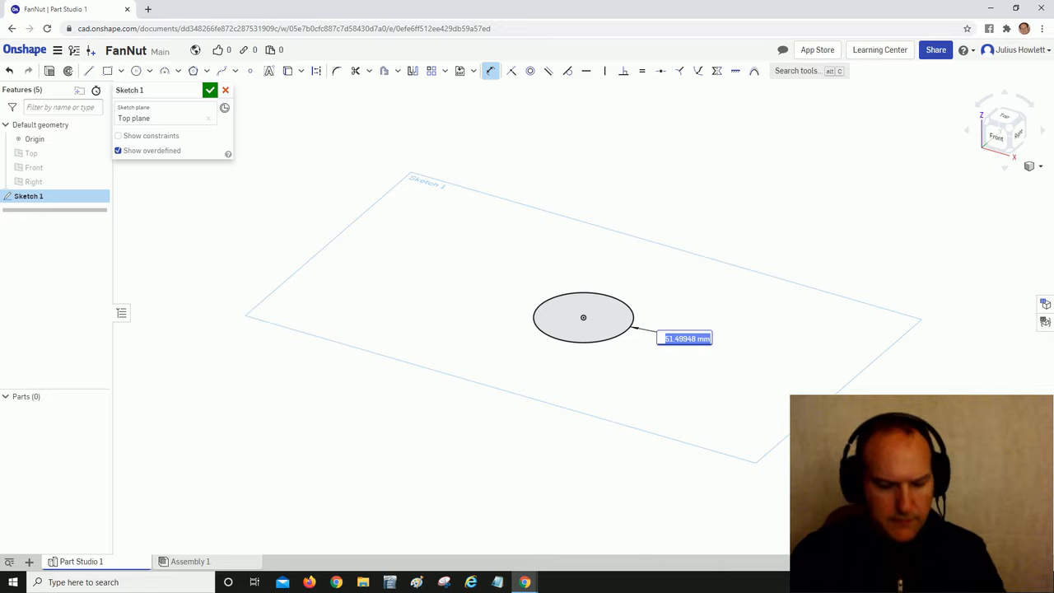
pyautogui.write('3')
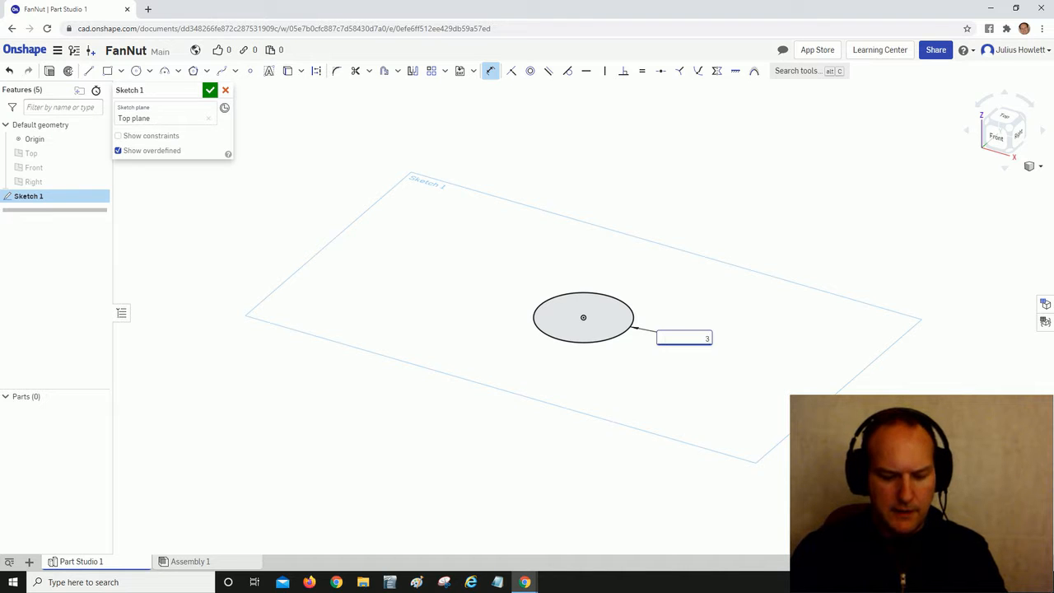
pyautogui.write('8.8')
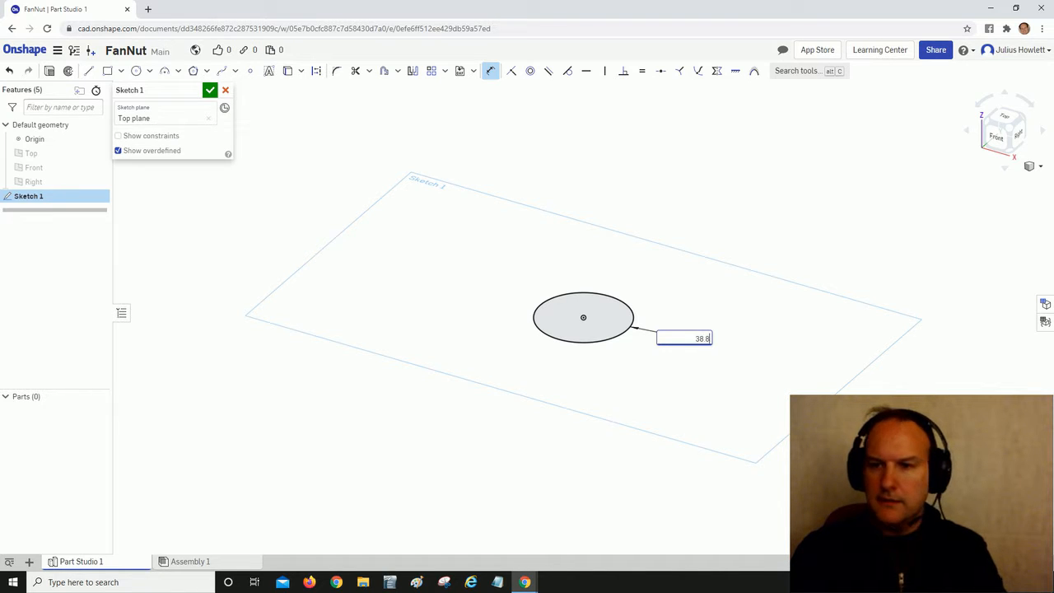
pyautogui.press('Return')
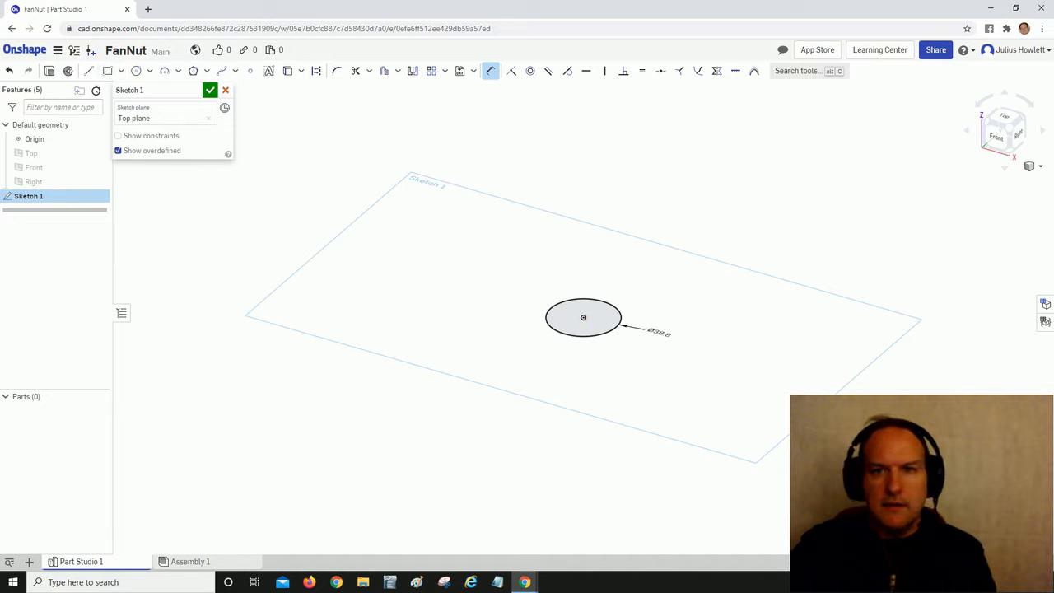
pyautogui.click(210, 90)
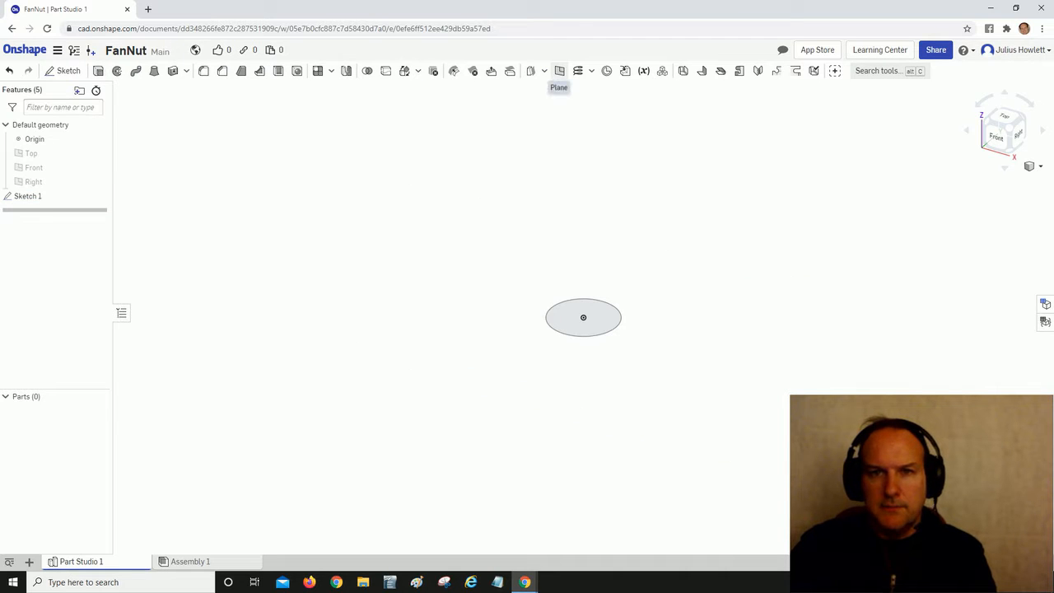
# - Create a plane offset 9 mm above the face of the circle sketch
pyautogui.click(559, 70)
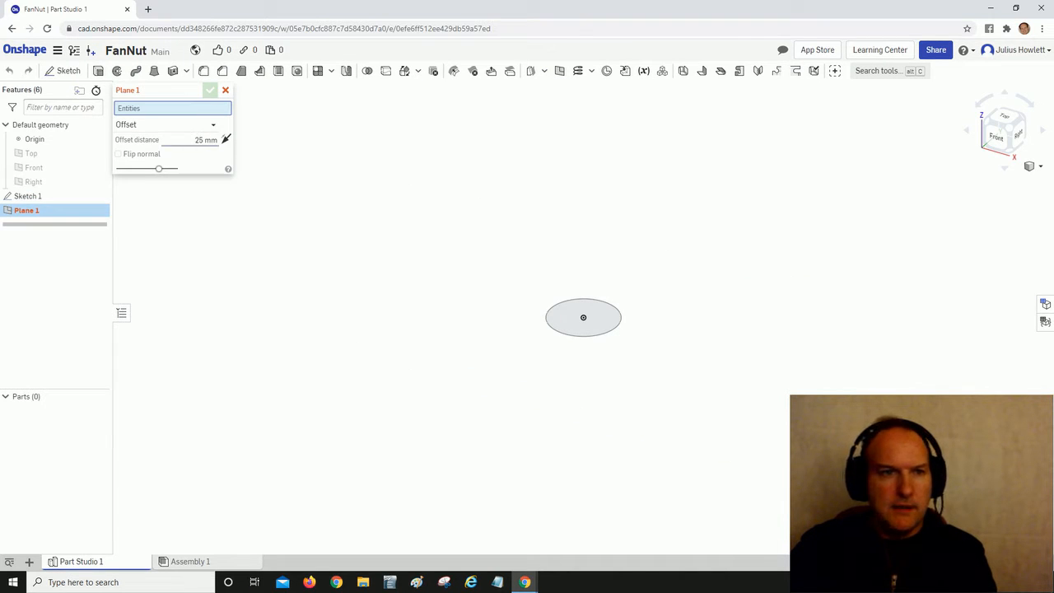
pyautogui.write('9')
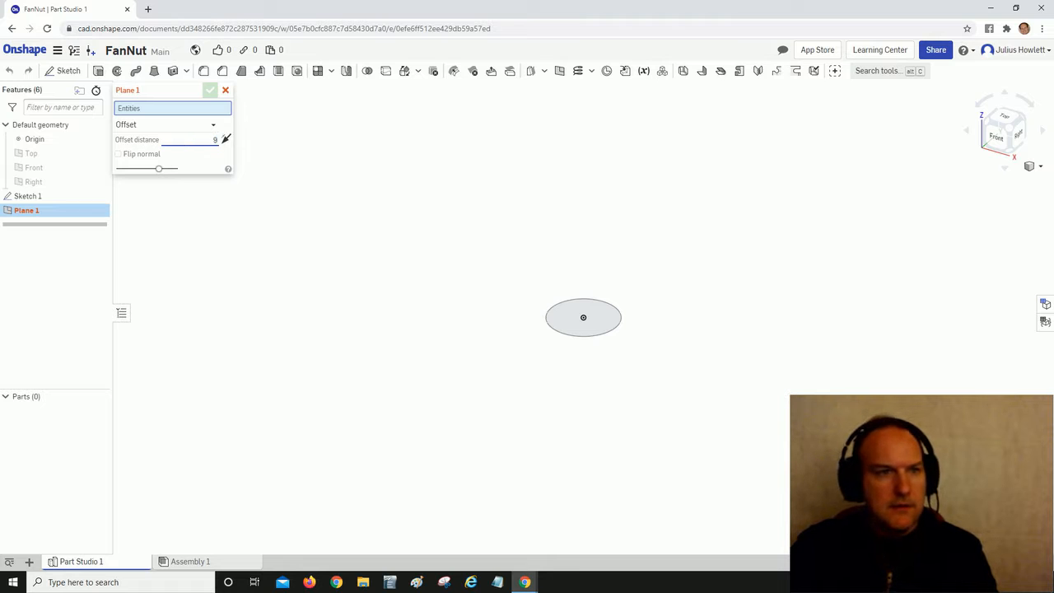
pyautogui.press('Return')
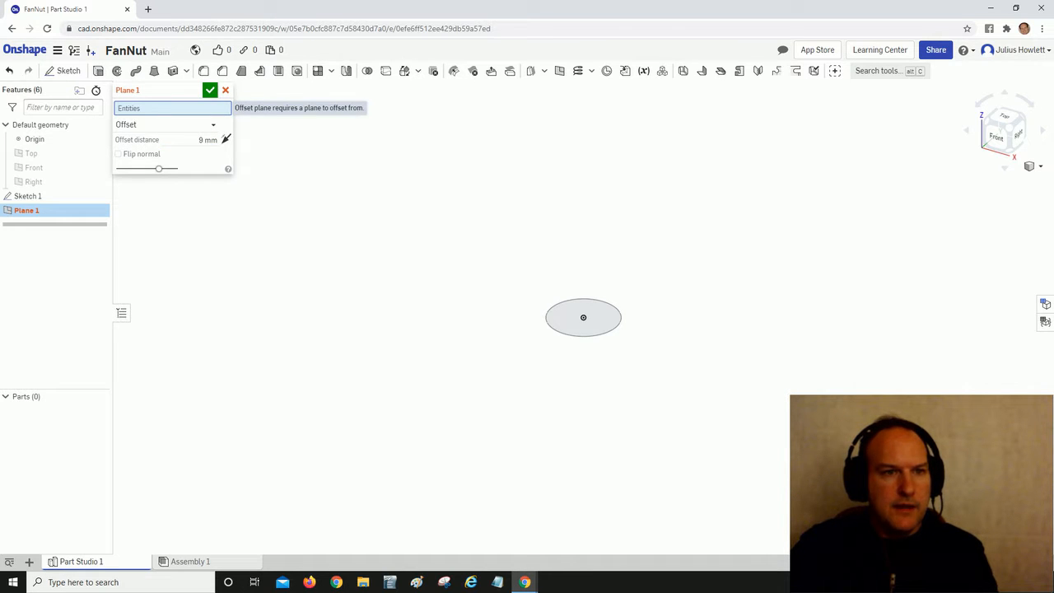
pyautogui.click(588, 323)
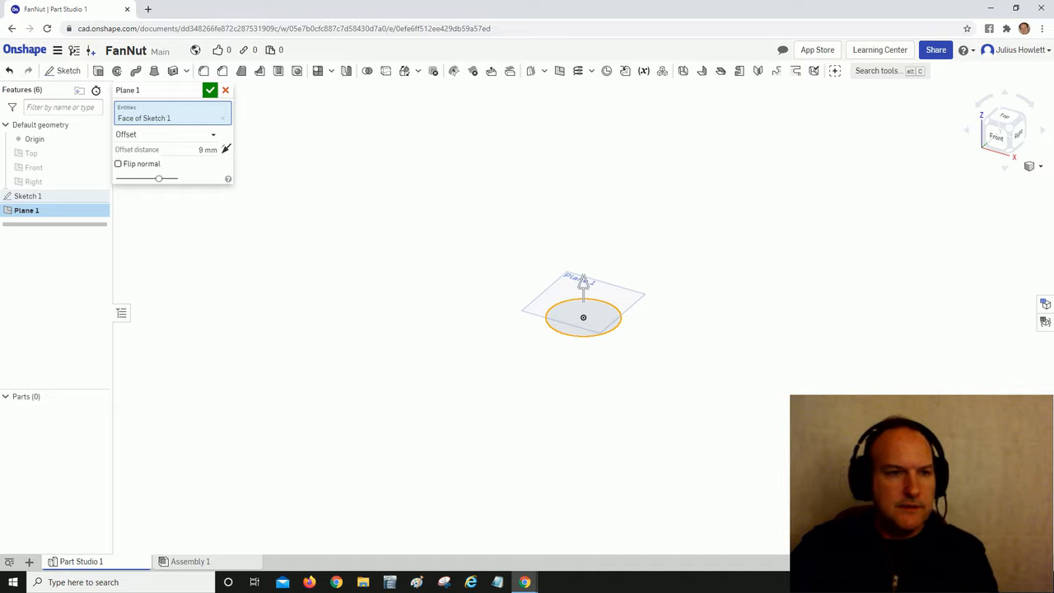
pyautogui.press('Return')
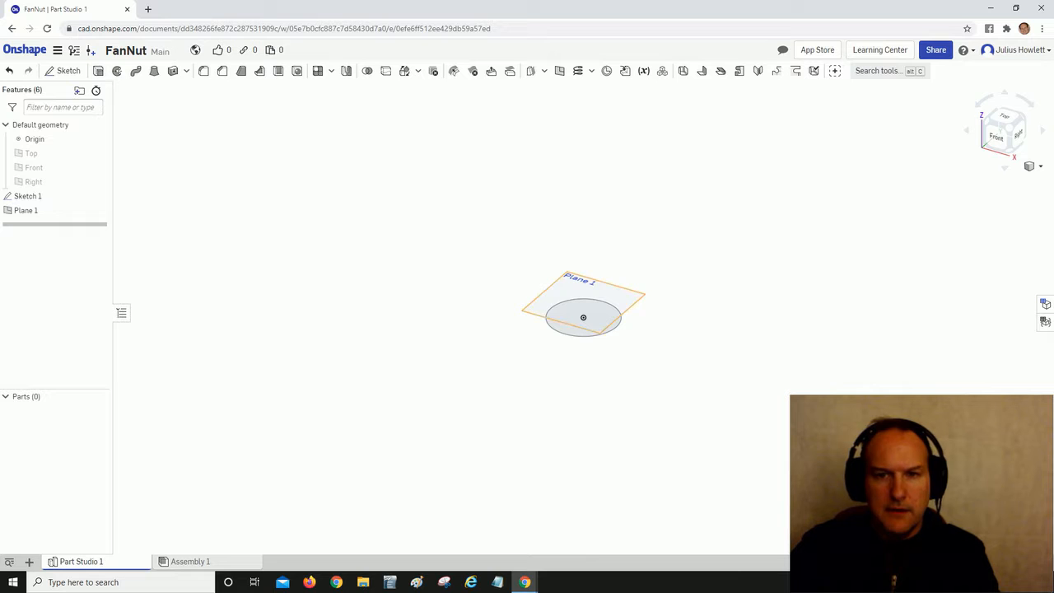
# - Start a sketch on the offset plane and draw a circle about 73 mm in diameter centred above the origin
pyautogui.rightClick(571, 291)
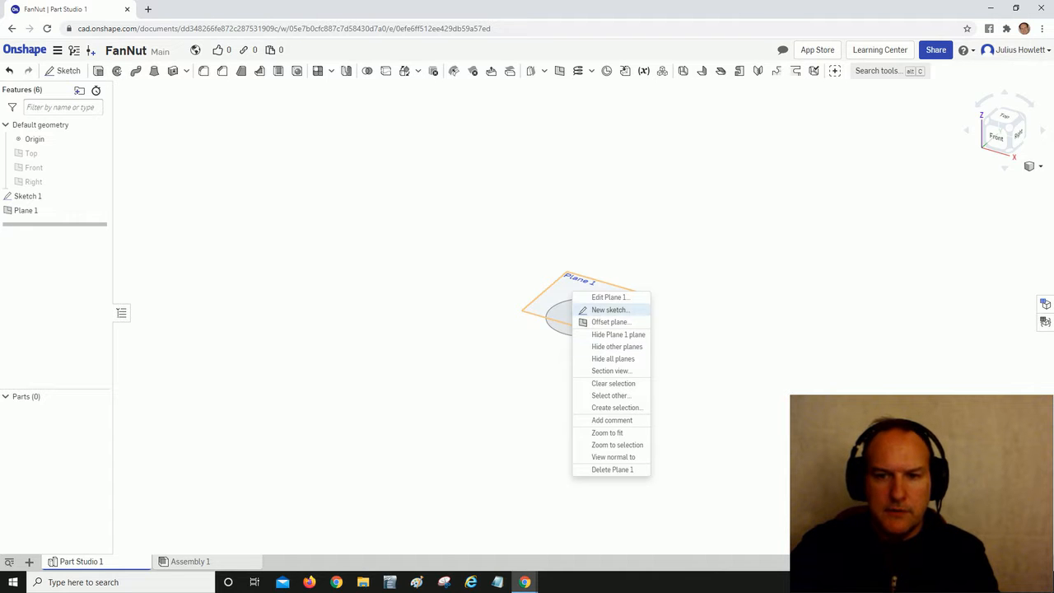
pyautogui.click(608, 309)
pyautogui.press('c')
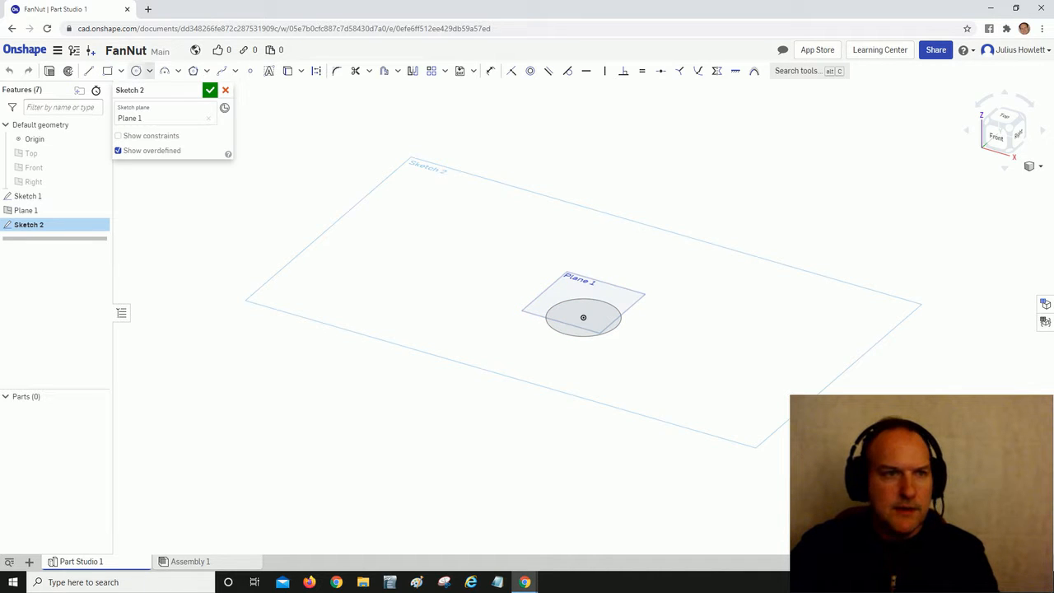
pyautogui.click(583, 317)
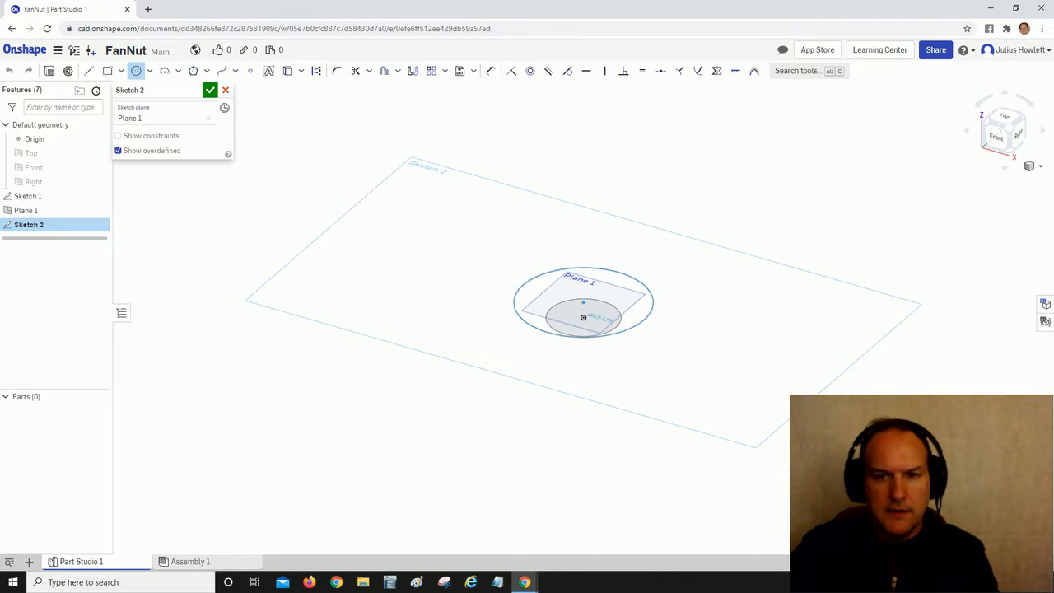
pyautogui.click(616, 333)
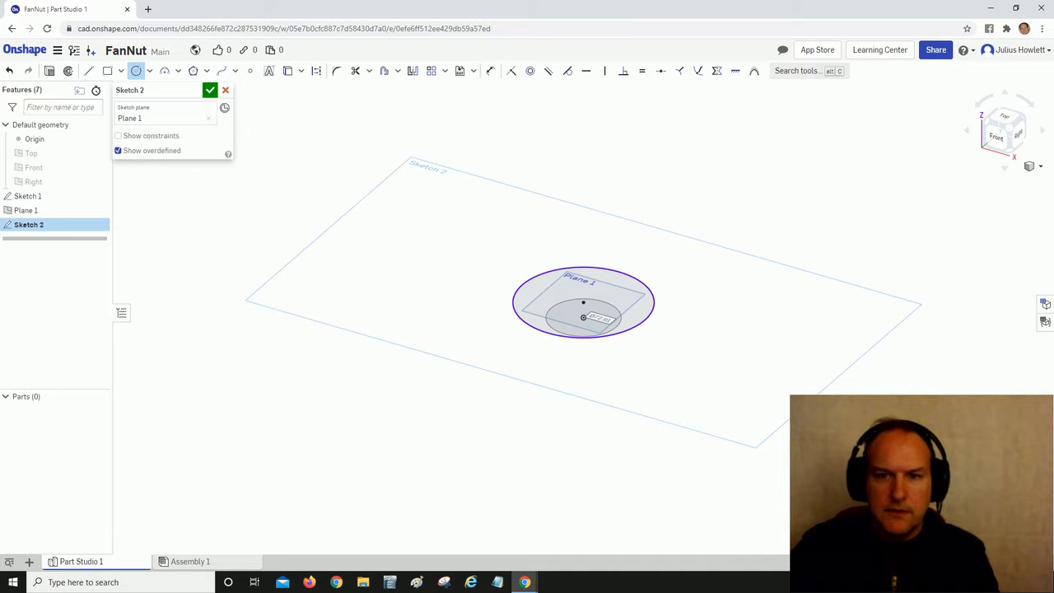
# - Dimension the upper circle's diameter to 39.2 mm and finish the sketch
pyautogui.press('u')
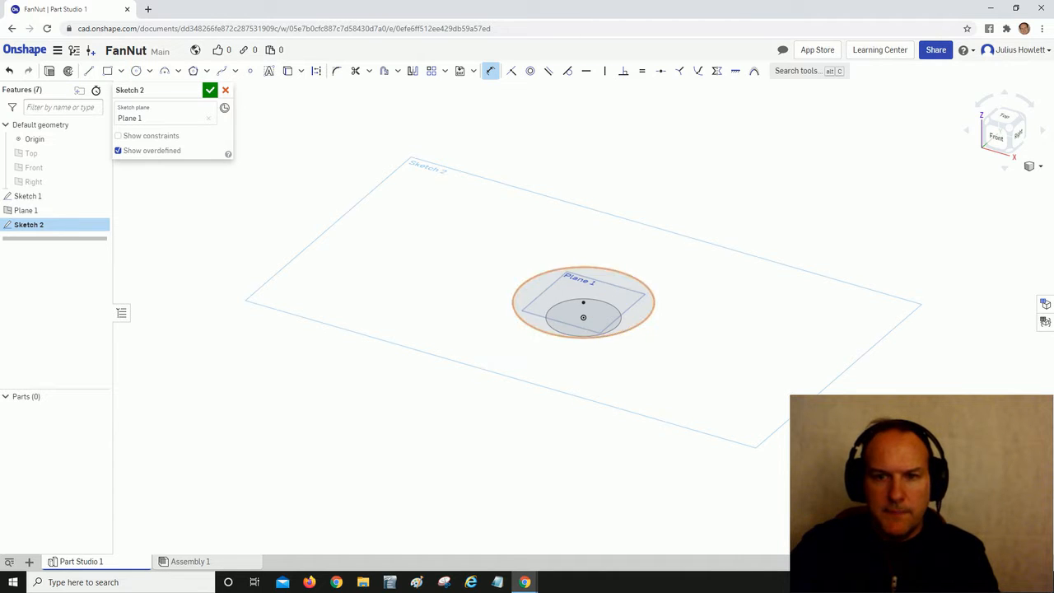
pyautogui.click(653, 294)
pyautogui.click(681, 285)
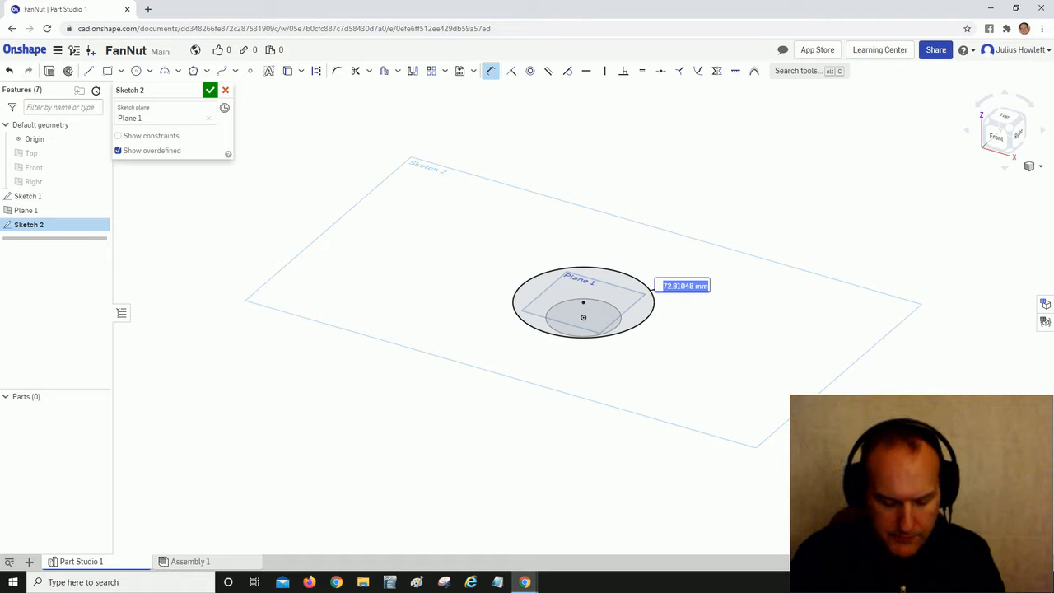
pyautogui.write('39/2')
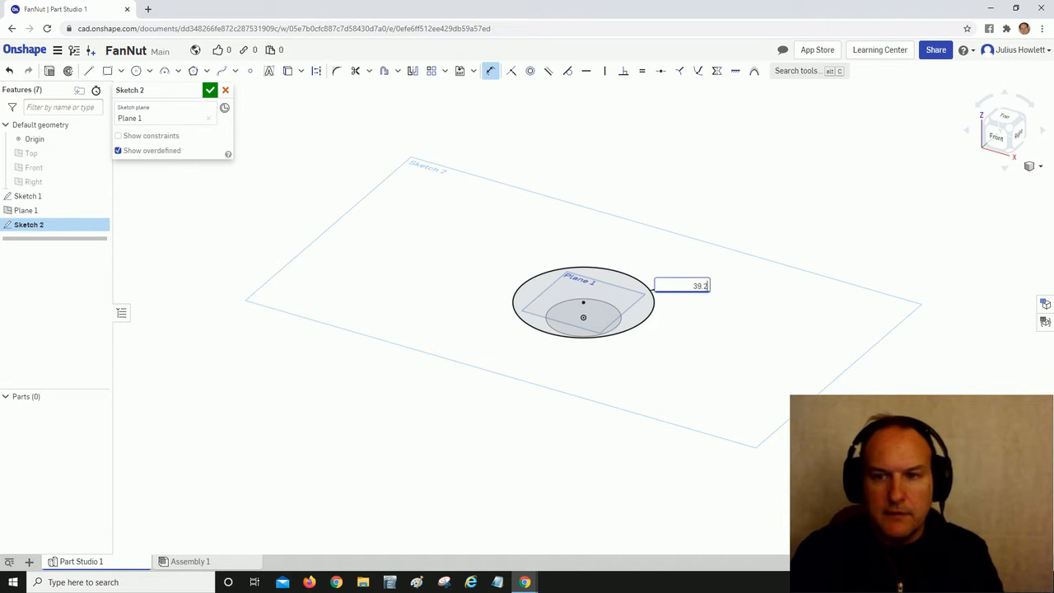
pyautogui.press('Escape')
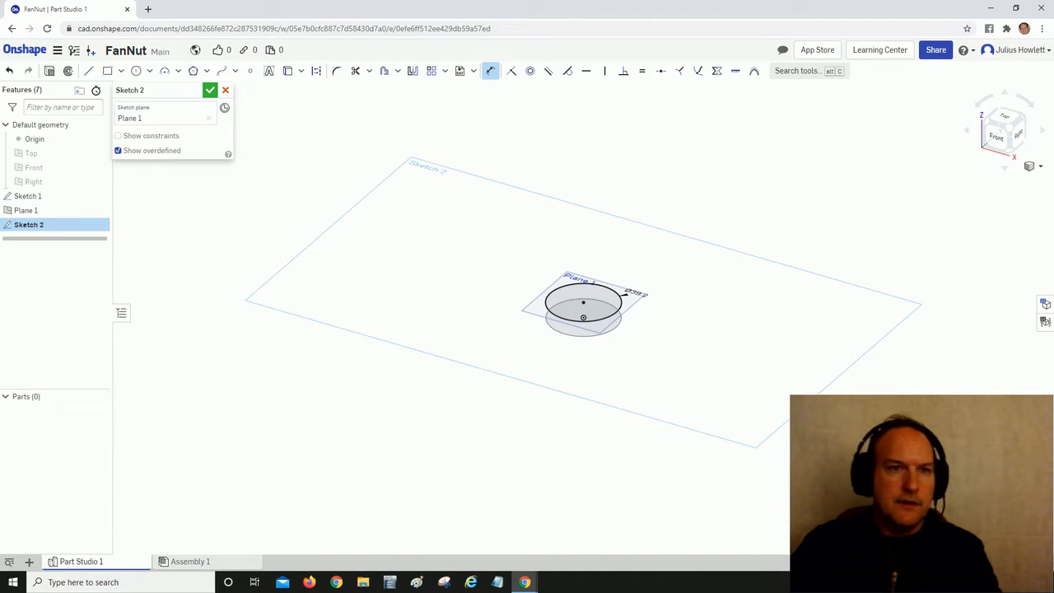
pyautogui.press('Return')
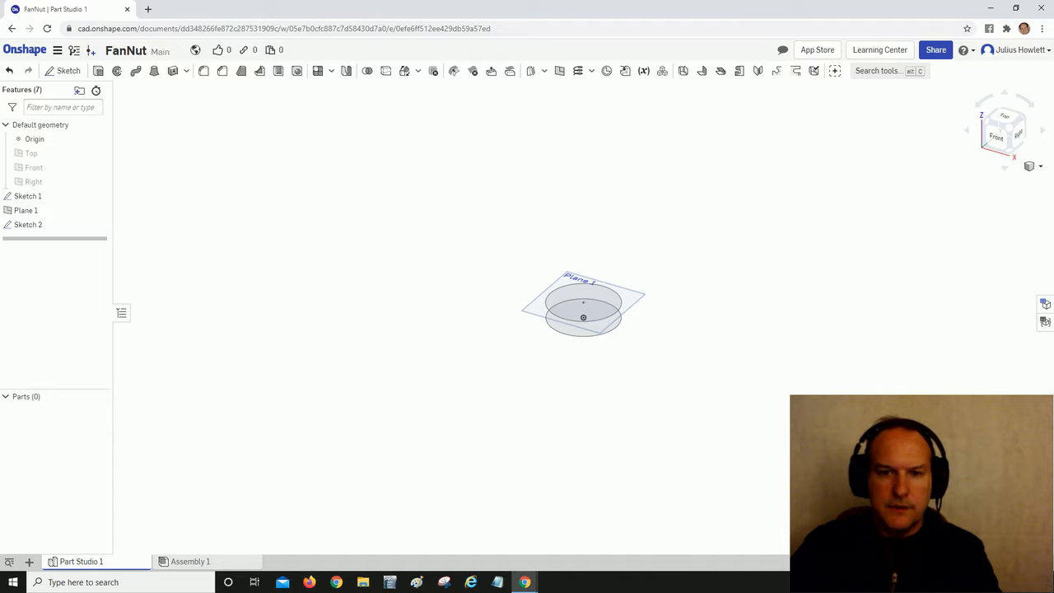
# - Hide all planes so only the two circle sketches are displayed
pyautogui.rightClick(529, 310)
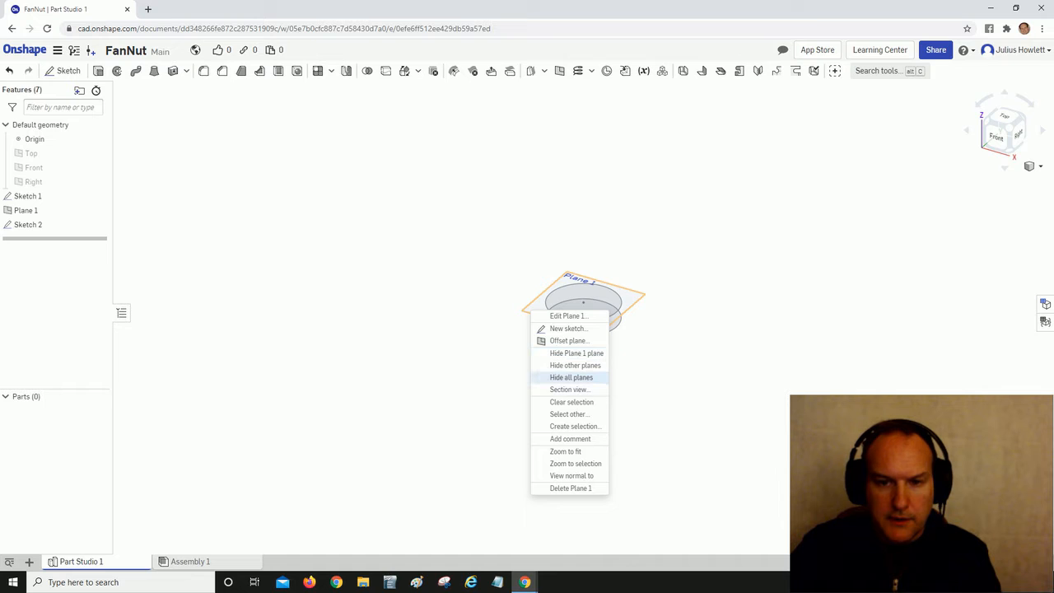
pyautogui.click(571, 377)
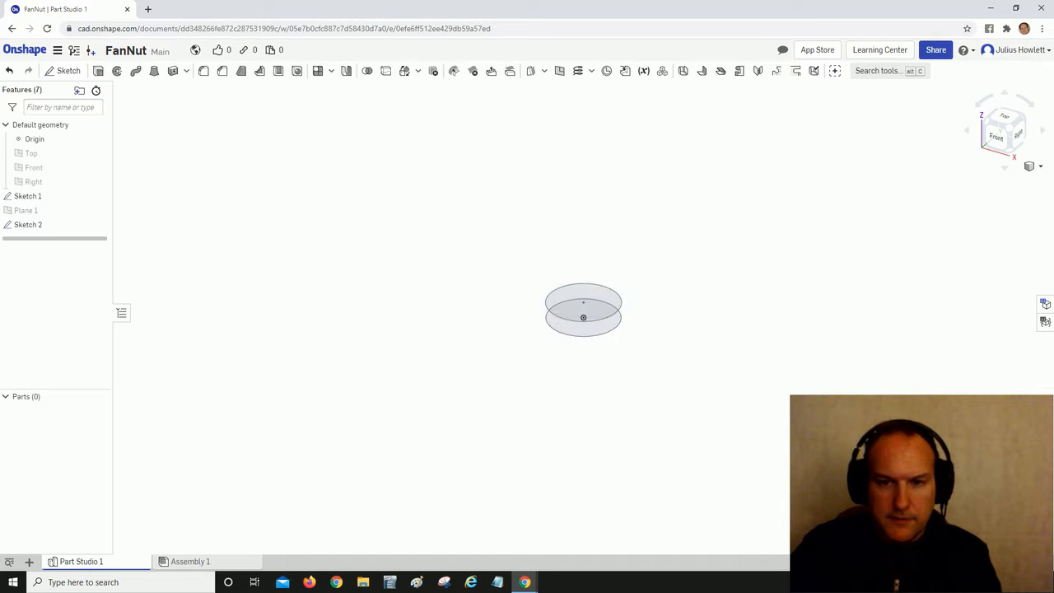
# - Loft a new solid between the lower circle face and the upper circle face, with no start or end profile conditions
pyautogui.moveTo(571, 377)
pyautogui.mouseDown(button='right')
pyautogui.moveTo(543, 353)
pyautogui.moveTo(565, 351)
pyautogui.moveTo(574, 385)
pyautogui.mouseUp(button='right')
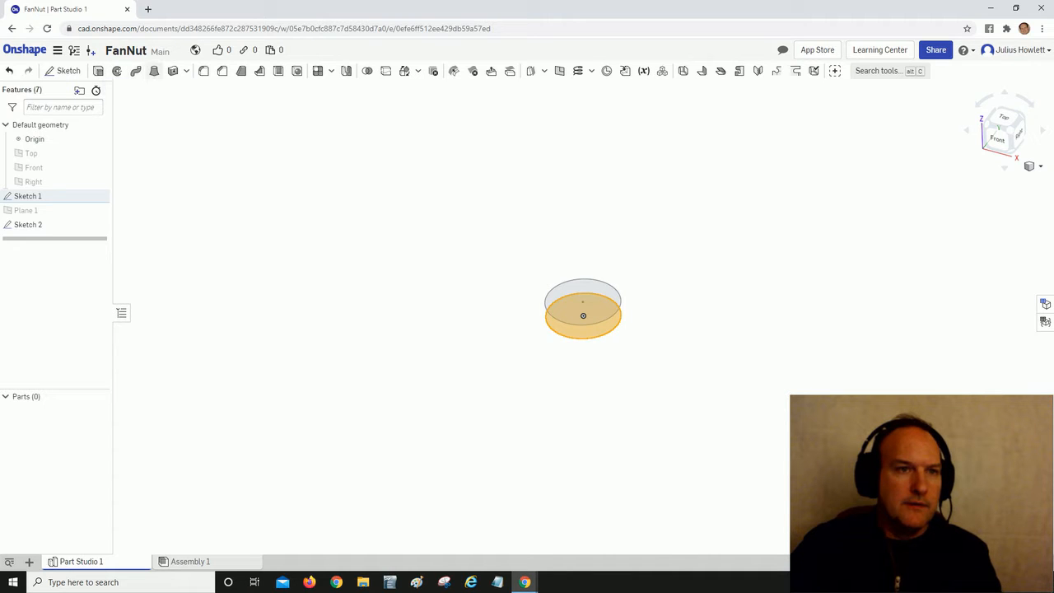
pyautogui.click(154, 71)
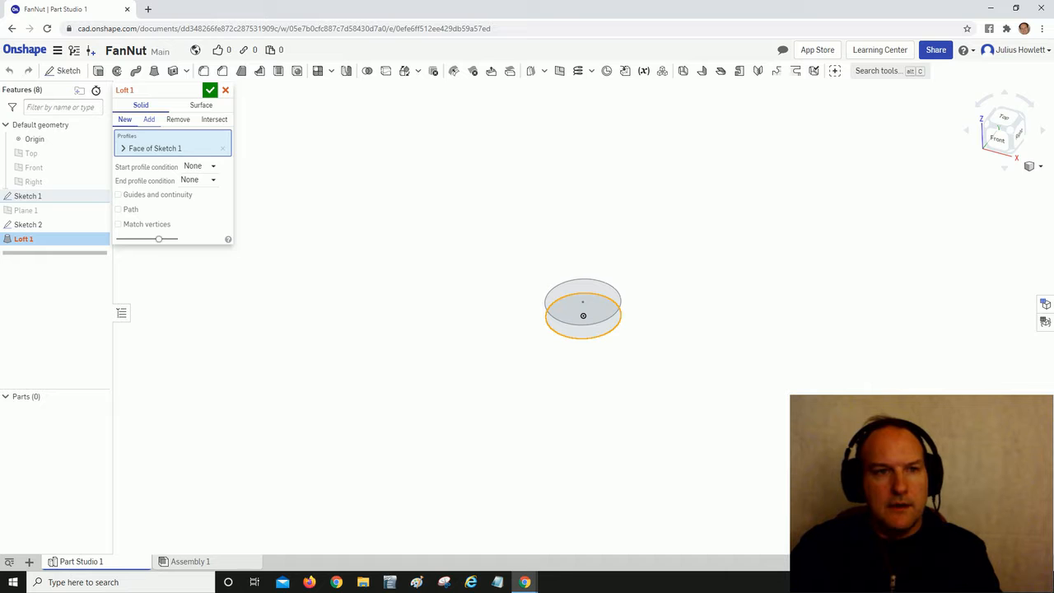
pyautogui.click(149, 120)
pyautogui.click(125, 119)
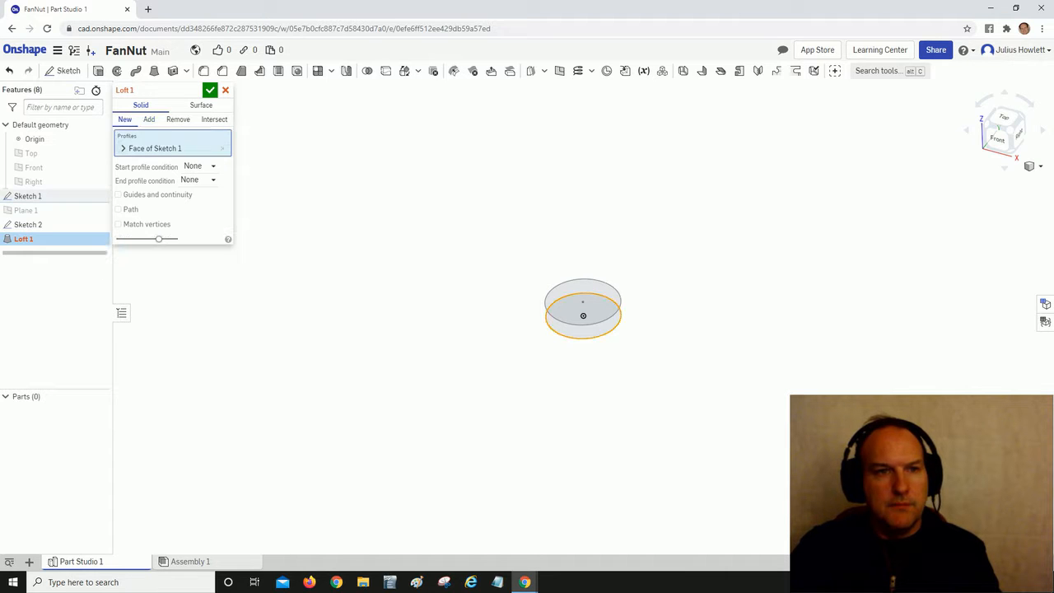
pyautogui.click(198, 166)
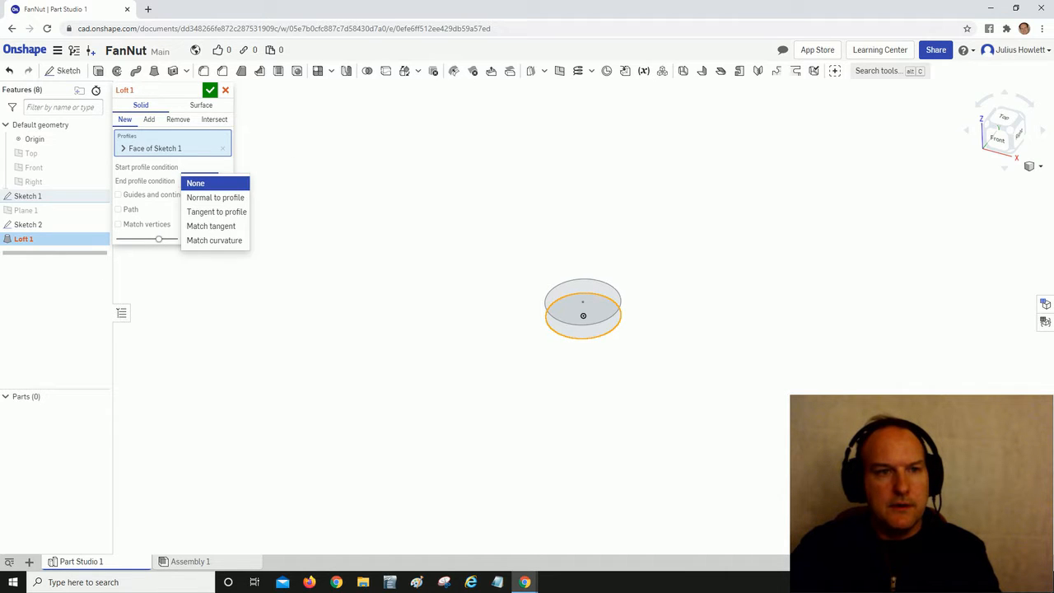
pyautogui.click(198, 166)
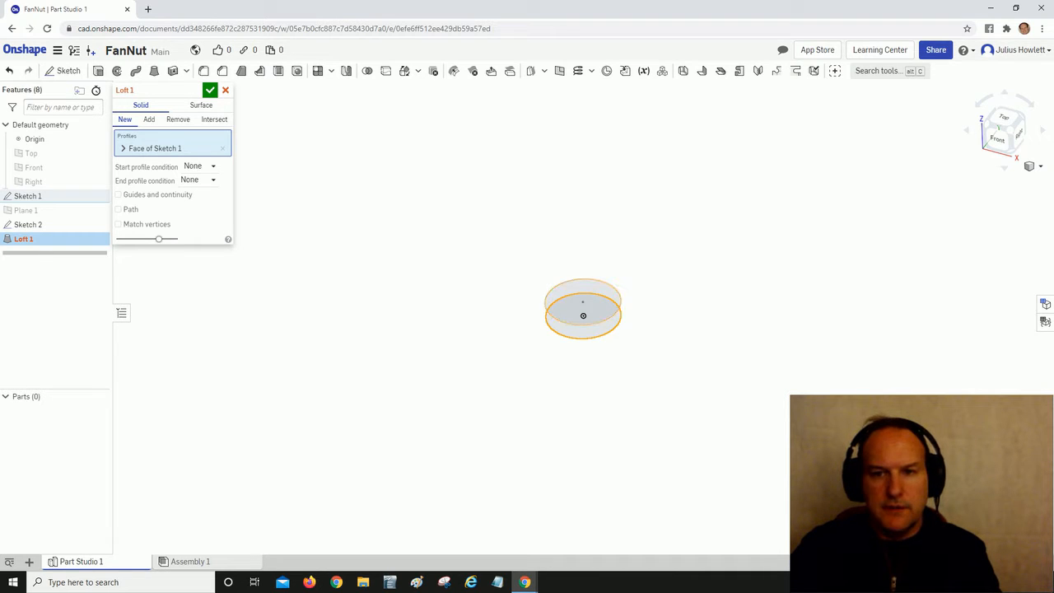
pyautogui.click(583, 315)
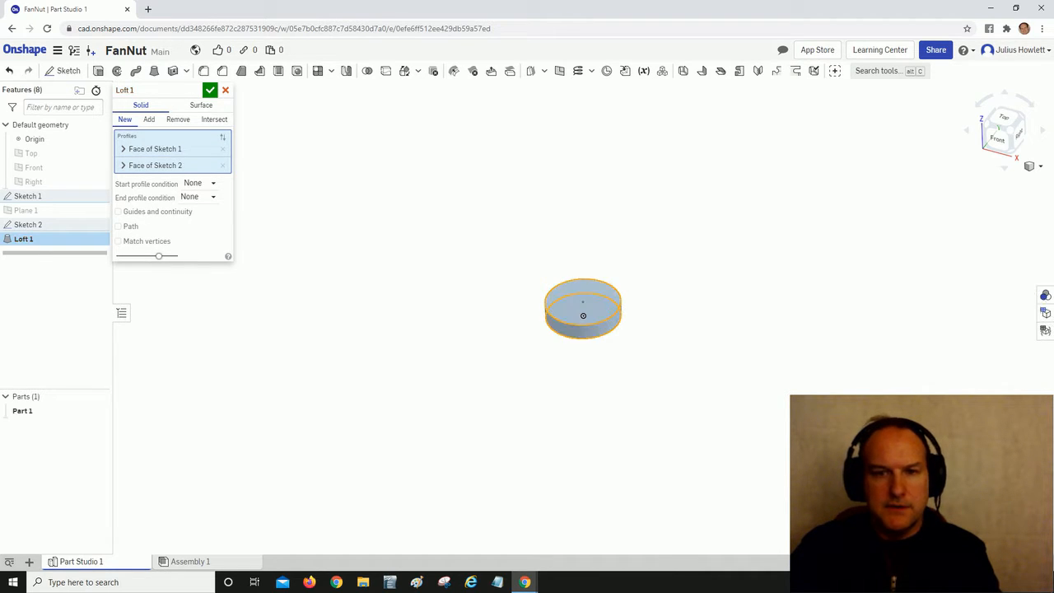
pyautogui.moveTo(583, 315); pyautogui.dragTo(580, 316, button='right')
pyautogui.press('Return')
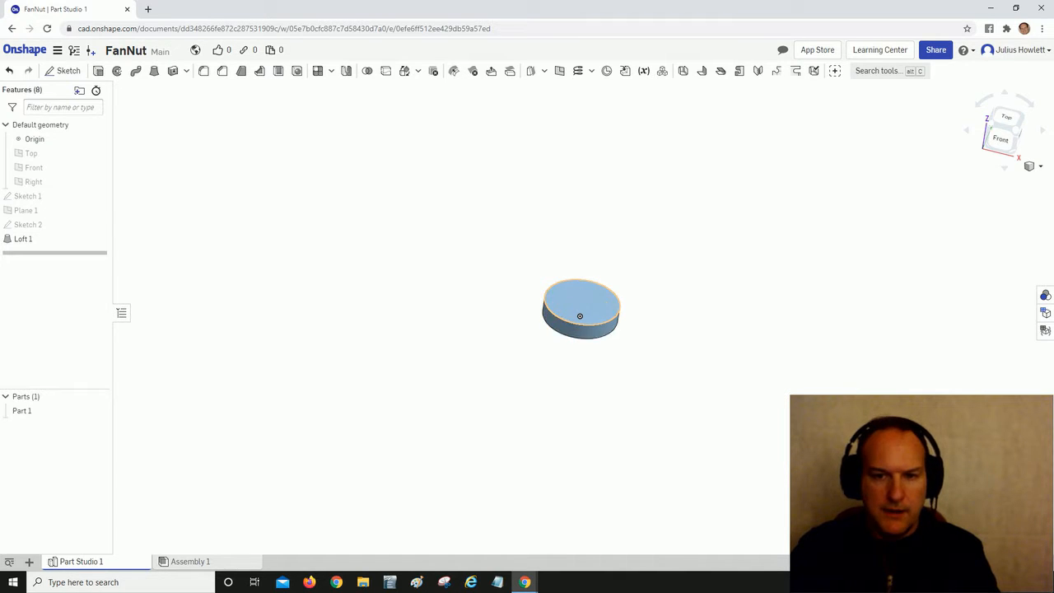
# - Start a sketch on the loft's top face and draw an outward-bulging arc about 3.7 mm wide across its upper edge
pyautogui.rightClick(579, 317)
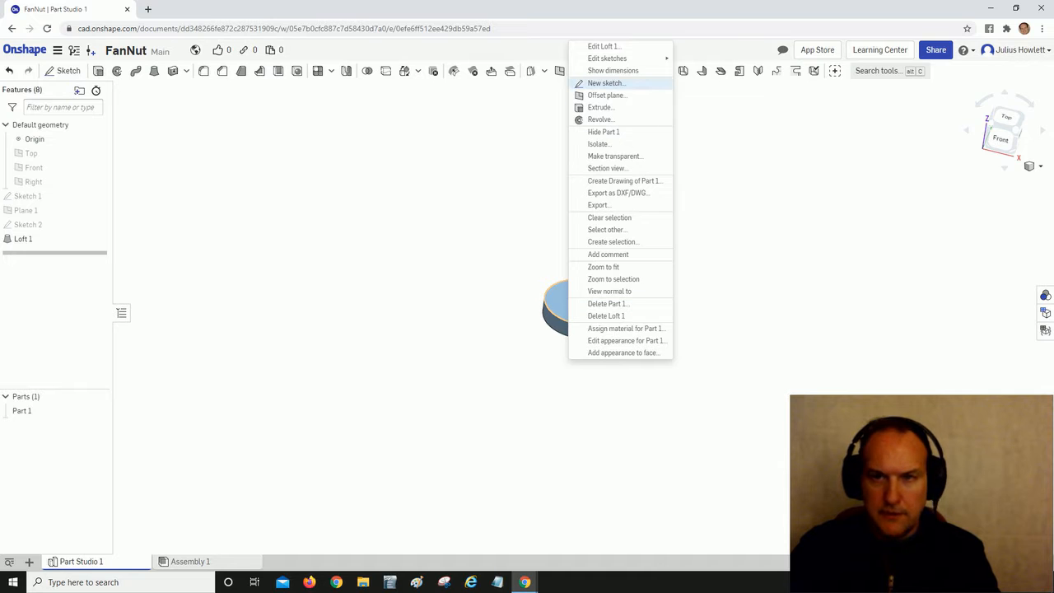
pyautogui.click(605, 83)
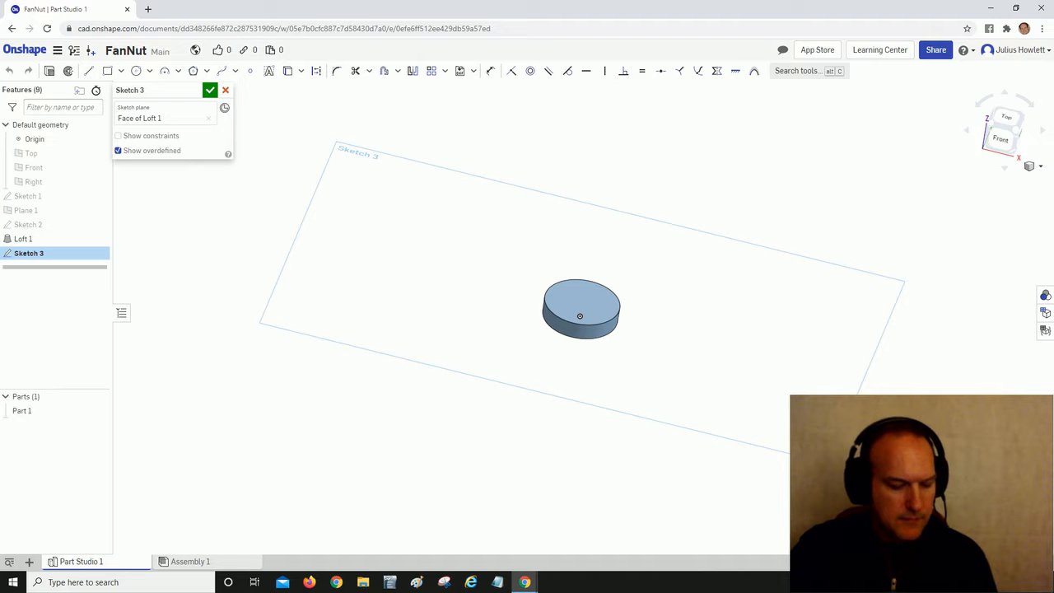
pyautogui.moveTo(642, 362)
pyautogui.mouseDown(button='right')
pyautogui.moveTo(654, 323)
pyautogui.moveTo(644, 384)
pyautogui.mouseUp(button='right')
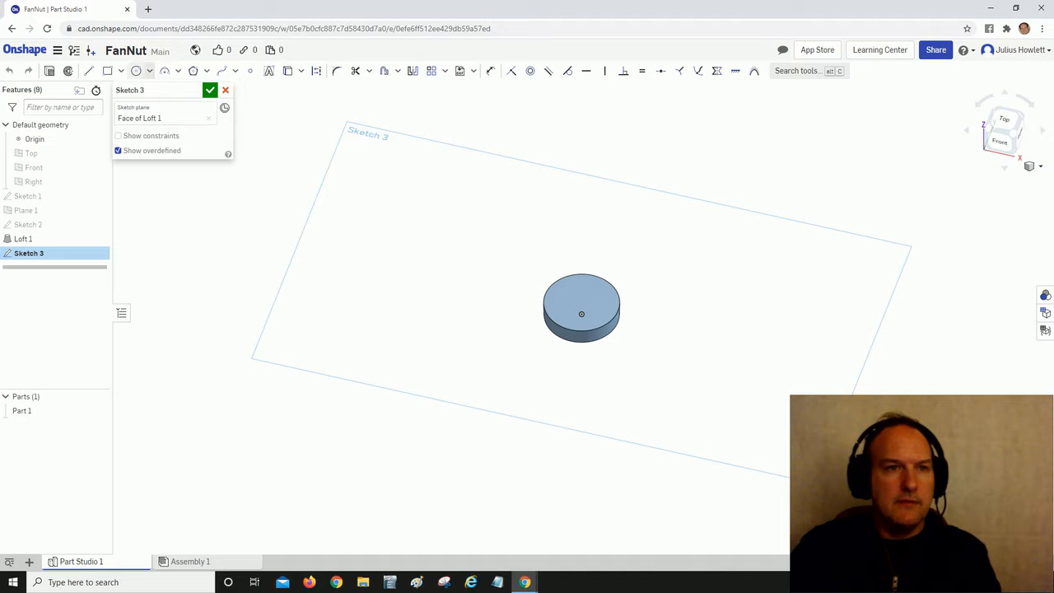
pyautogui.click(1004, 120)
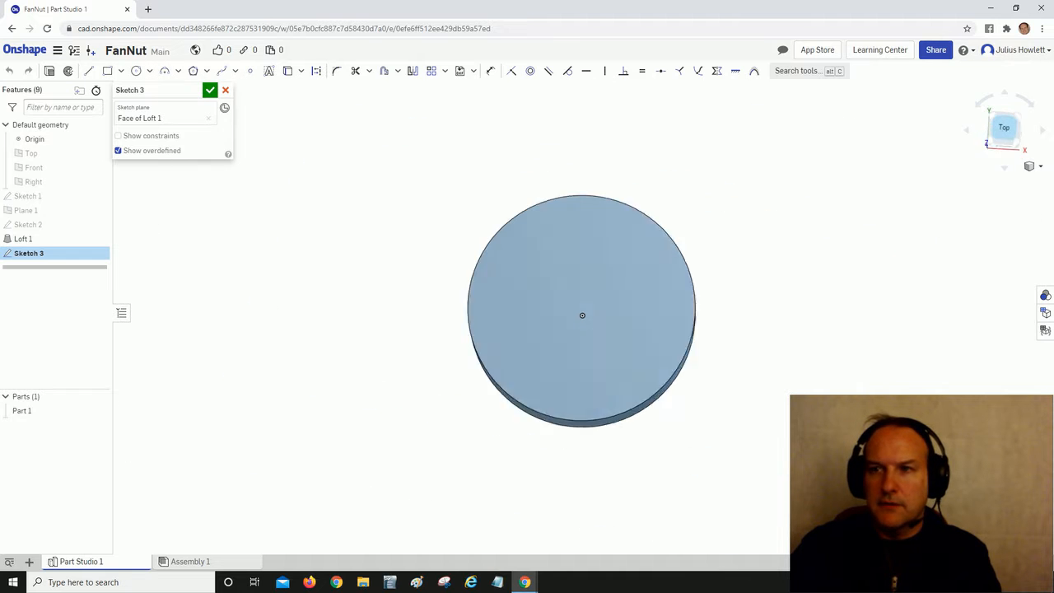
pyautogui.scroll(-3, 541, 297)
pyautogui.scroll(-1, 543, 297)
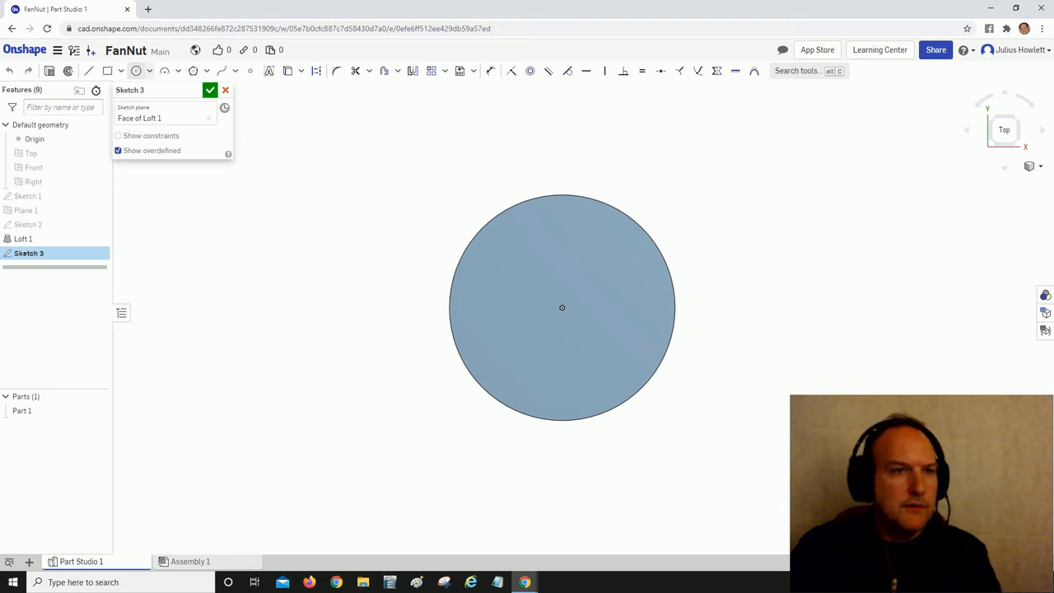
pyautogui.click(165, 71)
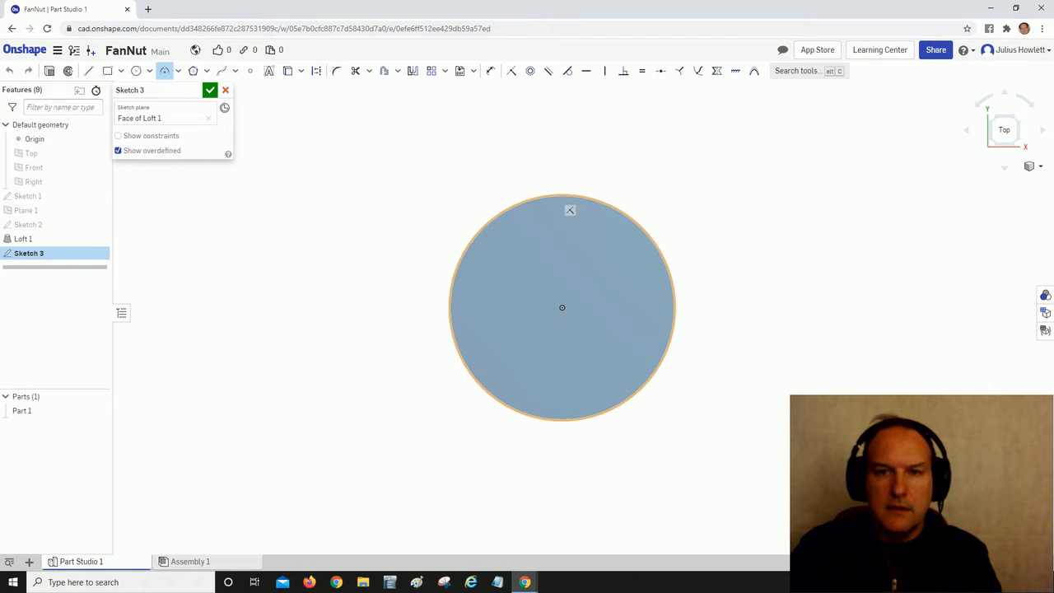
pyautogui.click(576, 196)
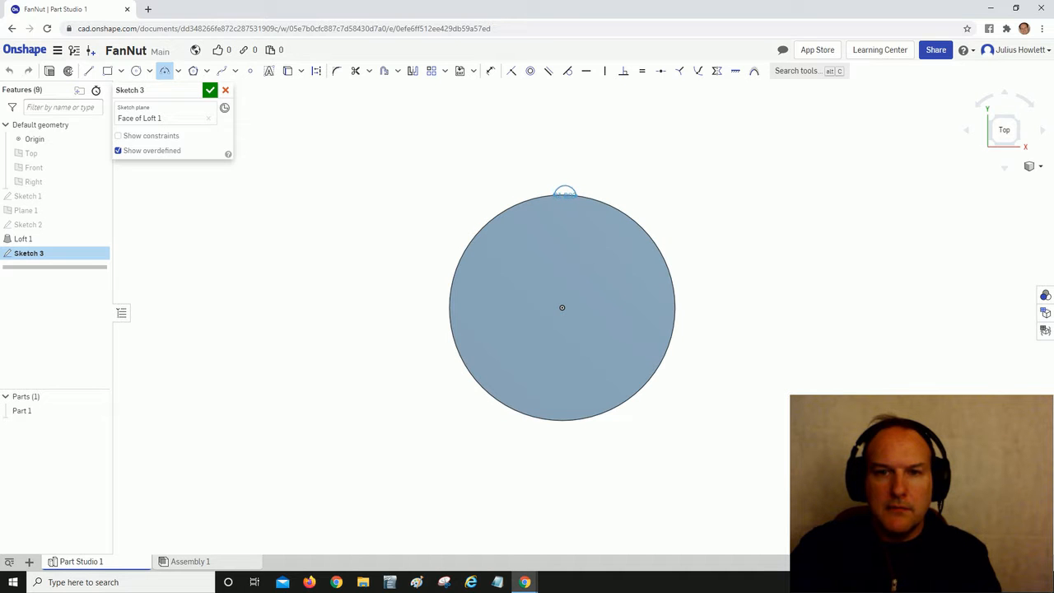
pyautogui.click(564, 186)
pyautogui.scroll(5, 577, 200)
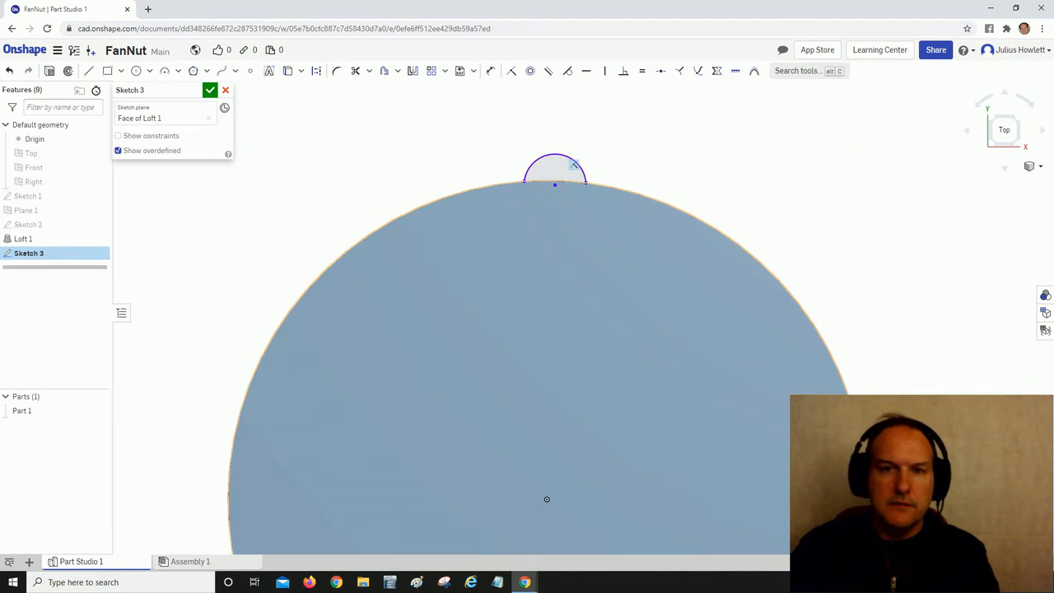
# - Connect the arc's two endpoints with a construction line and constrain the arc's centre to that line's midpoint
pyautogui.press('q')
pyautogui.press('l')
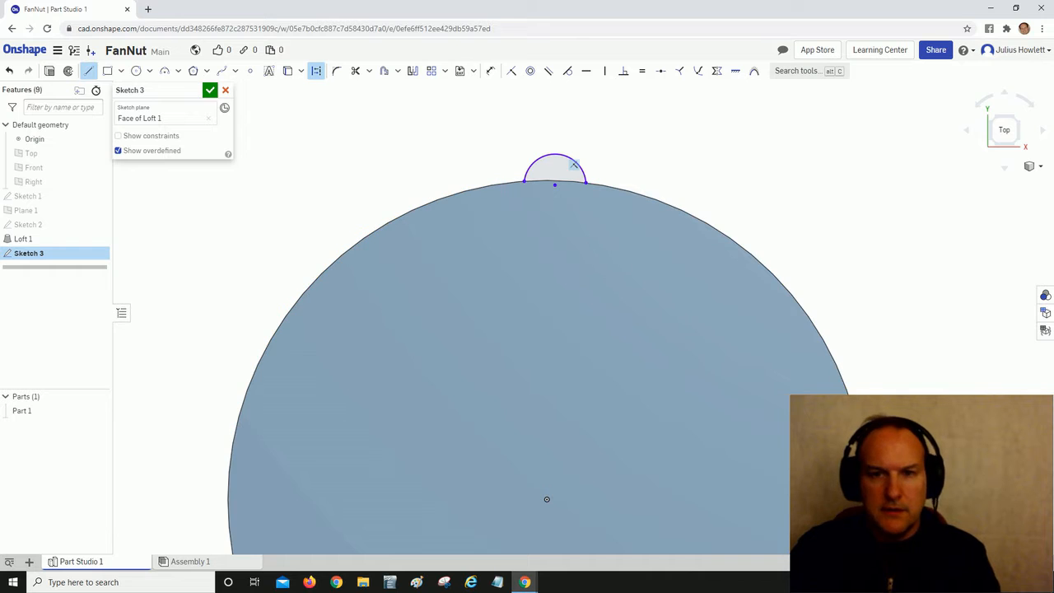
pyautogui.click(525, 181)
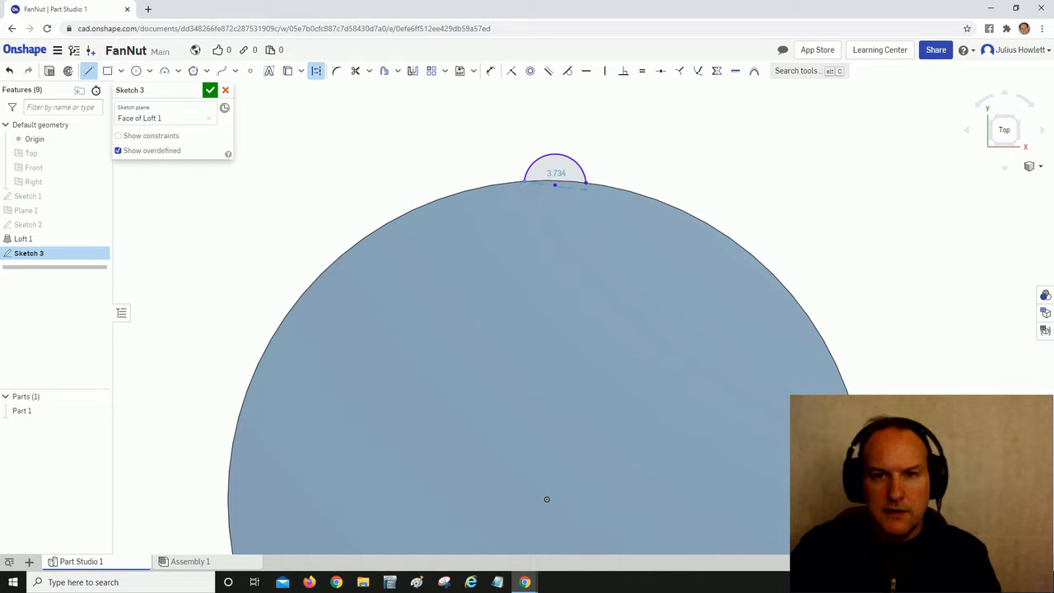
pyautogui.click(595, 194)
pyautogui.press('Escape')
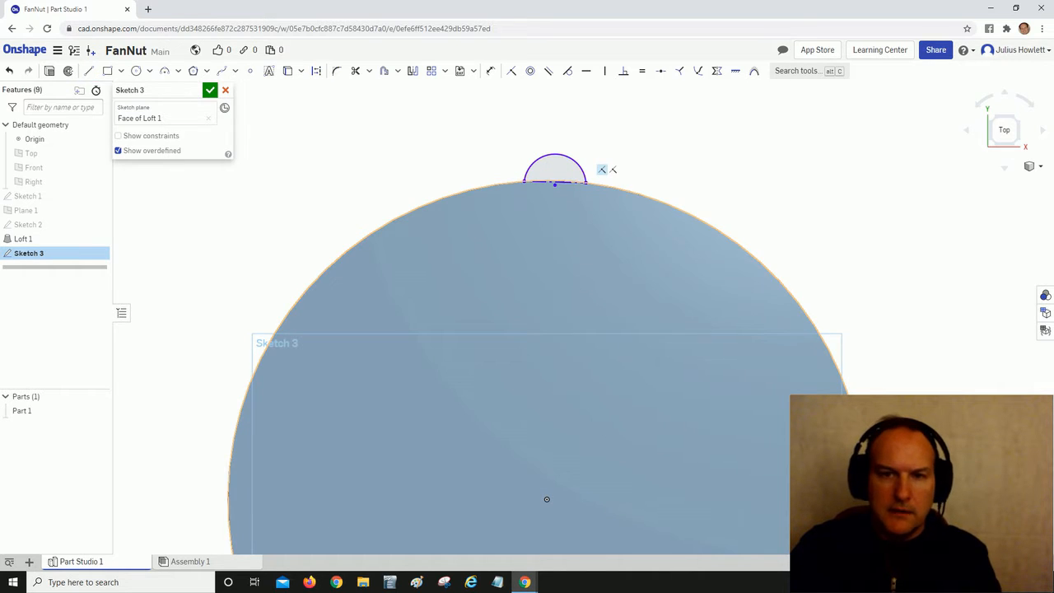
pyautogui.click(556, 184)
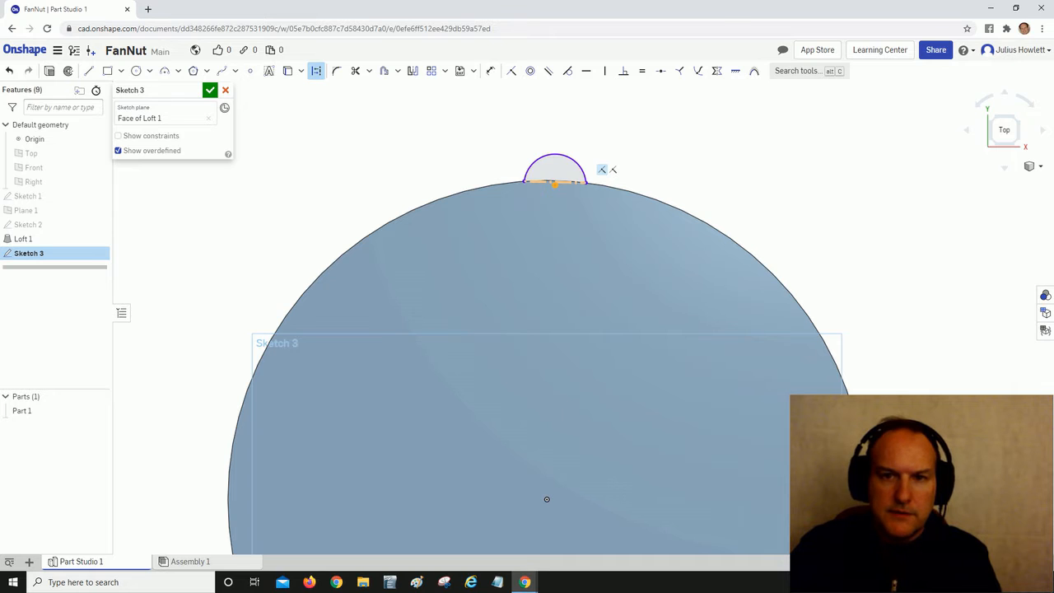
pyautogui.click(661, 71)
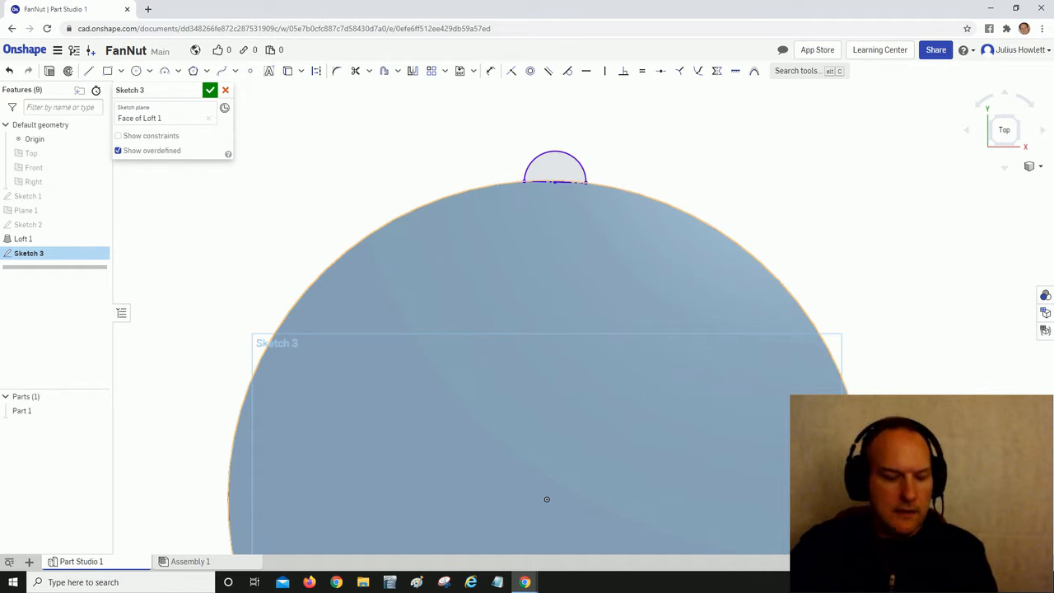
# - Draw a construction line from the arc's centre to the origin and constrain it vertical
pyautogui.press('q')
pyautogui.press('l')
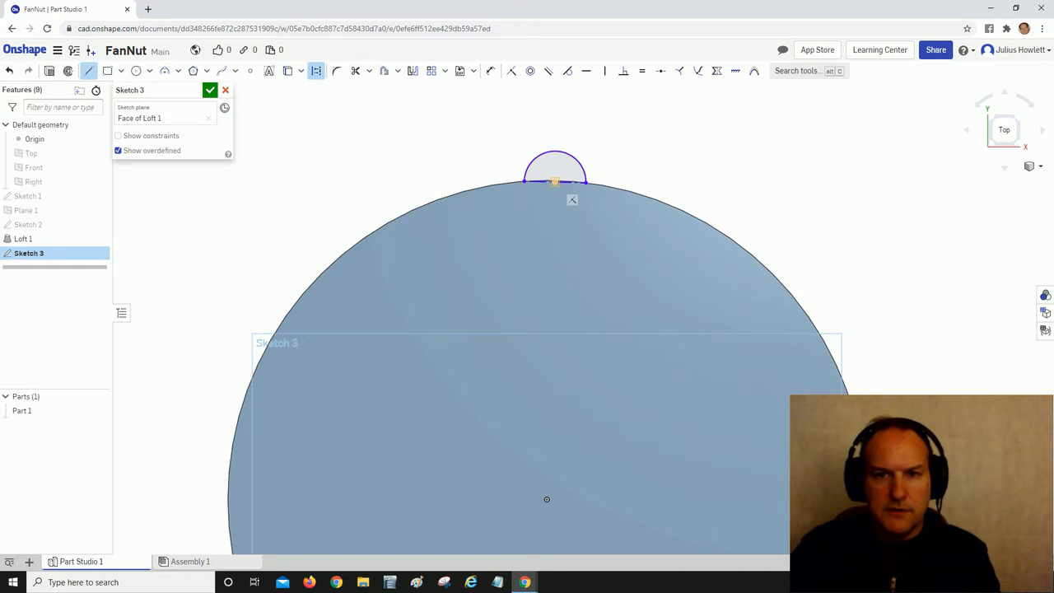
pyautogui.click(555, 182)
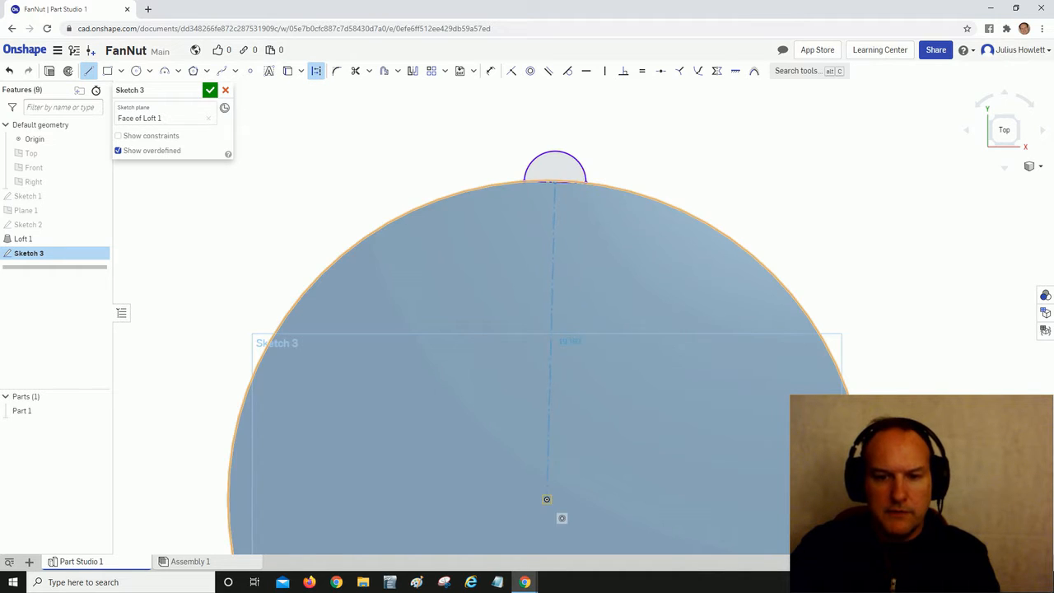
pyautogui.click(547, 499)
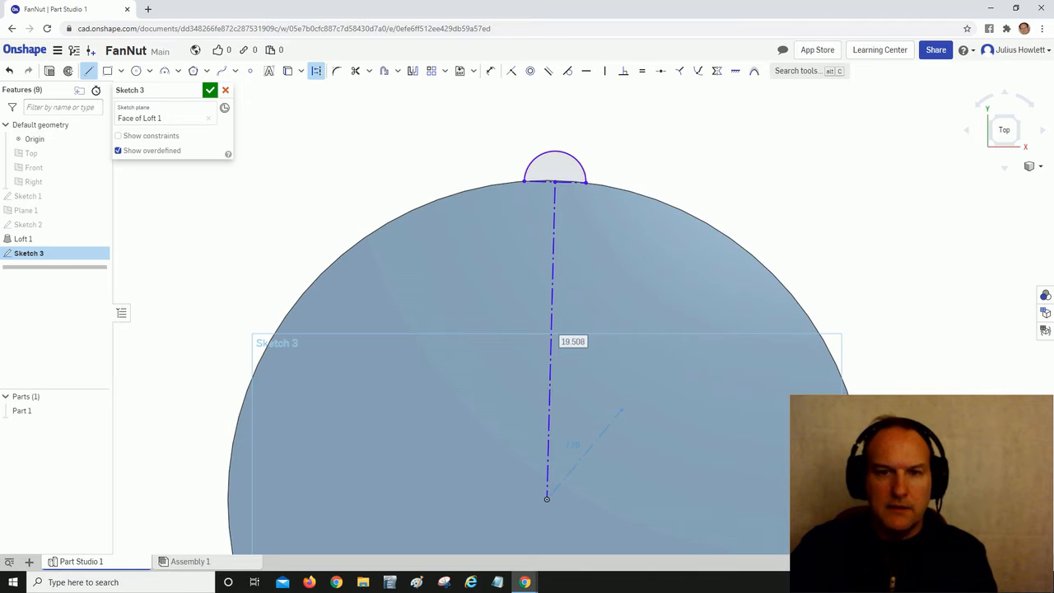
pyautogui.press('Escape')
pyautogui.click(551, 347)
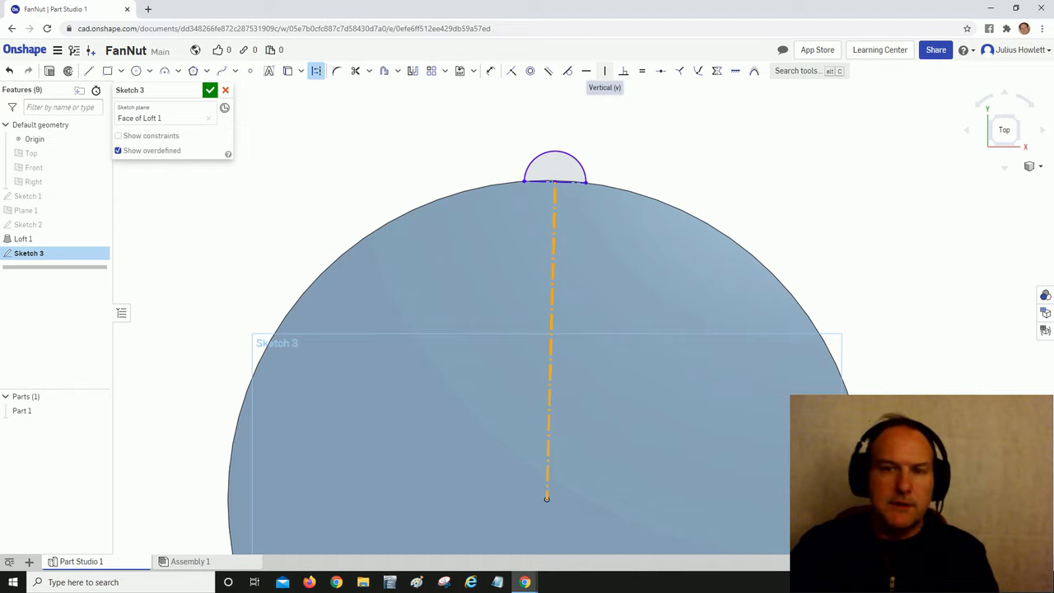
pyautogui.click(604, 71)
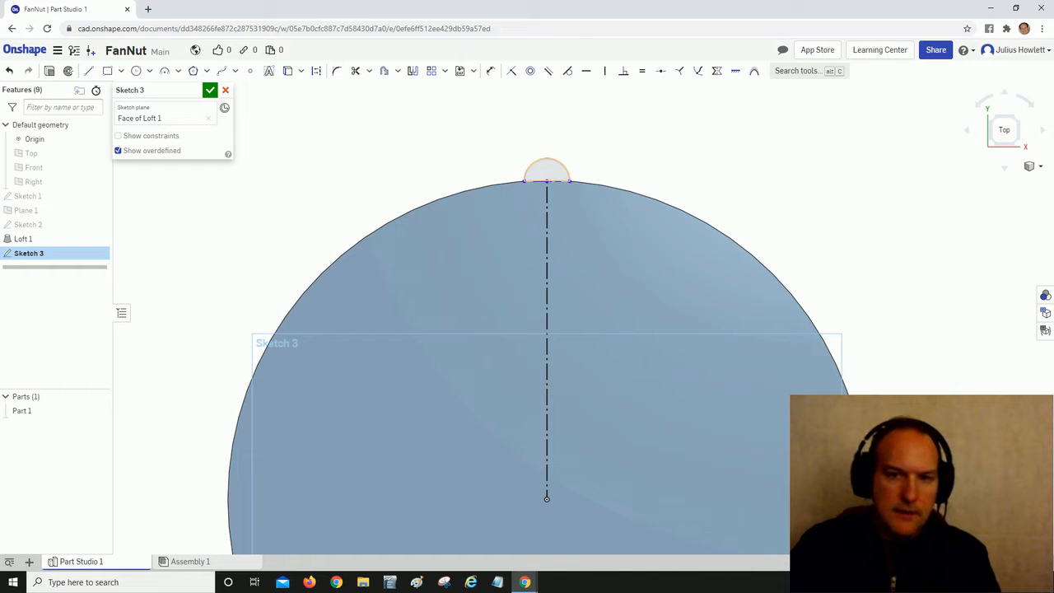
pyautogui.click(535, 161)
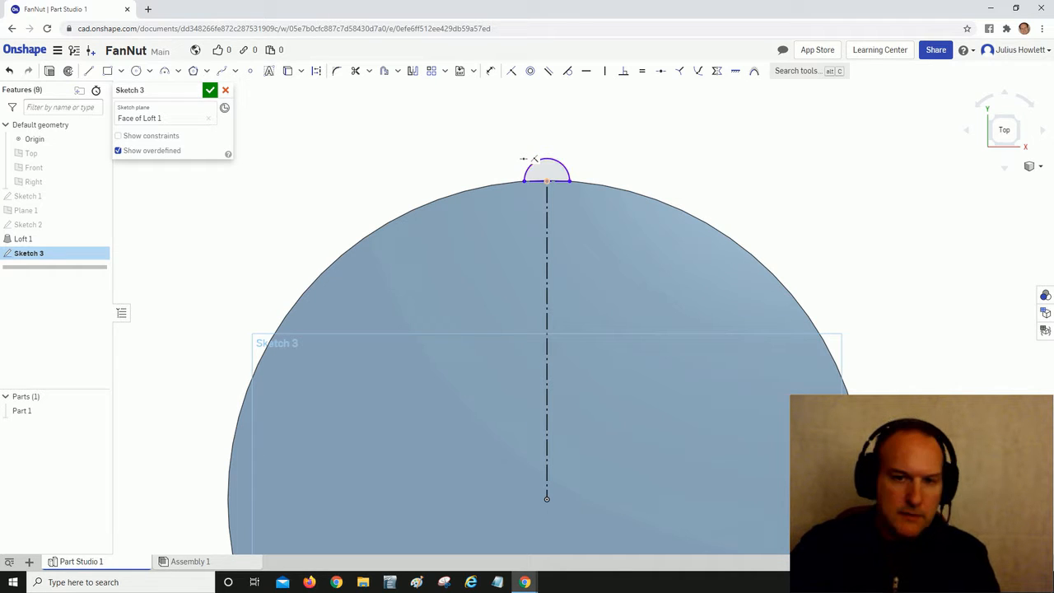
pyautogui.scroll(-4, 584, 159)
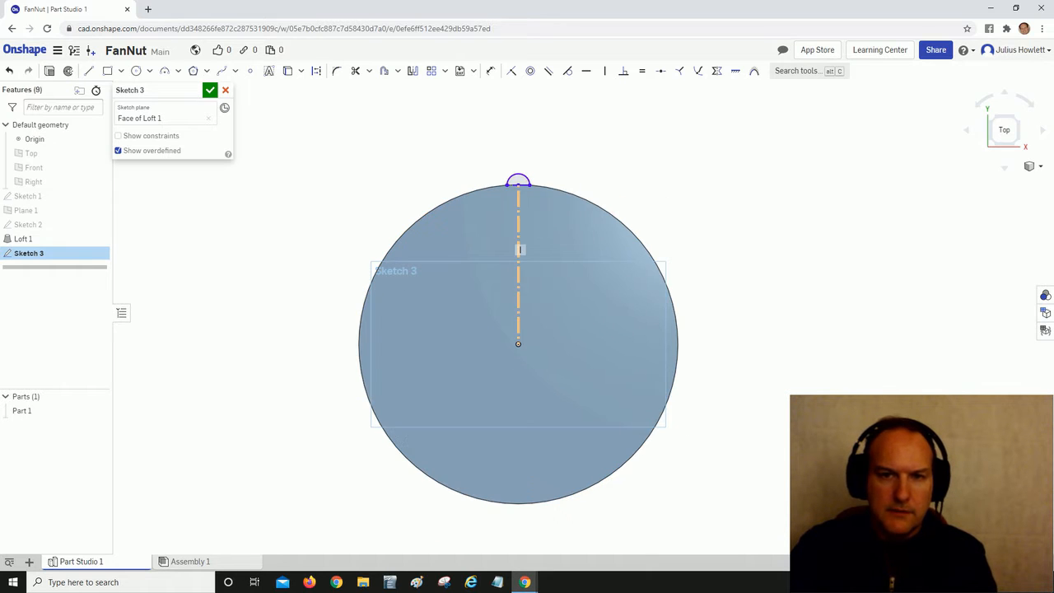
pyautogui.click(497, 177)
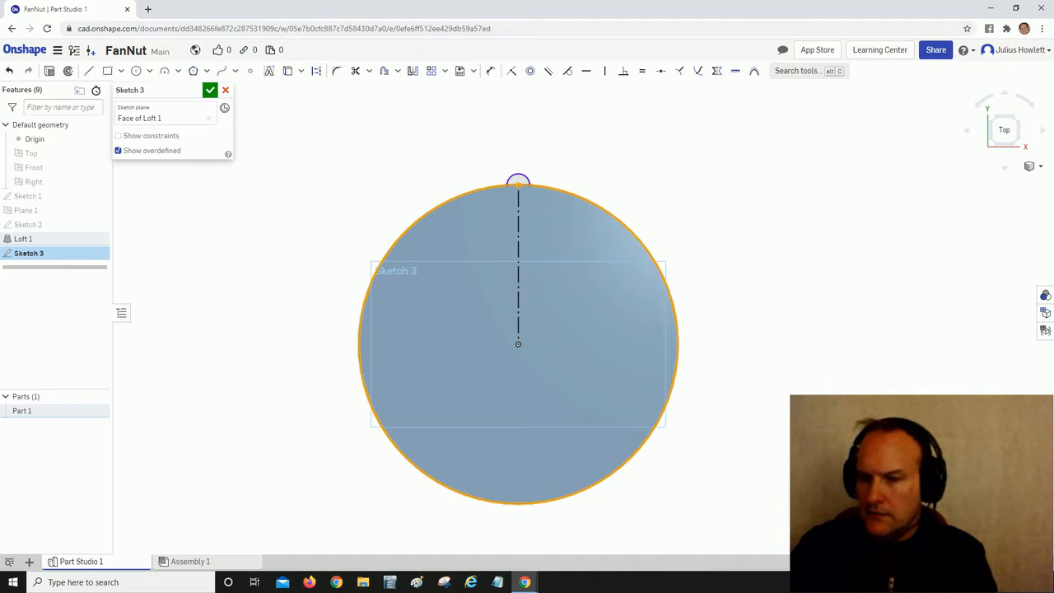
pyautogui.press('Escape')
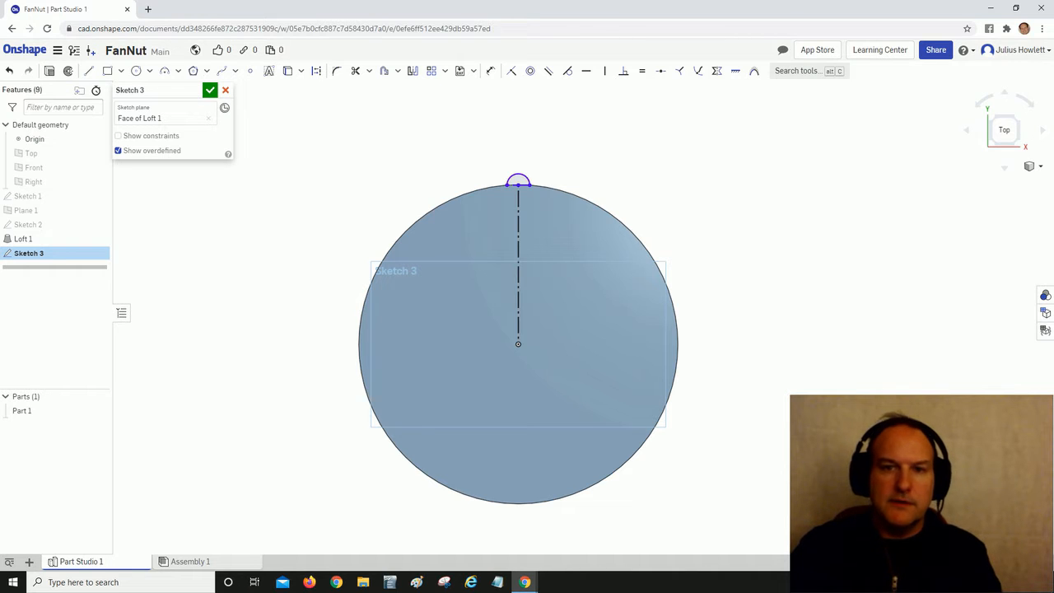
pyautogui.scroll(3, 480, 182)
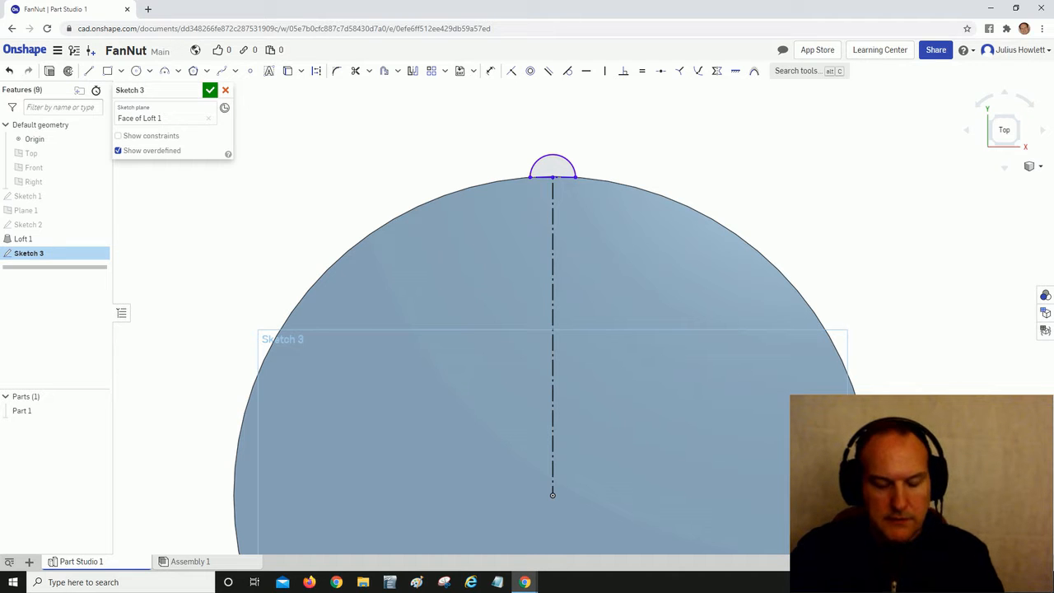
pyautogui.press('r')
pyautogui.click(563, 157)
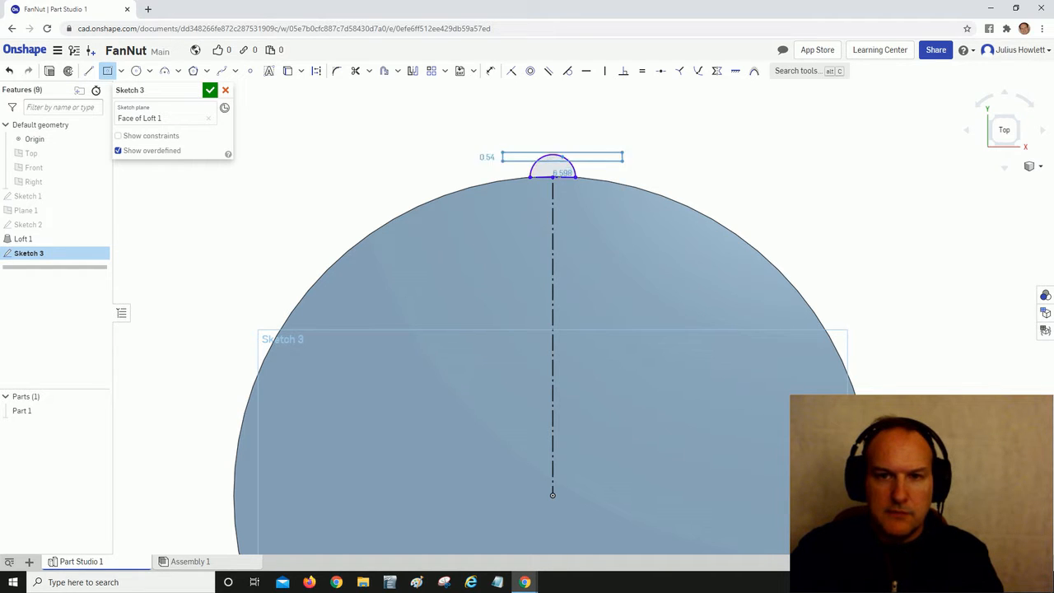
pyautogui.press('Escape')
# - Dimension the small arc's radius to 1.6 mm
pyautogui.press('u')
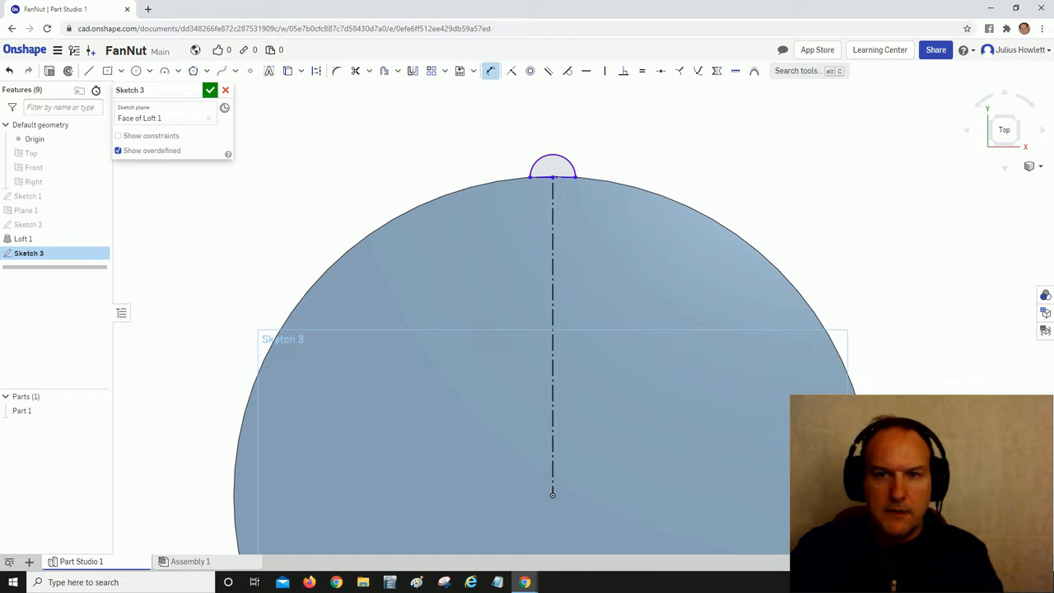
pyautogui.click(570, 162)
pyautogui.click(610, 149)
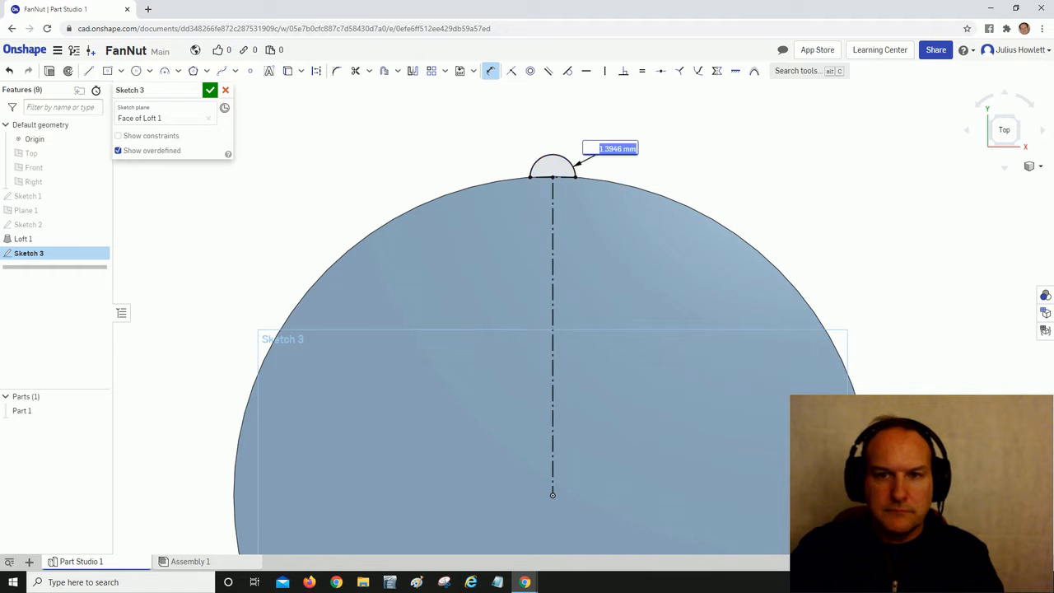
pyautogui.write('16')
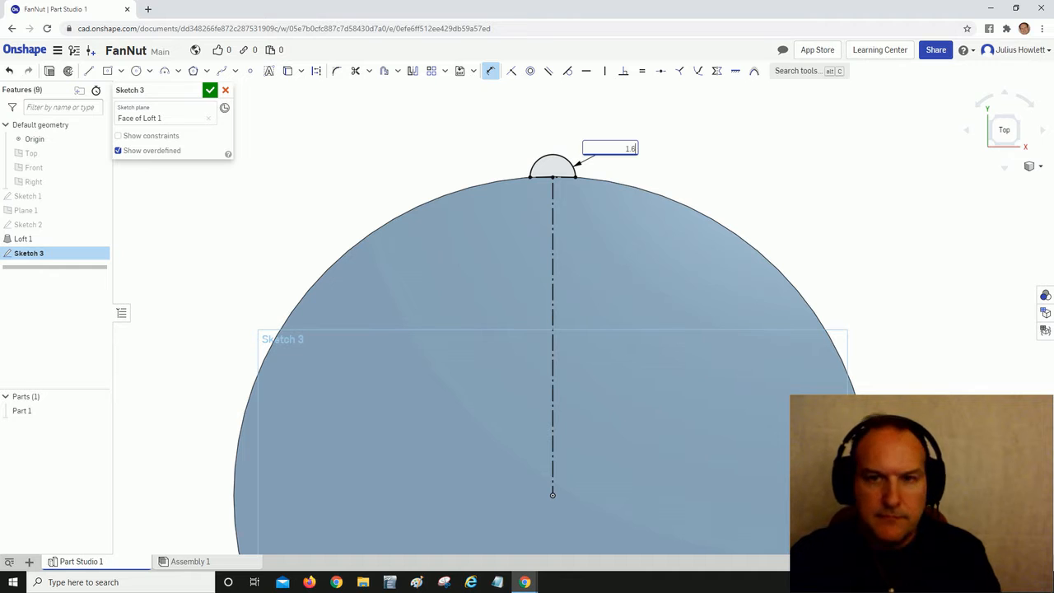
pyautogui.press('Return')
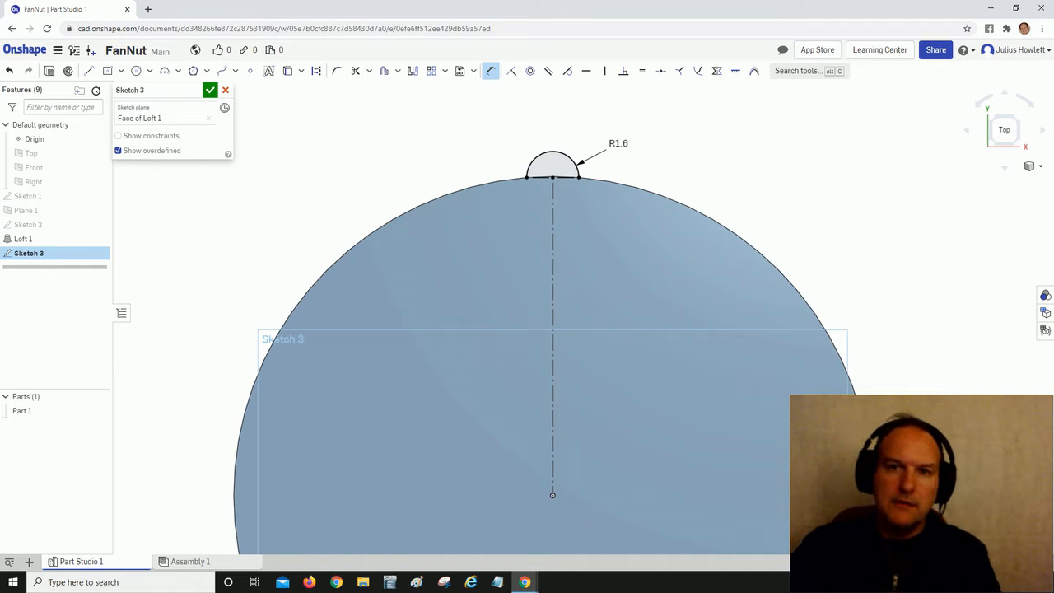
# - Circular-pattern the 1.6 mm radius arc around the origin with 8 instances and finish the sketch
pyautogui.press('f')
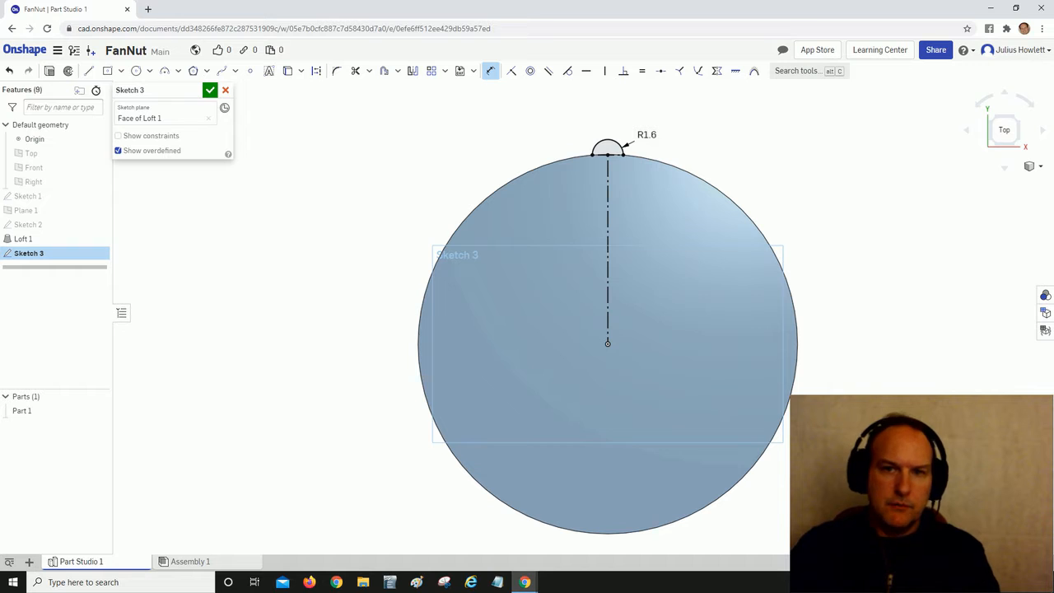
pyautogui.press('Escape')
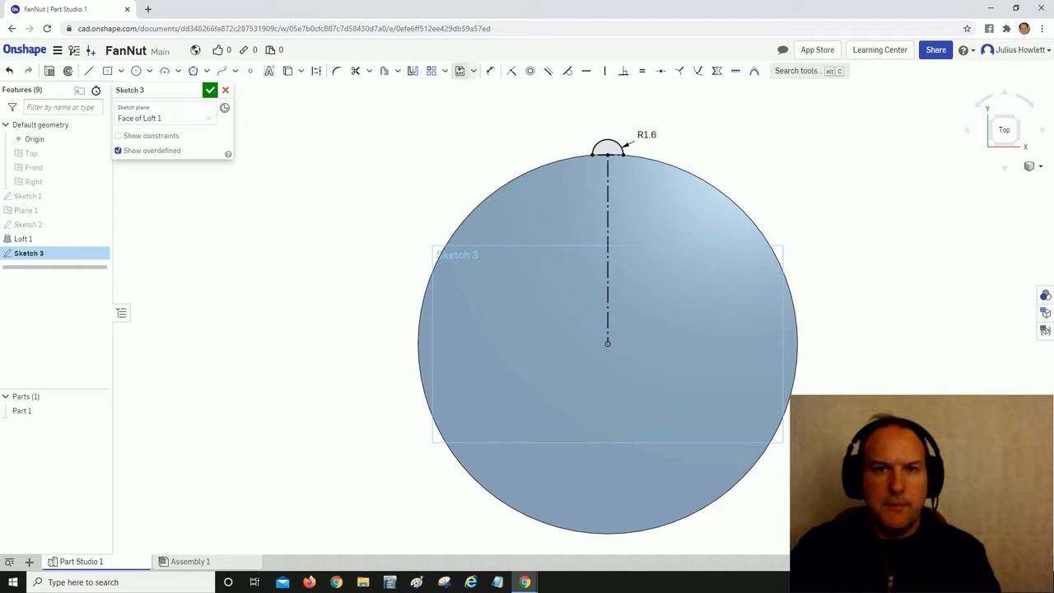
pyautogui.click(444, 70)
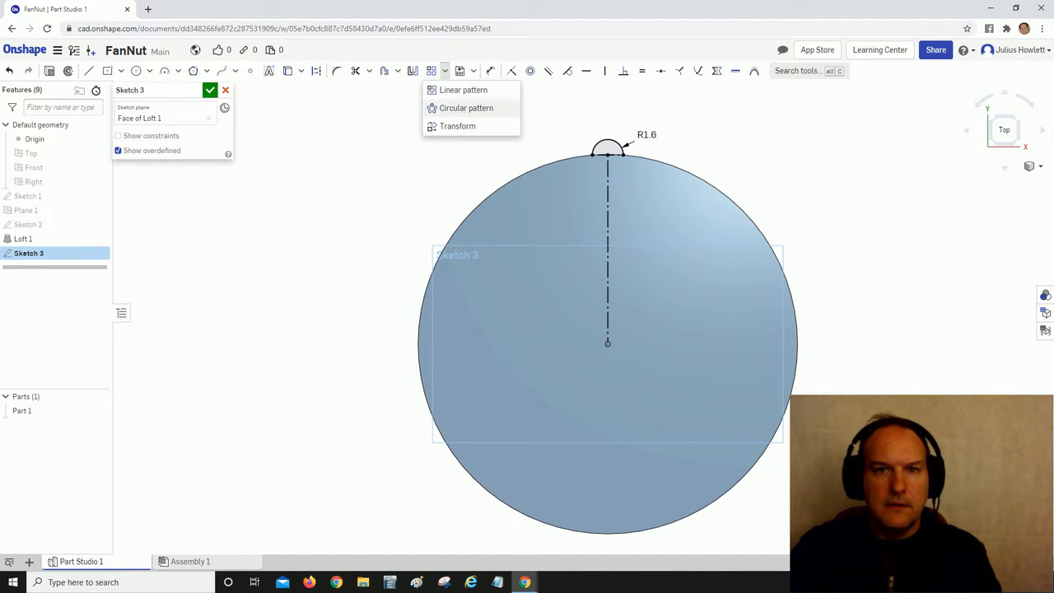
pyautogui.click(466, 108)
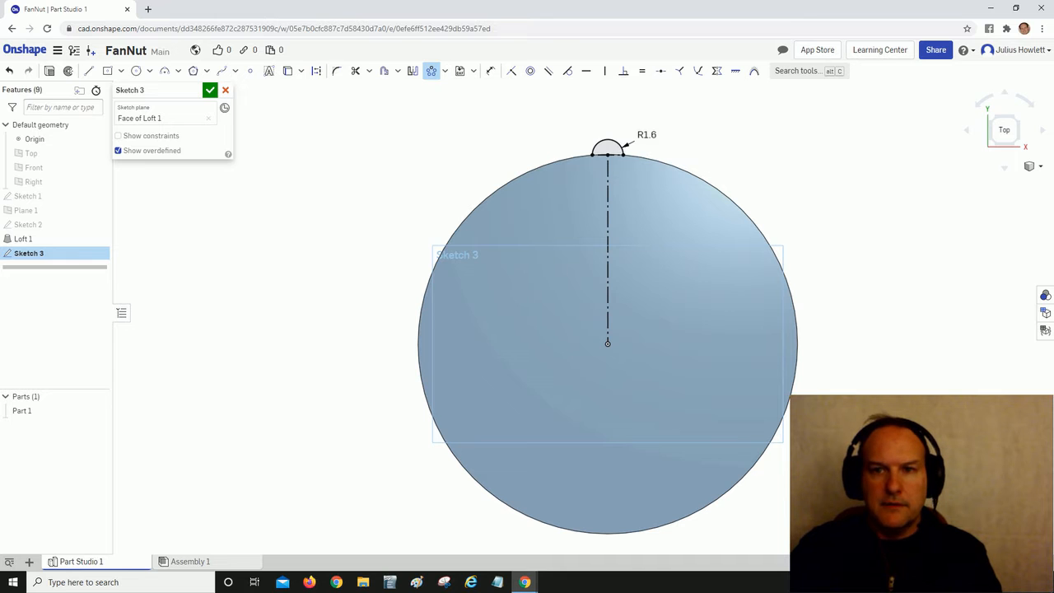
pyautogui.click(609, 139)
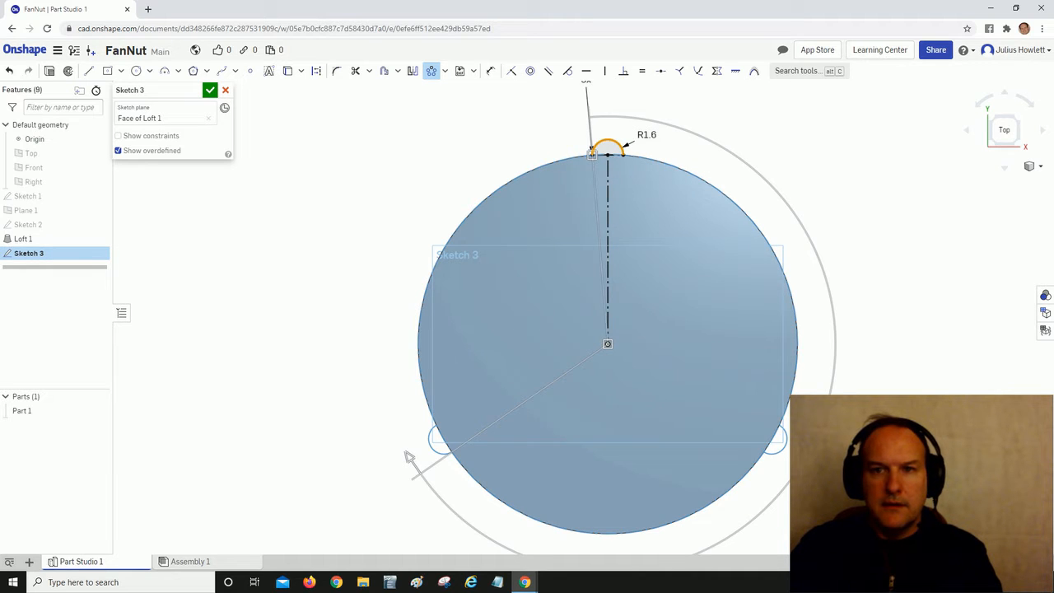
pyautogui.scroll(-4, 409, 140)
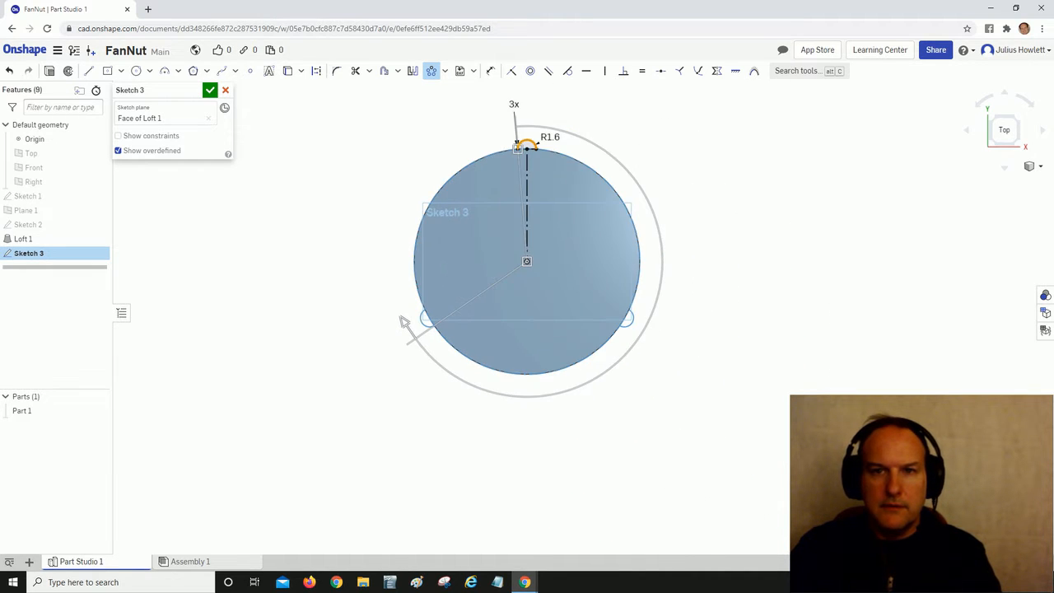
pyautogui.click(514, 104)
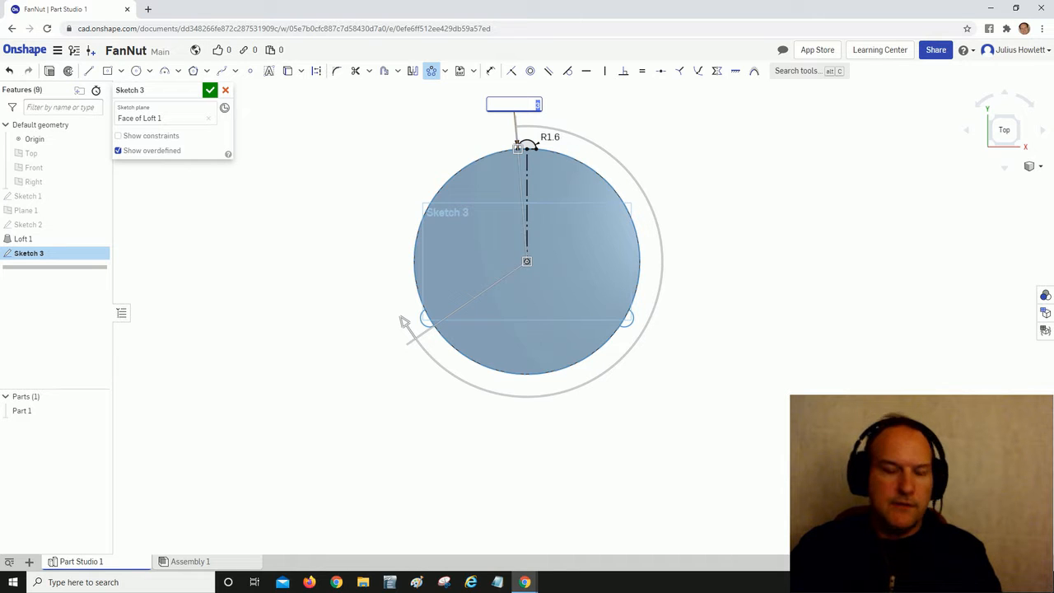
pyautogui.write('8')
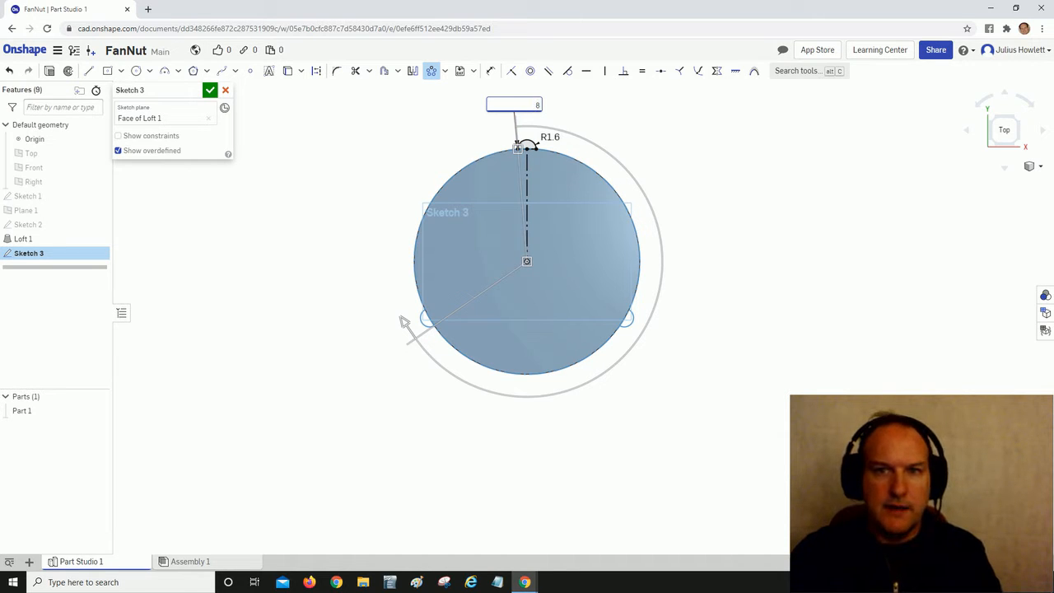
pyautogui.press('Return')
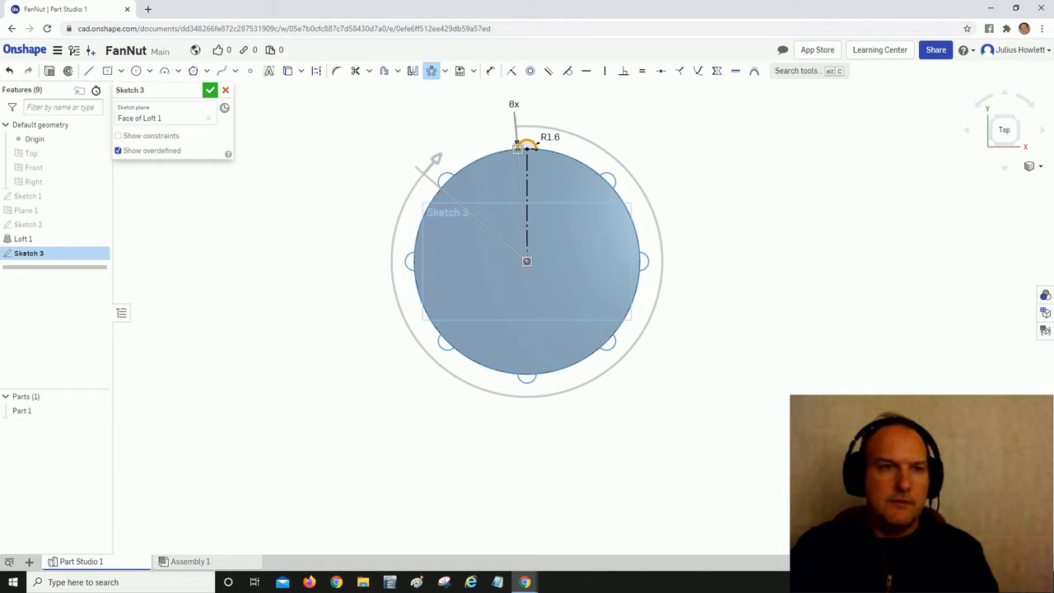
pyautogui.press('Return')
# - Start a new sketch on the loft's bottom face
pyautogui.moveTo(527, 330); pyautogui.dragTo(515, 240, button='right')
pyautogui.moveTo(532, 295); pyautogui.dragTo(496, 305, button='right')
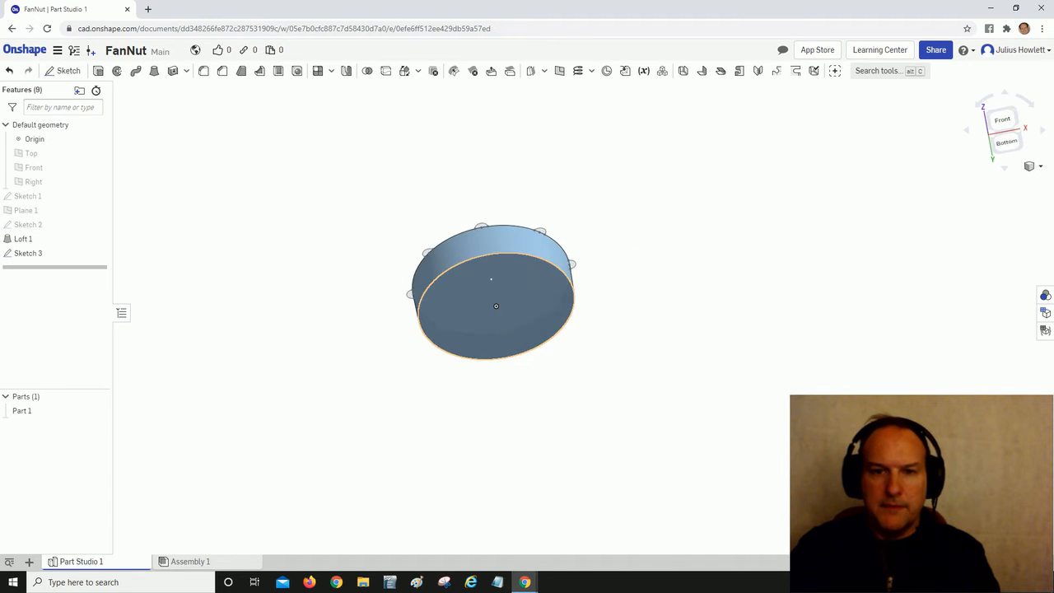
pyautogui.rightClick(496, 305)
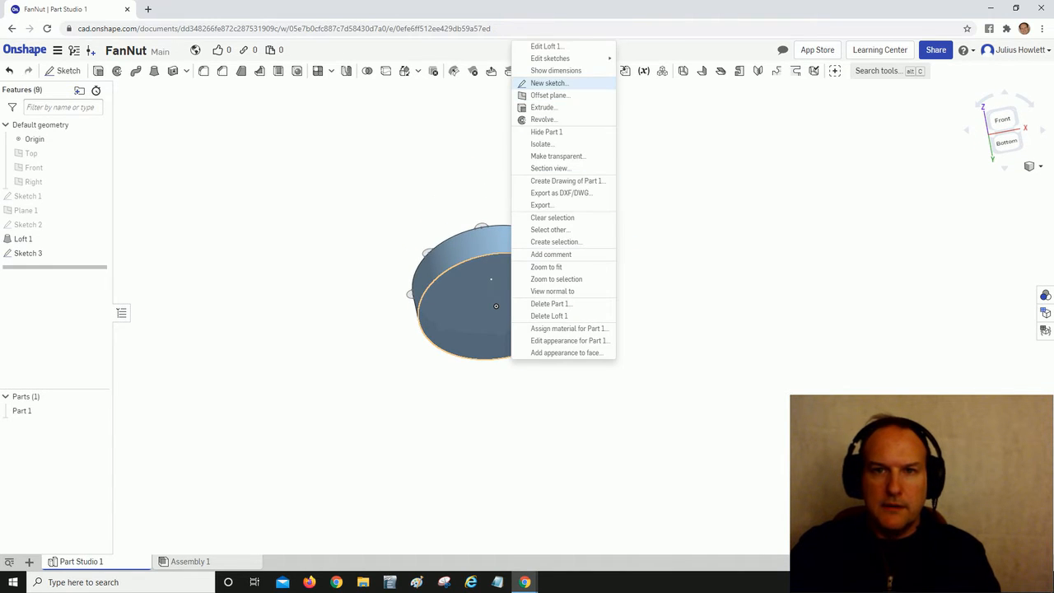
pyautogui.click(547, 84)
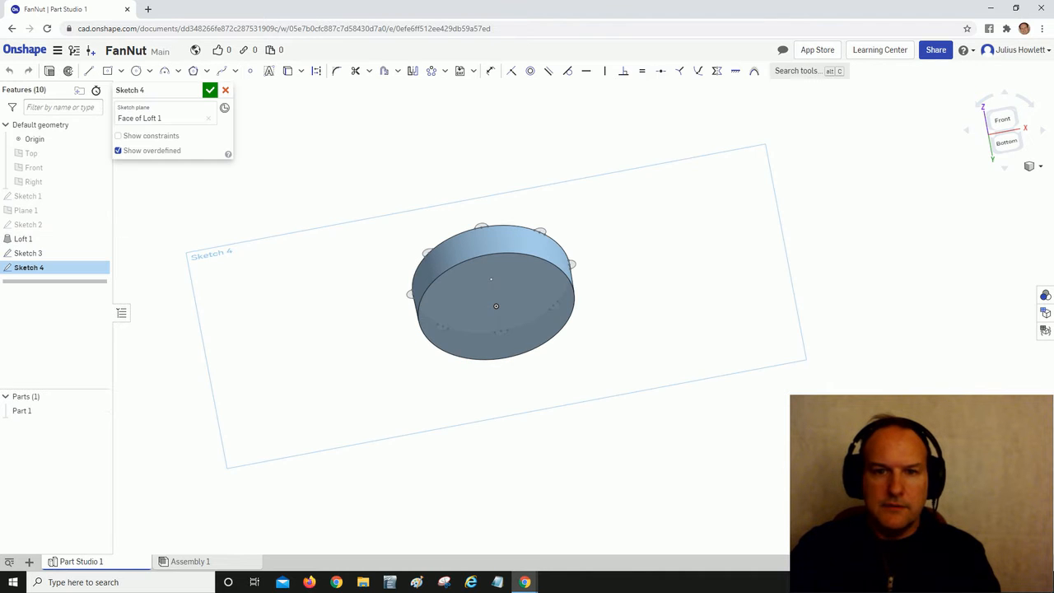
# - Draw a vertical construction line from the origin to the bottom face's edge, towards the patterned arc aligned with it
pyautogui.moveTo(510, 288)
pyautogui.mouseDown(button='right')
pyautogui.moveTo(498, 266)
pyautogui.moveTo(507, 318)
pyautogui.moveTo(497, 240)
pyautogui.moveTo(495, 270)
pyautogui.mouseUp(button='right')
pyautogui.moveTo(485, 234); pyautogui.dragTo(495, 201, button='right')
pyautogui.scroll(4, 496, 200)
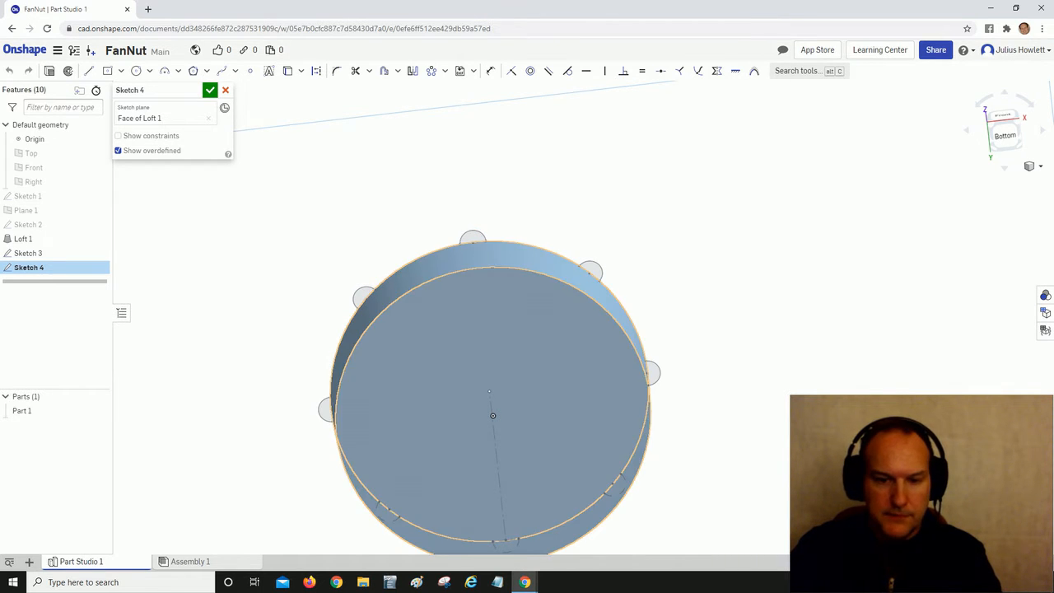
pyautogui.moveTo(478, 203); pyautogui.dragTo(481, 211, button='right')
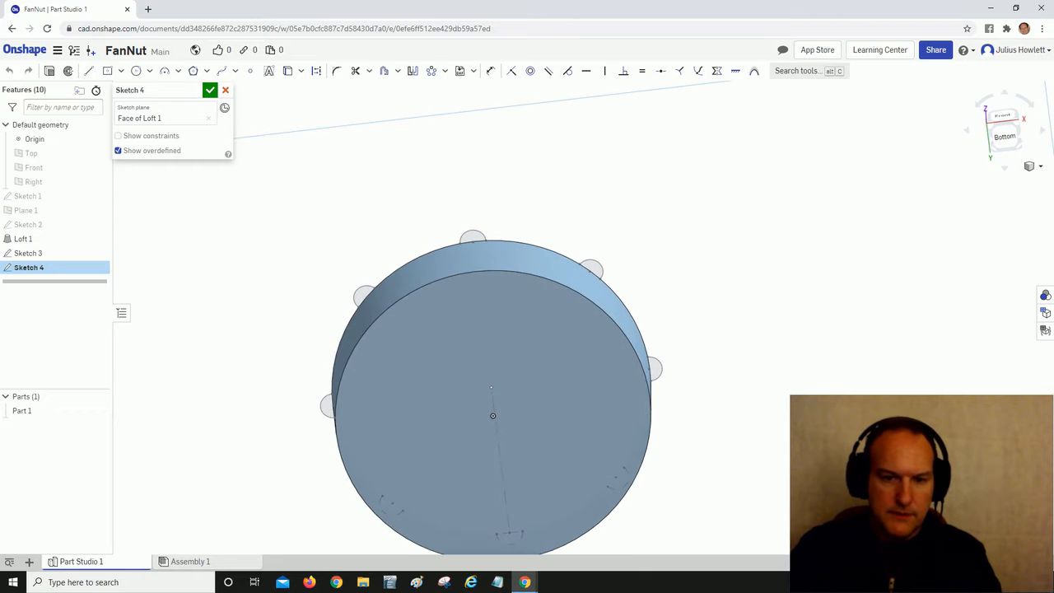
pyautogui.scroll(-4, 481, 211)
pyautogui.scroll(2, 543, 387)
pyautogui.scroll(2, 494, 387)
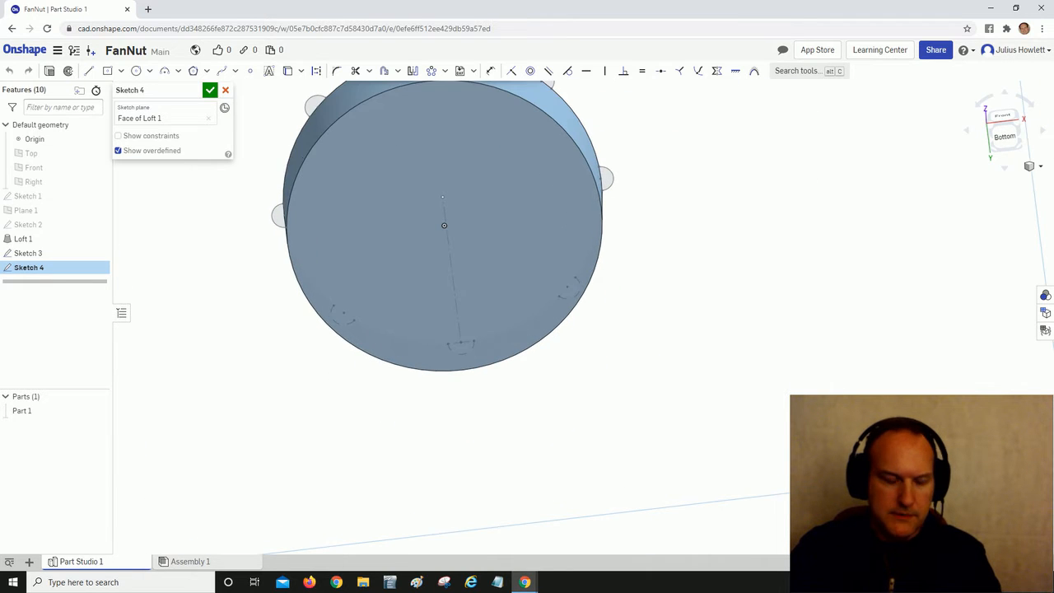
pyautogui.press('q')
pyautogui.press('l')
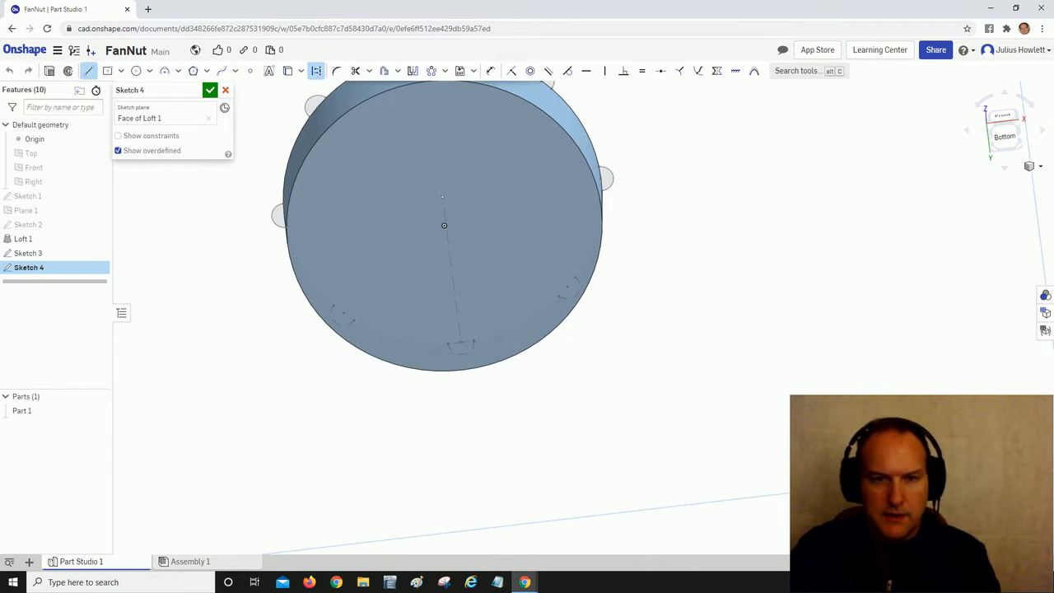
pyautogui.click(444, 225)
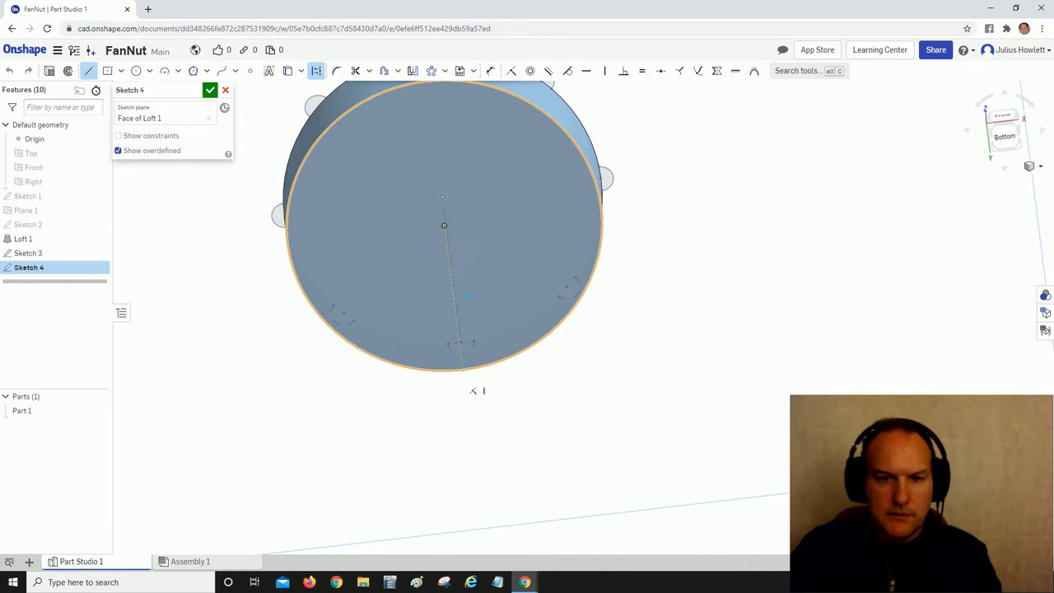
pyautogui.click(462, 370)
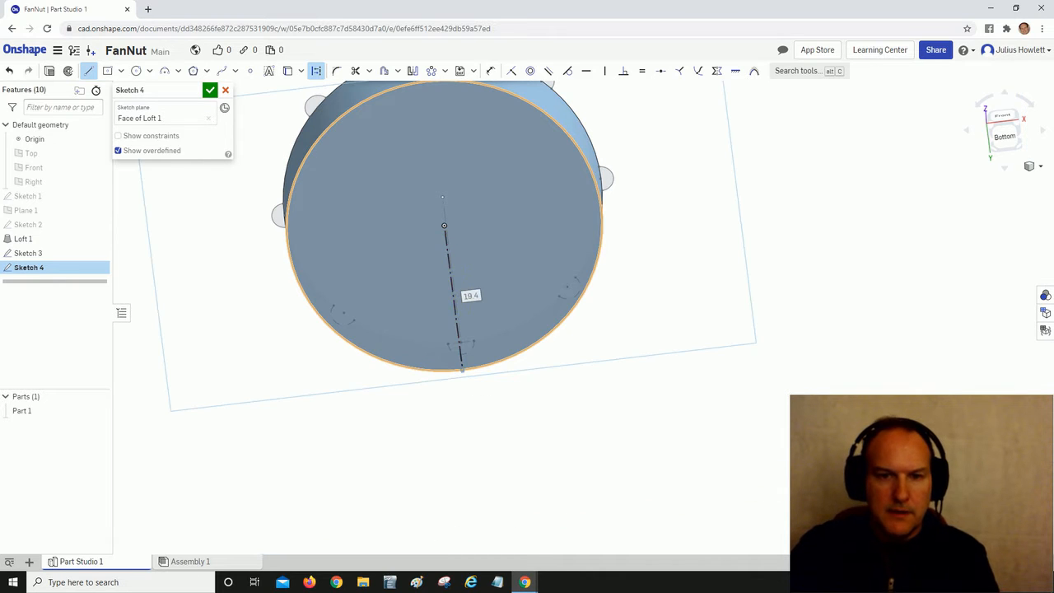
pyautogui.press('Escape')
# - Draw a short horizontal construction line between two points on the bottom face's edge, centred on the vertical construction line's end
pyautogui.moveTo(494, 330); pyautogui.dragTo(494, 299, button='right')
pyautogui.scroll(5, 461, 357)
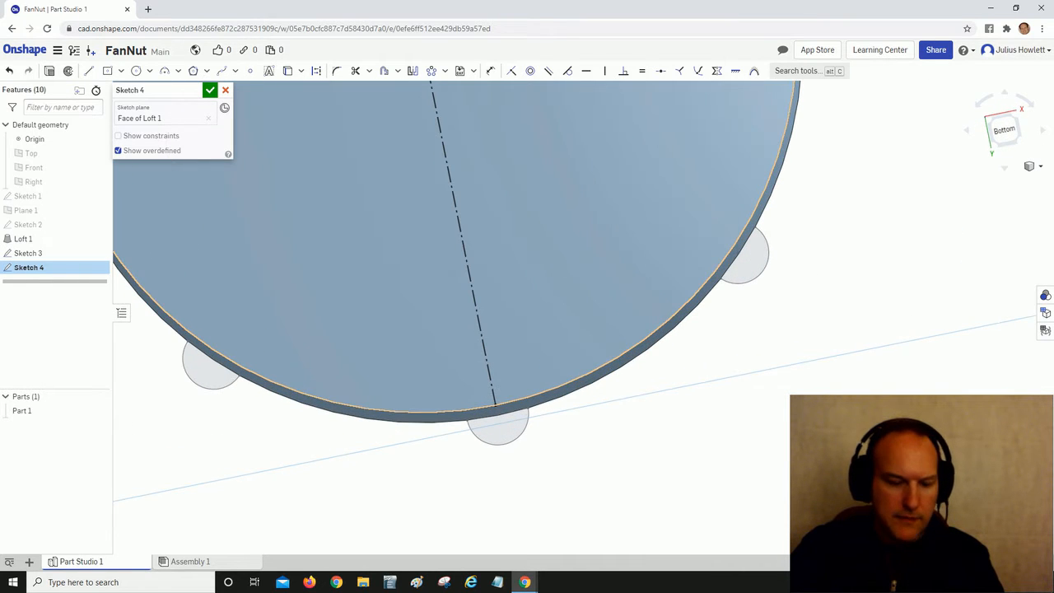
pyautogui.press('q')
pyautogui.press('l')
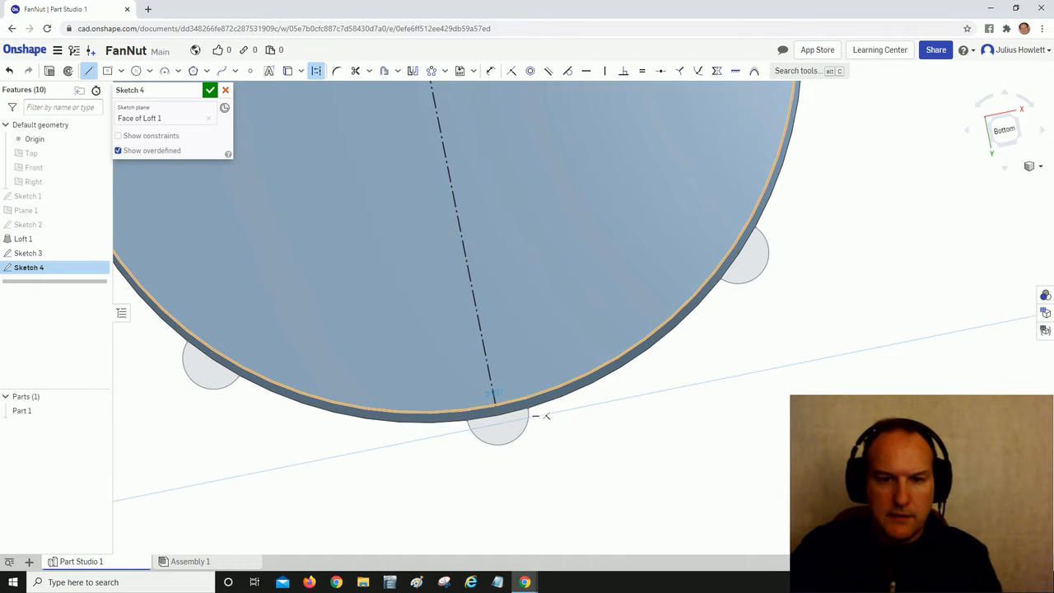
pyautogui.click(522, 401)
pyautogui.press('Escape')
pyautogui.scroll(4, 499, 408)
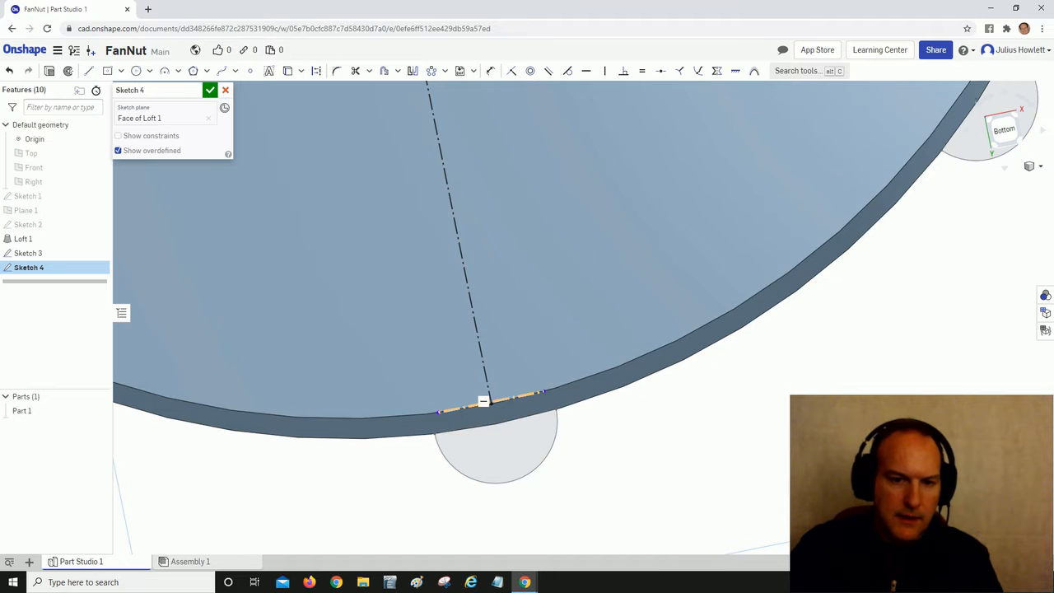
pyautogui.click(494, 403)
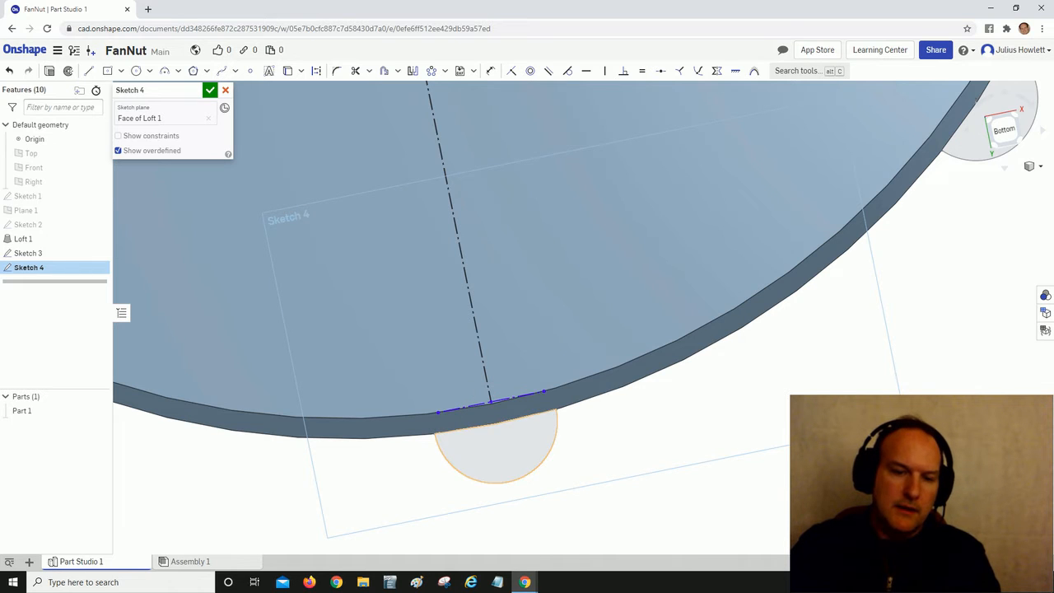
# - Draw an outward-bulging arc with a radius of about 1.4 mm between the endpoints of the short construction line
pyautogui.press('a')
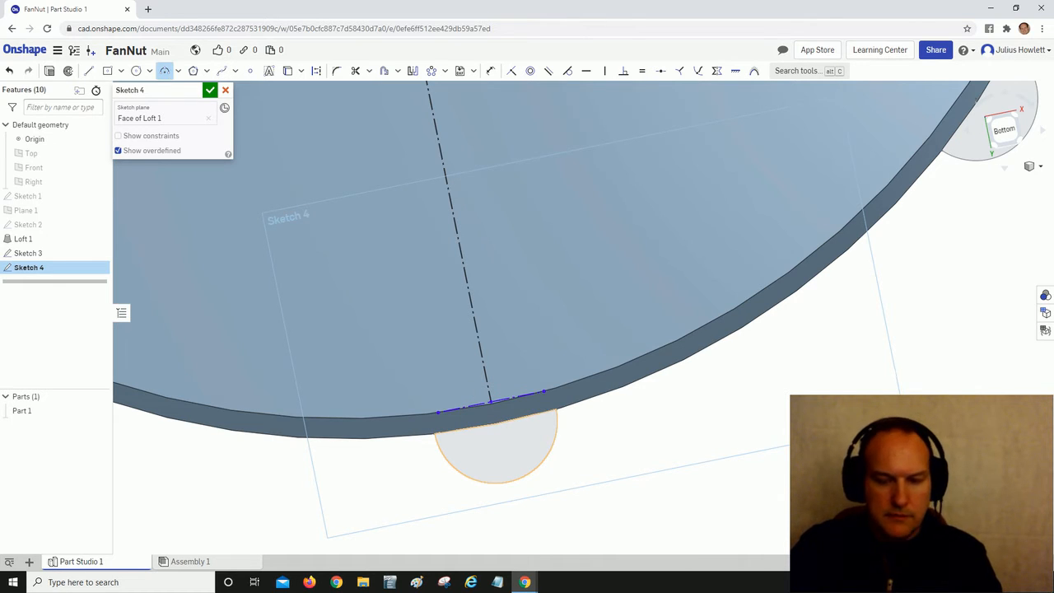
pyautogui.click(454, 424)
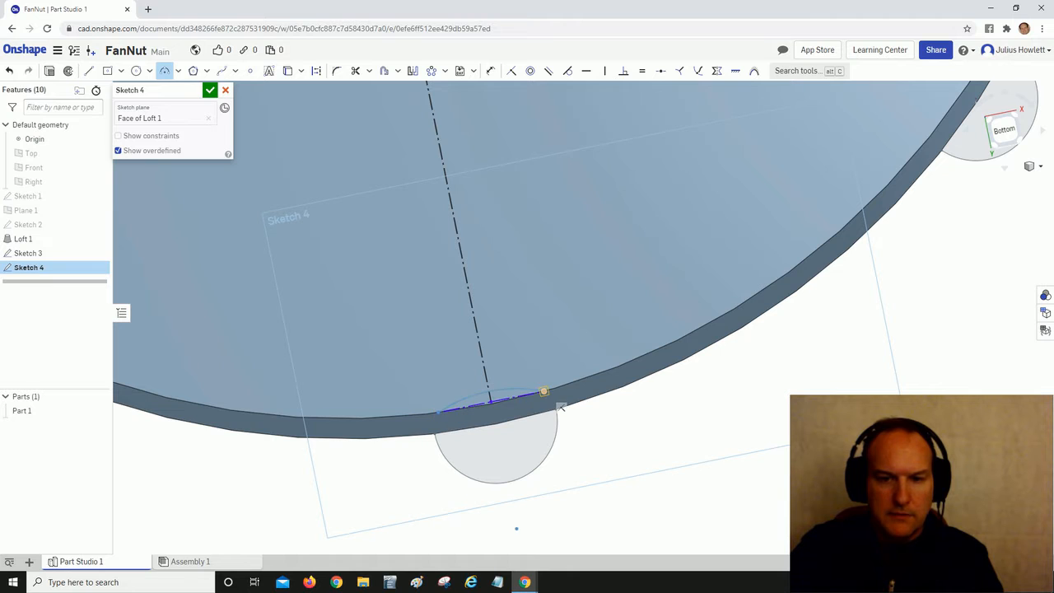
pyautogui.click(545, 391)
pyautogui.click(494, 460)
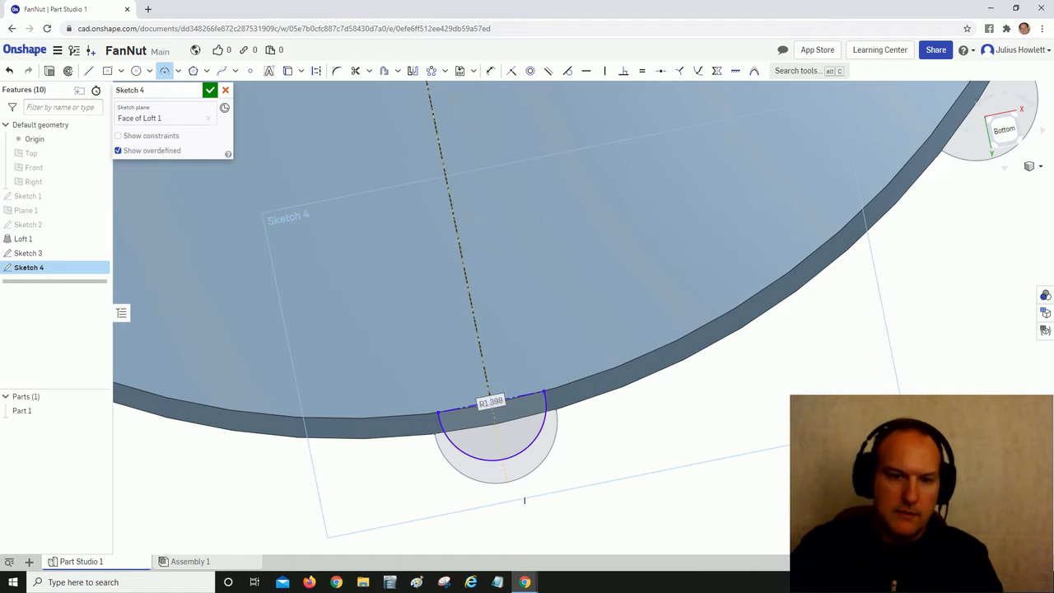
# - Dimension the new arc's radius to 1.4 mm
pyautogui.press('d')
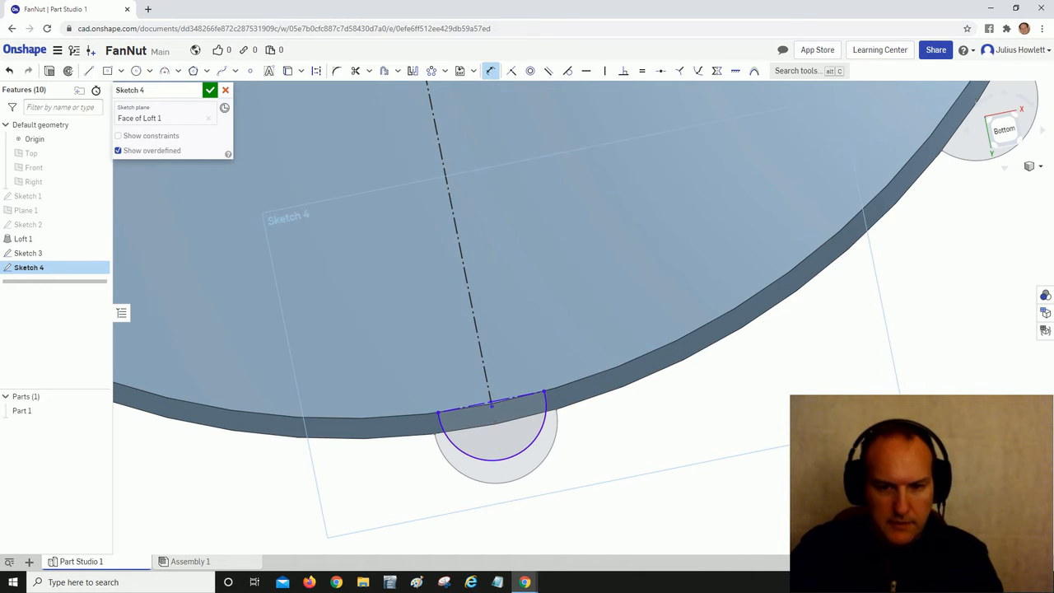
pyautogui.click(494, 459)
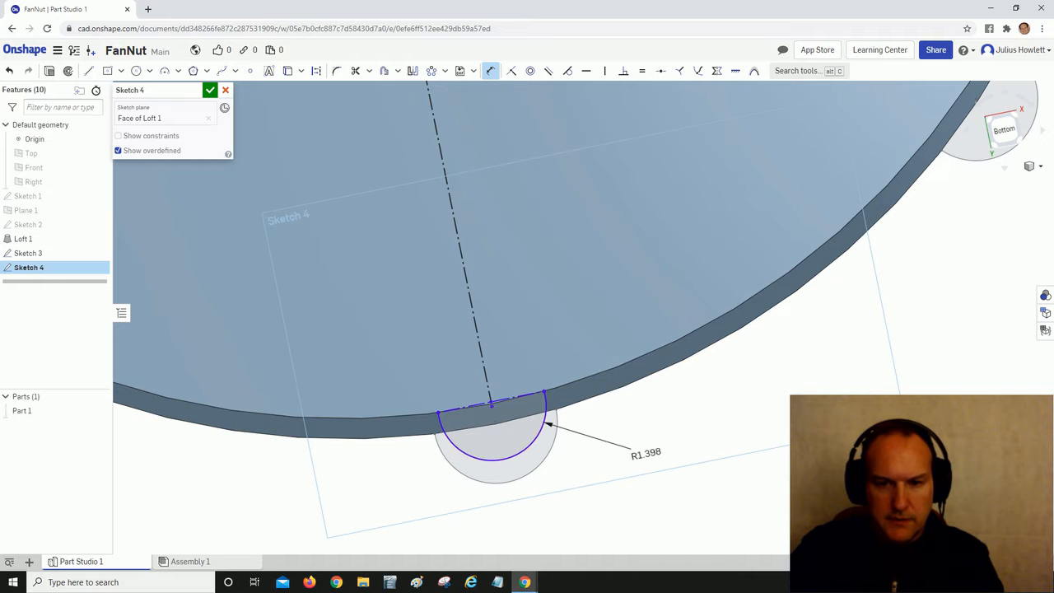
pyautogui.click(646, 444)
pyautogui.write('1')
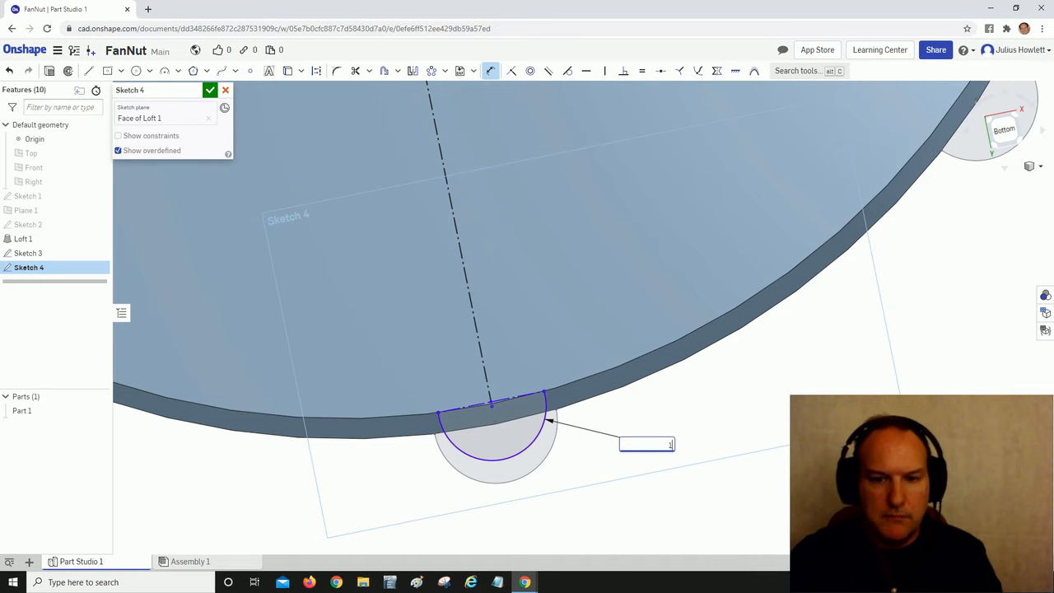
pyautogui.write('.4')
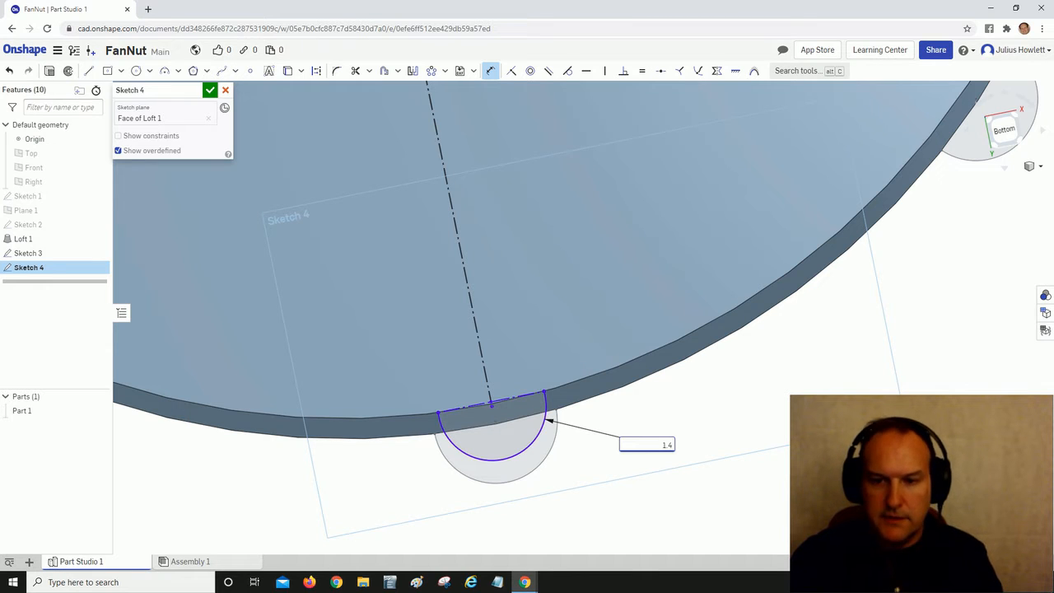
pyautogui.press('Return')
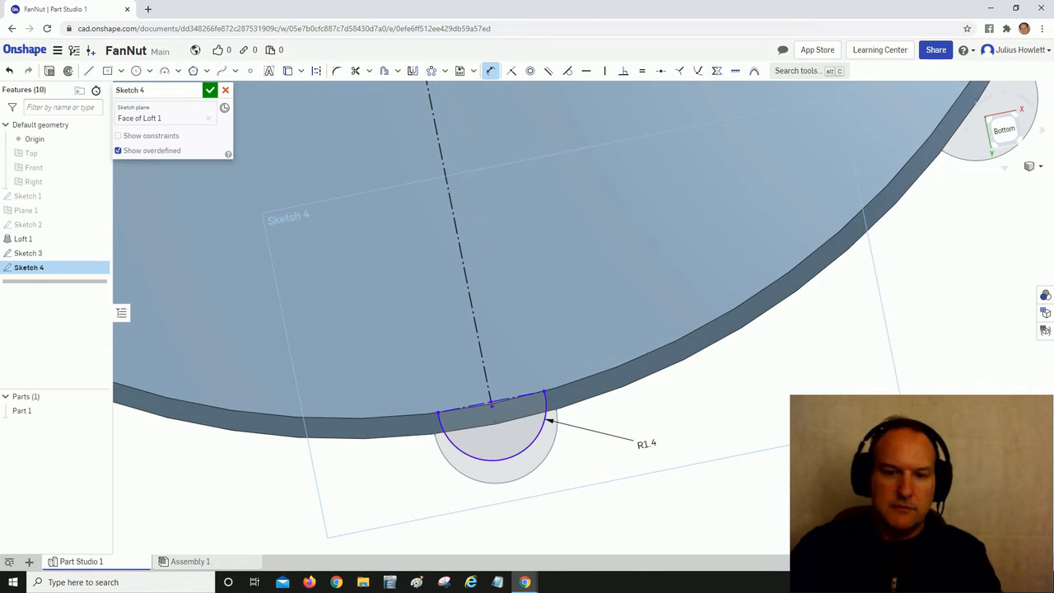
pyautogui.press('Escape')
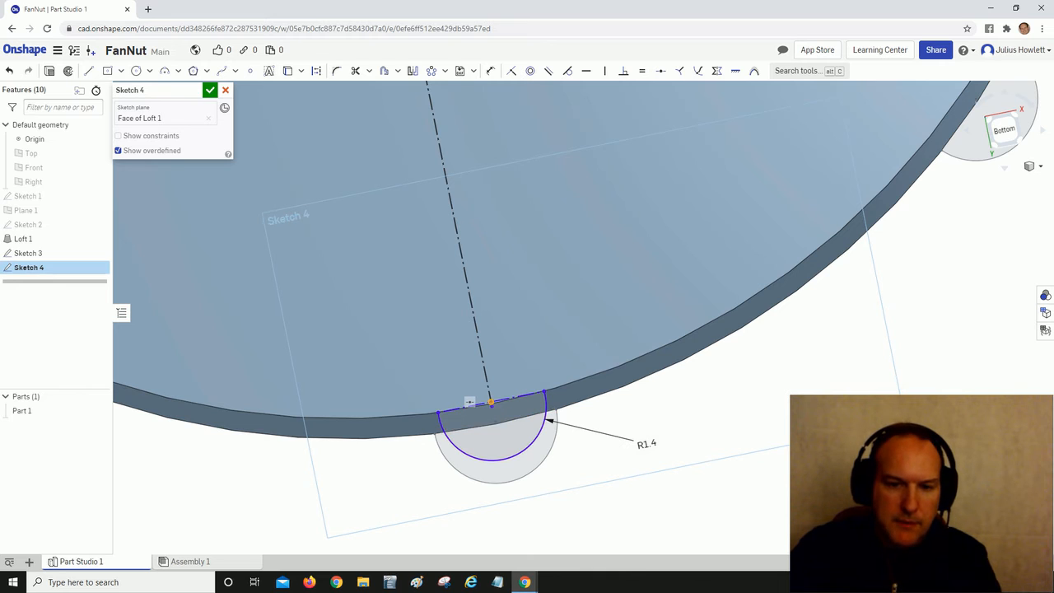
# - Constrain the 1.4 mm arc's centre coincident with the vertical construction line's endpoint
pyautogui.click(492, 405)
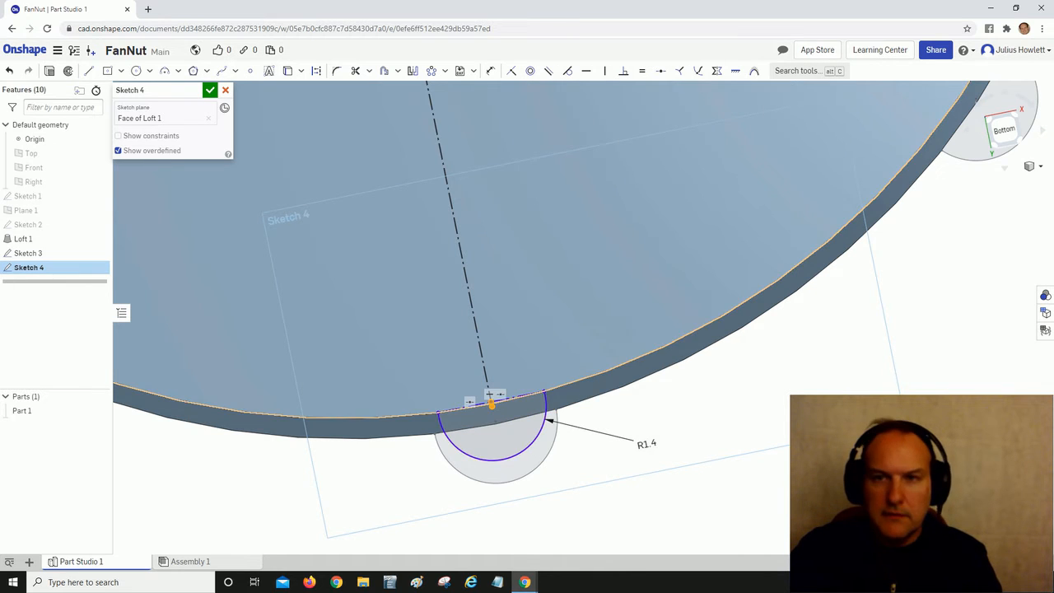
pyautogui.press('i')
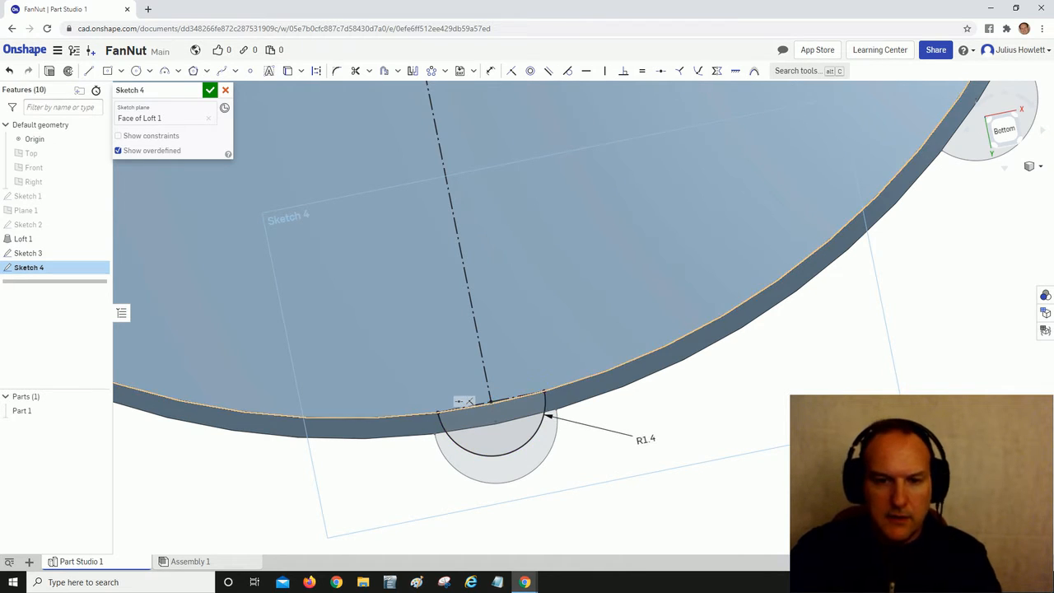
pyautogui.scroll(-3, 395, 268)
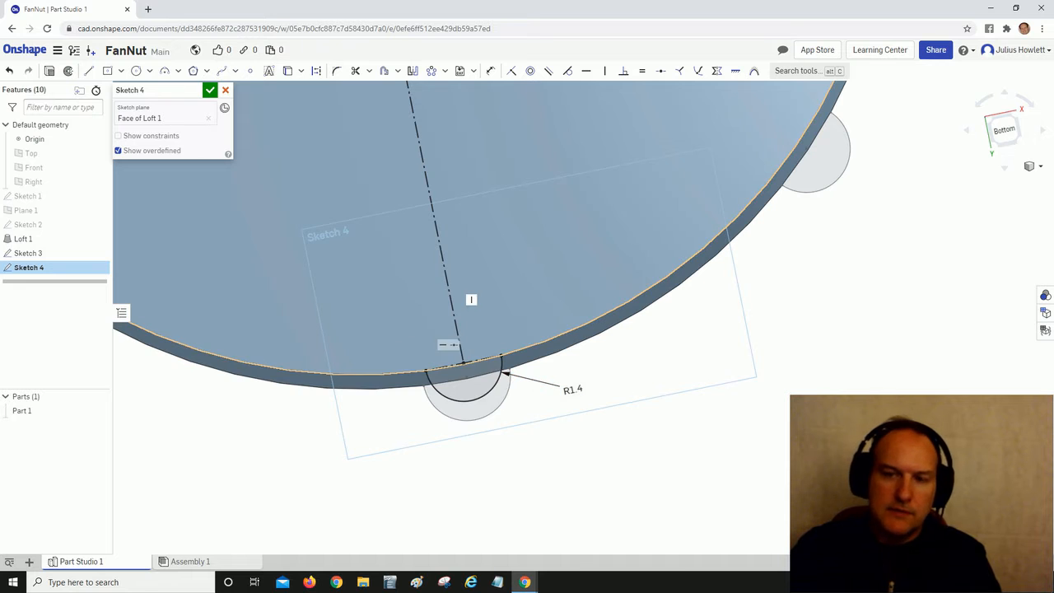
pyautogui.scroll(-5, 531, 334)
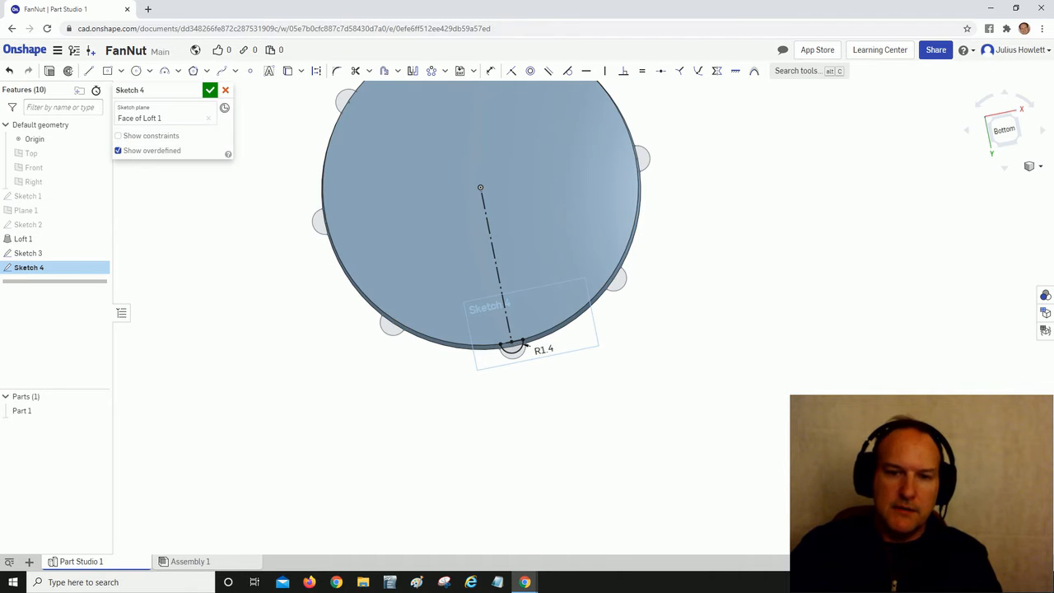
# - Set the radius of the bottom face's rim arc to 1.5 mm
pyautogui.moveTo(531, 337); pyautogui.dragTo(522, 295, button='right')
pyautogui.scroll(4, 527, 316)
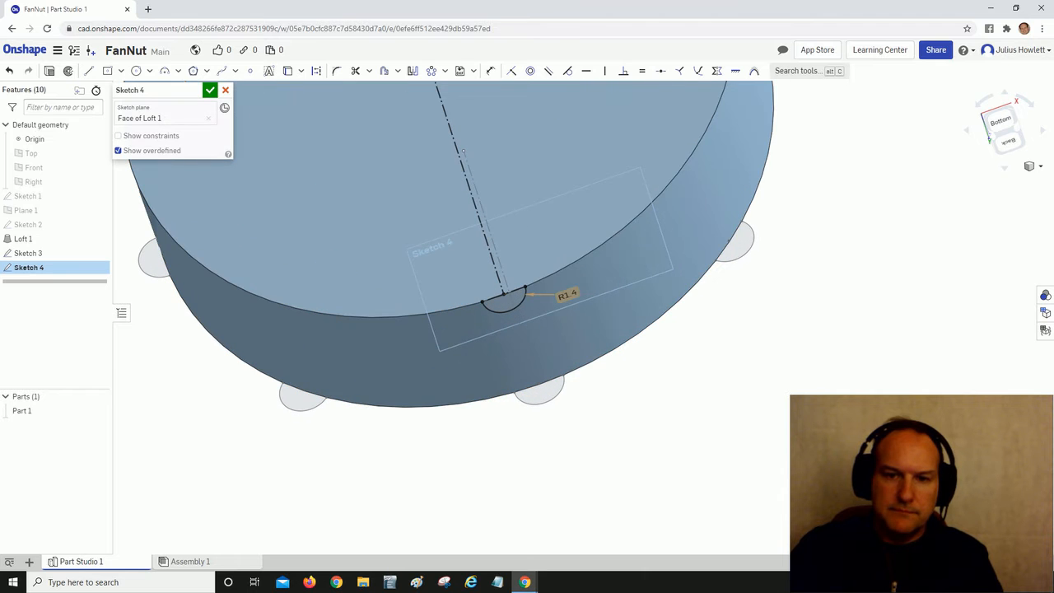
pyautogui.scroll(-4, 501, 350)
pyautogui.moveTo(500, 350)
pyautogui.mouseDown(button='right')
pyautogui.moveTo(505, 372)
pyautogui.moveTo(524, 366)
pyautogui.moveTo(483, 357)
pyautogui.moveTo(510, 360)
pyautogui.mouseUp(button='right')
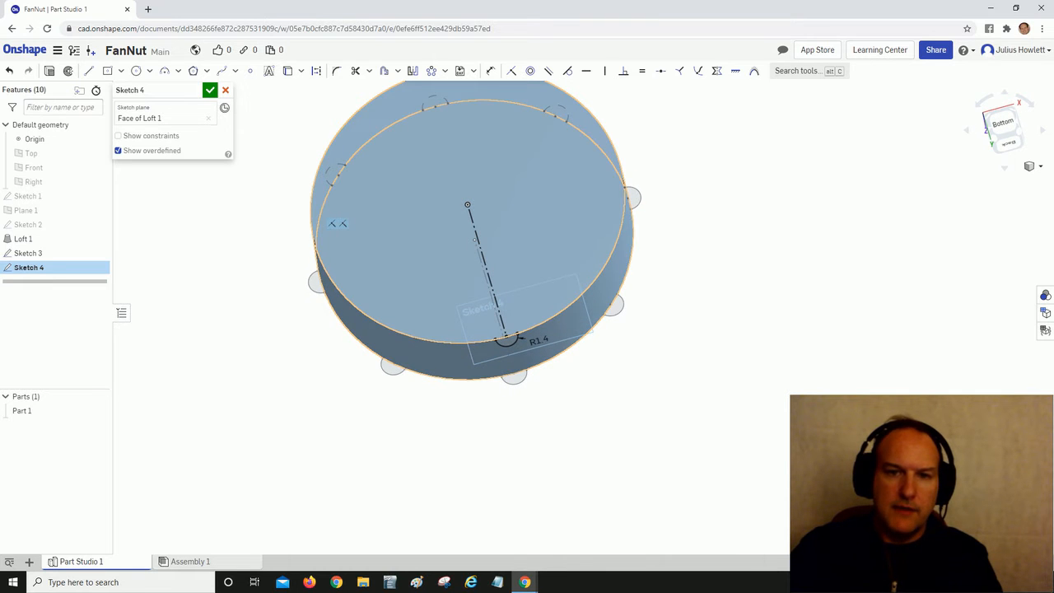
pyautogui.scroll(3, 526, 369)
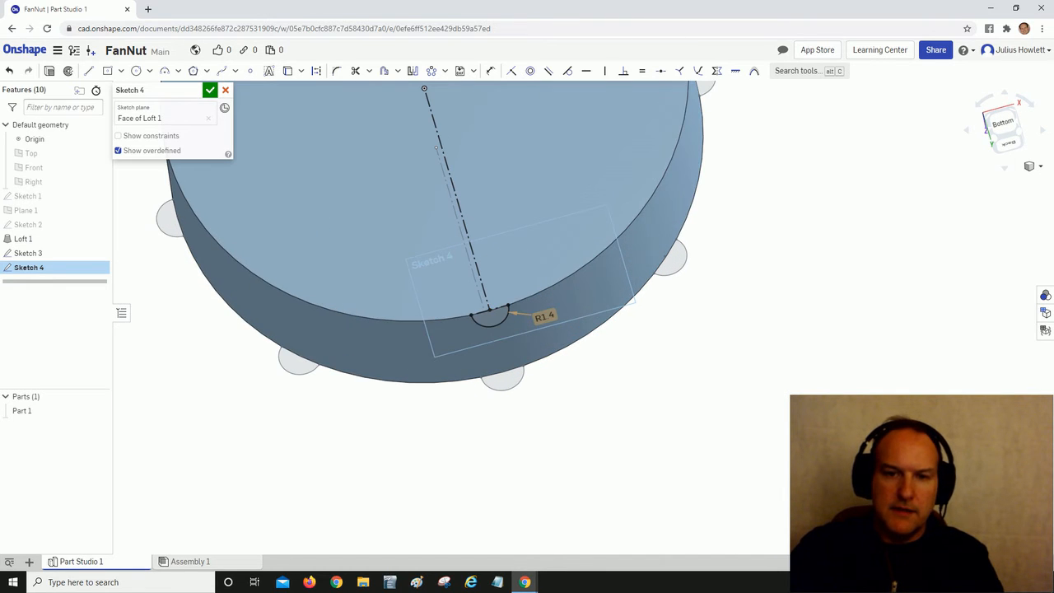
pyautogui.doubleClick(543, 317)
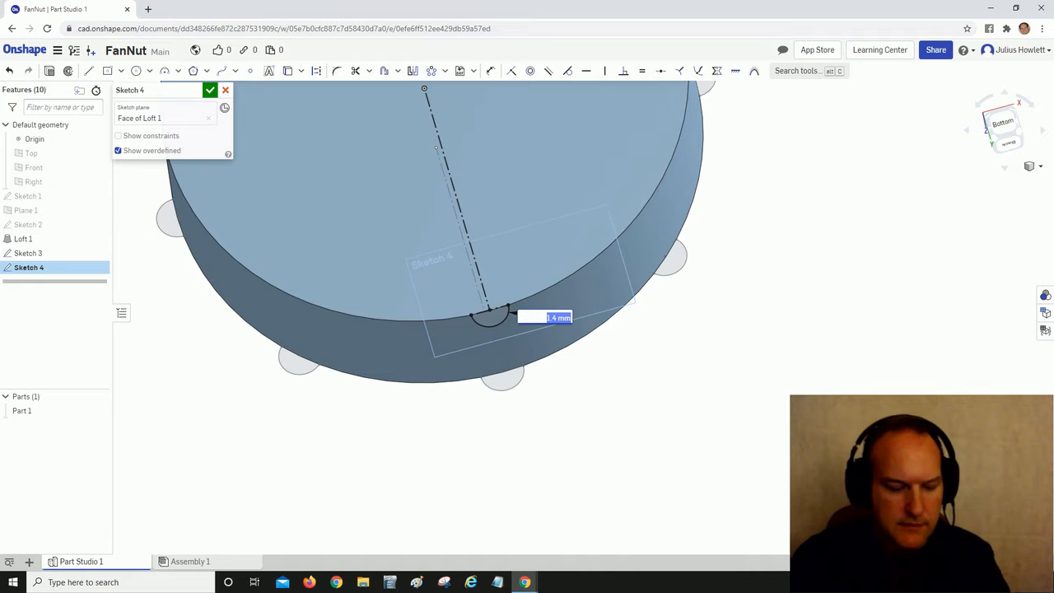
pyautogui.write('1.5')
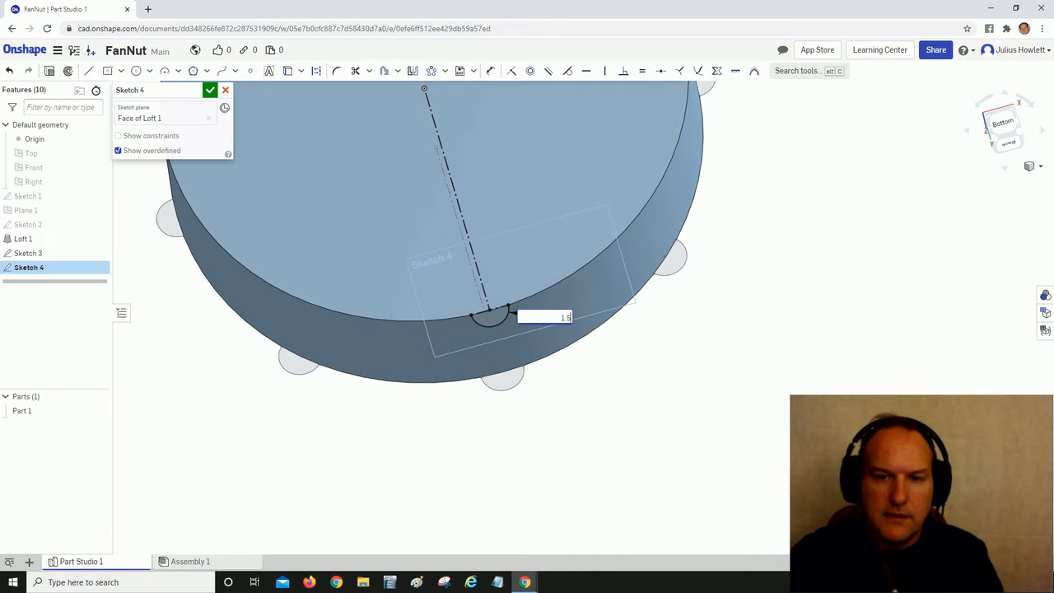
pyautogui.press('Return')
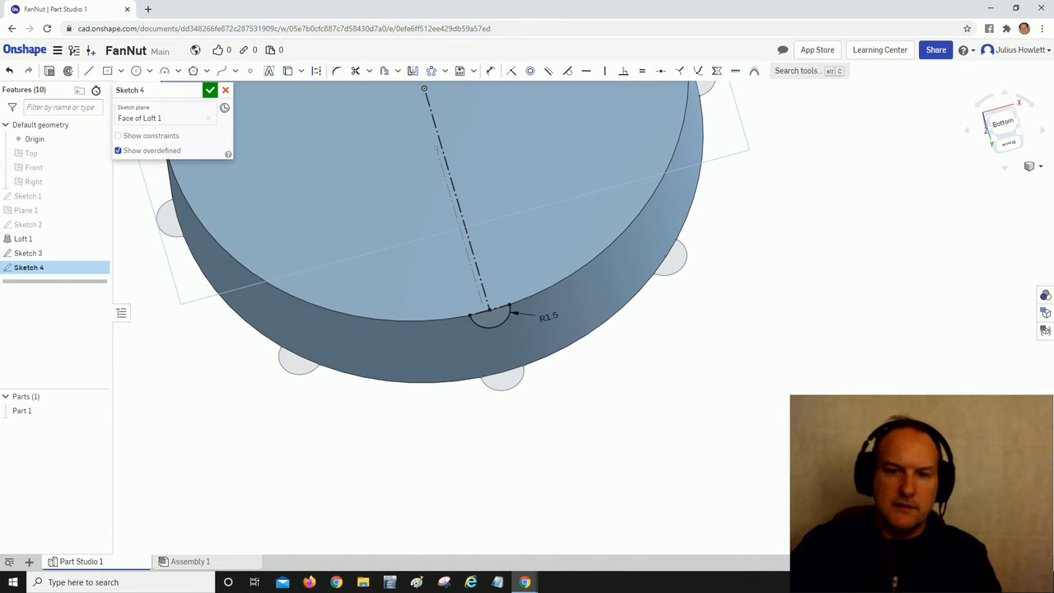
# - Circular-pattern the 1.5 mm arc around the face's centre with 8 instances and finish the sketch
pyautogui.scroll(-4, 593, 417)
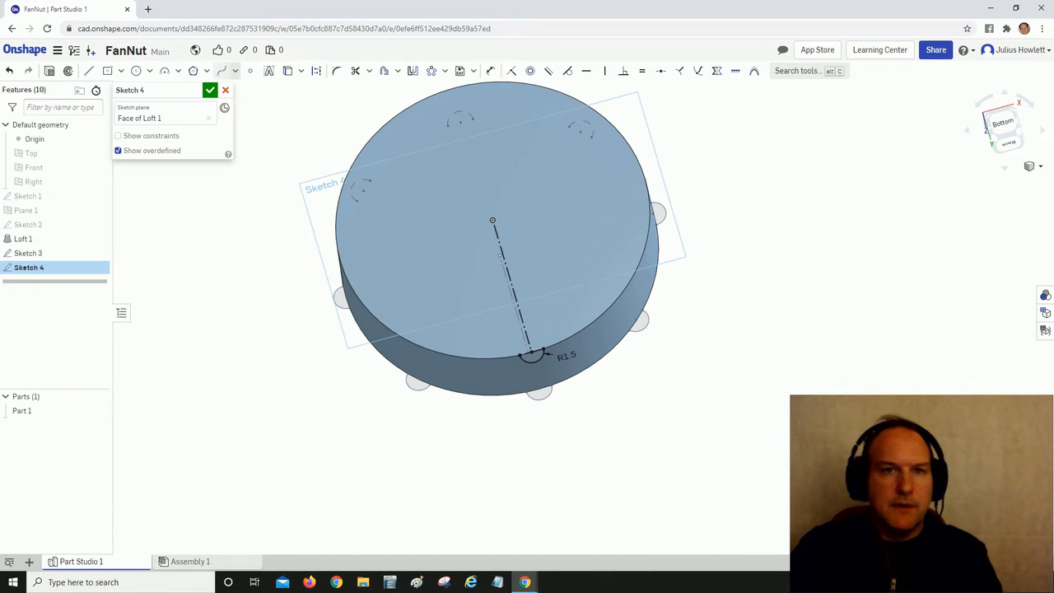
pyautogui.click(445, 71)
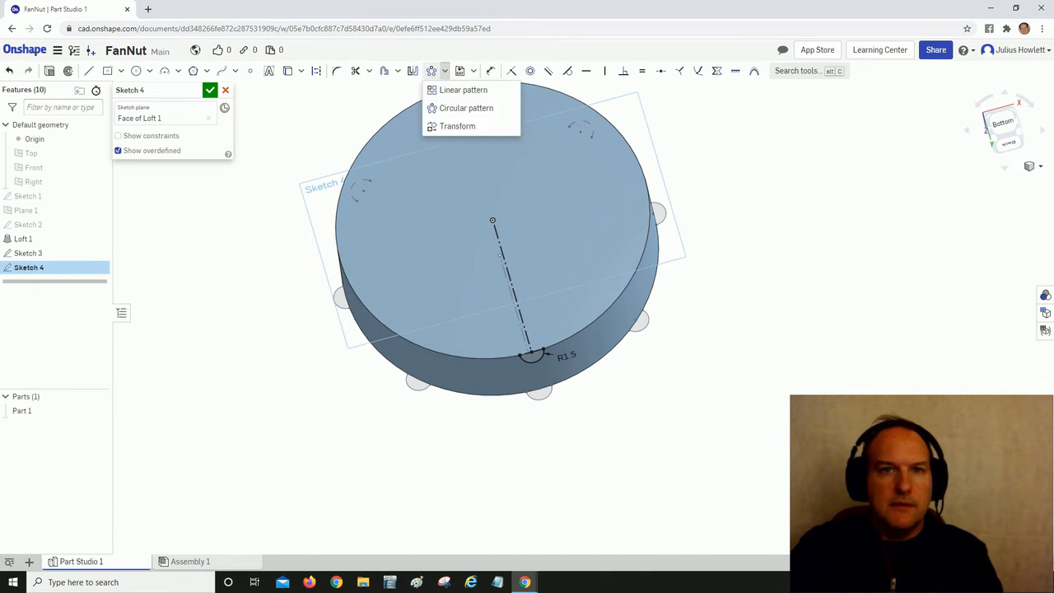
pyautogui.click(466, 108)
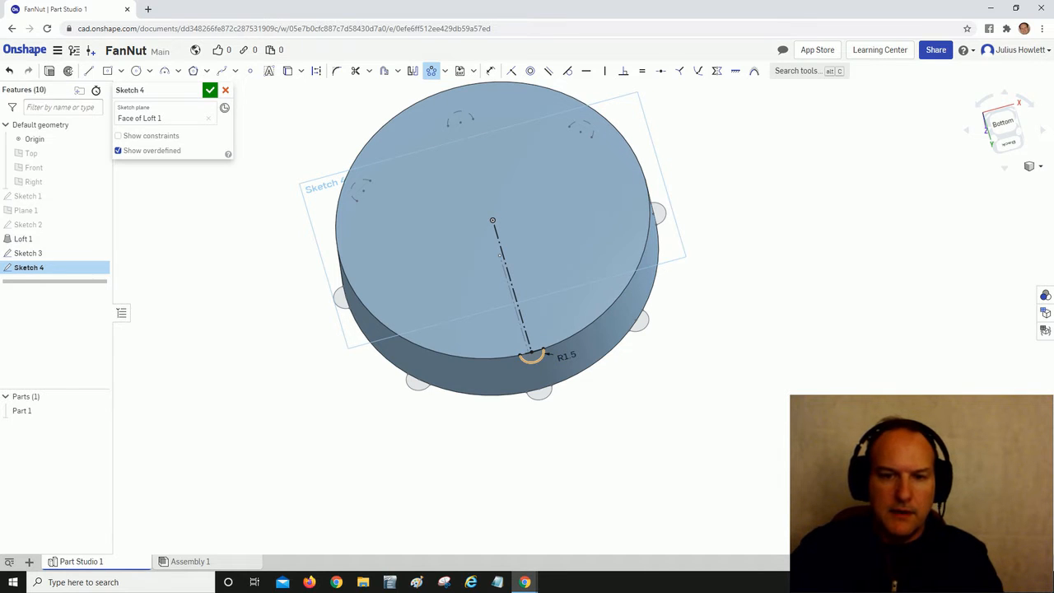
pyautogui.click(531, 354)
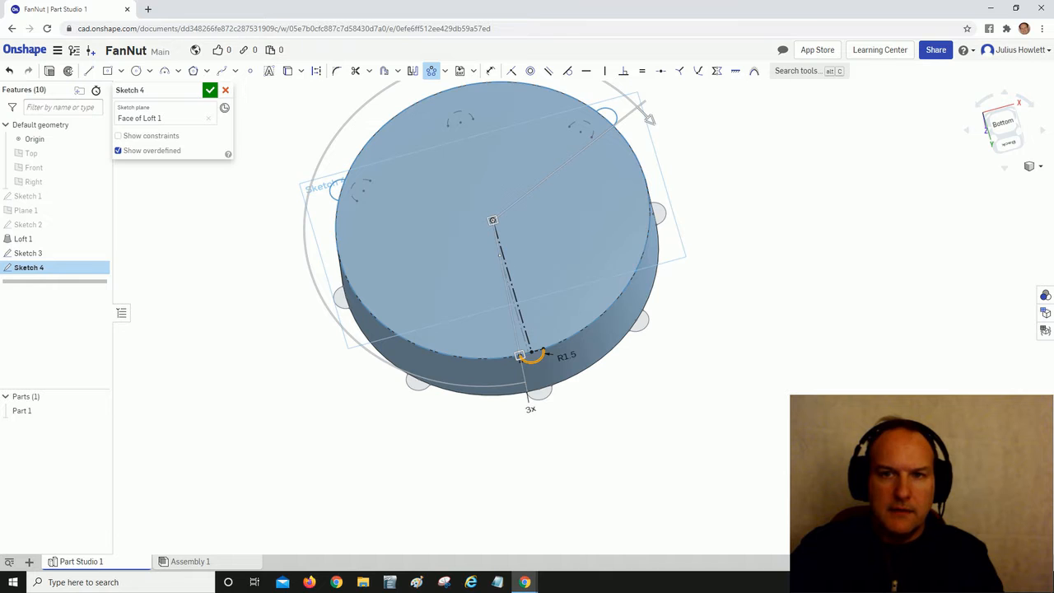
pyautogui.scroll(-3, 612, 310)
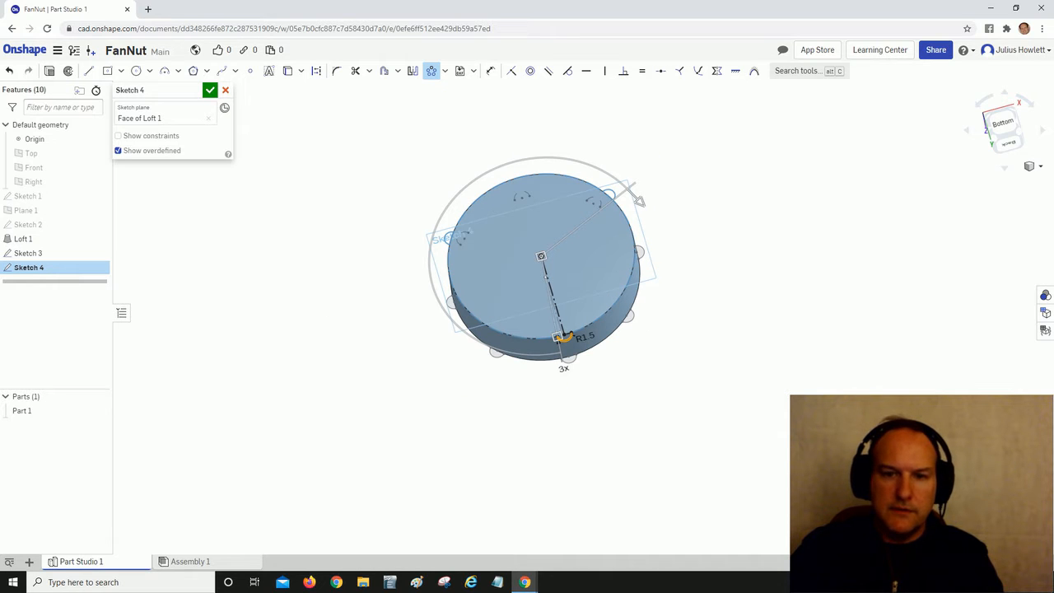
pyautogui.click(563, 368)
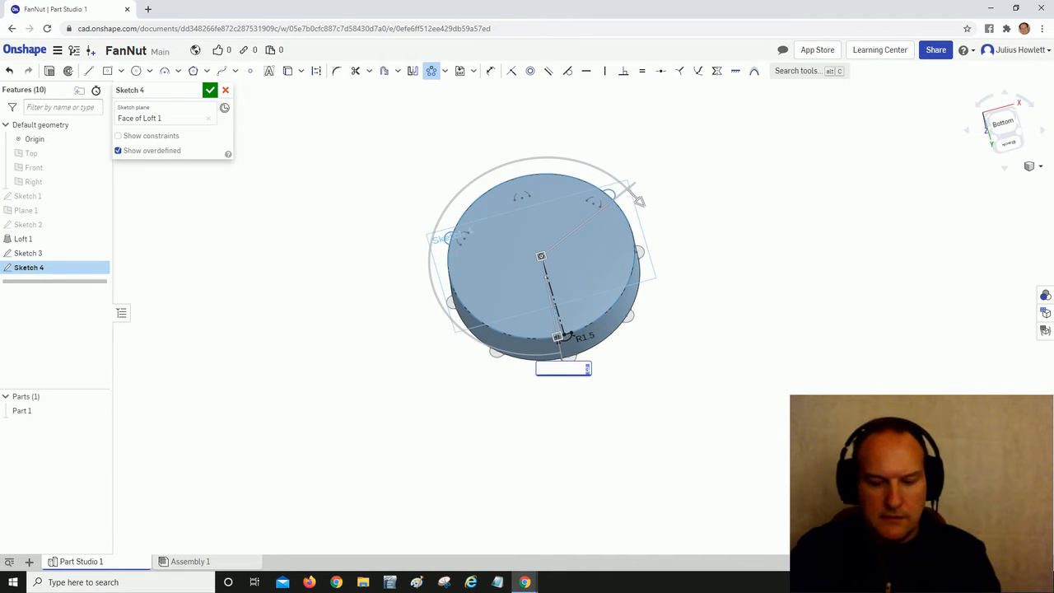
pyautogui.write('8')
pyautogui.press('Return')
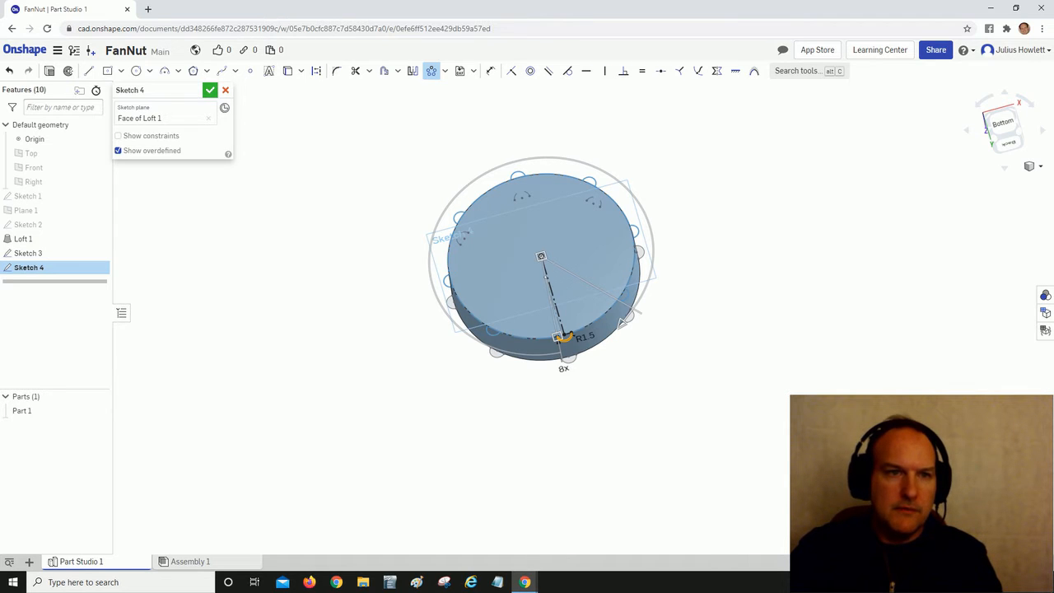
pyautogui.click(210, 89)
pyautogui.scroll(-2, 347, 298)
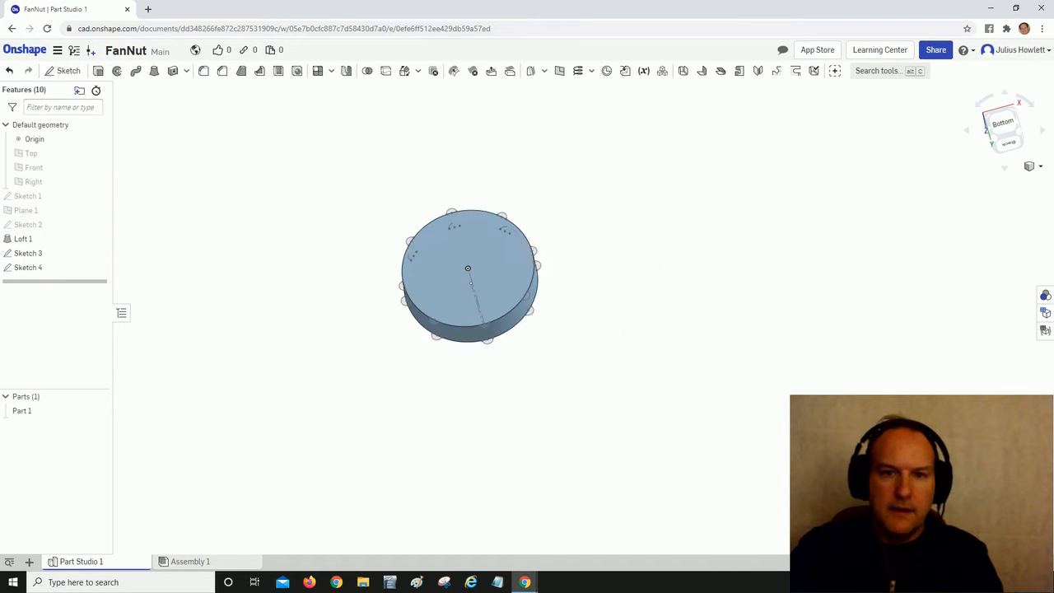
# - Start a solid loft and select the eight half-round faces of Sketch 4 around the rim as profiles
pyautogui.moveTo(349, 321); pyautogui.dragTo(395, 342, button='right')
pyautogui.scroll(4, 378, 234)
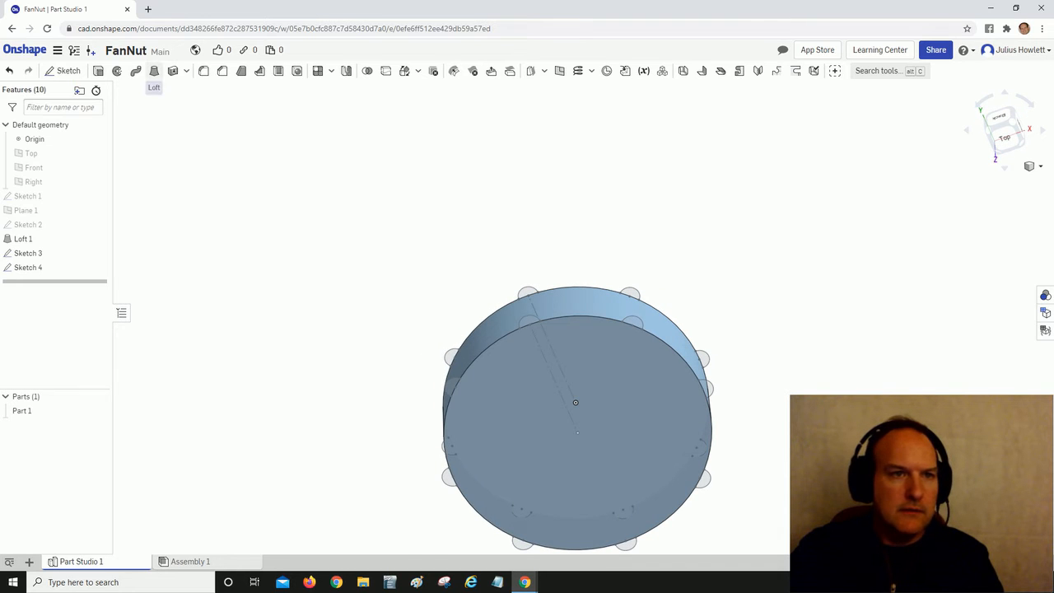
pyautogui.click(154, 71)
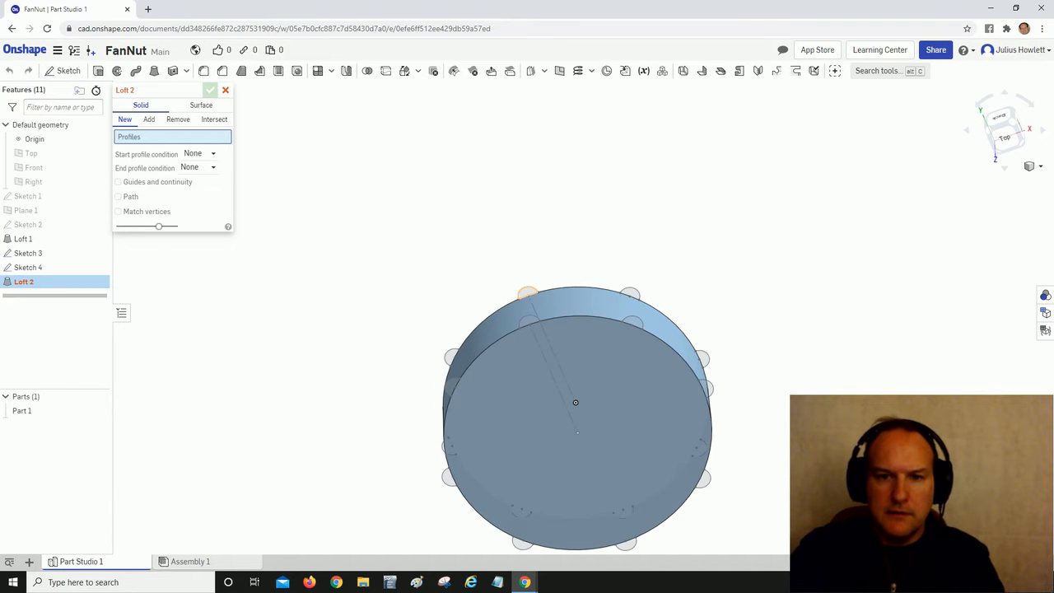
pyautogui.click(527, 292)
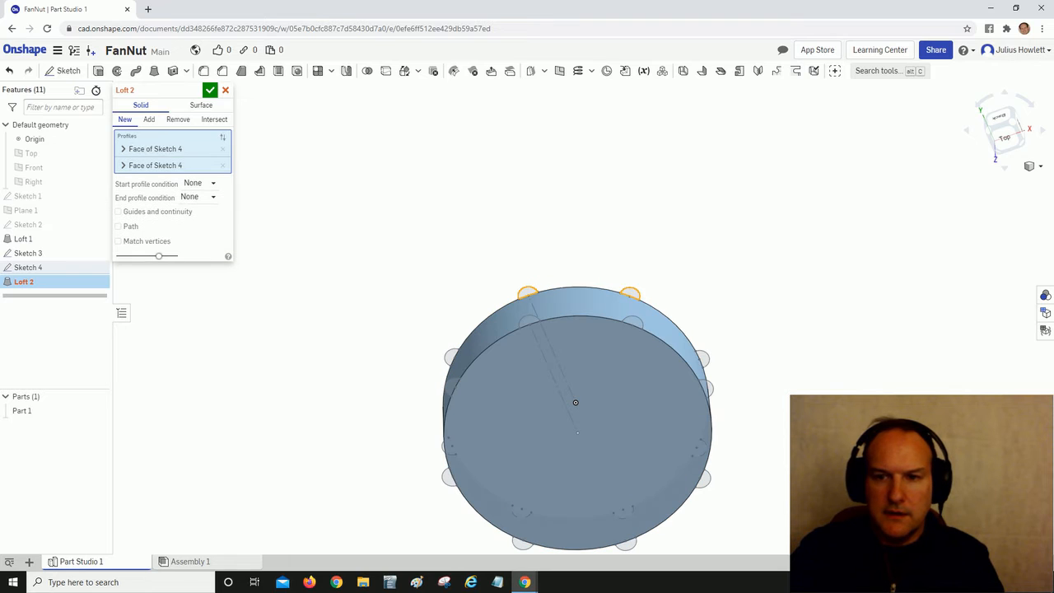
pyautogui.moveTo(575, 402); pyautogui.dragTo(603, 438, button='right')
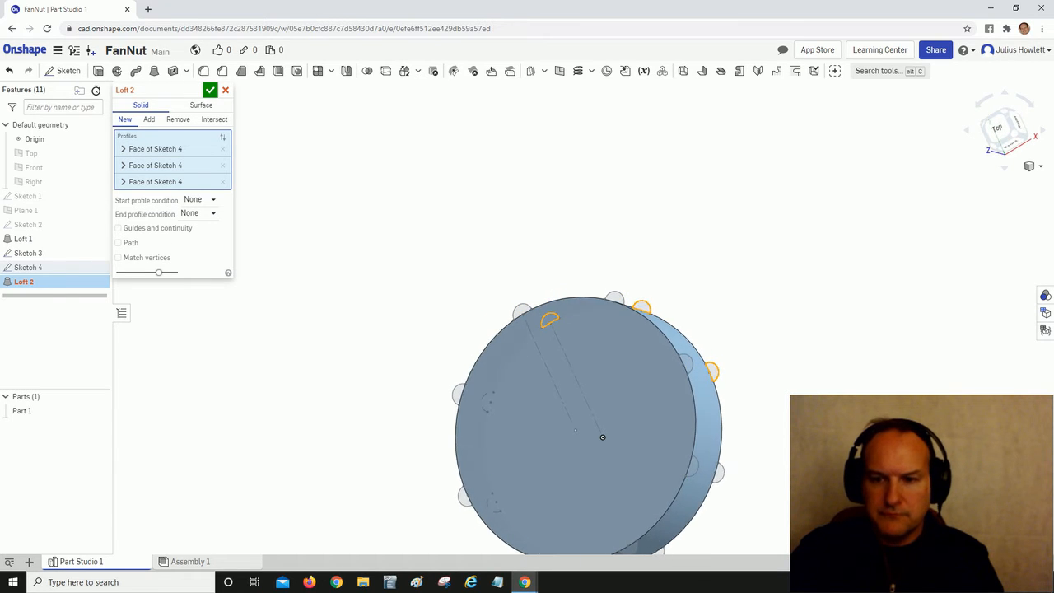
pyautogui.scroll(-5, 680, 393)
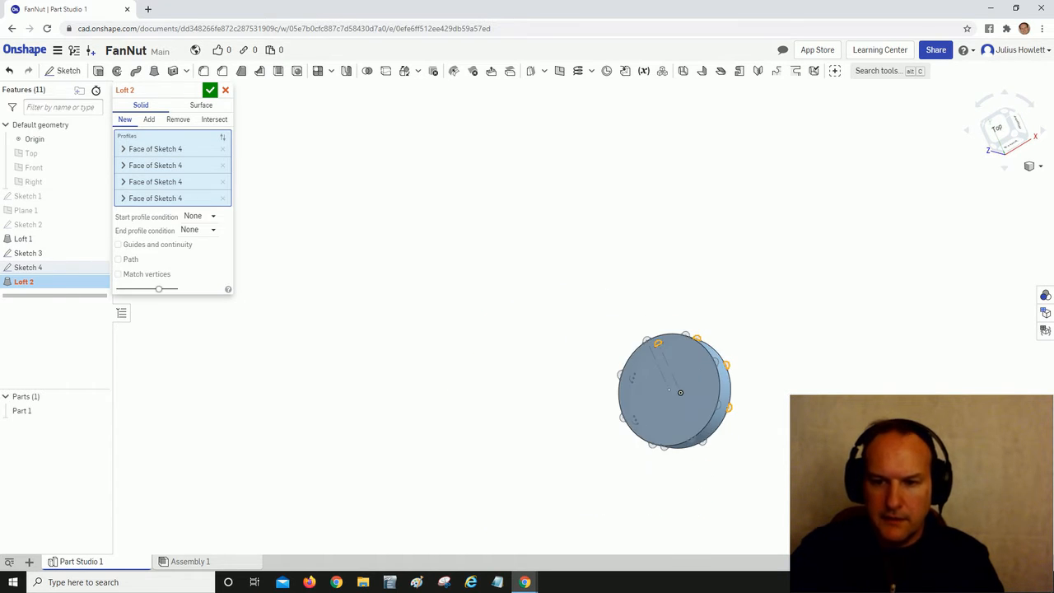
pyautogui.scroll(5, 659, 346)
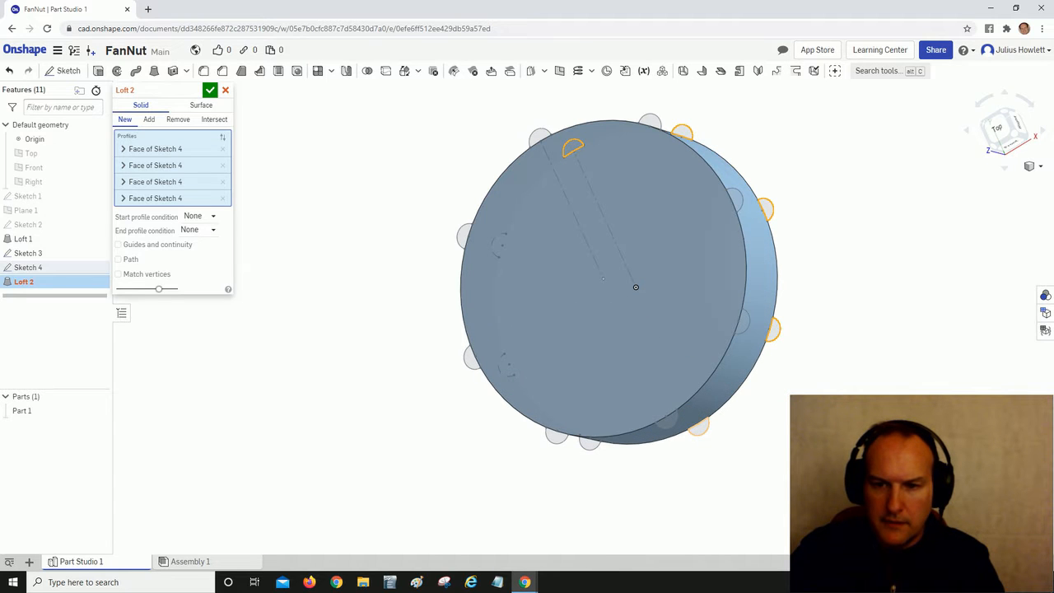
pyautogui.scroll(-4, 542, 325)
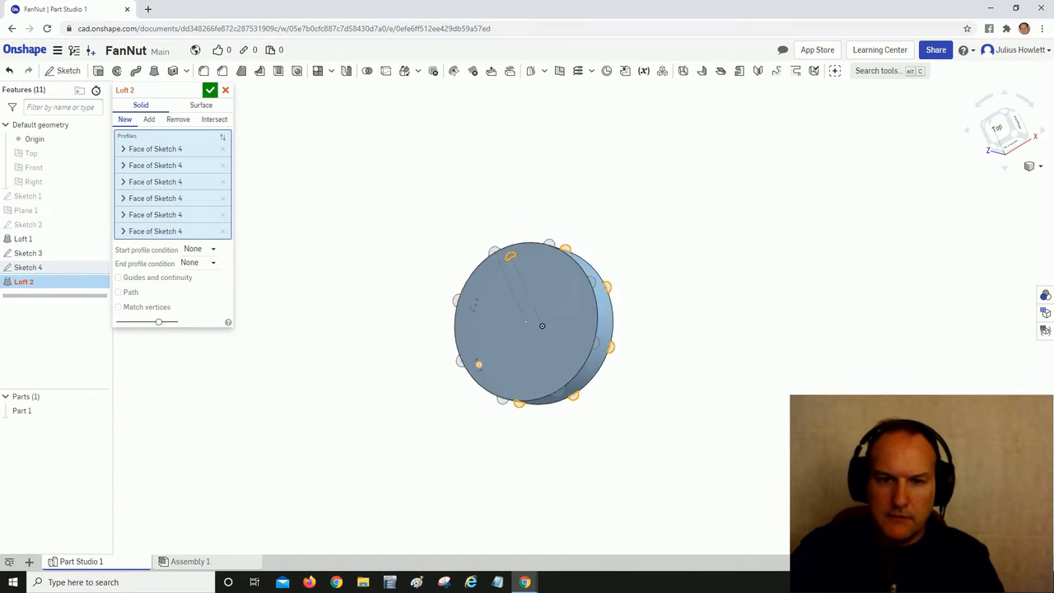
pyautogui.moveTo(542, 325); pyautogui.dragTo(548, 317, button='right')
pyautogui.scroll(2, 548, 317)
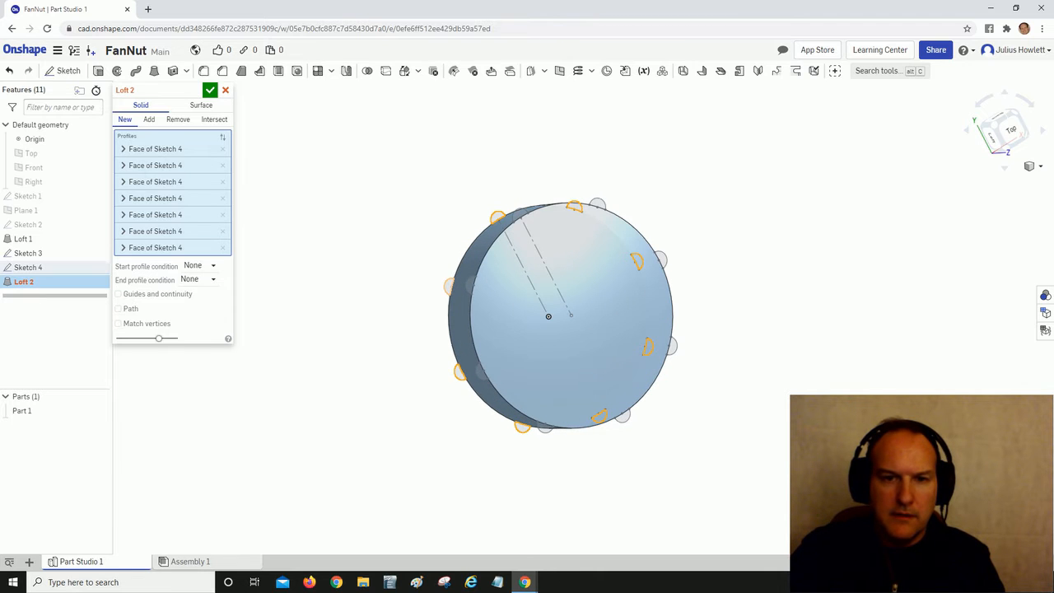
pyautogui.click(450, 287)
pyautogui.moveTo(548, 316)
pyautogui.mouseDown(button='right')
pyautogui.moveTo(565, 292)
pyautogui.moveTo(557, 315)
pyautogui.moveTo(522, 310)
pyautogui.moveTo(552, 315)
pyautogui.moveTo(545, 327)
pyautogui.mouseUp(button='right')
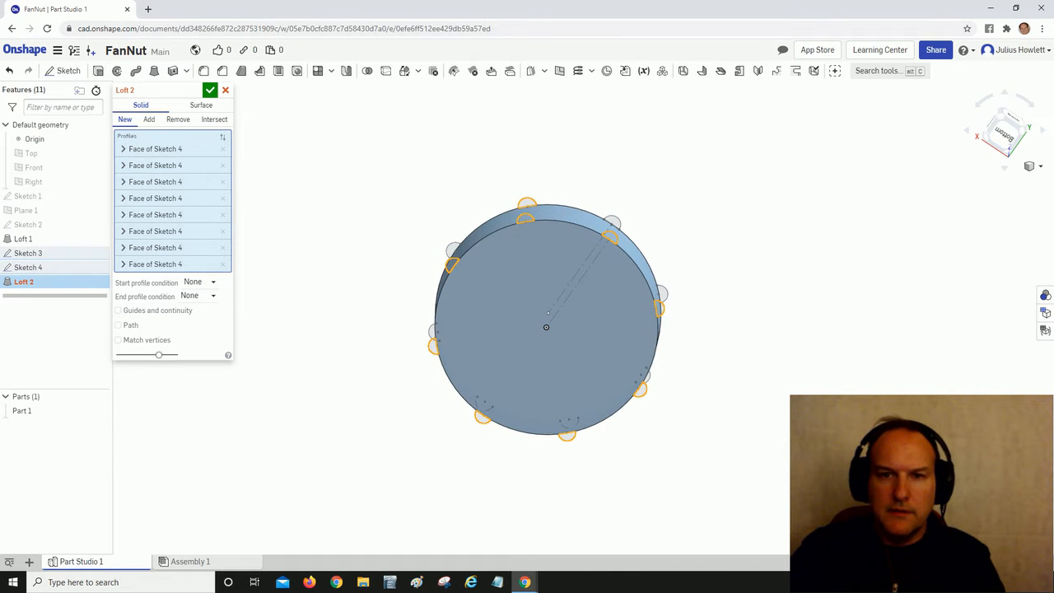
# - Try adding the half-round faces of Sketch 3 around the opposite rim to the same loft's profiles
pyautogui.click(546, 327)
pyautogui.click(546, 327)
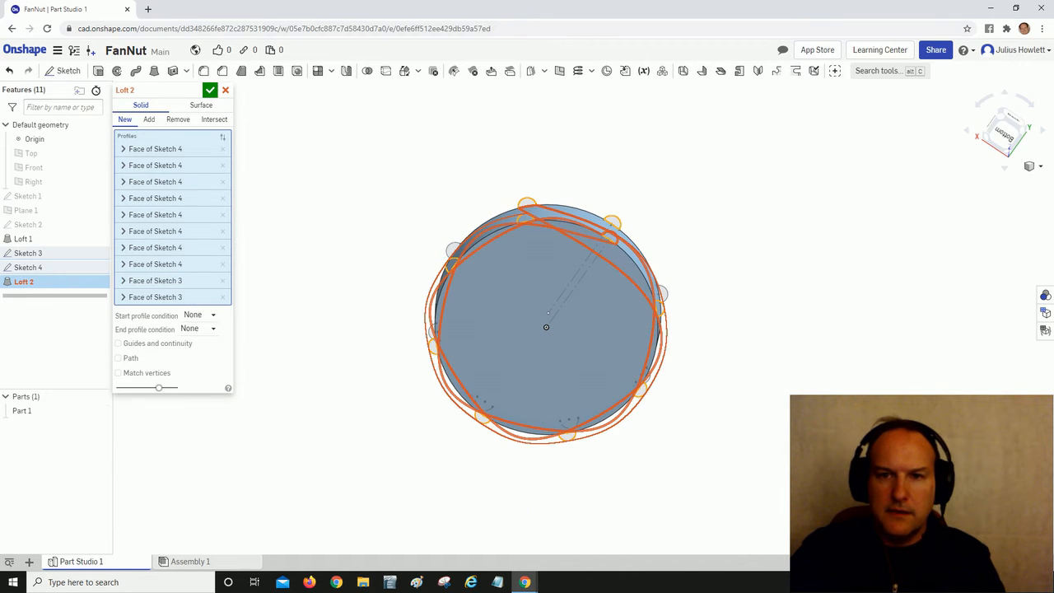
pyautogui.moveTo(611, 226); pyautogui.dragTo(587, 206, button='right')
pyautogui.click(545, 326)
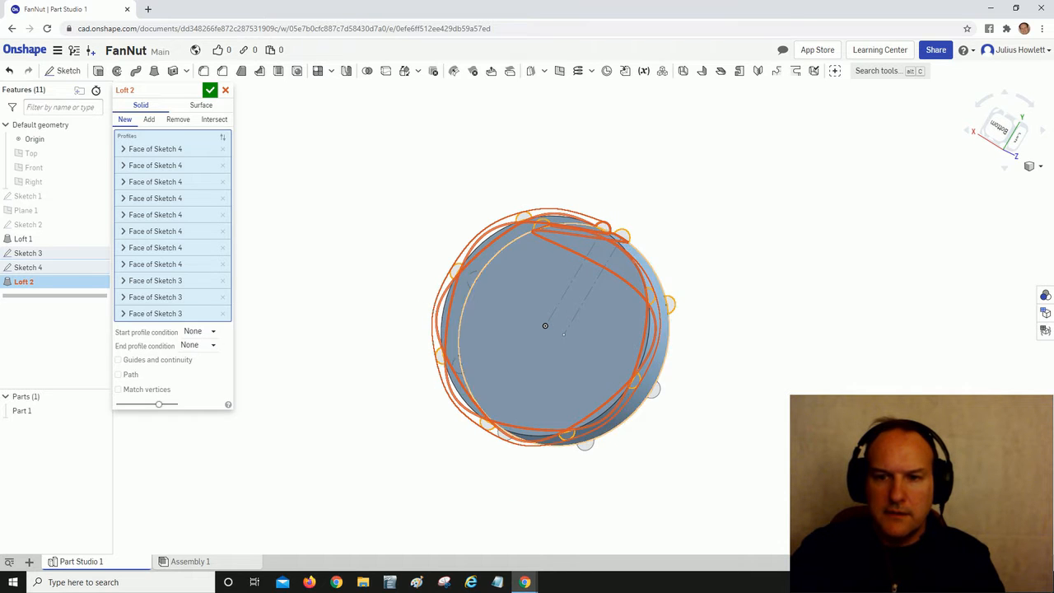
pyautogui.click(545, 326)
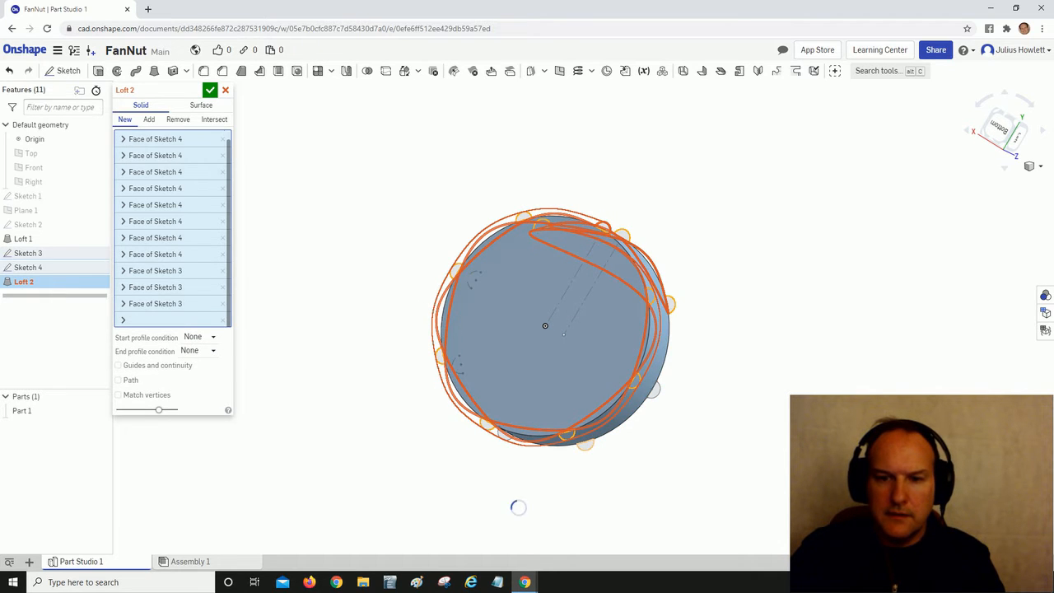
pyautogui.moveTo(580, 445); pyautogui.dragTo(606, 430, button='right')
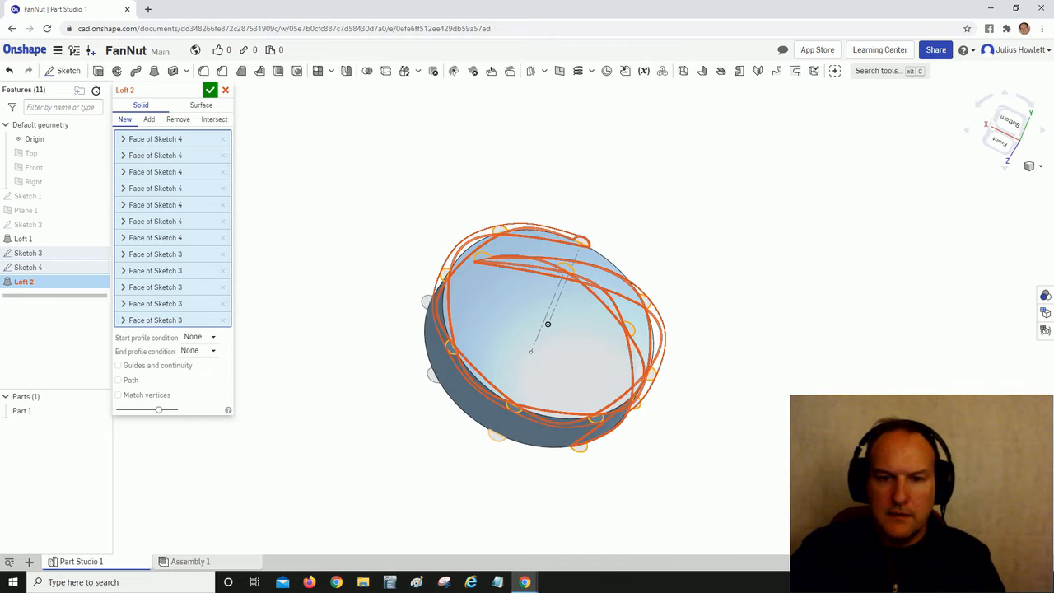
pyautogui.click(496, 437)
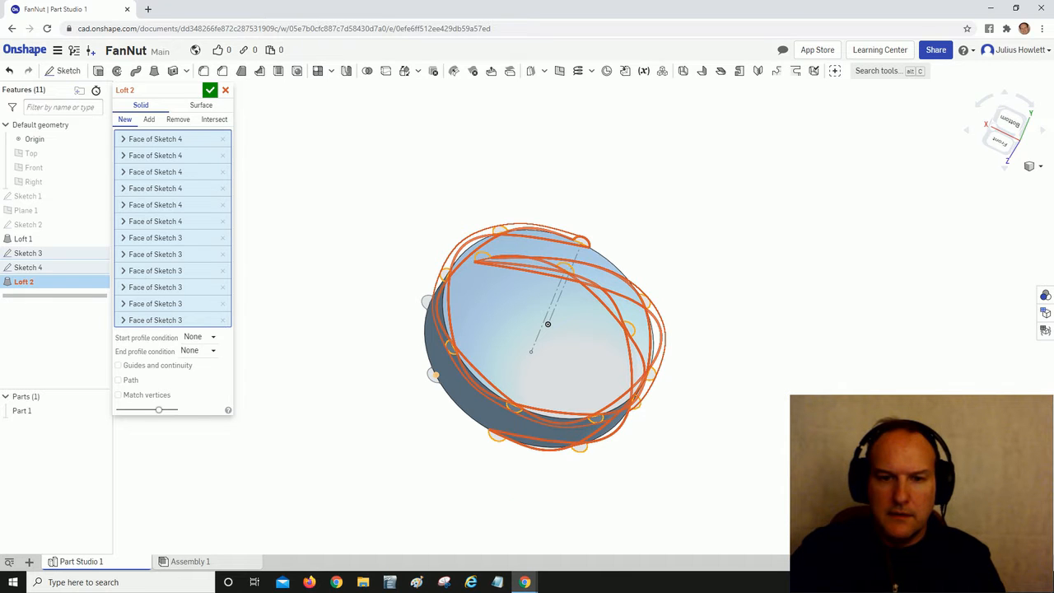
pyautogui.click(434, 376)
pyautogui.moveTo(433, 375); pyautogui.dragTo(448, 415, button='right')
pyautogui.click(424, 301)
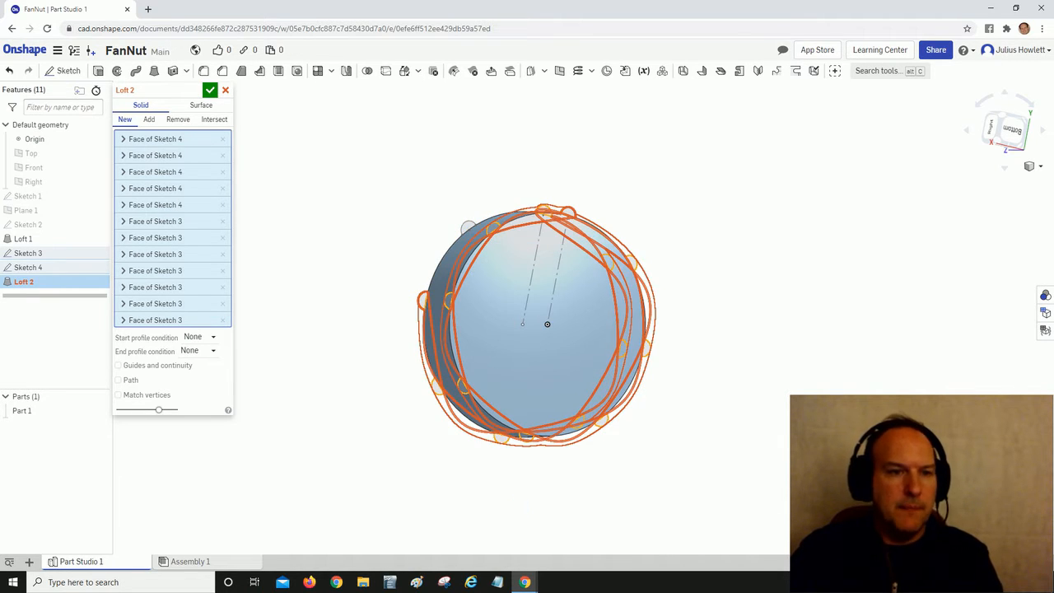
# - Switch the loft's result operation to Add and remove all selected profiles
pyautogui.click(149, 120)
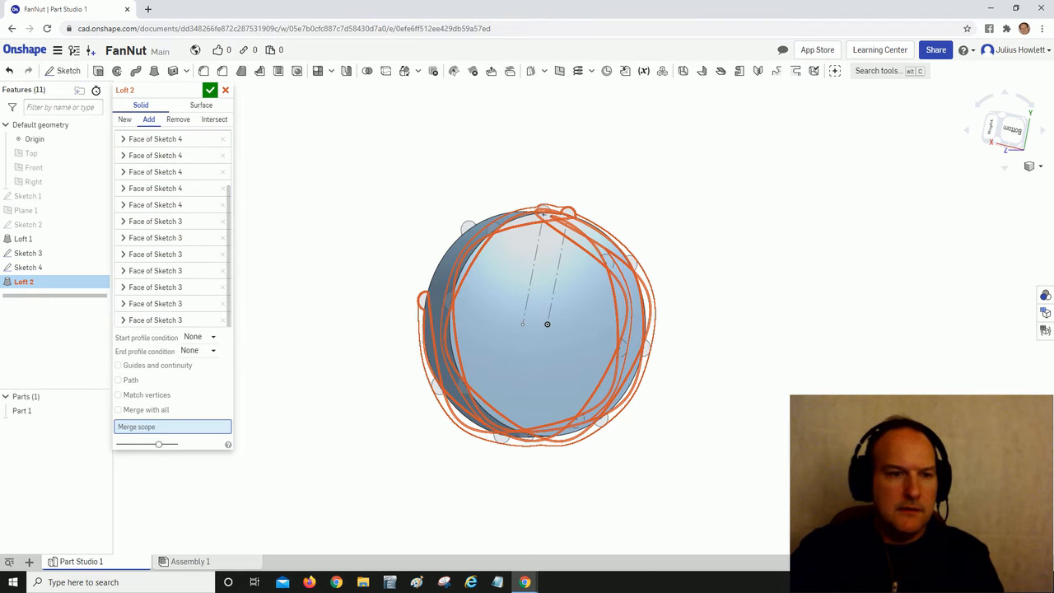
pyautogui.click(223, 139)
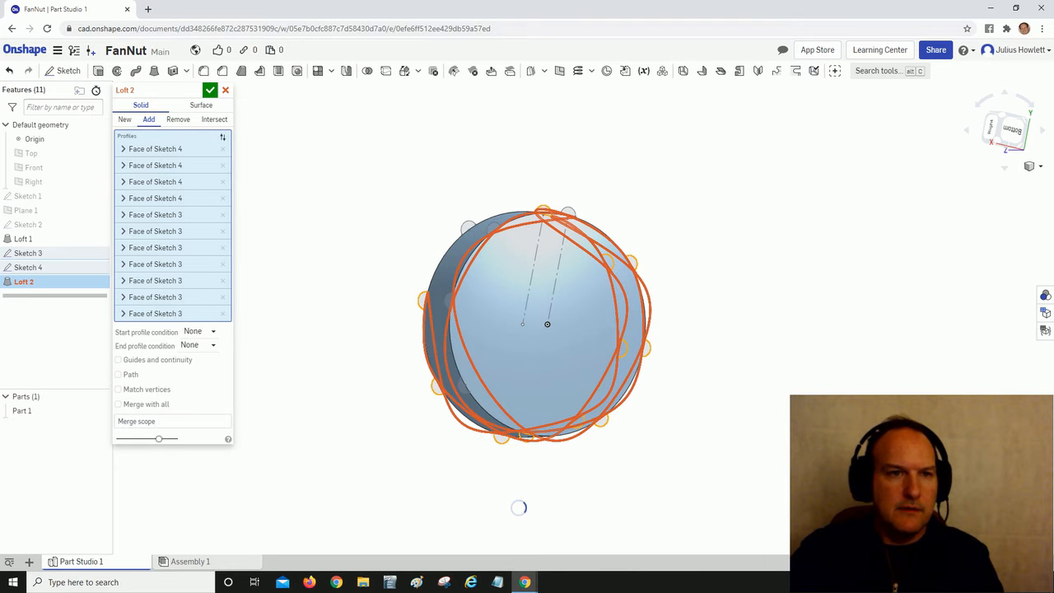
pyautogui.click(223, 149)
pyautogui.click(223, 149)
pyautogui.click(222, 149)
pyautogui.click(222, 149)
pyautogui.click(222, 149)
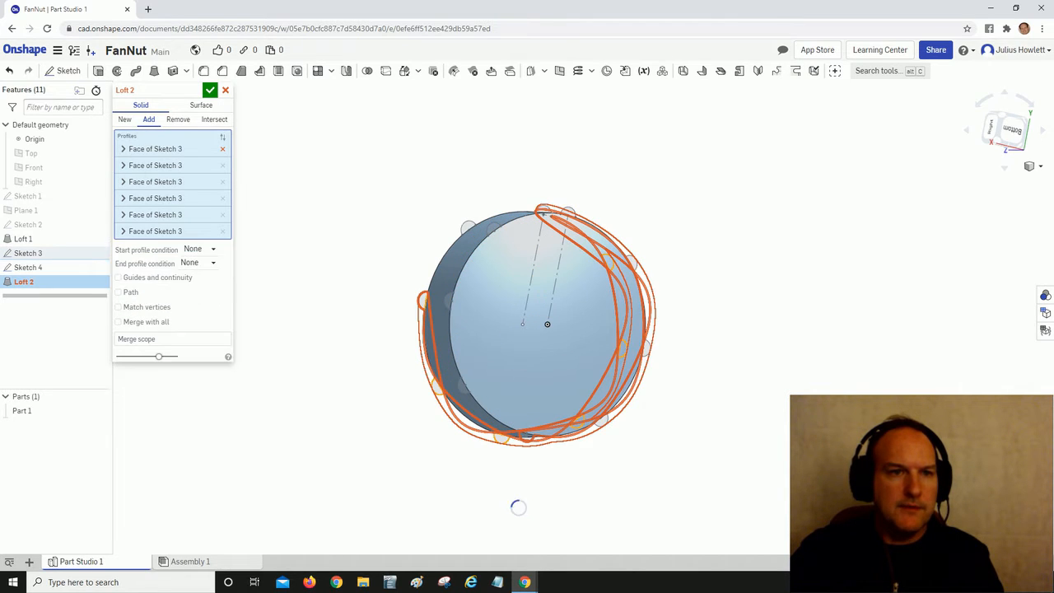
pyautogui.click(222, 149)
pyautogui.click(222, 149)
pyautogui.click(223, 150)
pyautogui.click(222, 150)
pyautogui.click(223, 149)
pyautogui.click(222, 149)
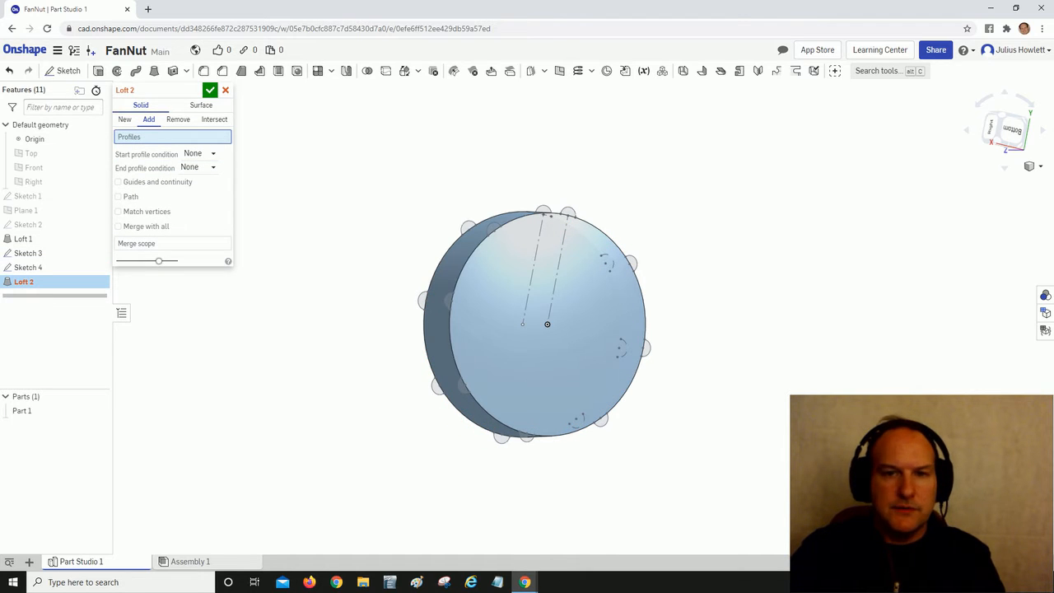
# - Select one Sketch 3 half-round face and the matching Sketch 4 face across the rim as the additive loft's profiles
pyautogui.moveTo(395, 280); pyautogui.dragTo(325, 321, button='right')
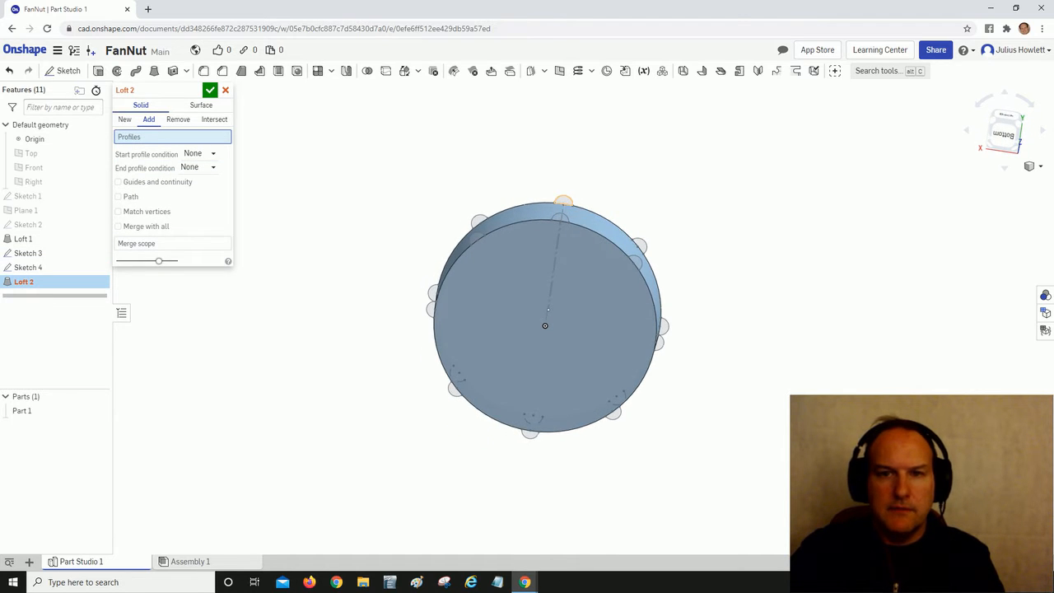
pyautogui.click(545, 325)
pyautogui.moveTo(544, 325)
pyautogui.mouseDown(button='right')
pyautogui.moveTo(580, 276)
pyautogui.moveTo(565, 303)
pyautogui.moveTo(581, 288)
pyautogui.mouseUp(button='right')
pyautogui.click(580, 277)
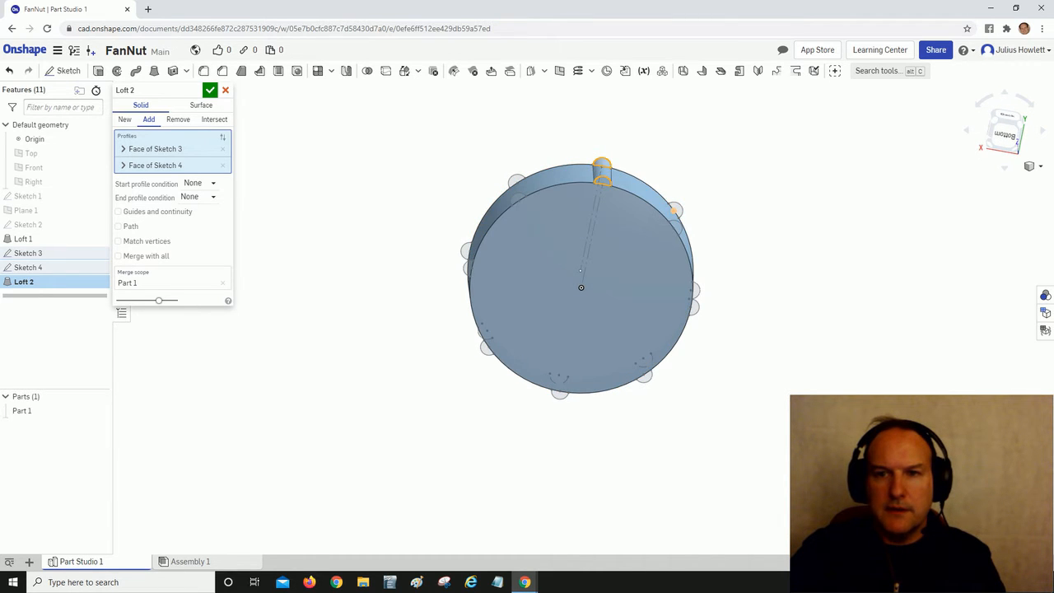
# - Try adding the neighbouring pair of Sketch 3 and Sketch 4 half-round faces to the same loft, and remove both again
pyautogui.click(580, 288)
pyautogui.moveTo(581, 287); pyautogui.dragTo(606, 246, button='right')
pyautogui.click(617, 332)
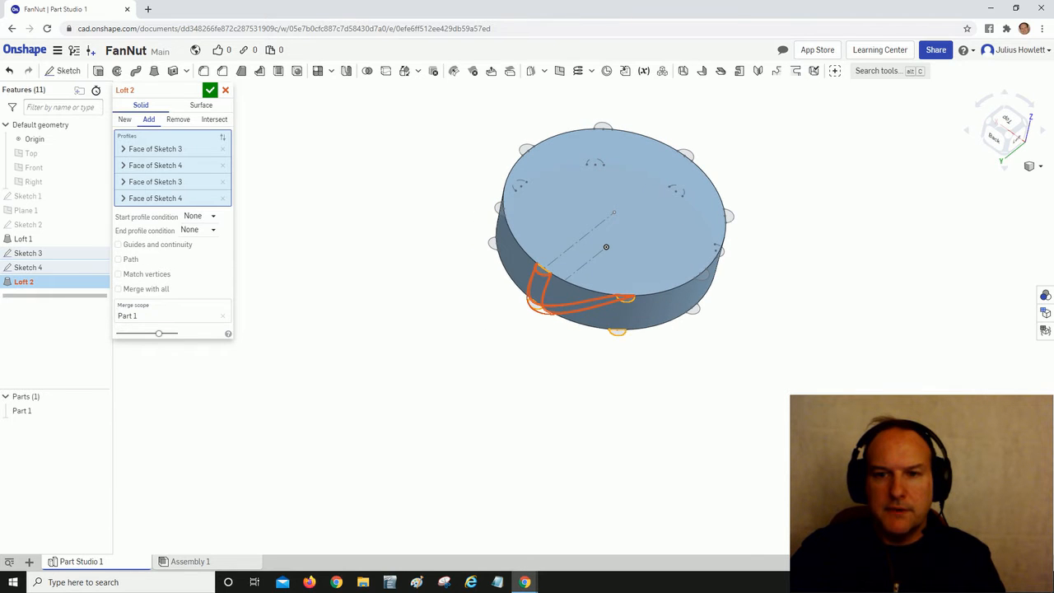
pyautogui.moveTo(606, 247); pyautogui.dragTo(593, 270, button='right')
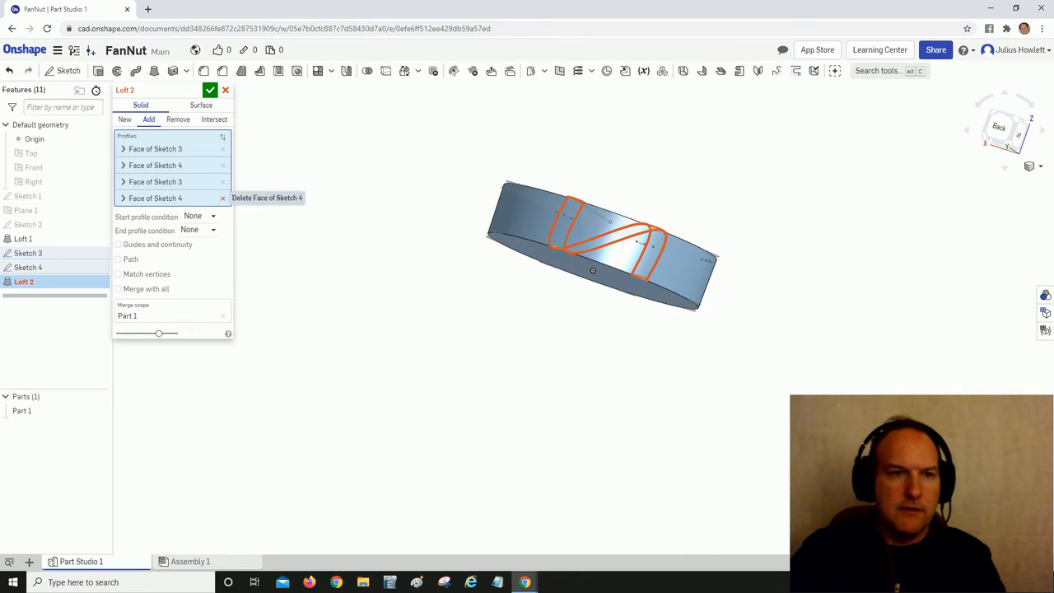
pyautogui.click(222, 198)
pyautogui.click(223, 181)
# - Accept the additive loft between the single pair of half-round faces as the first rim rib
pyautogui.moveTo(592, 271); pyautogui.dragTo(594, 298, button='right')
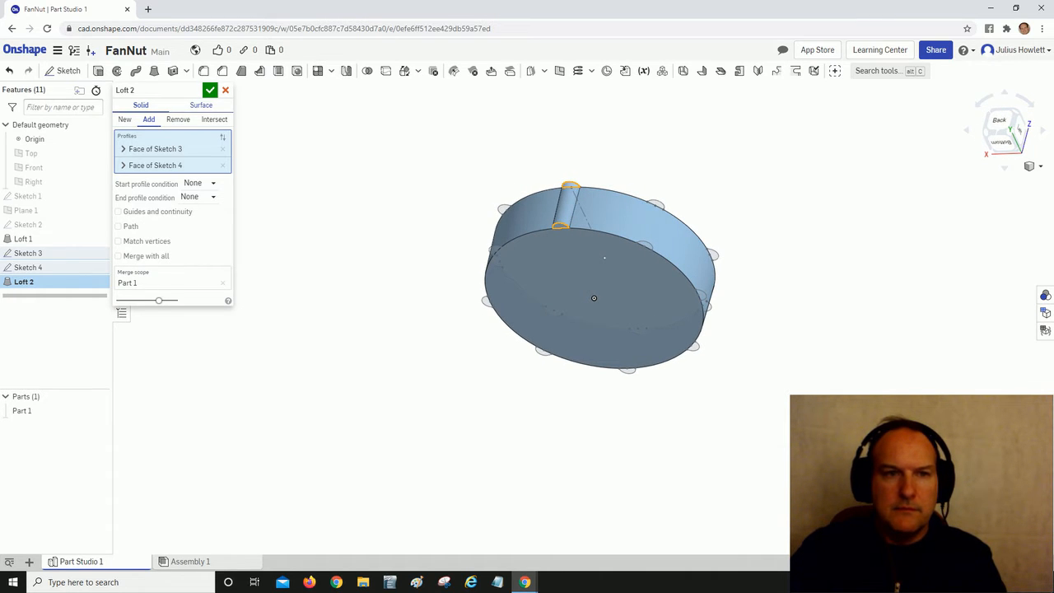
pyautogui.press('Return')
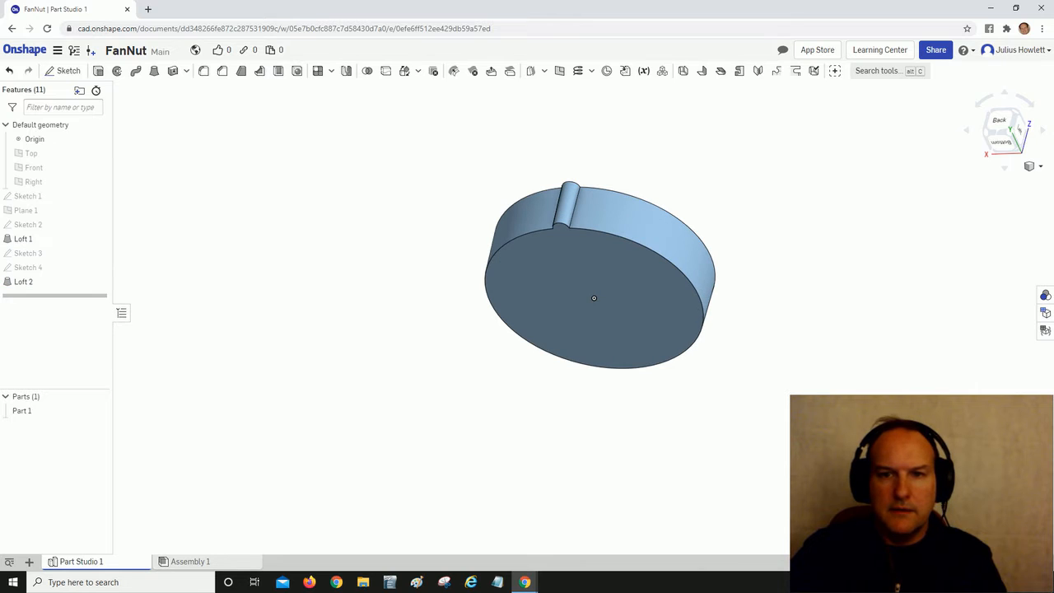
# - Start a second rib loft, show Sketch 3 and Sketch 4 again, and set the loft's result operation to Add
pyautogui.click(154, 71)
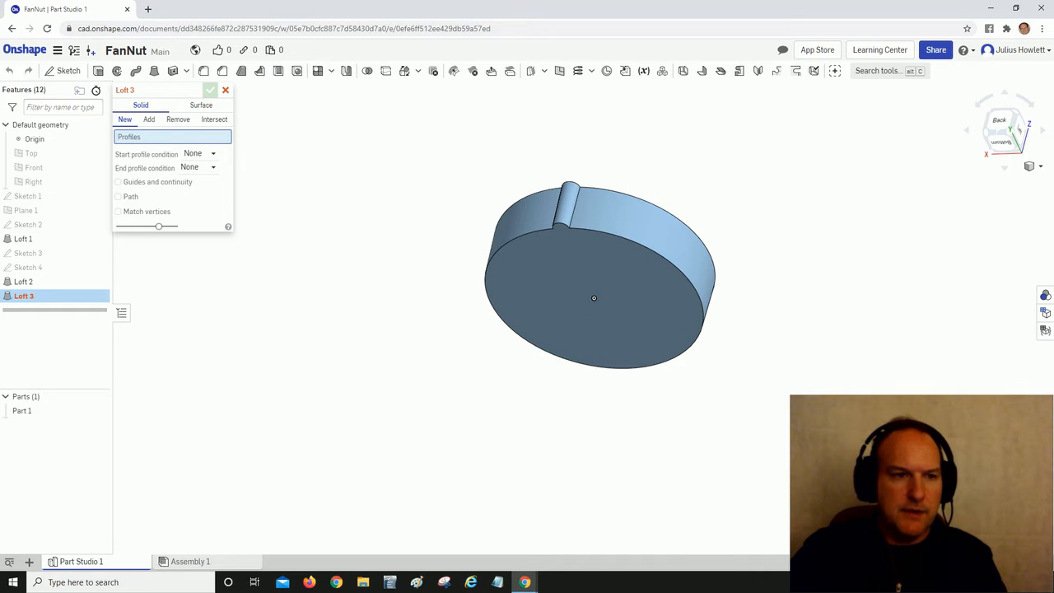
pyautogui.click(98, 252)
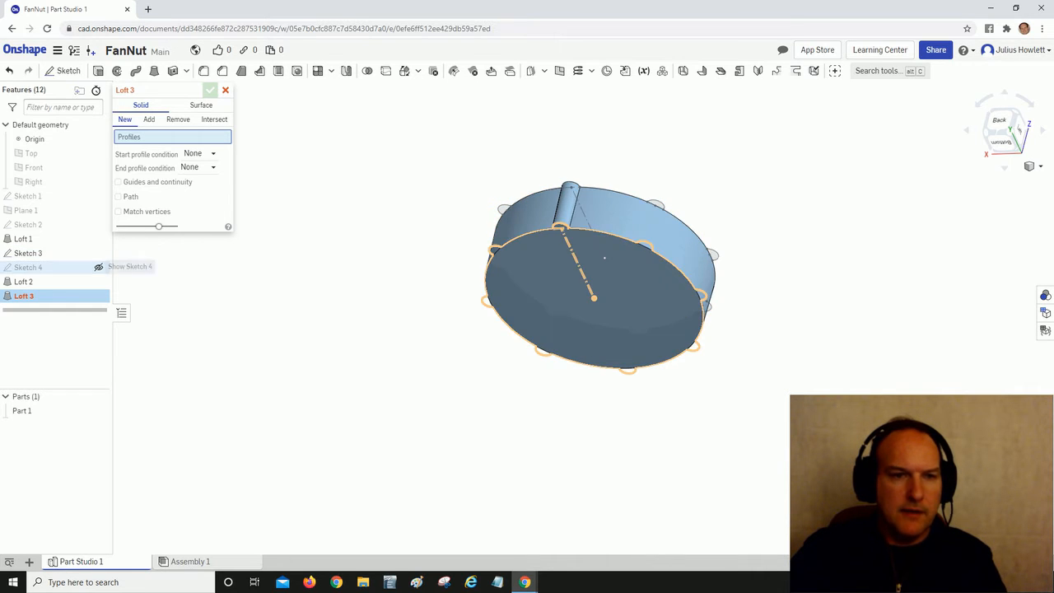
pyautogui.click(98, 266)
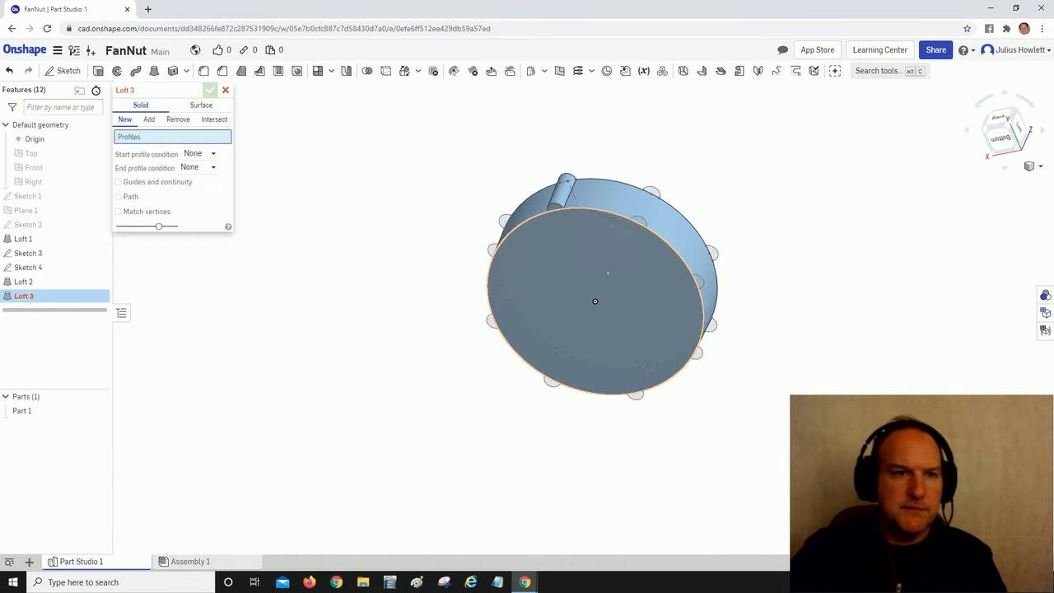
pyautogui.scroll(2, 593, 304)
pyautogui.click(149, 119)
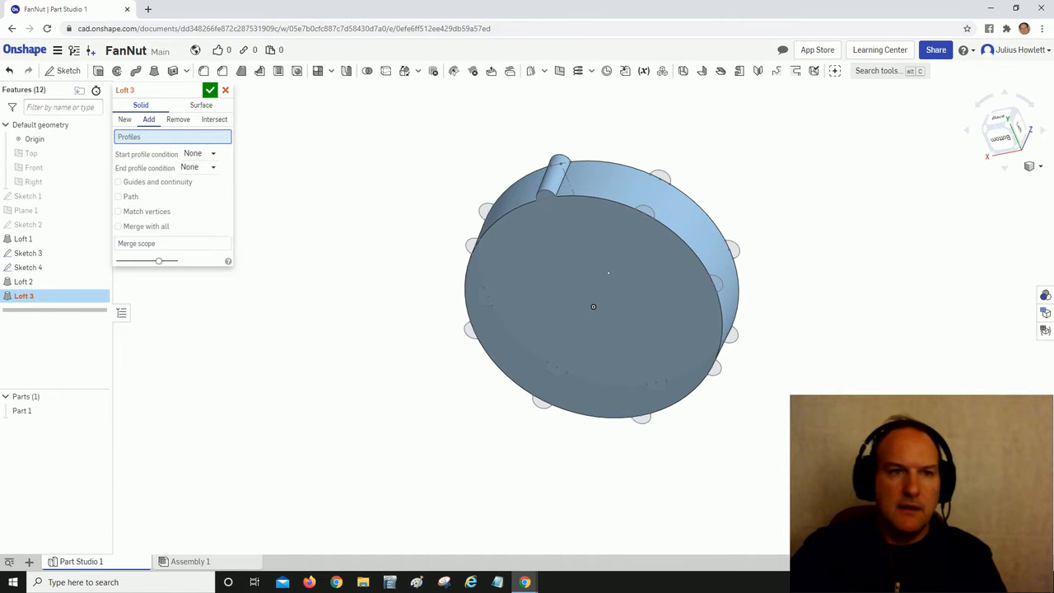
pyautogui.click(659, 177)
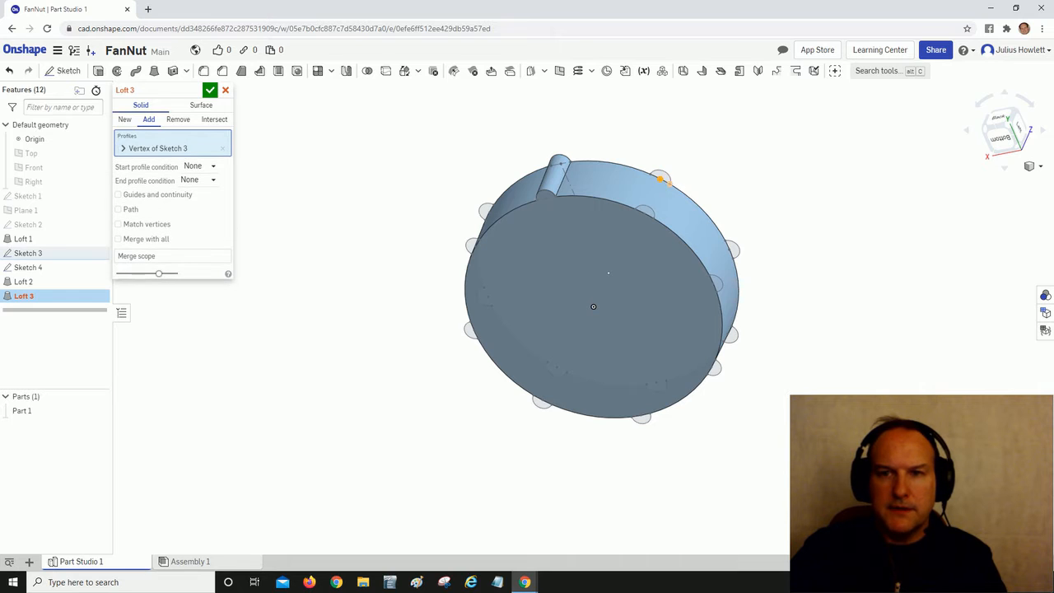
pyautogui.click(660, 178)
pyautogui.click(659, 178)
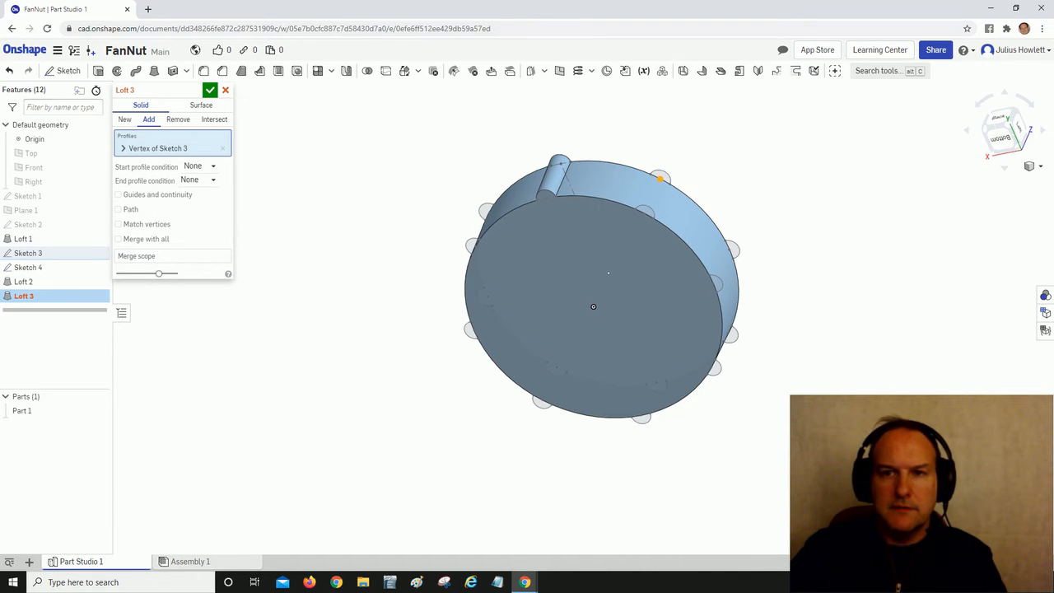
pyautogui.click(660, 178)
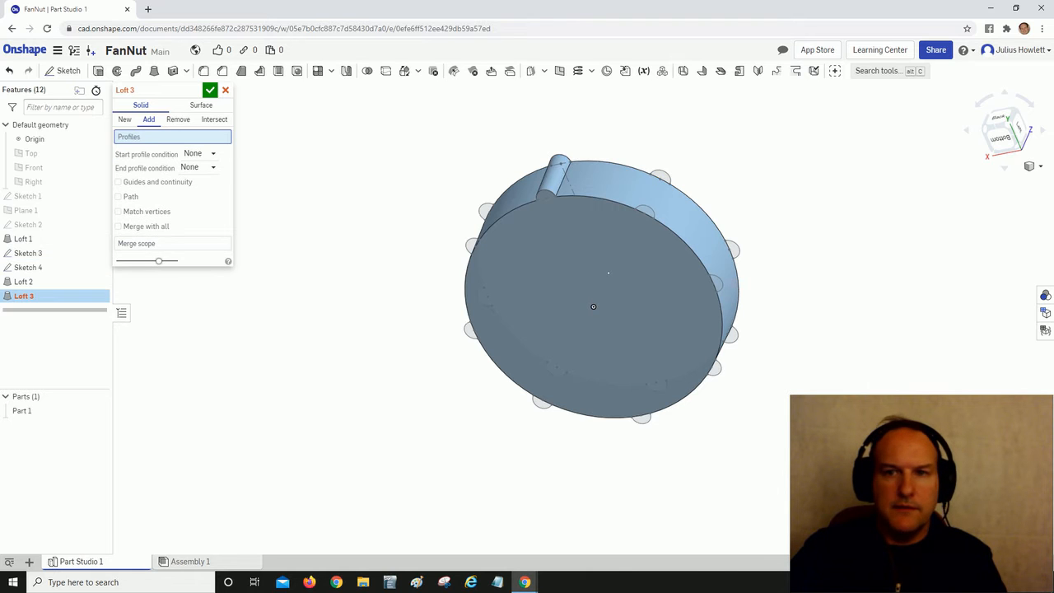
# - Loft the second rim rib between the Sketch 3 and Sketch 4 half-round faces next to the first rib
pyautogui.scroll(5, 659, 178)
pyautogui.click(569, 432)
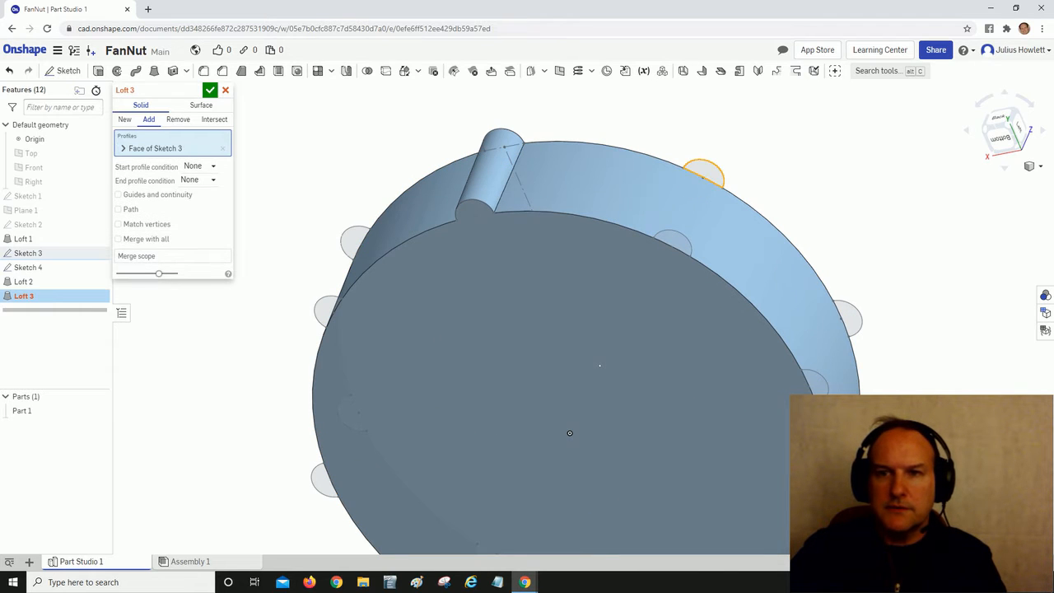
pyautogui.moveTo(569, 432)
pyautogui.mouseDown(button='right')
pyautogui.moveTo(607, 370)
pyautogui.moveTo(578, 431)
pyautogui.mouseUp(button='right')
pyautogui.click(607, 370)
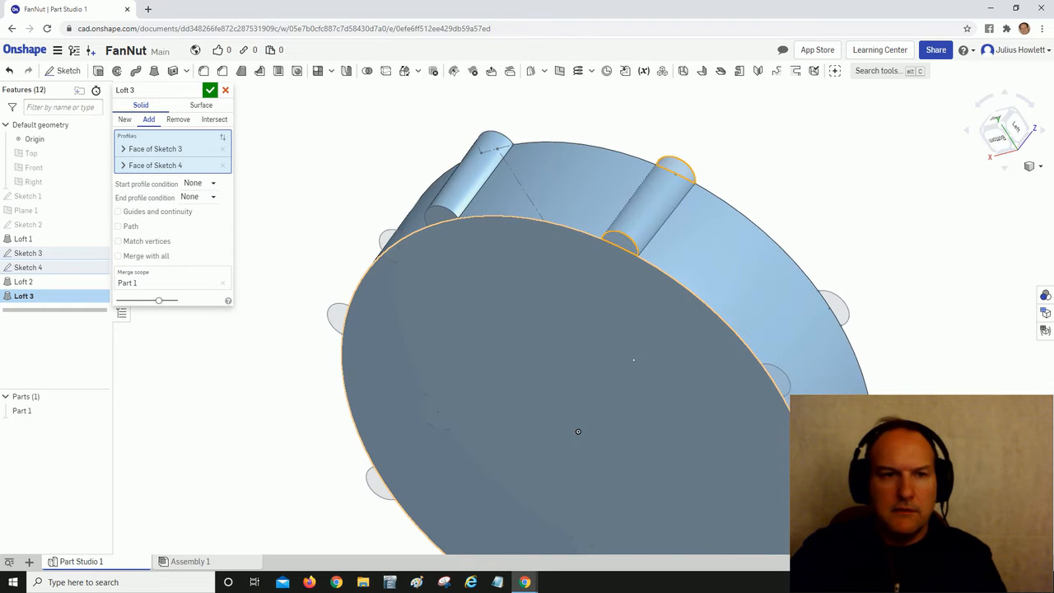
pyautogui.press('Return')
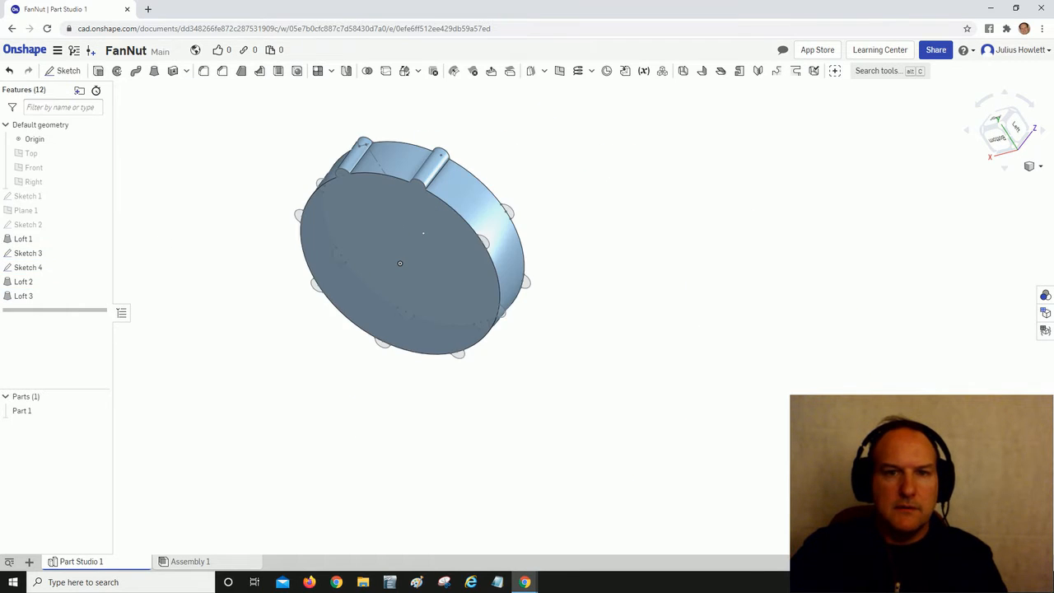
# - Add the third rim rib with a solid loft between the next matching Sketch 3 and Sketch 4 half-round faces
pyautogui.scroll(-5, 399, 262)
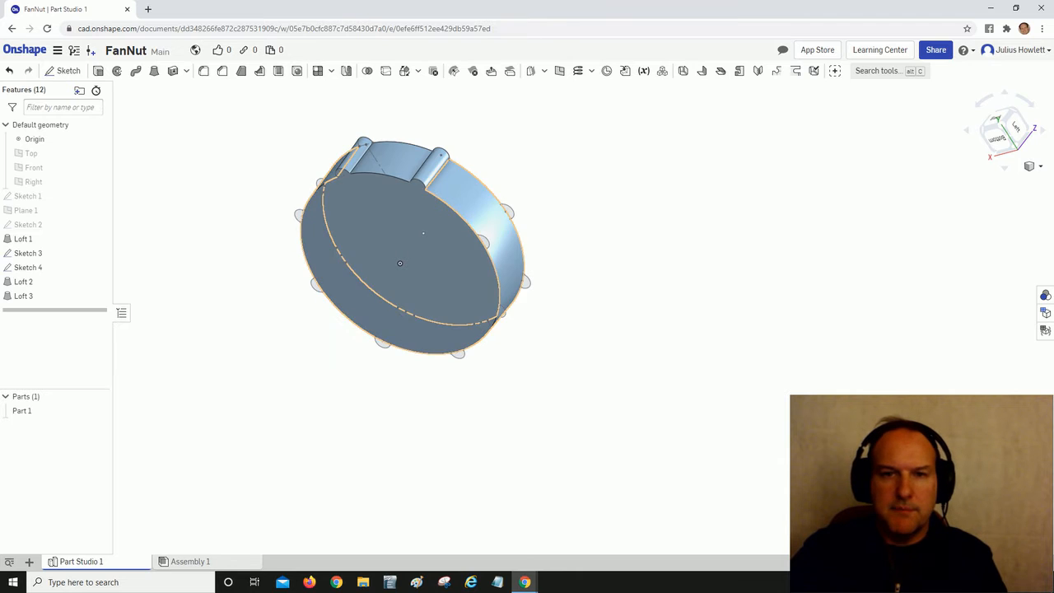
pyautogui.scroll(3, 543, 235)
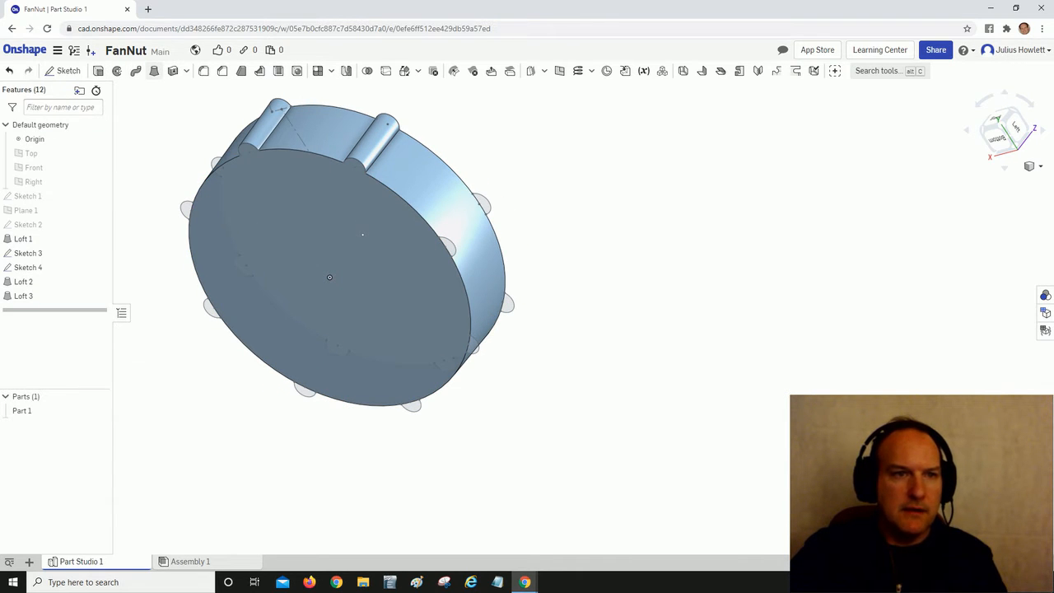
pyautogui.click(154, 71)
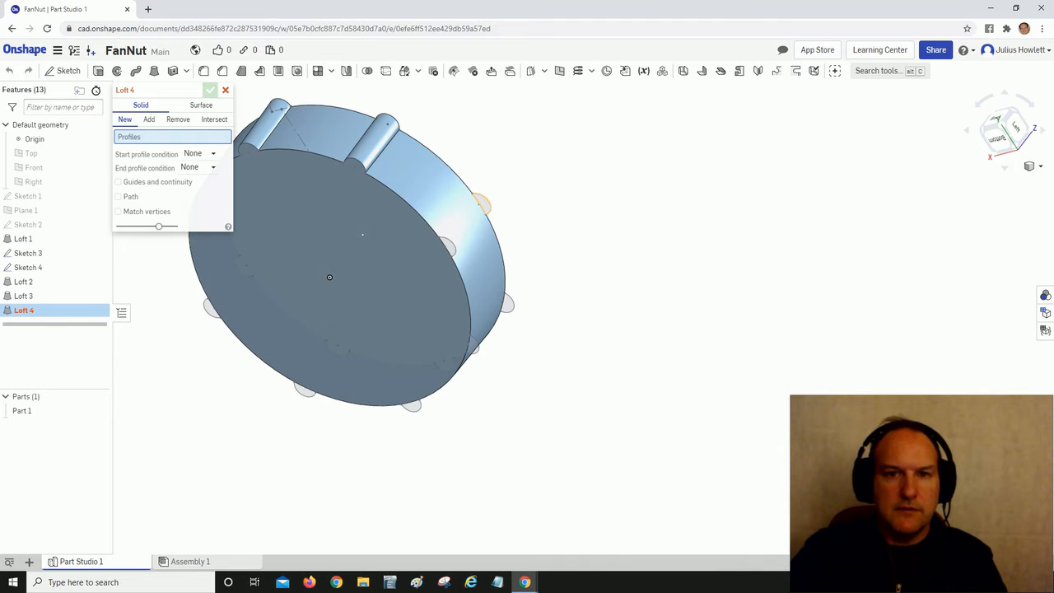
pyautogui.click(329, 277)
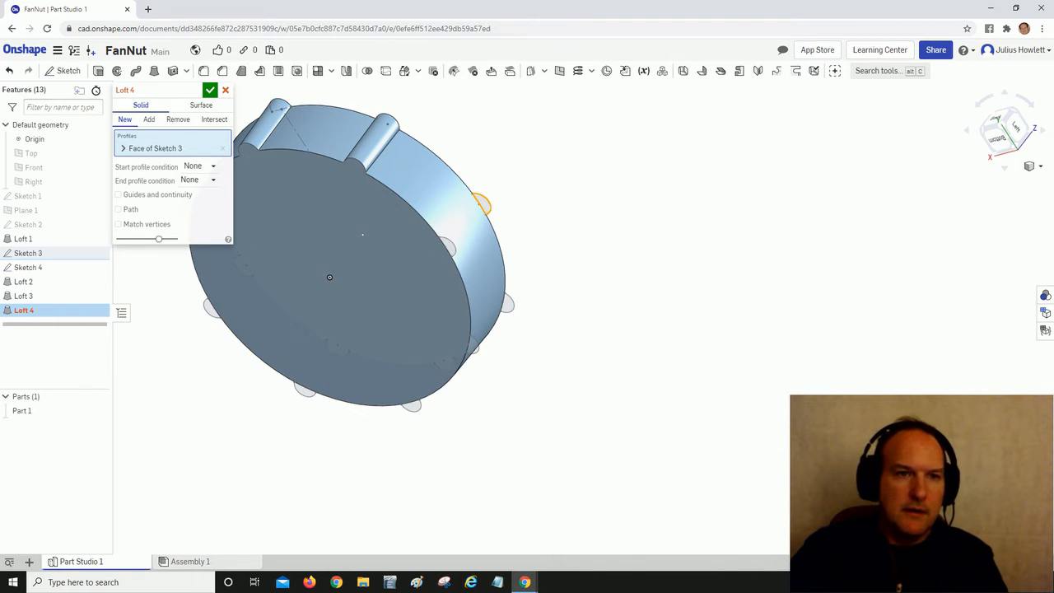
pyautogui.click(329, 277)
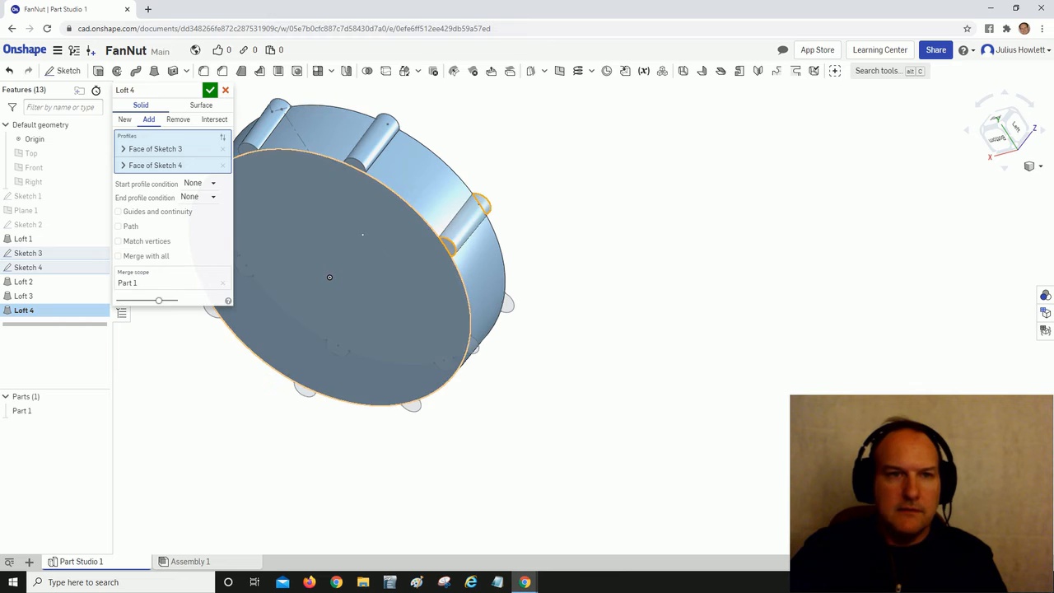
pyautogui.press('Return')
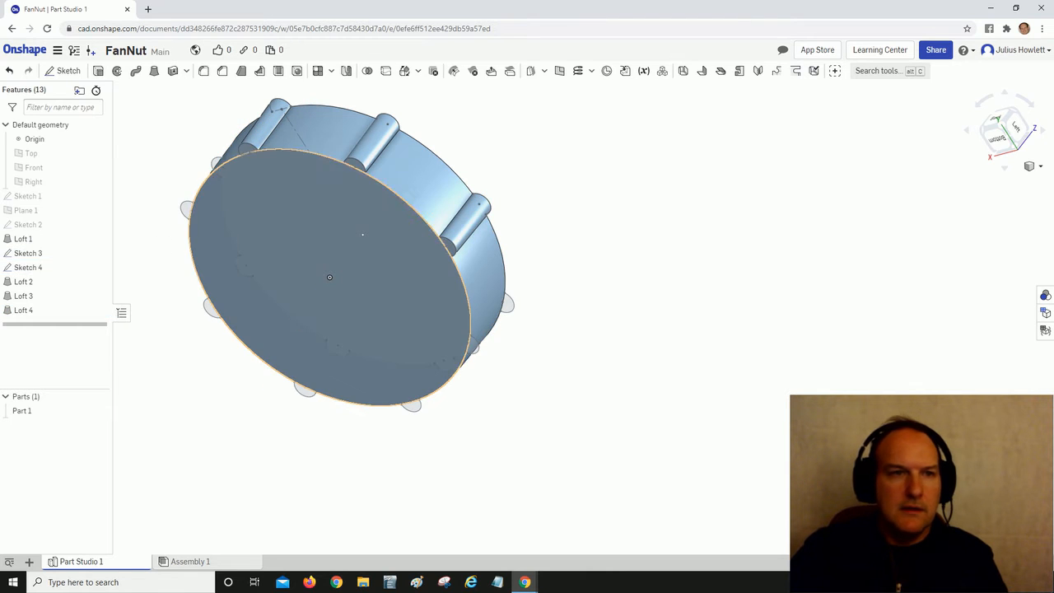
# - Add the fourth rim rib by lofting between the next Sketch 3 half-round face and its Sketch 4 counterpart
pyautogui.click(154, 71)
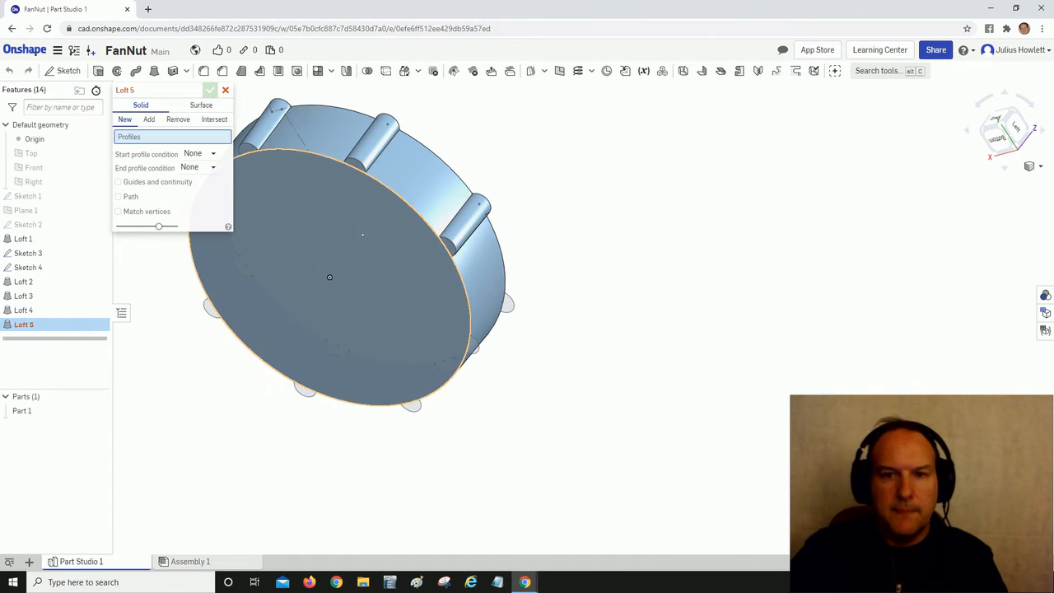
pyautogui.click(508, 304)
pyautogui.click(330, 277)
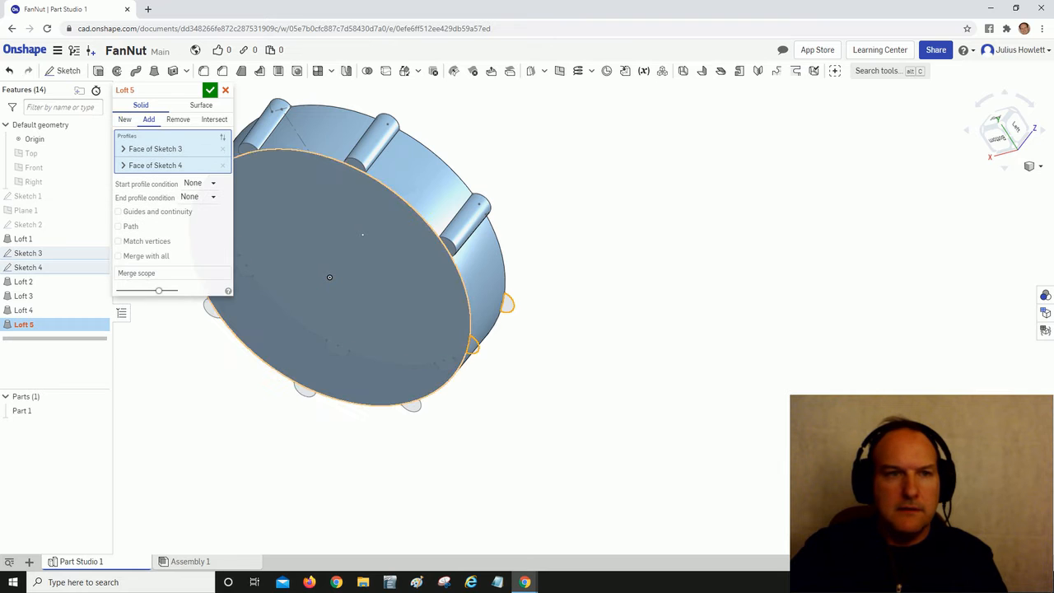
pyautogui.press('Return')
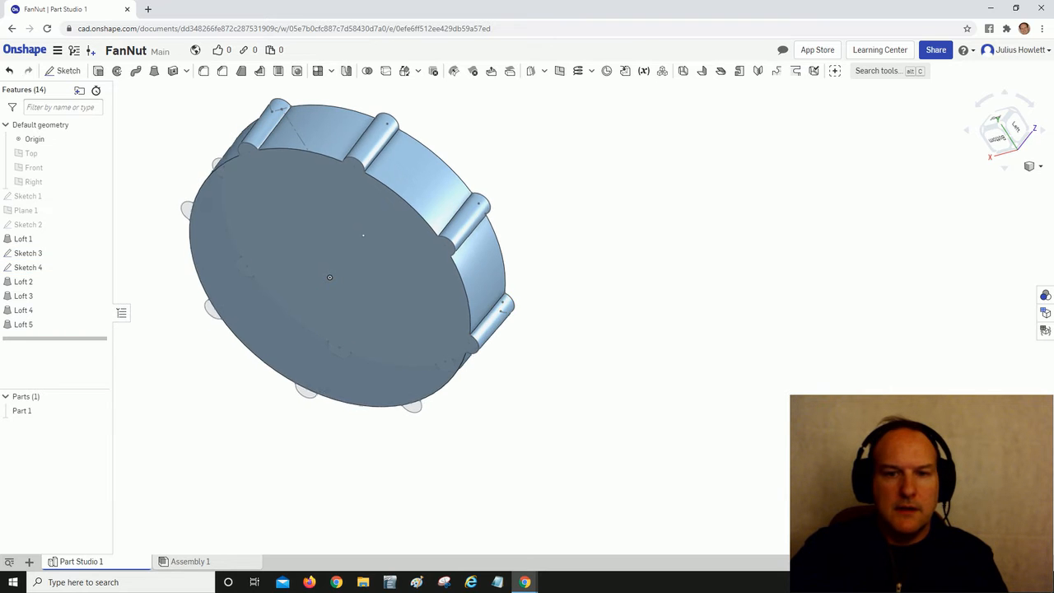
# - Create the fifth rim rib by lofting the next pair of Sketch 3 and Sketch 4 half-round faces into Part 1
pyautogui.hotkey('shift', '6')
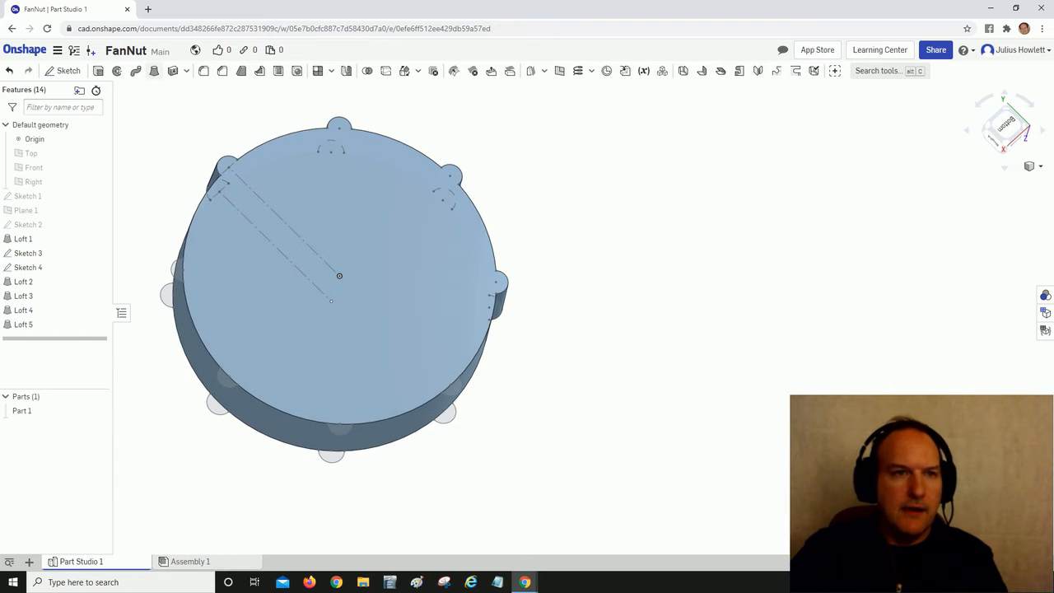
pyautogui.click(154, 71)
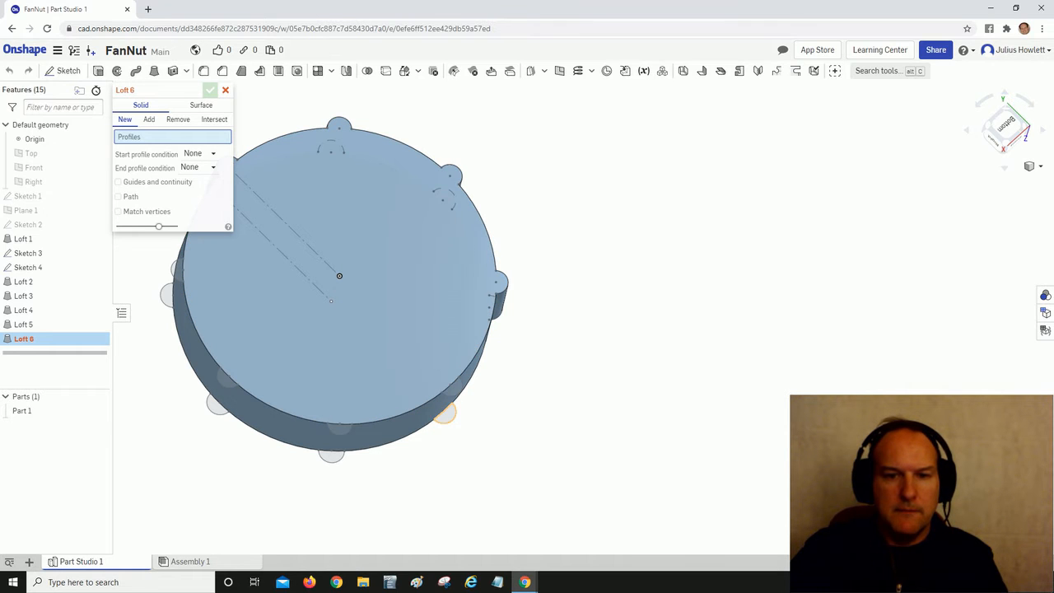
pyautogui.click(446, 415)
pyautogui.click(454, 387)
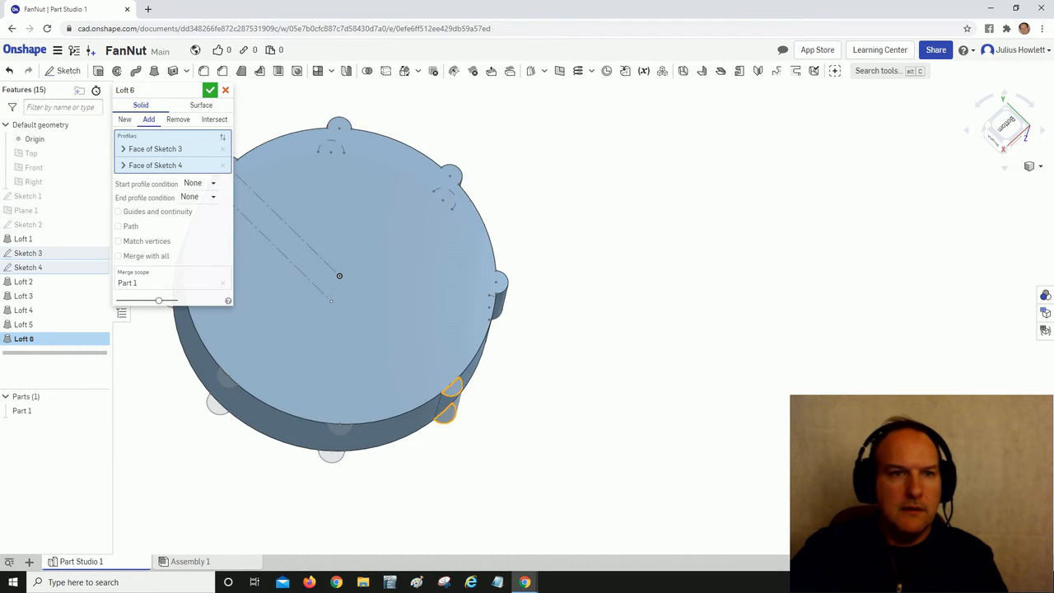
pyautogui.press('Return')
# - Create the sixth rim rib with a loft from the next Sketch 3 half-round face to the matching Sketch 4 face
pyautogui.click(154, 71)
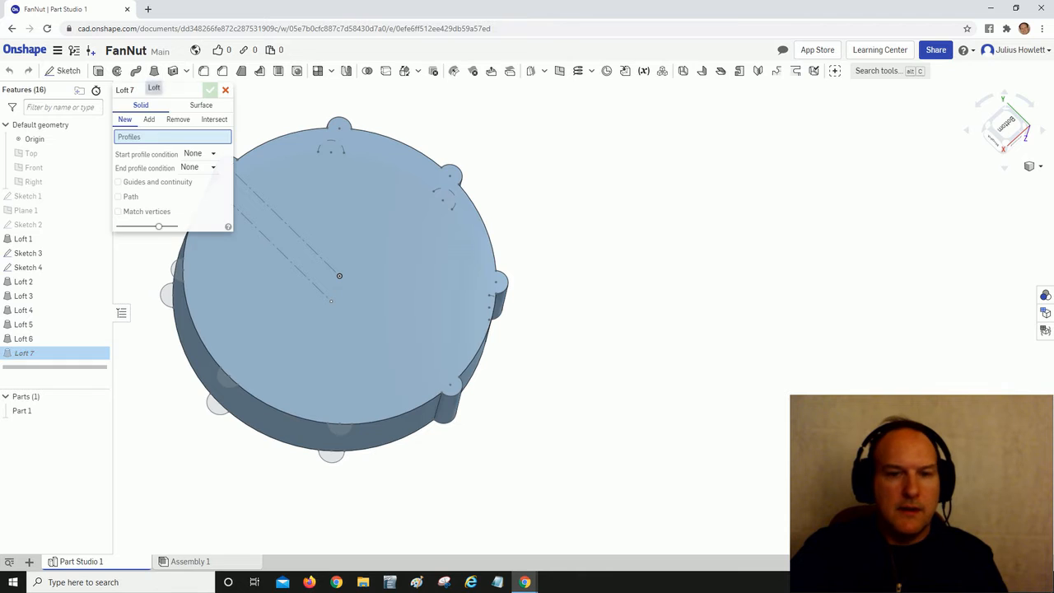
pyautogui.click(331, 453)
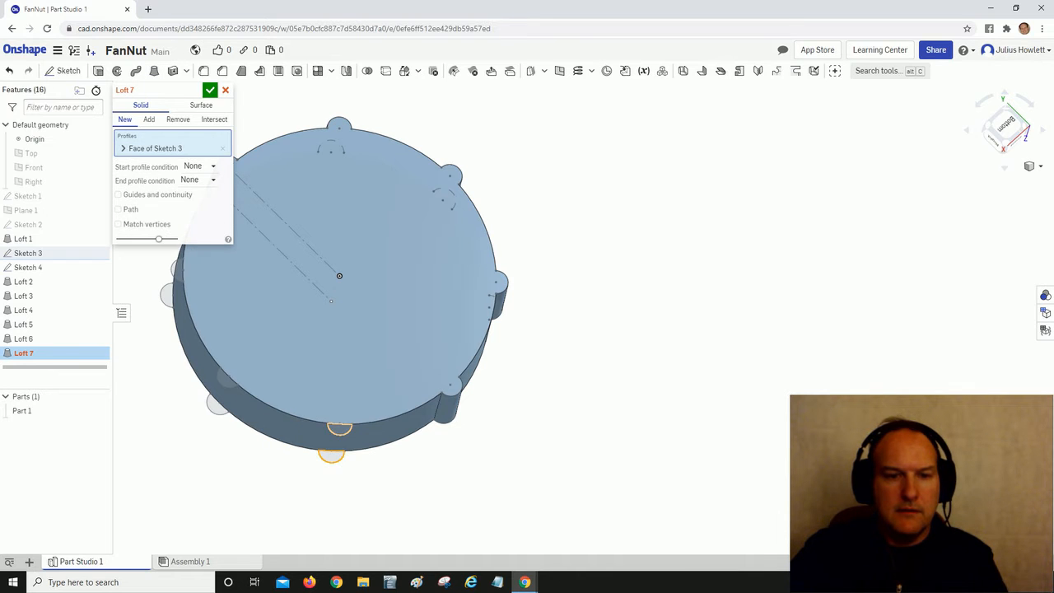
pyautogui.click(339, 428)
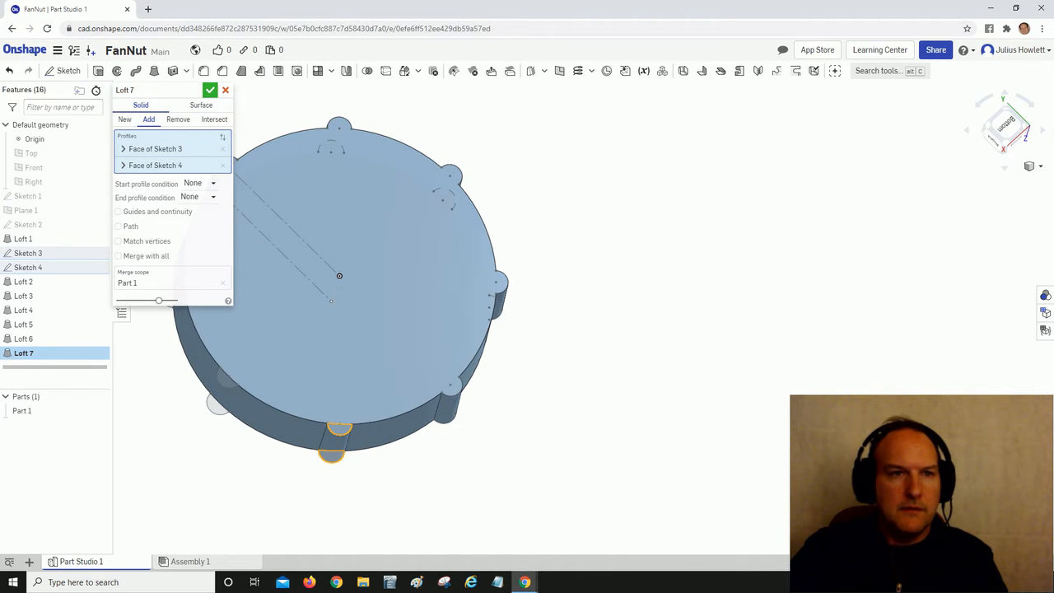
pyautogui.press('Return')
# - Loft the seventh rim rib between the following pair of Sketch 3 and Sketch 4 half-round faces
pyautogui.click(154, 70)
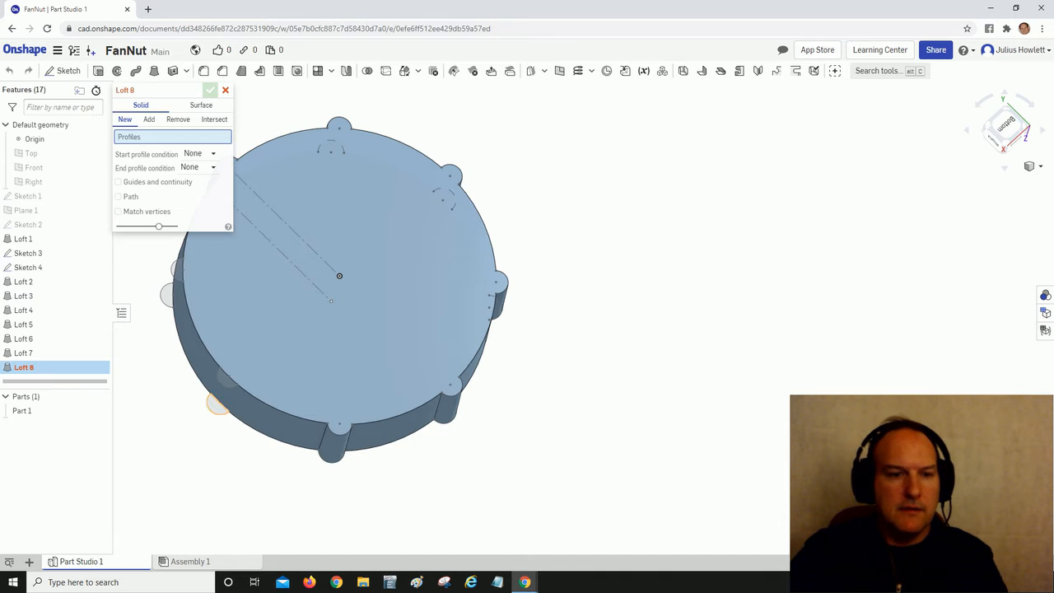
pyautogui.click(218, 404)
pyautogui.click(227, 379)
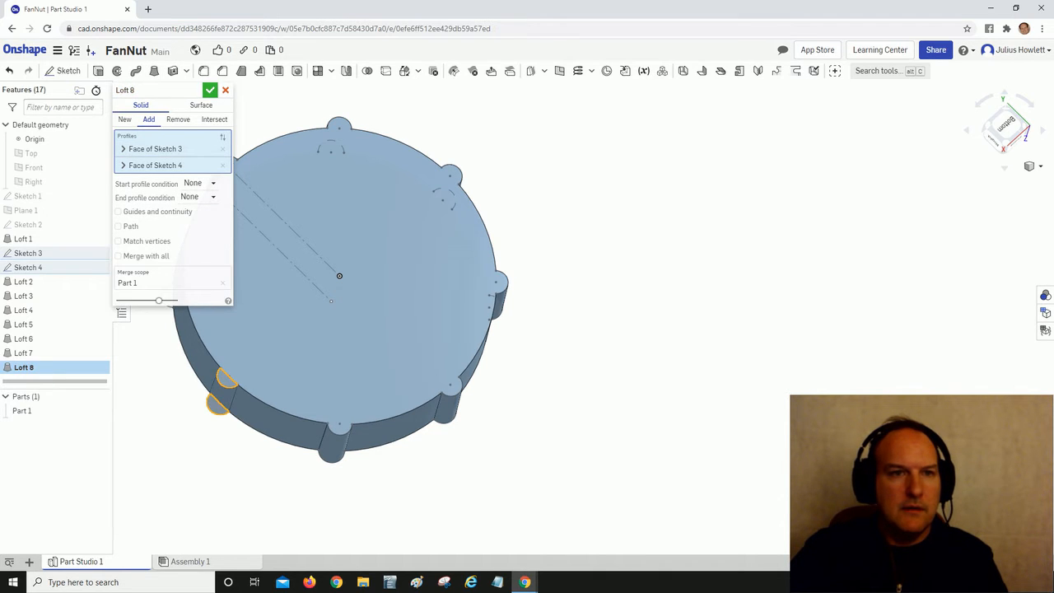
pyautogui.press('Return')
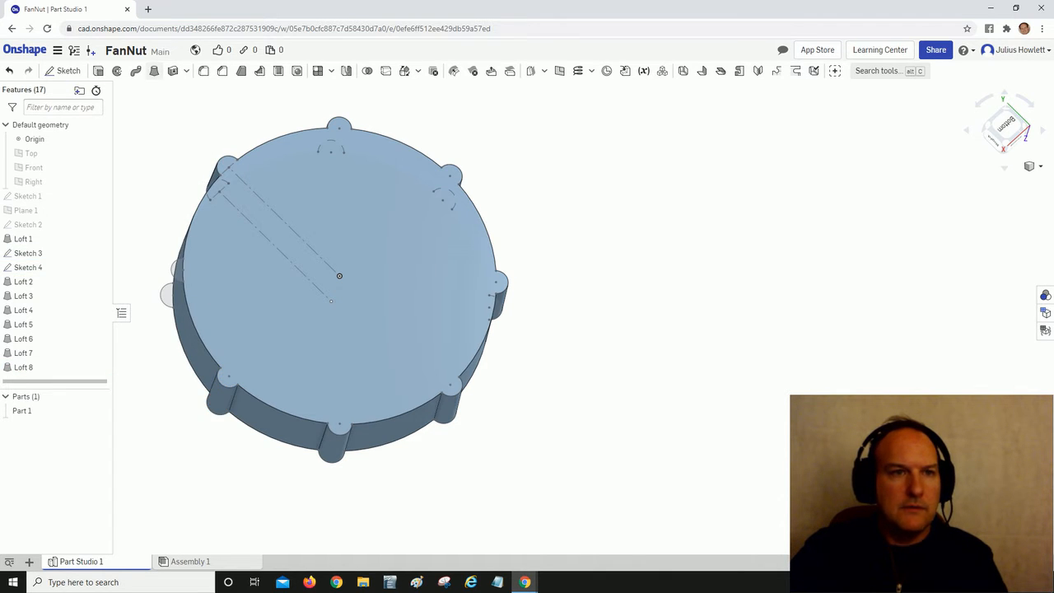
# - Loft the eighth and last rim rib between its Sketch 3 and Sketch 4 half-round faces, adding it to Part 1
pyautogui.click(154, 70)
pyautogui.click(167, 295)
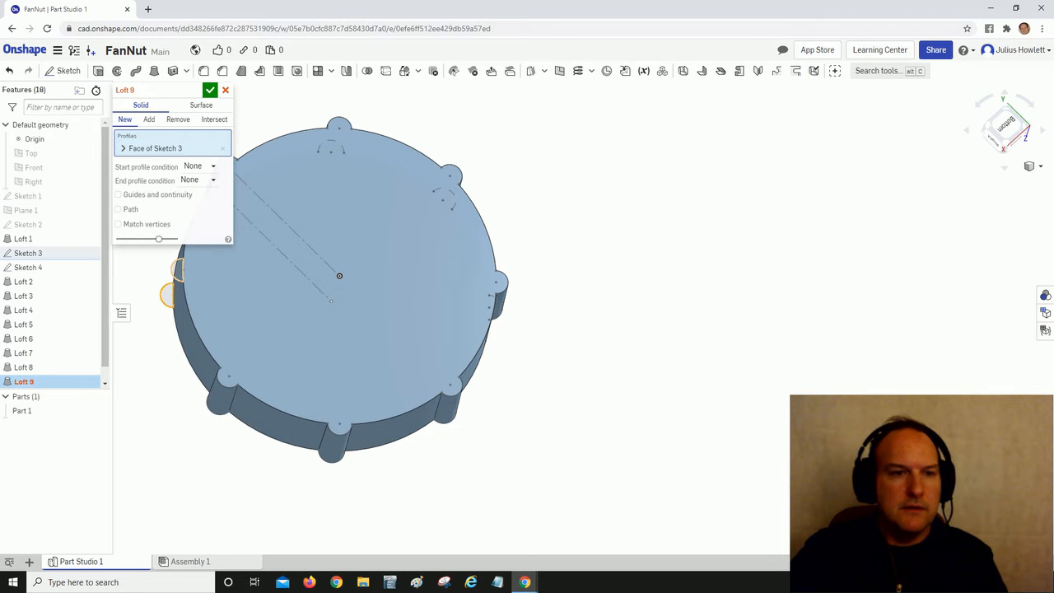
pyautogui.click(178, 270)
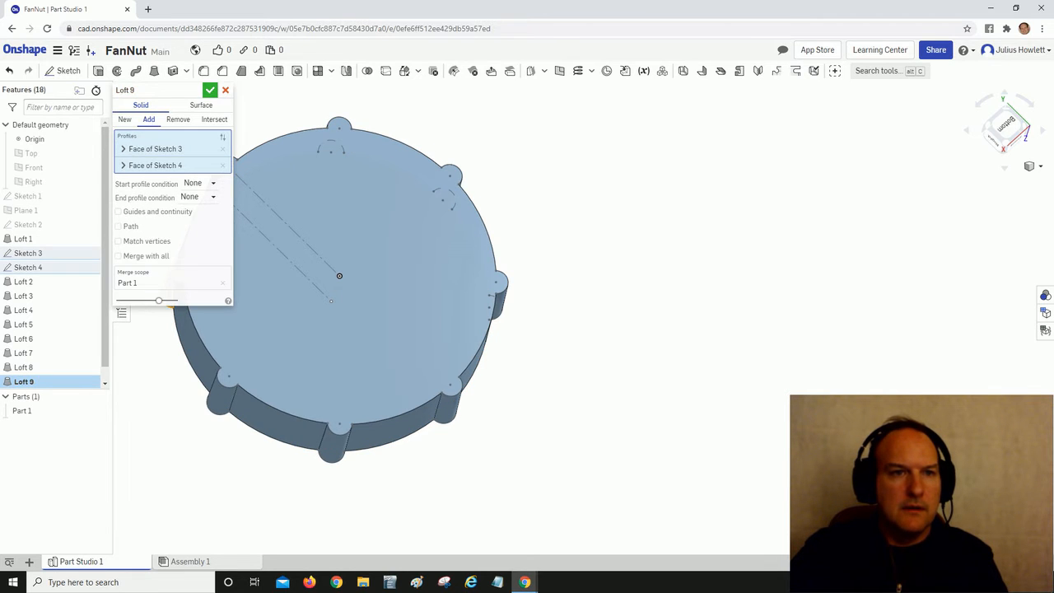
pyautogui.click(210, 90)
# - Hide Sketch 3 and Sketch 4 so only the solid part is displayed
pyautogui.scroll(-3, 418, 251)
pyautogui.moveTo(461, 272)
pyautogui.mouseDown(button='right')
pyautogui.moveTo(378, 239)
pyautogui.moveTo(469, 235)
pyautogui.moveTo(411, 185)
pyautogui.moveTo(424, 182)
pyautogui.moveTo(461, 259)
pyautogui.mouseUp(button='right')
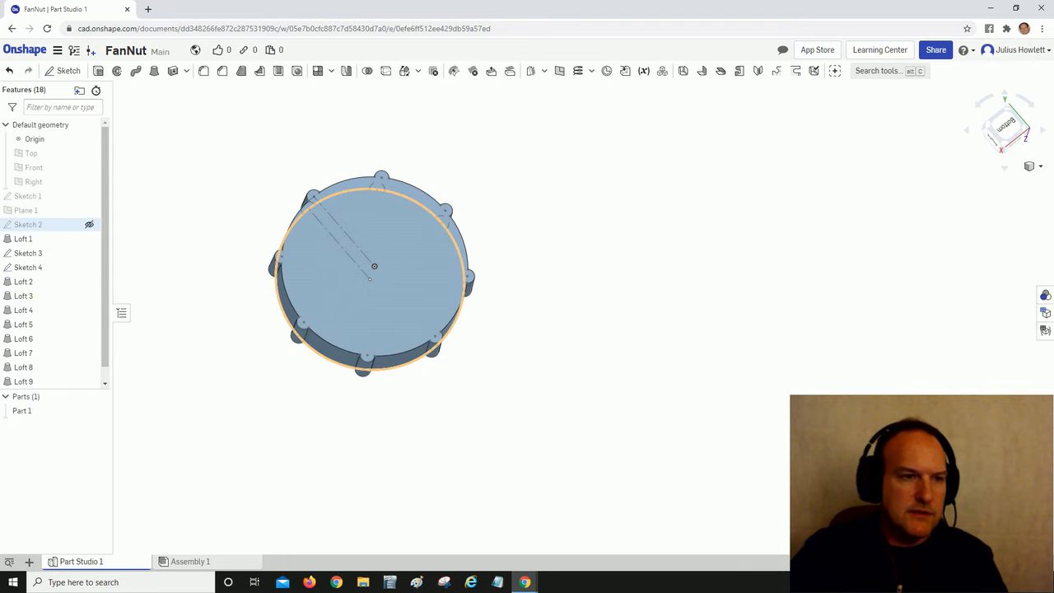
pyautogui.click(89, 253)
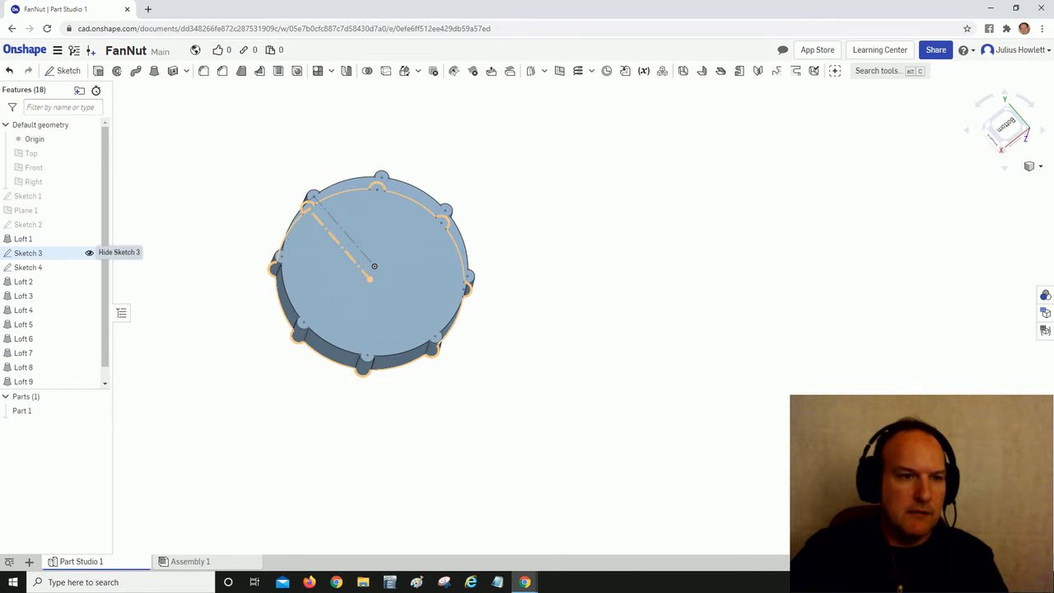
pyautogui.click(89, 267)
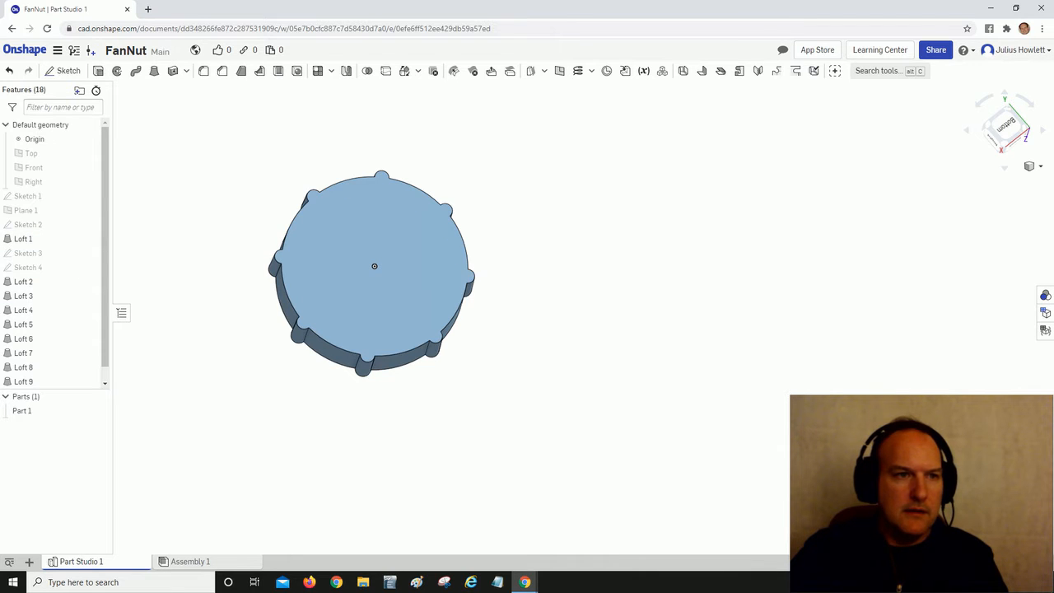
pyautogui.scroll(-1, 51, 296)
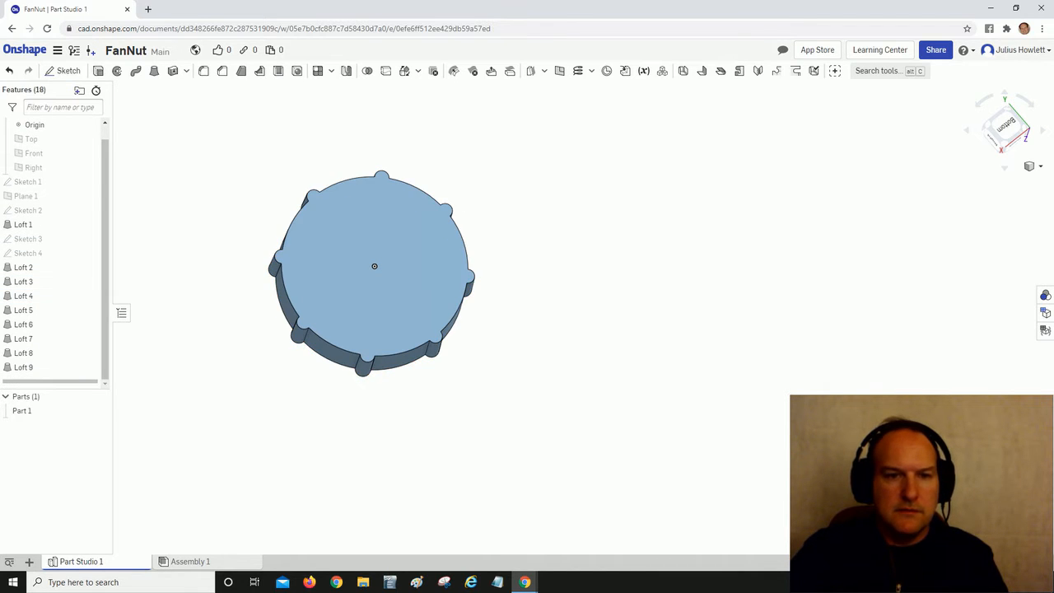
# - Start a sketch on the disc's flat top face and draw a circle about 25 mm in diameter around its centre
pyautogui.moveTo(494, 330); pyautogui.dragTo(503, 285, button='right')
pyautogui.click(1005, 135)
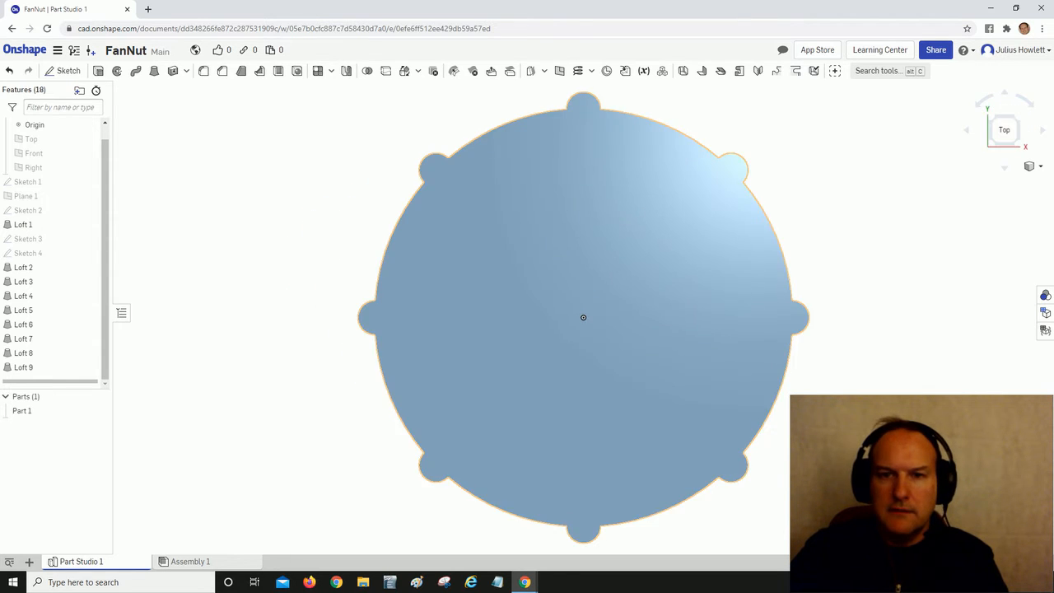
pyautogui.scroll(-4, 397, 279)
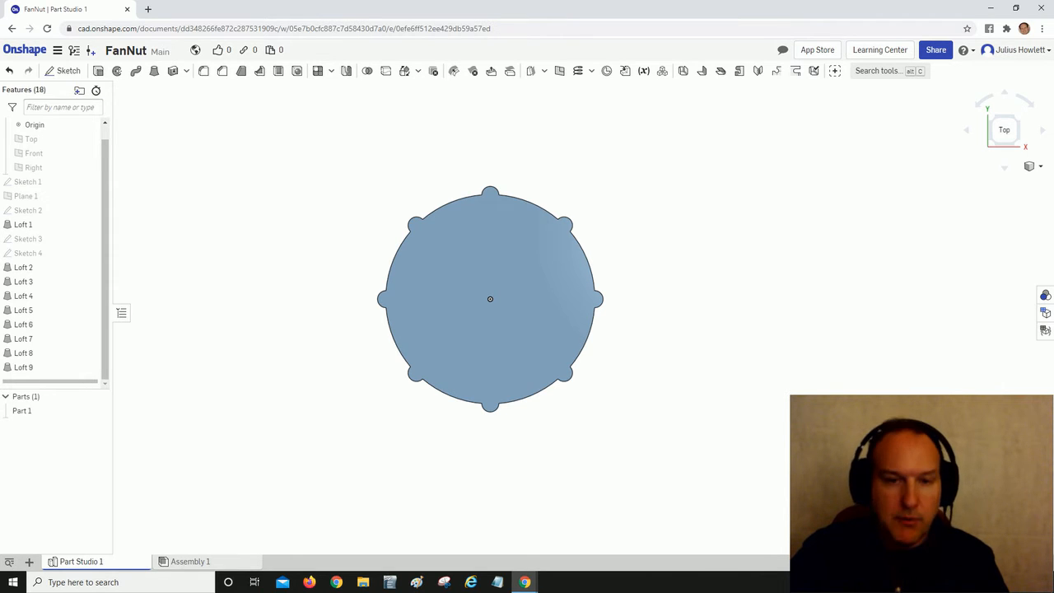
pyautogui.moveTo(527, 428); pyautogui.dragTo(545, 384, button='right')
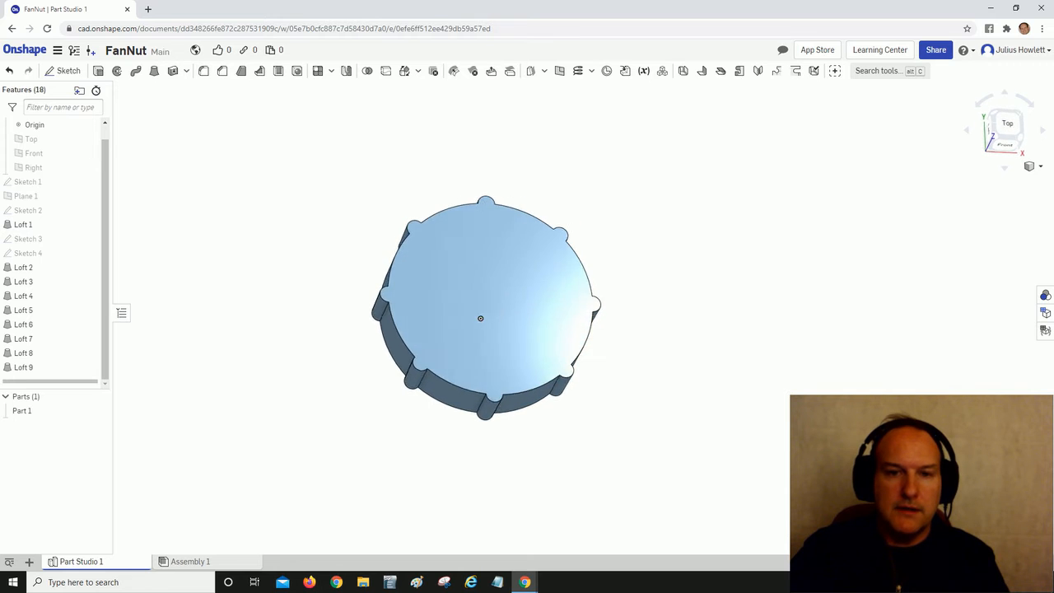
pyautogui.moveTo(480, 318); pyautogui.dragTo(491, 307, button='right')
pyautogui.rightClick(491, 308)
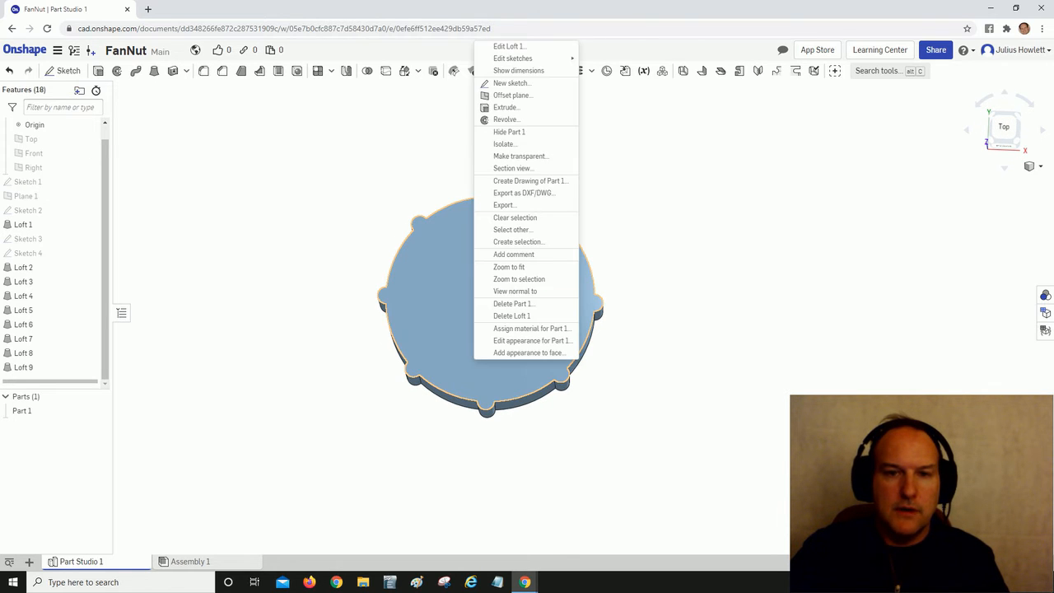
pyautogui.click(506, 83)
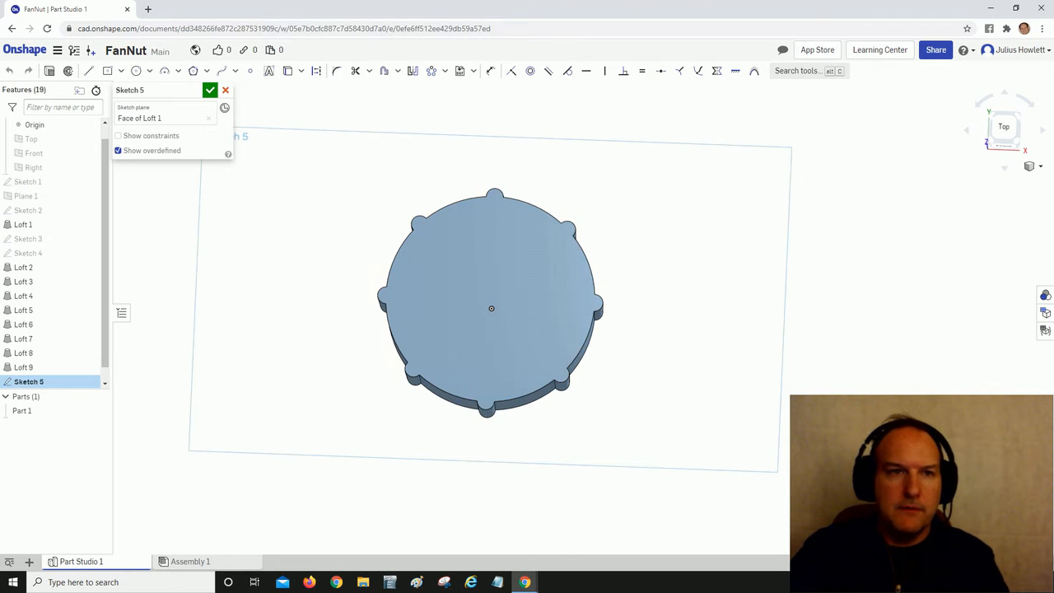
pyautogui.press('c')
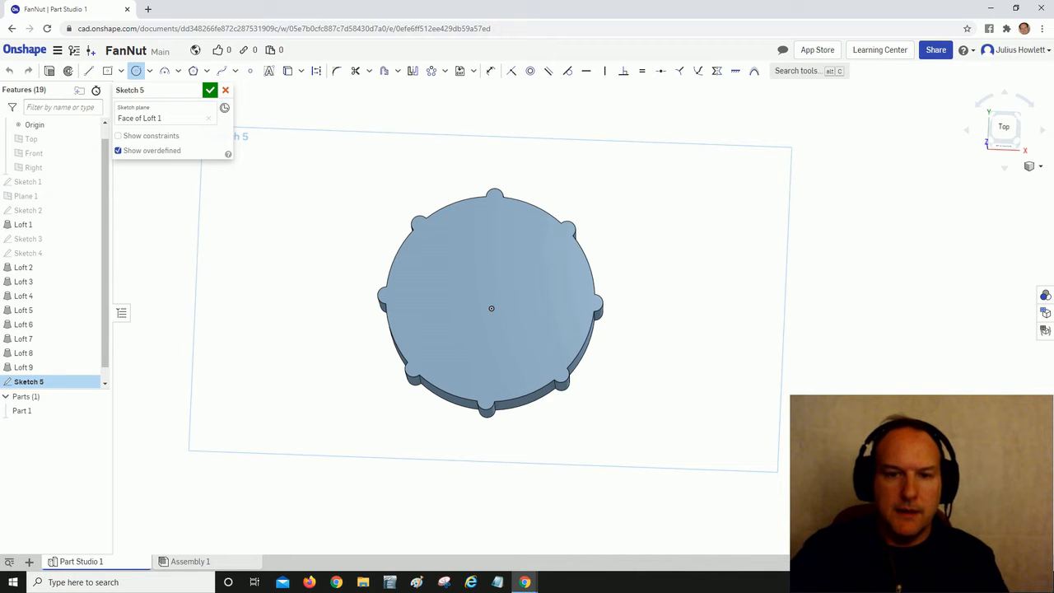
pyautogui.click(491, 308)
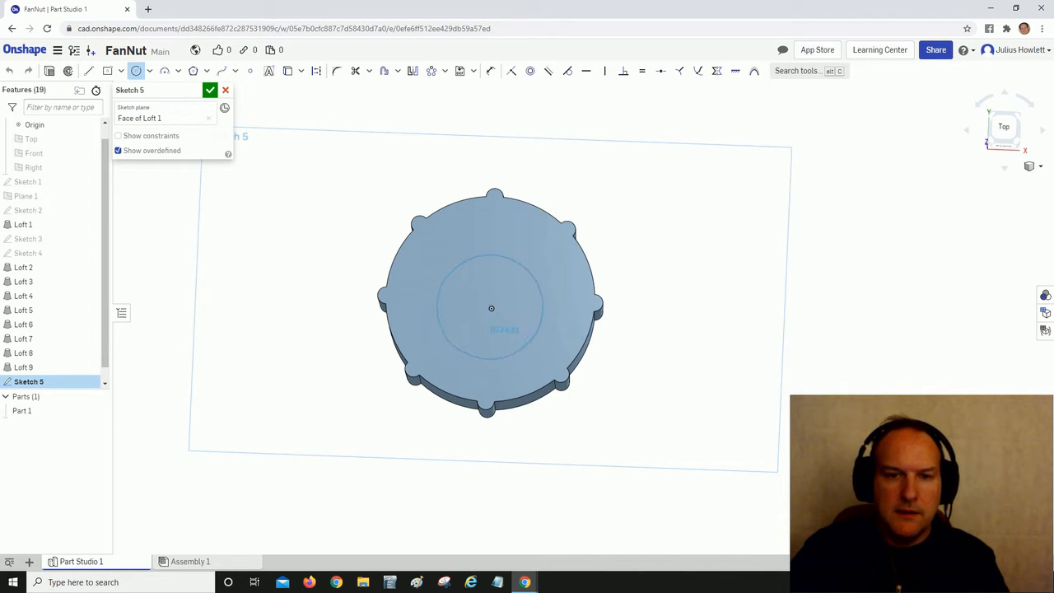
# - Dimension the circle's diameter and set it to 28.2 mm
pyautogui.press('d')
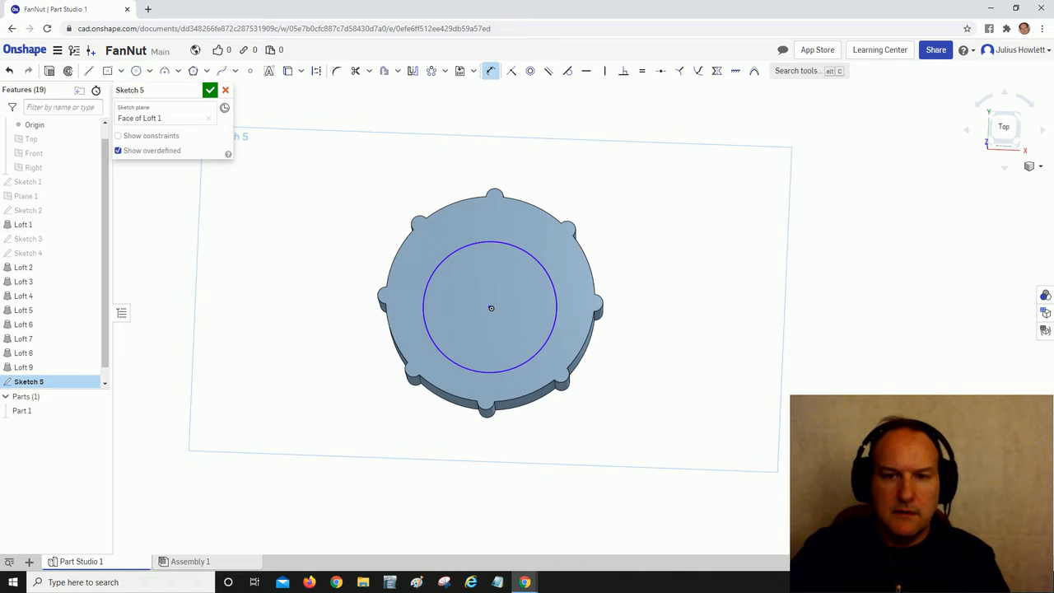
pyautogui.click(553, 332)
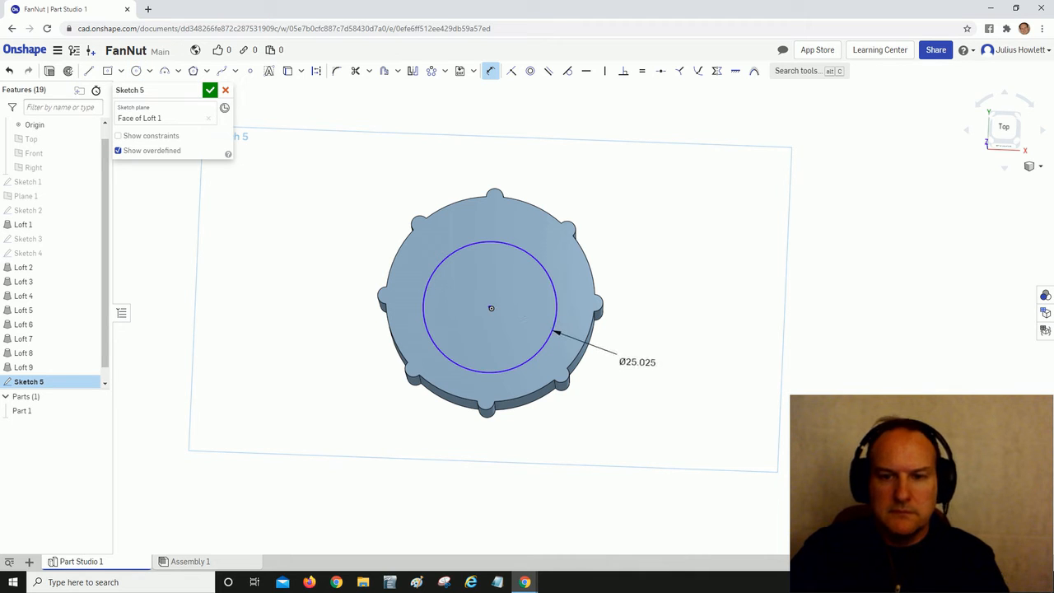
pyautogui.click(634, 363)
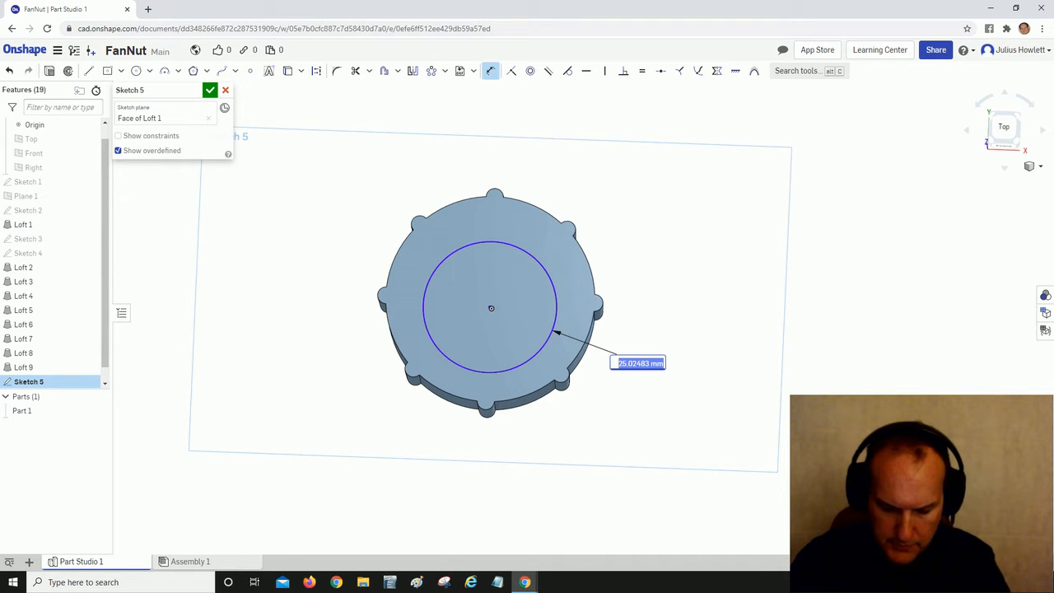
pyautogui.write('26.2')
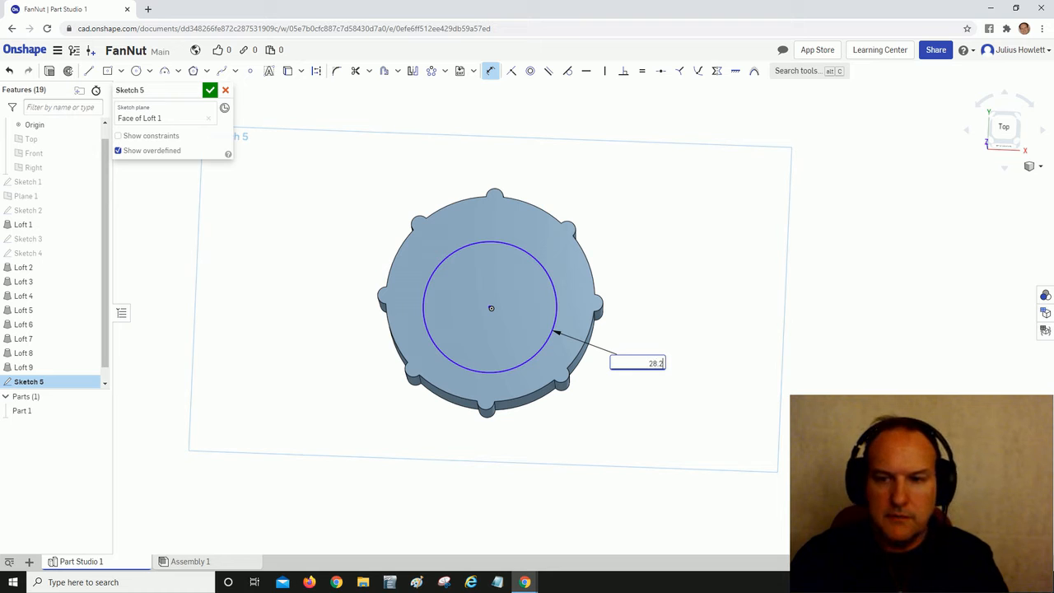
pyautogui.press('Return')
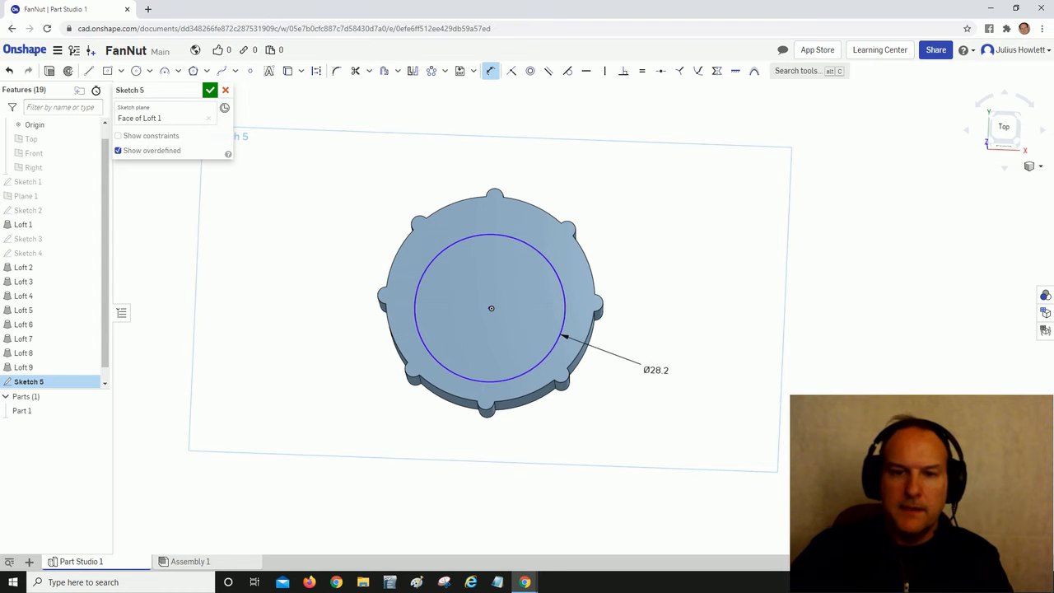
pyautogui.press('Escape')
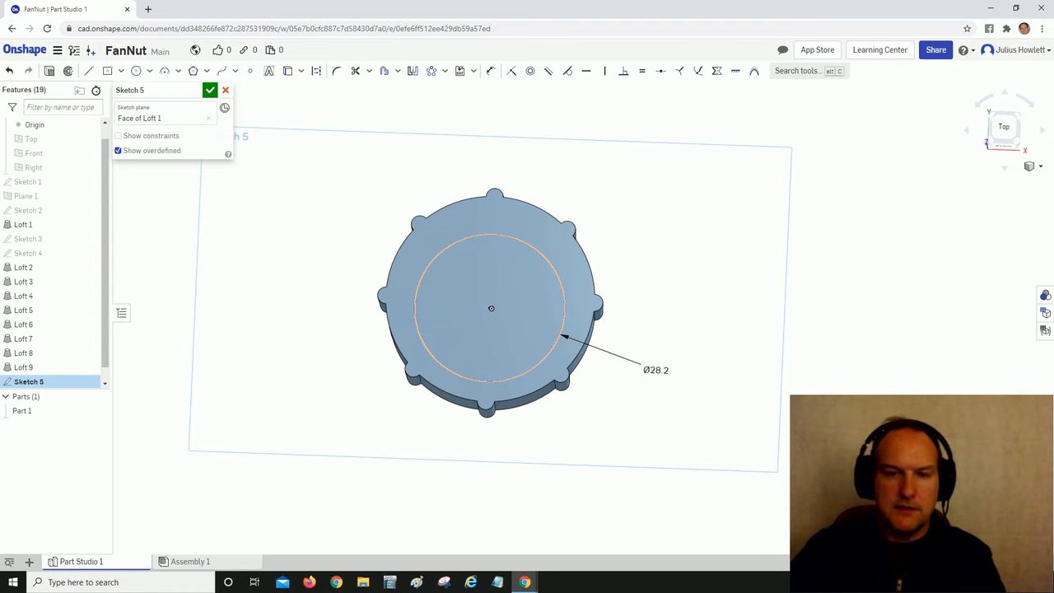
# - Constrain the 28.2 mm circle's centre point coincident with the origin
pyautogui.scroll(4, 512, 346)
pyautogui.click(470, 270)
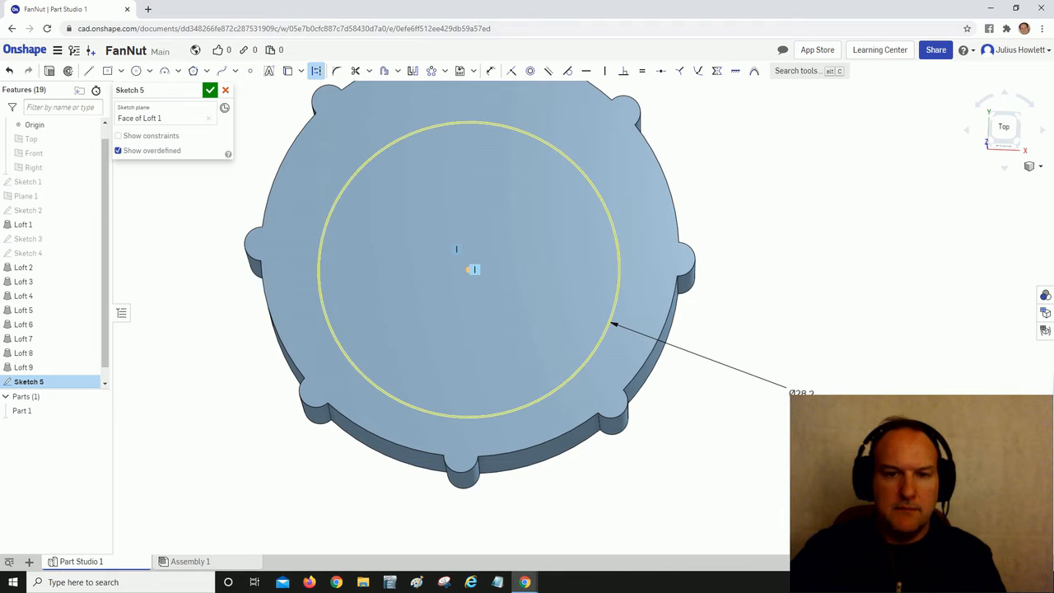
pyautogui.click(475, 269)
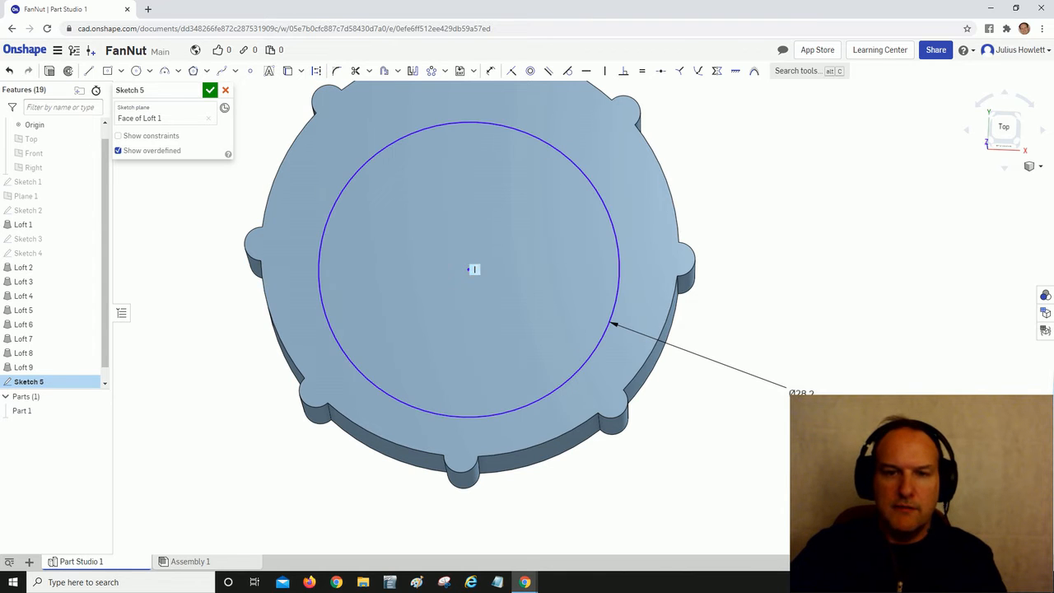
pyautogui.scroll(-3, 731, 280)
pyautogui.scroll(6, 590, 275)
pyautogui.click(564, 270)
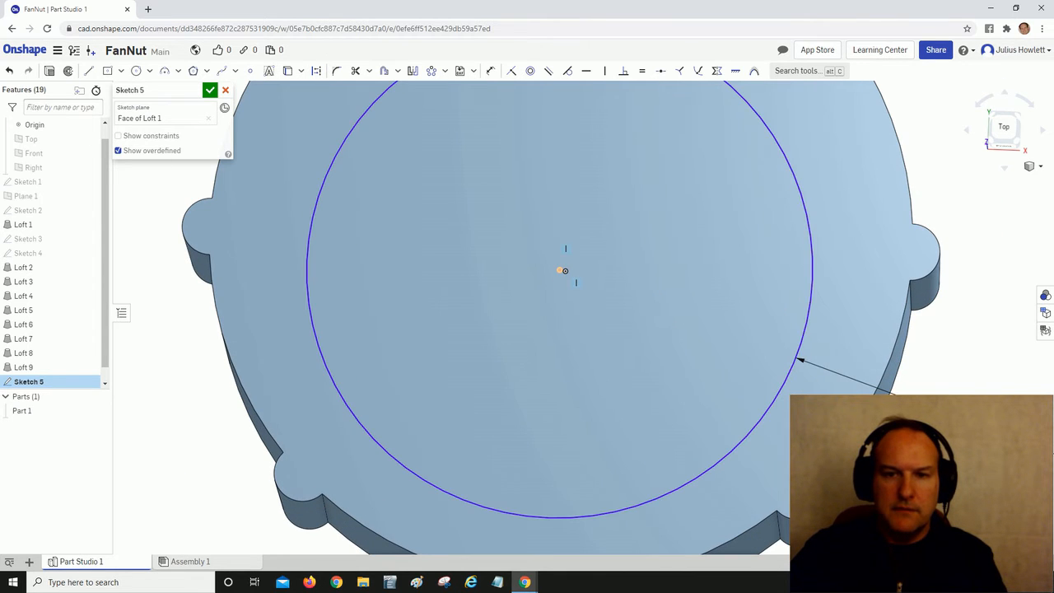
pyautogui.click(565, 271)
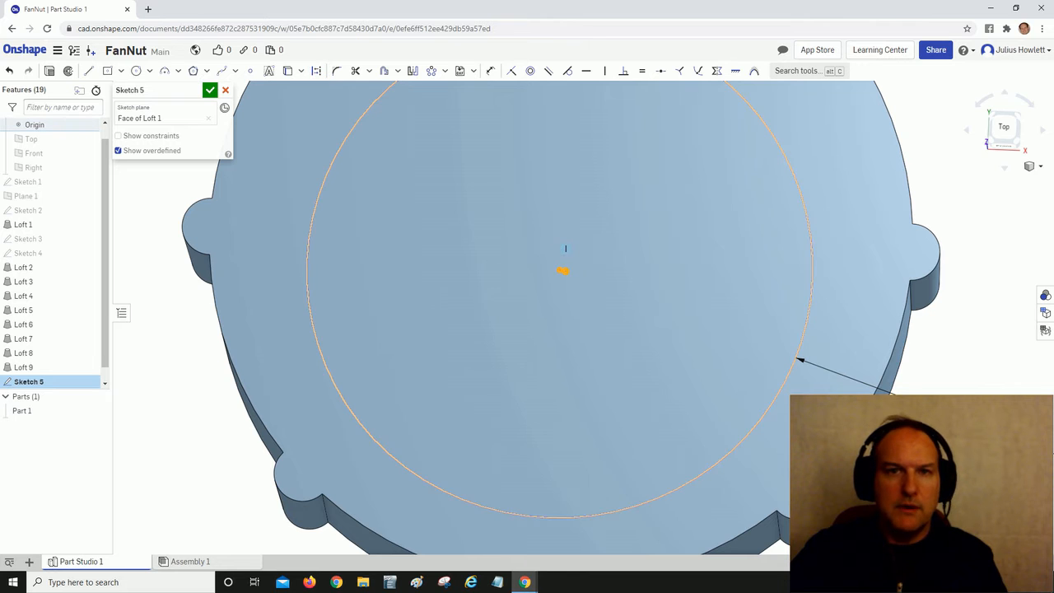
pyautogui.press('i')
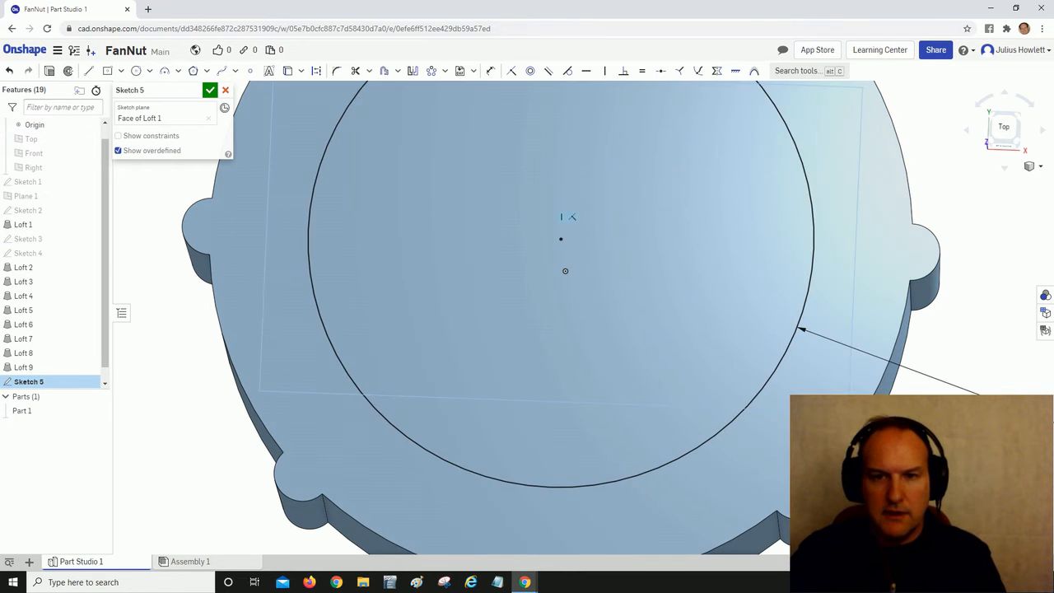
pyautogui.scroll(-4, 475, 252)
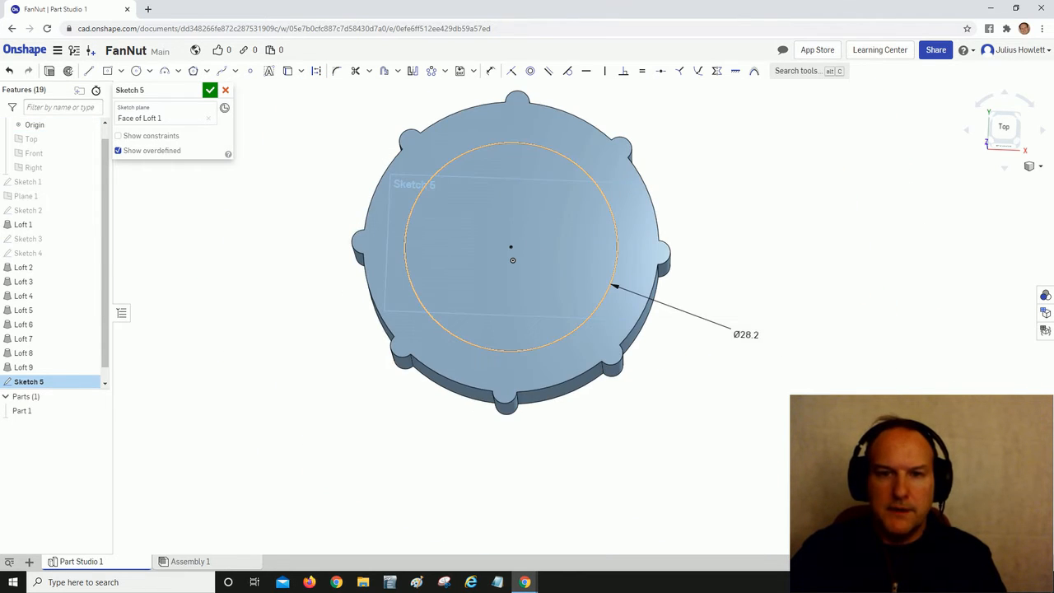
# - Cut the Sketch 5 circle into Part 1 with a blind Remove extrude 8 mm deep
pyautogui.moveTo(512, 260); pyautogui.dragTo(538, 255, button='right')
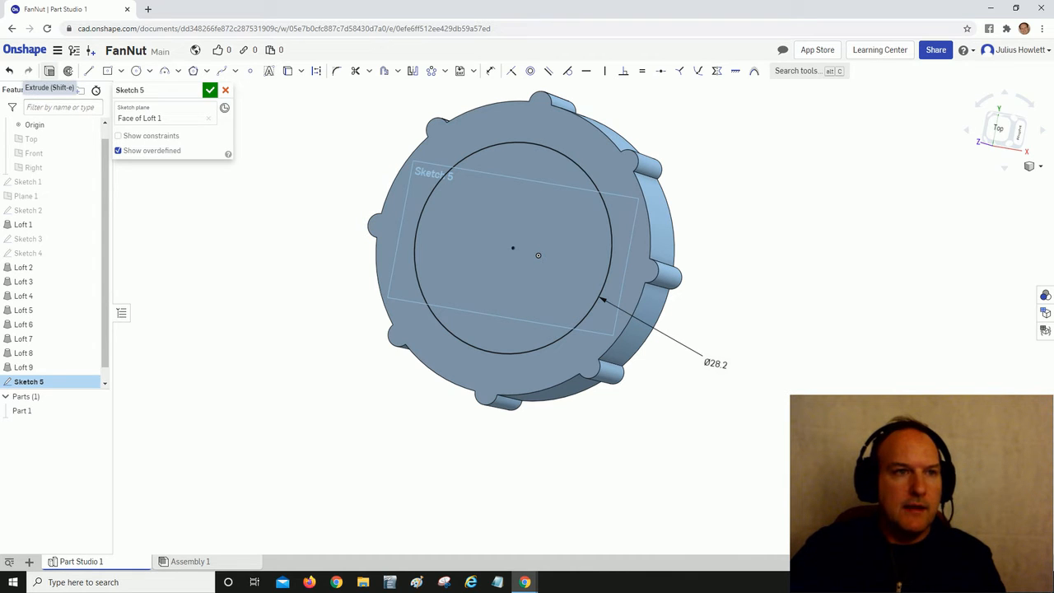
pyautogui.click(49, 71)
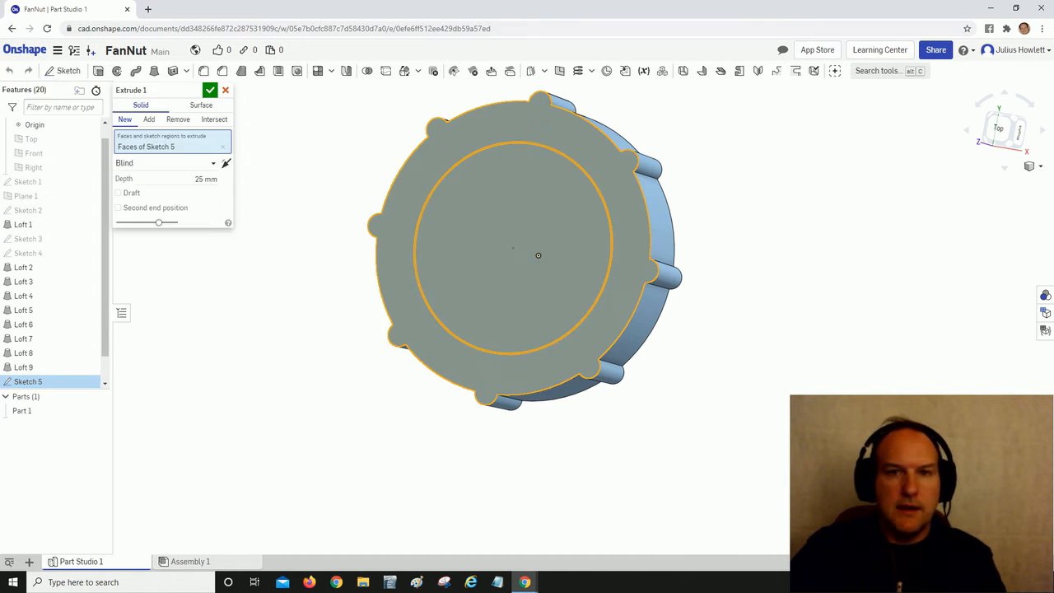
pyautogui.click(178, 121)
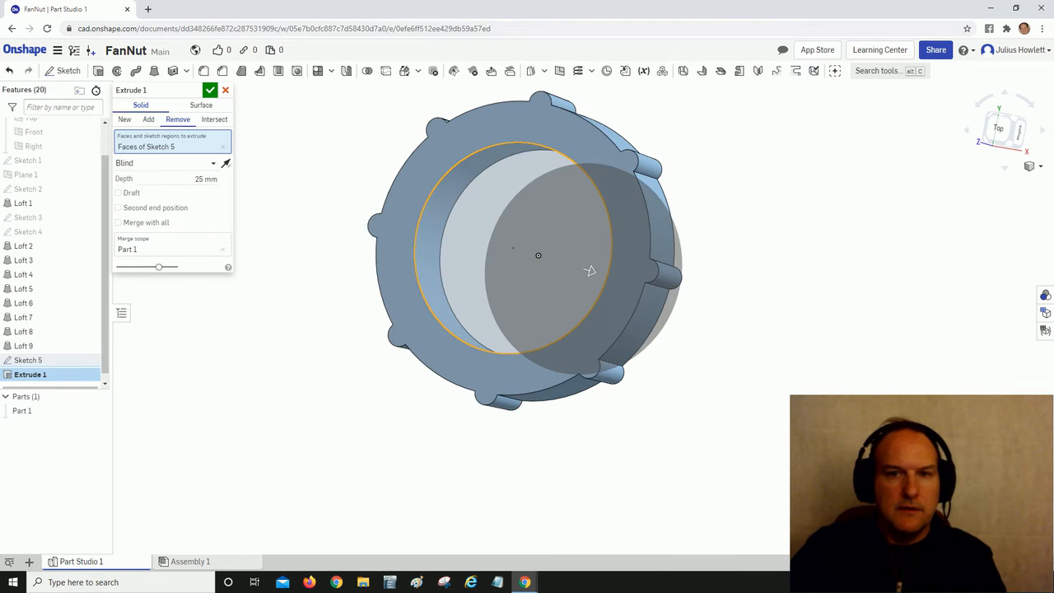
pyautogui.click(205, 179)
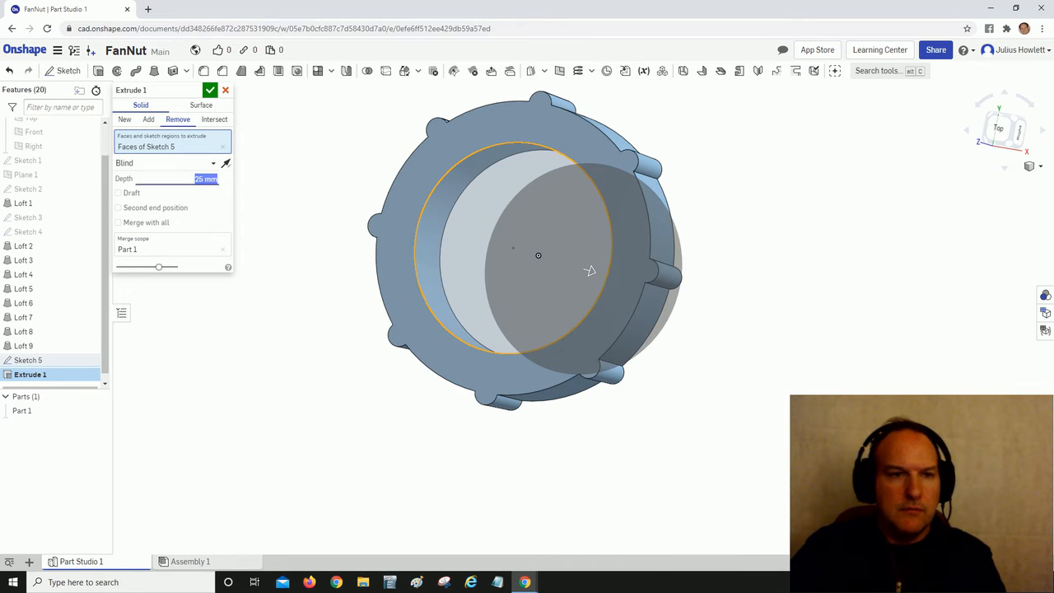
pyautogui.write('8')
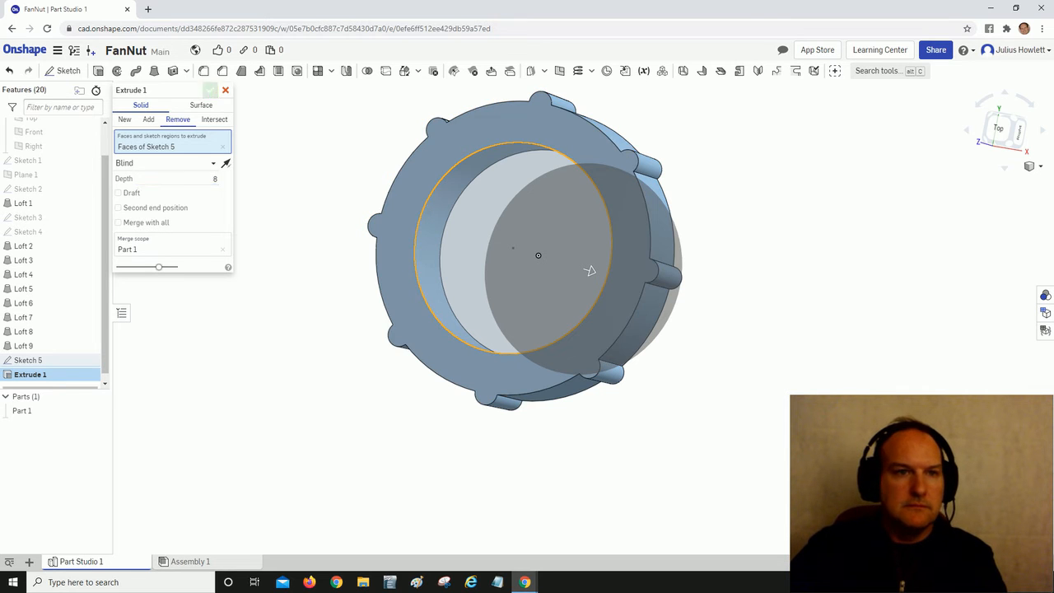
pyautogui.press('Return')
# - Start a sketch on the floor of the round recess and draw a smaller circle around its centre
pyautogui.moveTo(510, 272); pyautogui.dragTo(539, 286, button='right')
pyautogui.moveTo(527, 251); pyautogui.dragTo(532, 253, button='right')
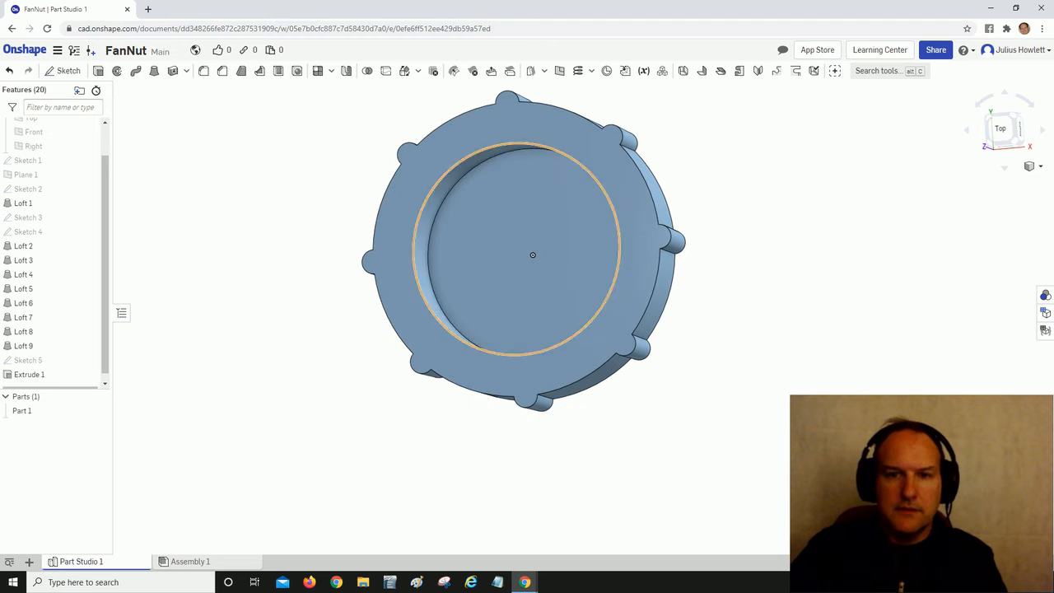
pyautogui.rightClick(502, 222)
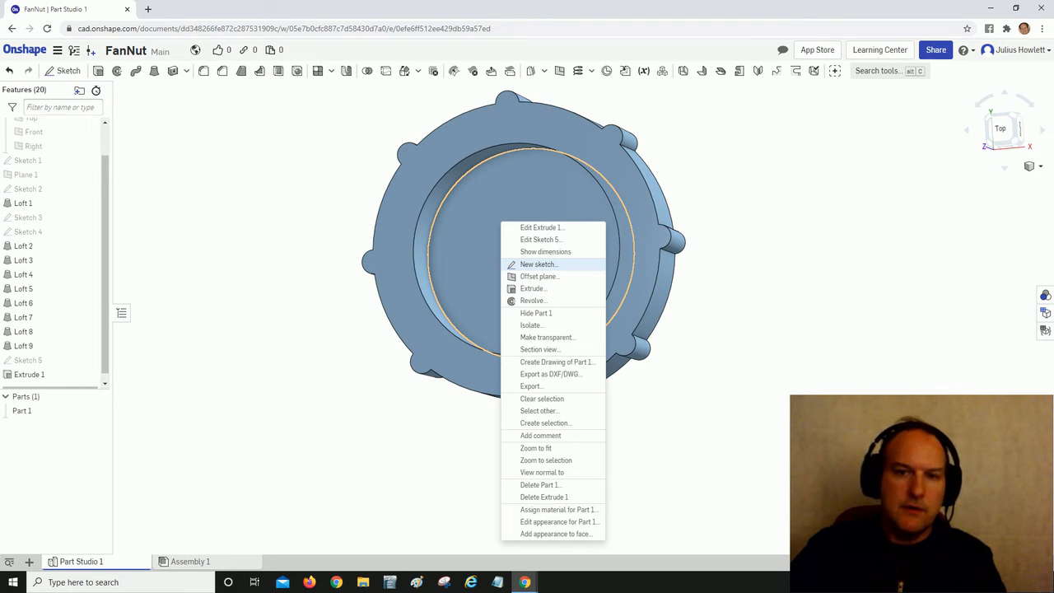
pyautogui.click(537, 265)
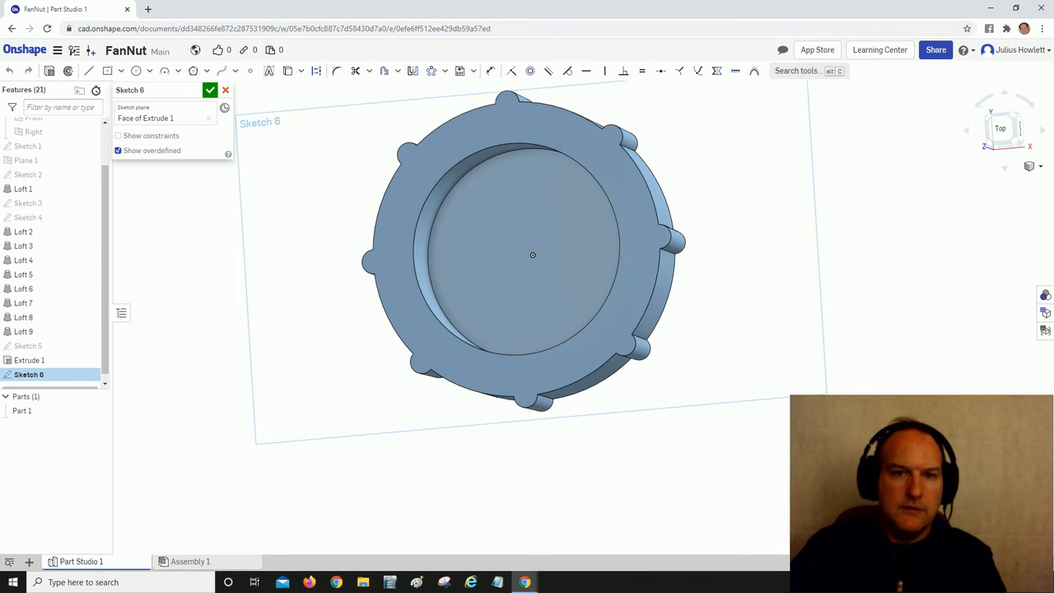
pyautogui.press('c')
pyautogui.click(533, 255)
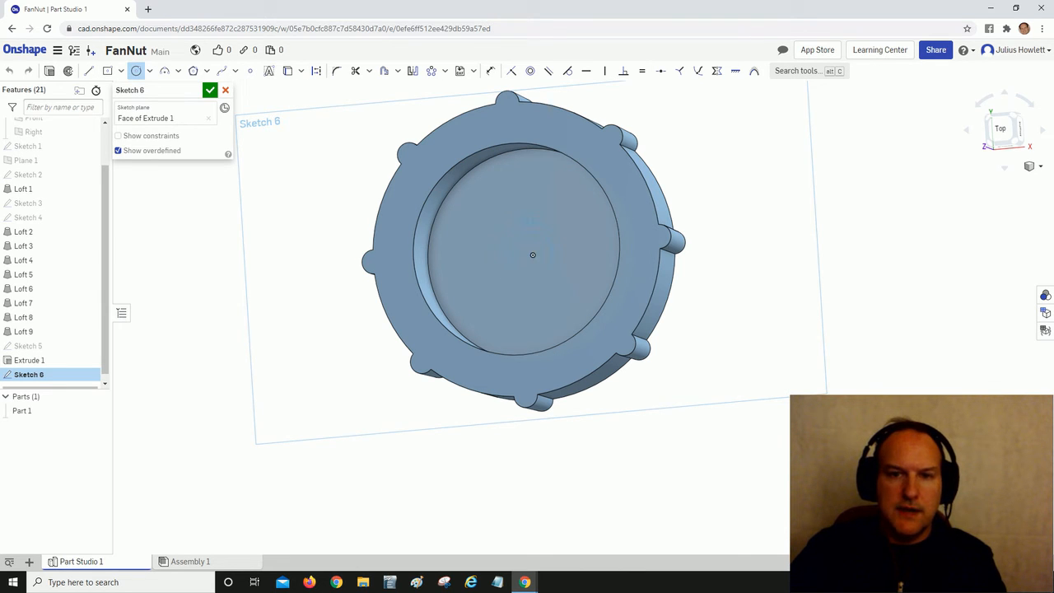
pyautogui.click(565, 287)
# - Dimension the diameter of the small circle on the recess floor and set it to 24.4 mm
pyautogui.press('d')
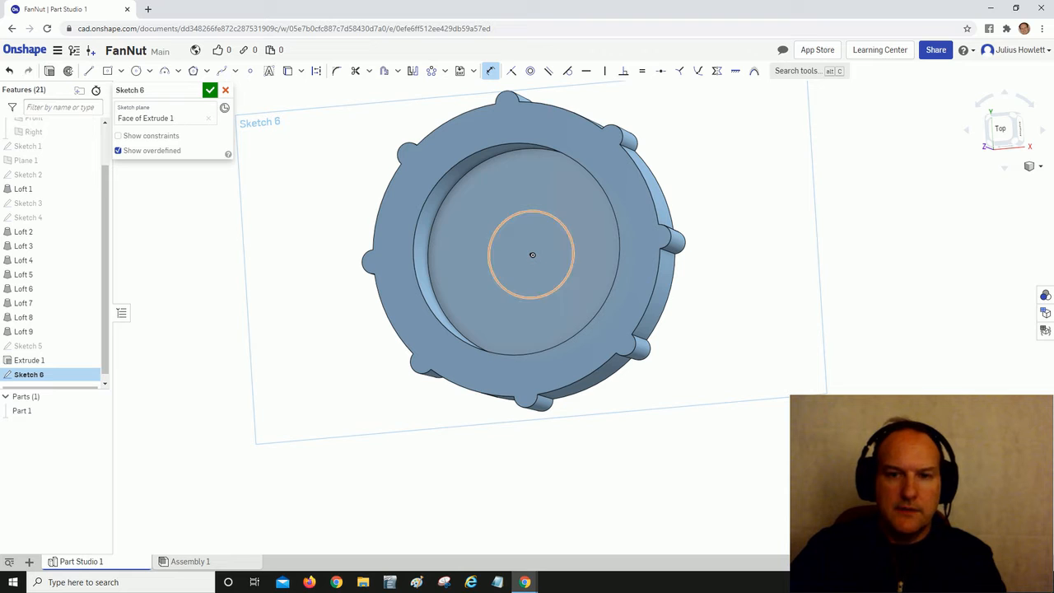
pyautogui.click(565, 286)
pyautogui.click(718, 318)
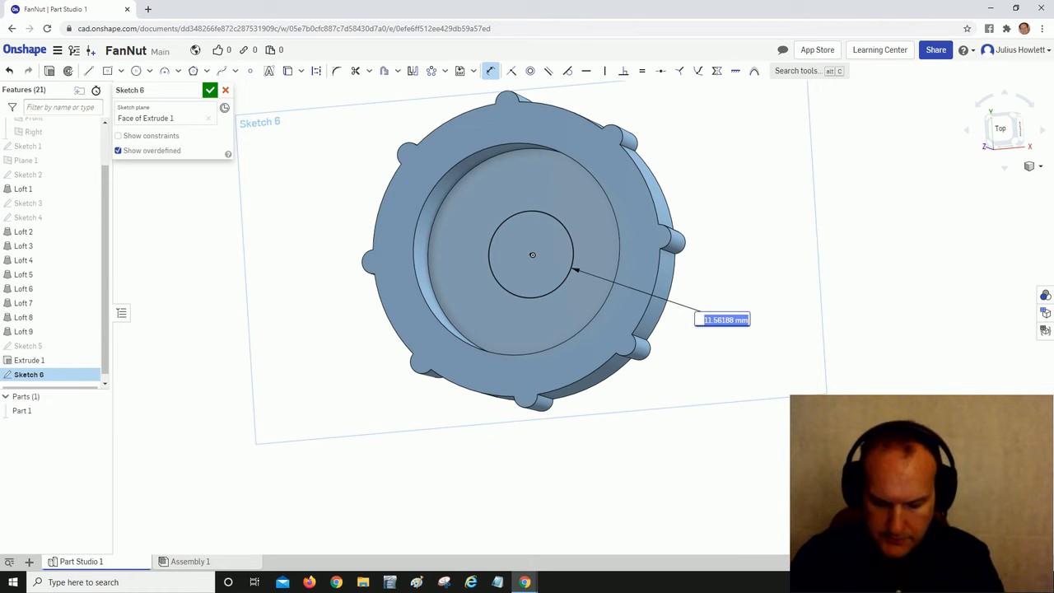
pyautogui.write('24.4')
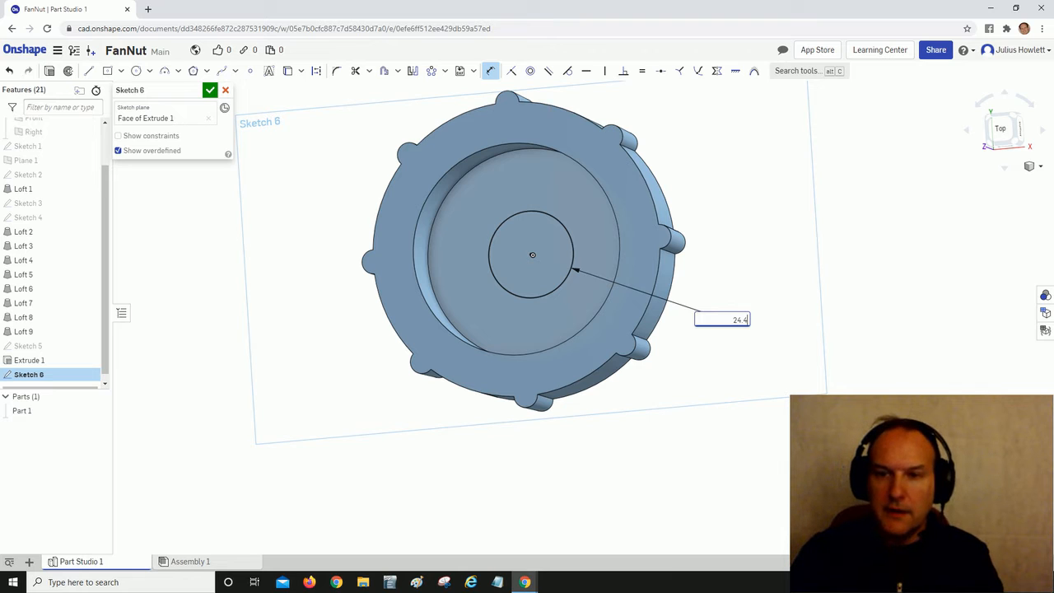
pyautogui.press('Return')
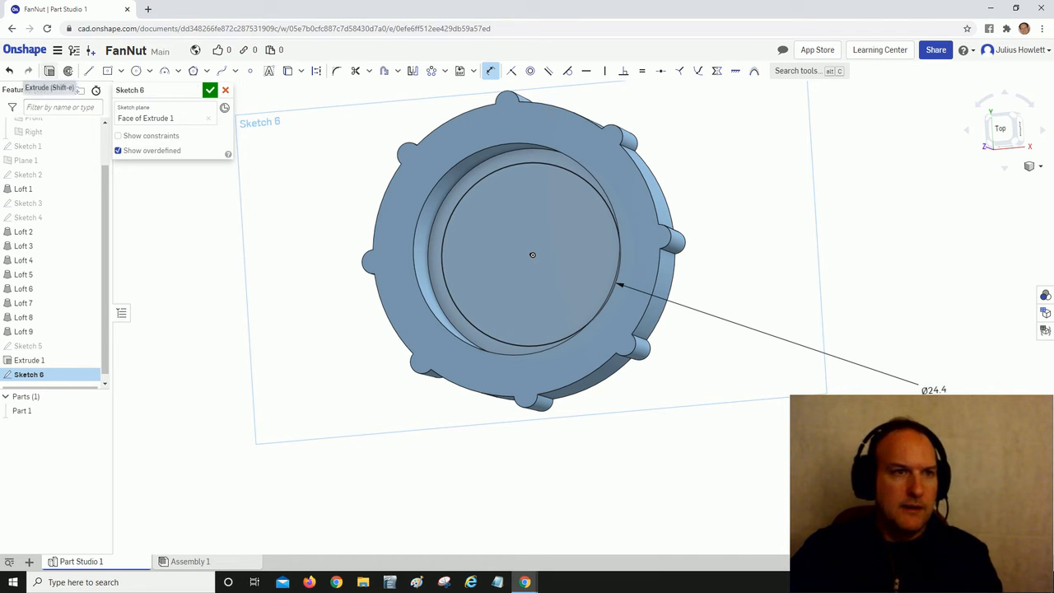
# - Cut the 24.4 mm circle through the whole of Part 1 with a Through all Remove extrude
pyautogui.click(50, 70)
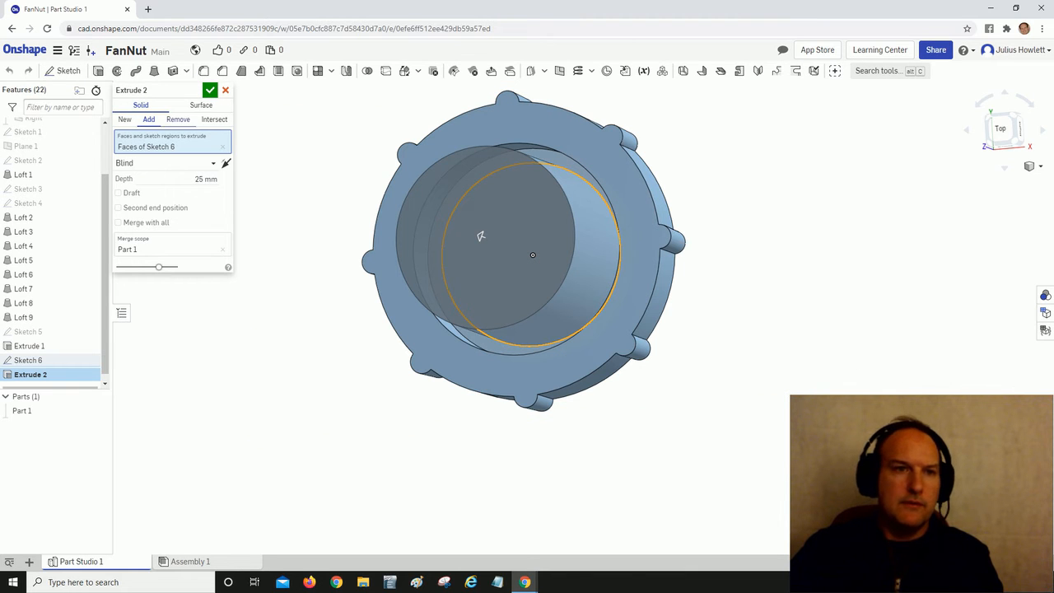
pyautogui.click(178, 120)
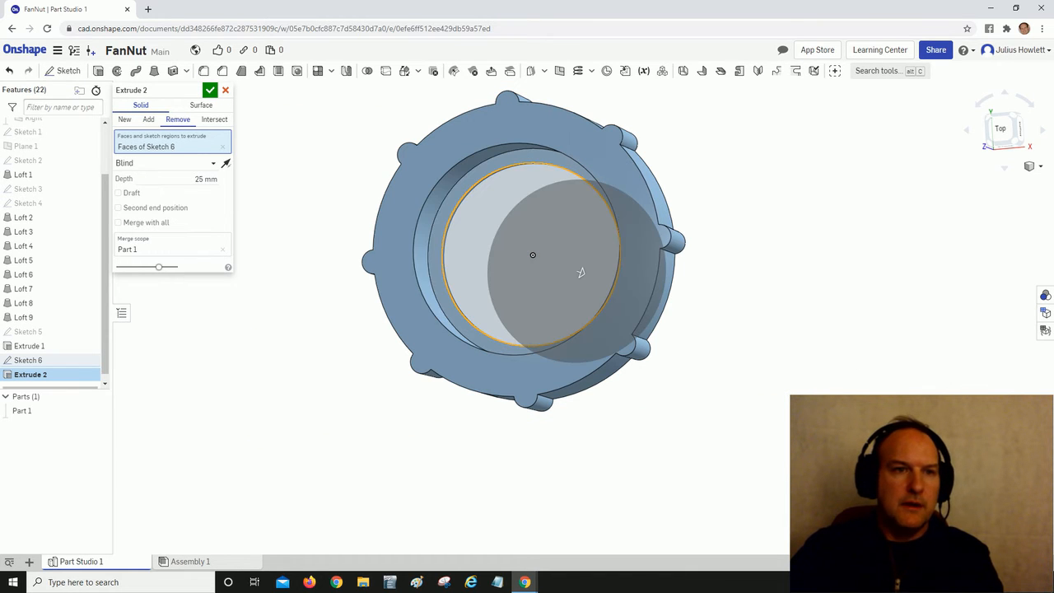
pyautogui.click(212, 163)
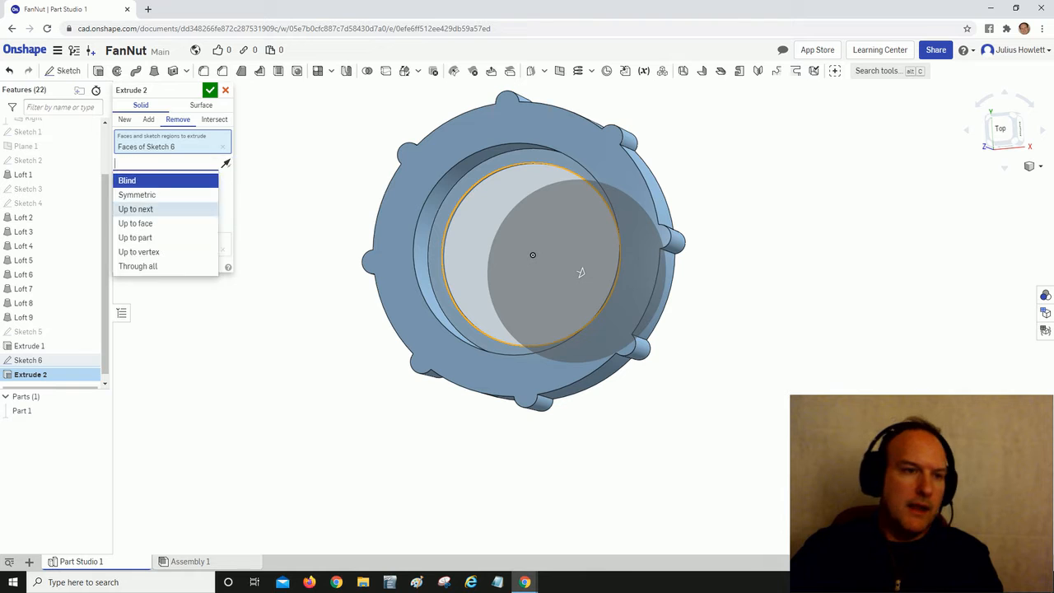
pyautogui.click(138, 266)
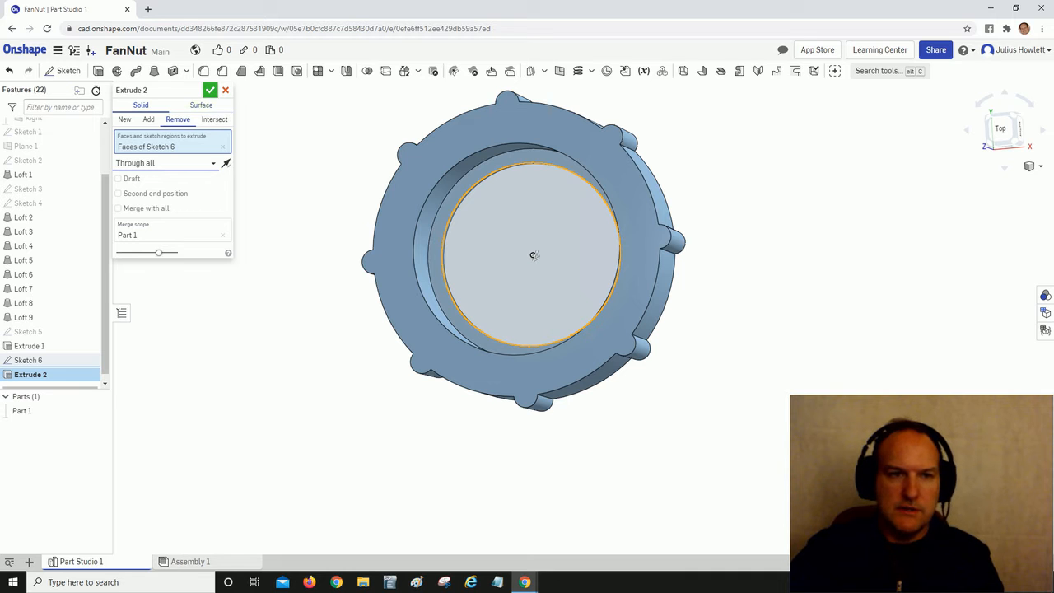
pyautogui.press('Return')
pyautogui.moveTo(532, 254)
pyautogui.mouseDown(button='right')
pyautogui.moveTo(557, 261)
pyautogui.moveTo(545, 239)
pyautogui.moveTo(513, 283)
pyautogui.moveTo(489, 278)
pyautogui.moveTo(530, 249)
pyautogui.moveTo(532, 222)
pyautogui.moveTo(549, 238)
pyautogui.moveTo(555, 226)
pyautogui.moveTo(542, 240)
pyautogui.mouseUp(button='right')
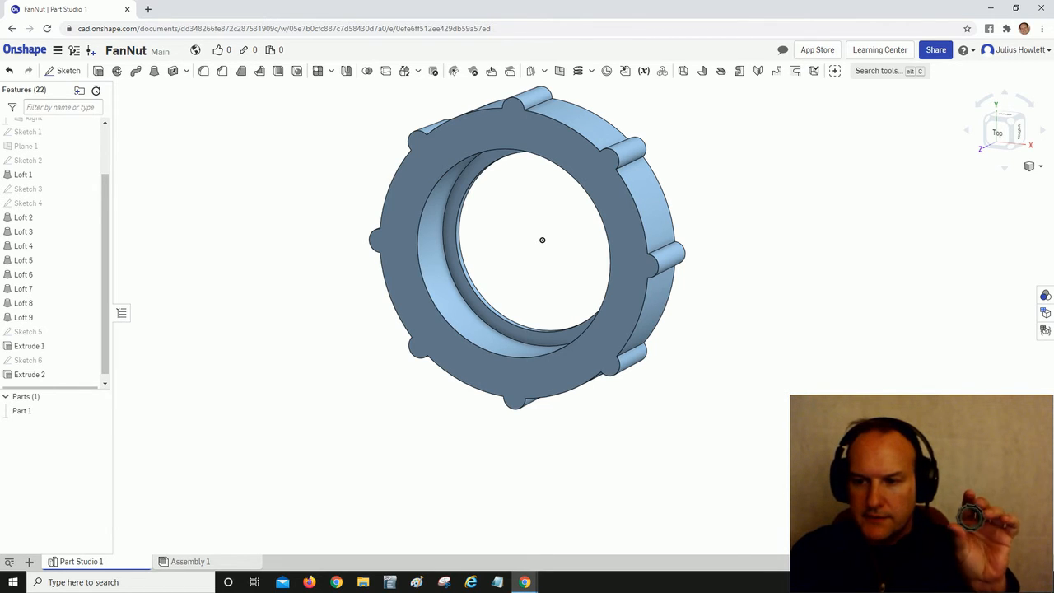
# - Create a clockwise Turns helix with 2 revolutions on the cylindrical wall of the round recess
pyautogui.moveTo(542, 239); pyautogui.dragTo(518, 281, button='right')
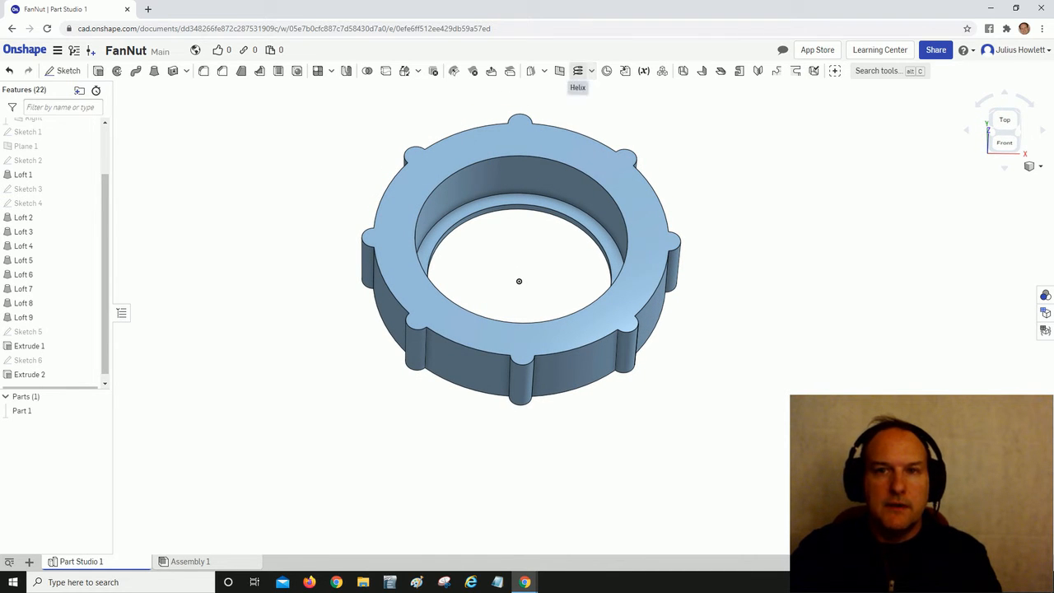
pyautogui.click(578, 71)
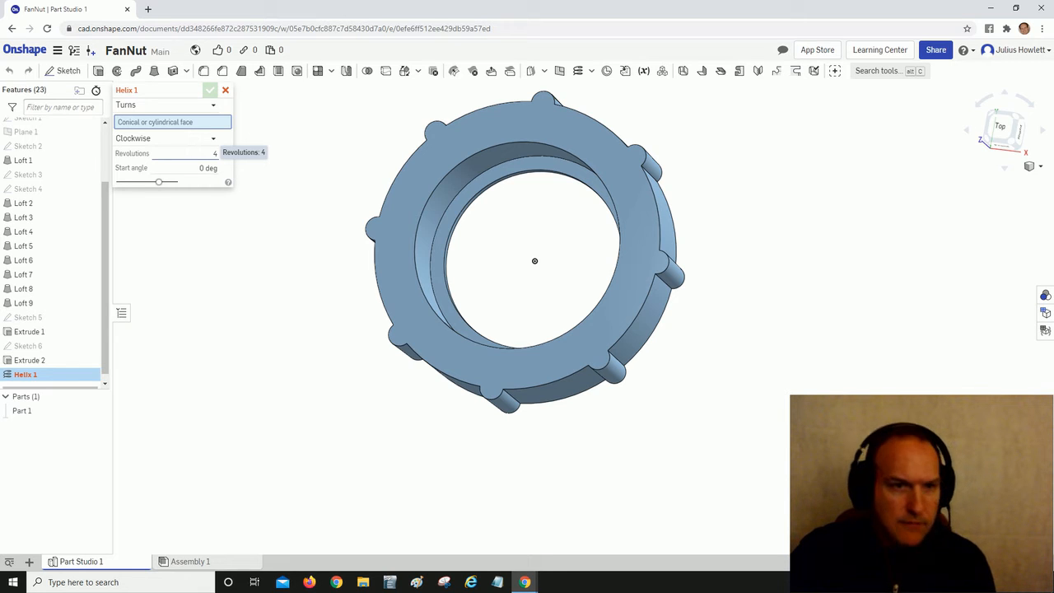
pyautogui.click(201, 154)
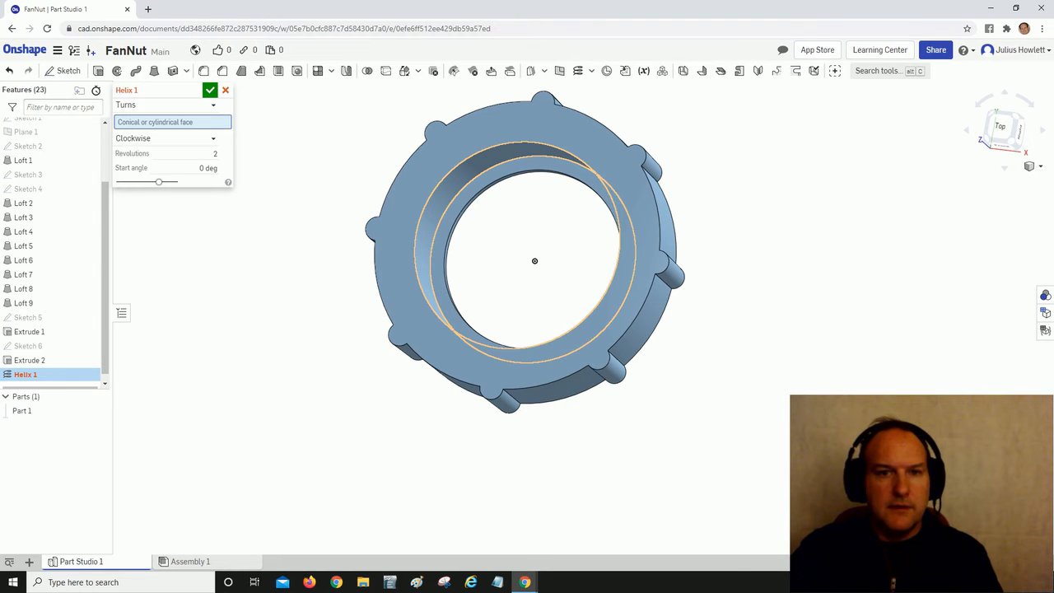
pyautogui.click(454, 185)
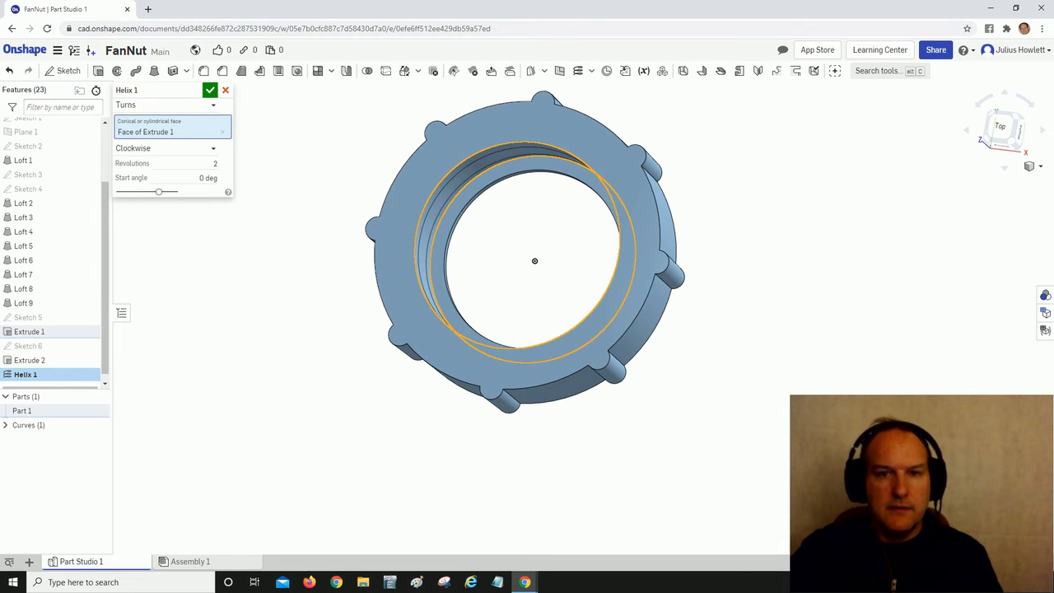
pyautogui.moveTo(534, 261); pyautogui.dragTo(544, 288, button='right')
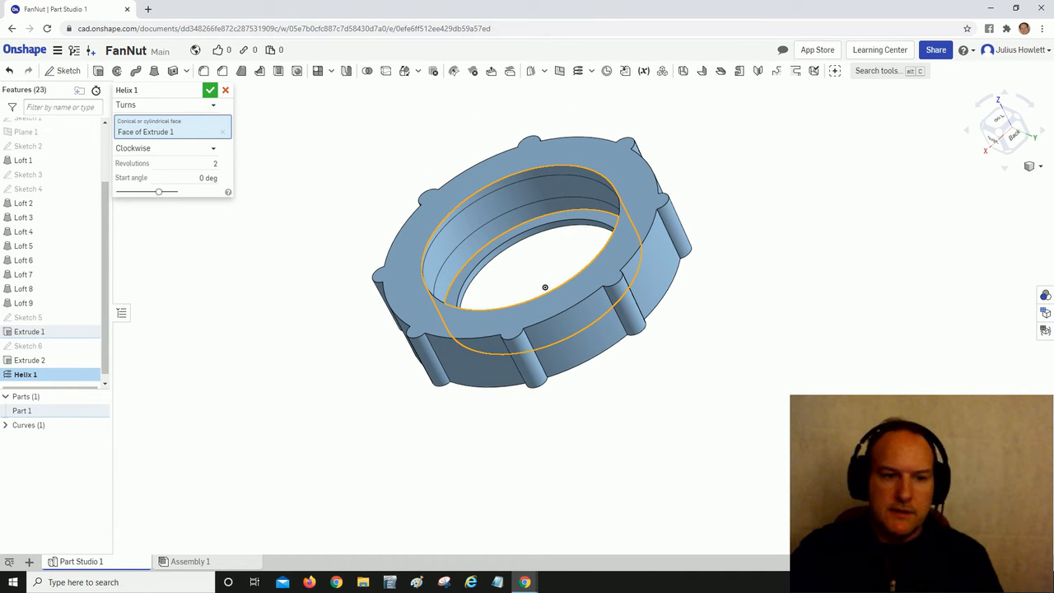
pyautogui.press('Return')
# - Start a sketch on the Front plane and project the recess's cylindrical wall into it
pyautogui.scroll(-3, 441, 250)
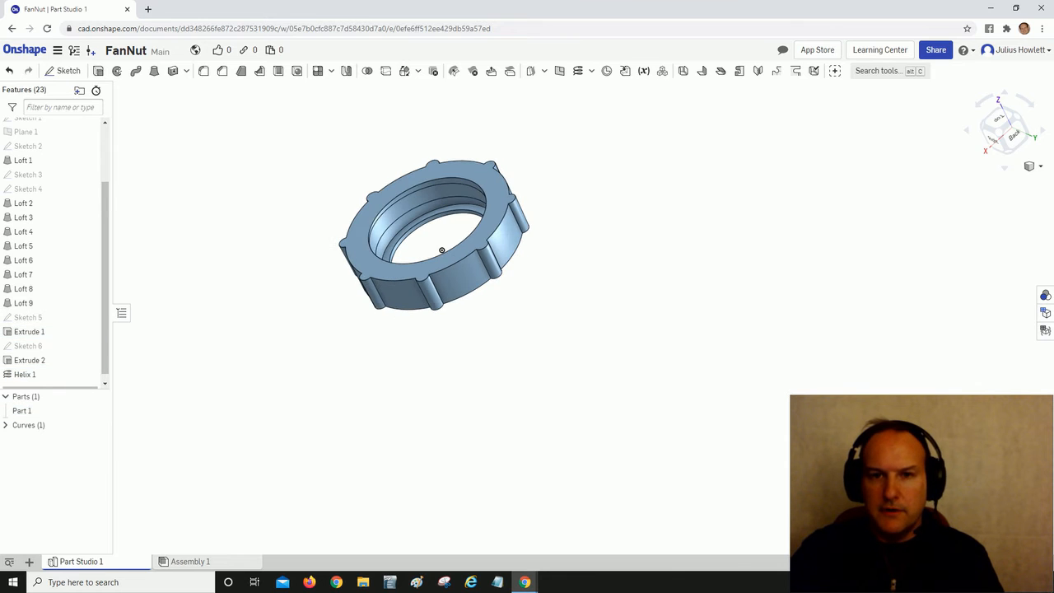
pyautogui.moveTo(441, 250); pyautogui.dragTo(406, 238, button='right')
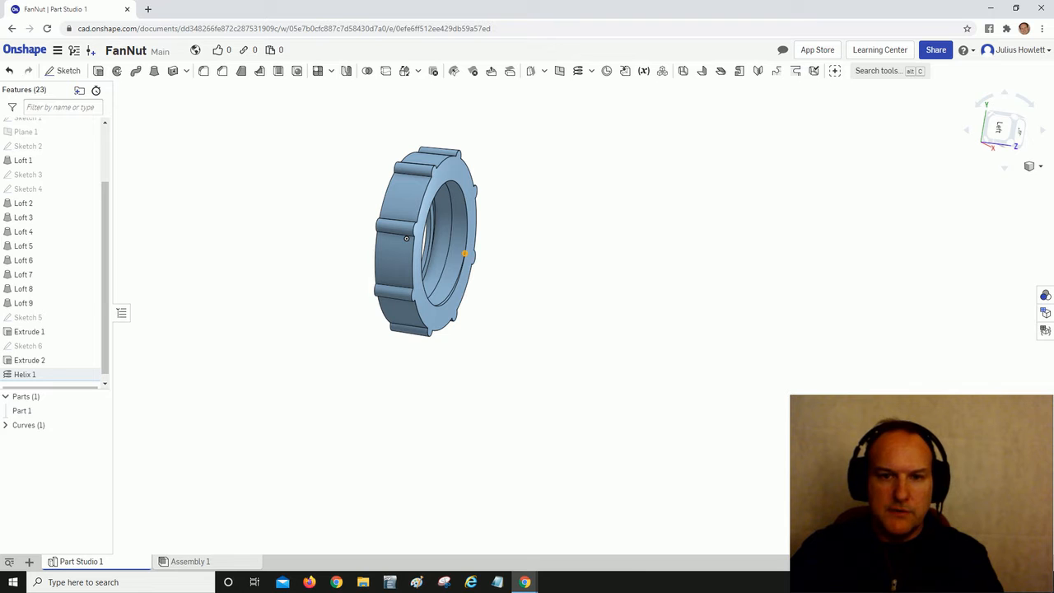
pyautogui.moveTo(406, 238); pyautogui.dragTo(413, 215, button='right')
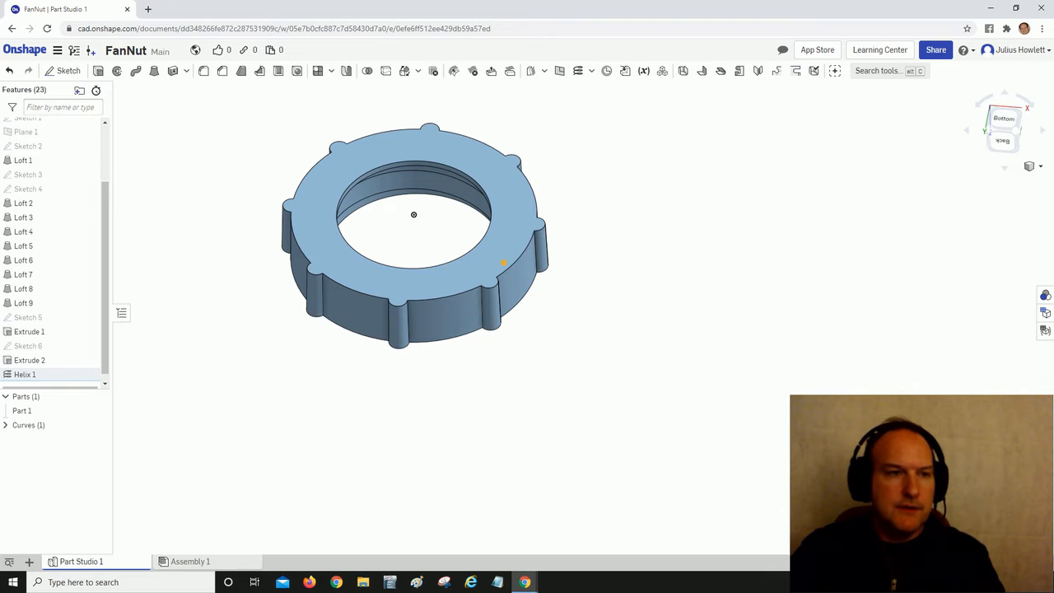
pyautogui.scroll(2, 49, 181)
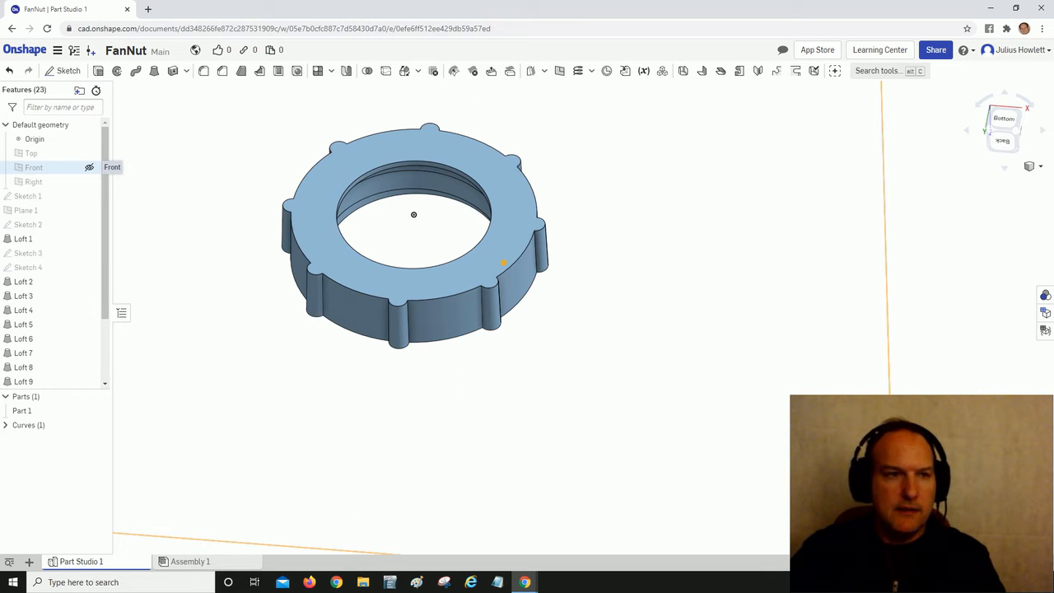
pyautogui.rightClick(37, 167)
pyautogui.click(49, 187)
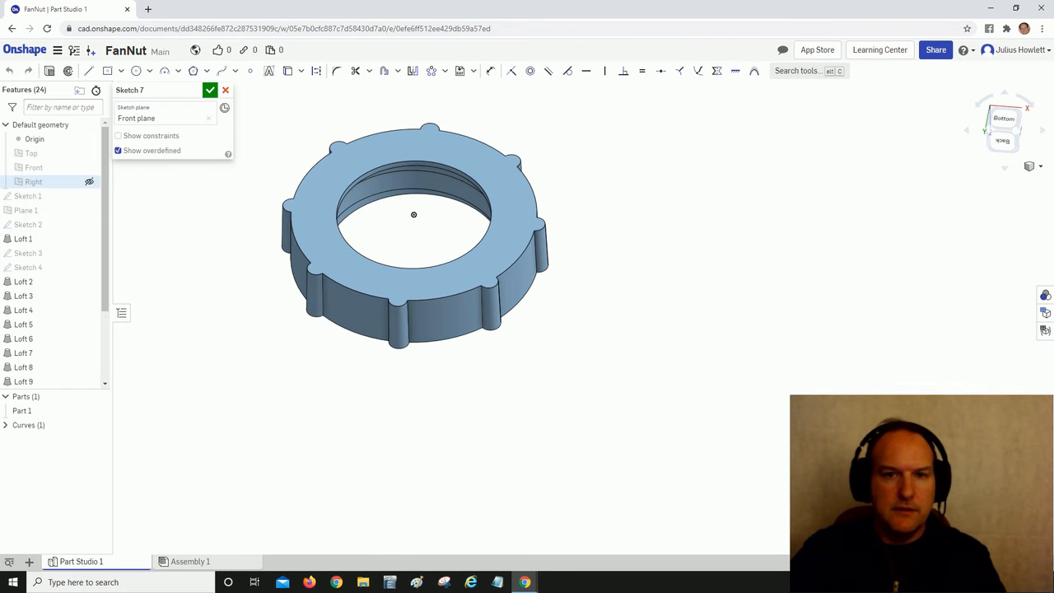
pyautogui.moveTo(414, 214)
pyautogui.mouseDown(button='right')
pyautogui.moveTo(423, 237)
pyautogui.moveTo(415, 255)
pyautogui.moveTo(416, 206)
pyautogui.moveTo(440, 204)
pyautogui.moveTo(397, 221)
pyautogui.mouseUp(button='right')
pyautogui.press('u')
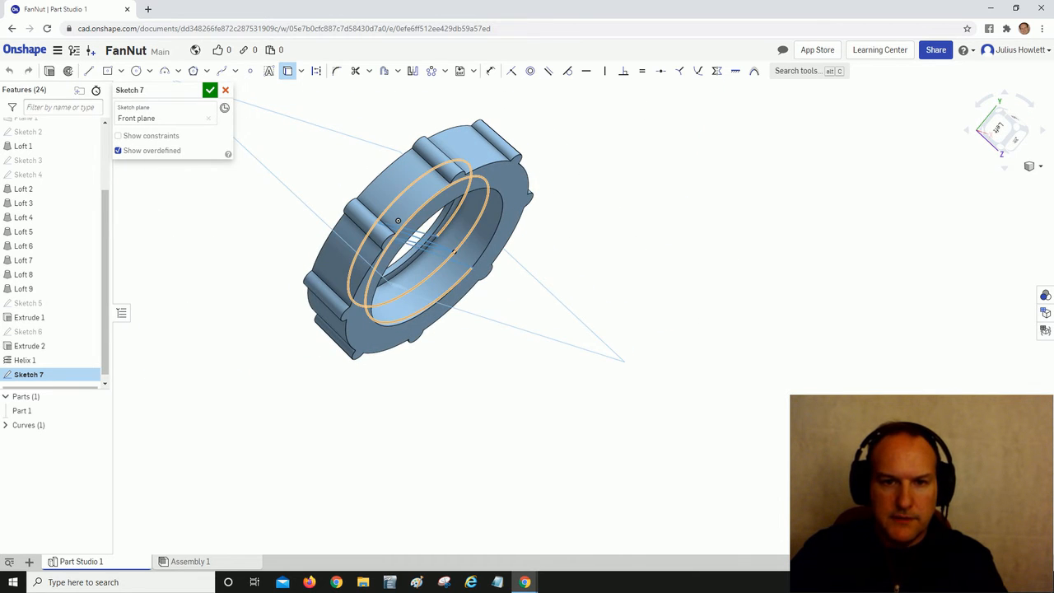
pyautogui.click(397, 221)
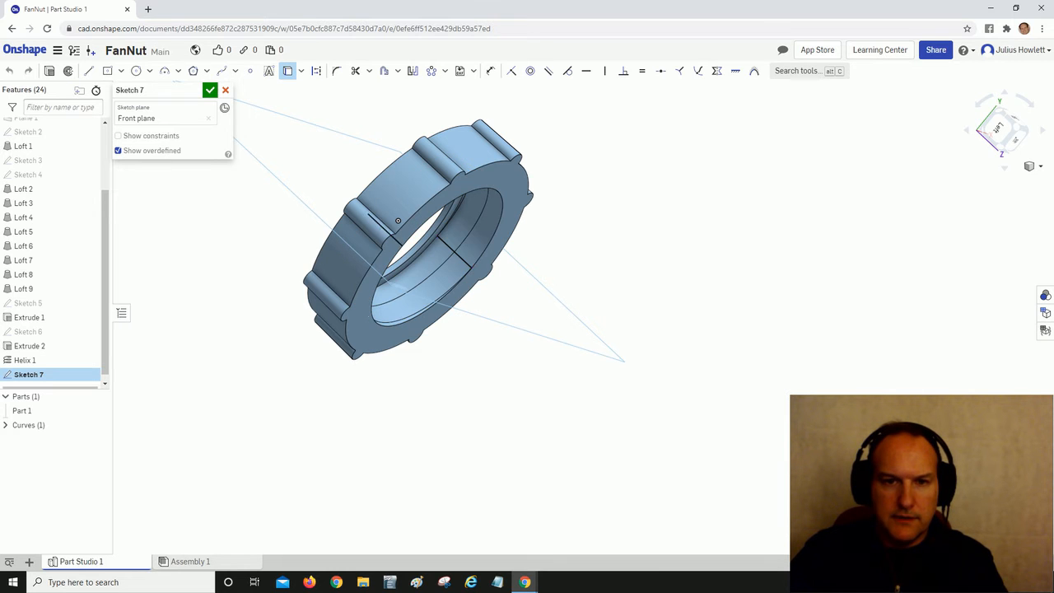
# - Convert the projected recess wall line at the helix's end into construction geometry
pyautogui.moveTo(397, 220); pyautogui.dragTo(419, 211, button='right')
pyautogui.press('Escape')
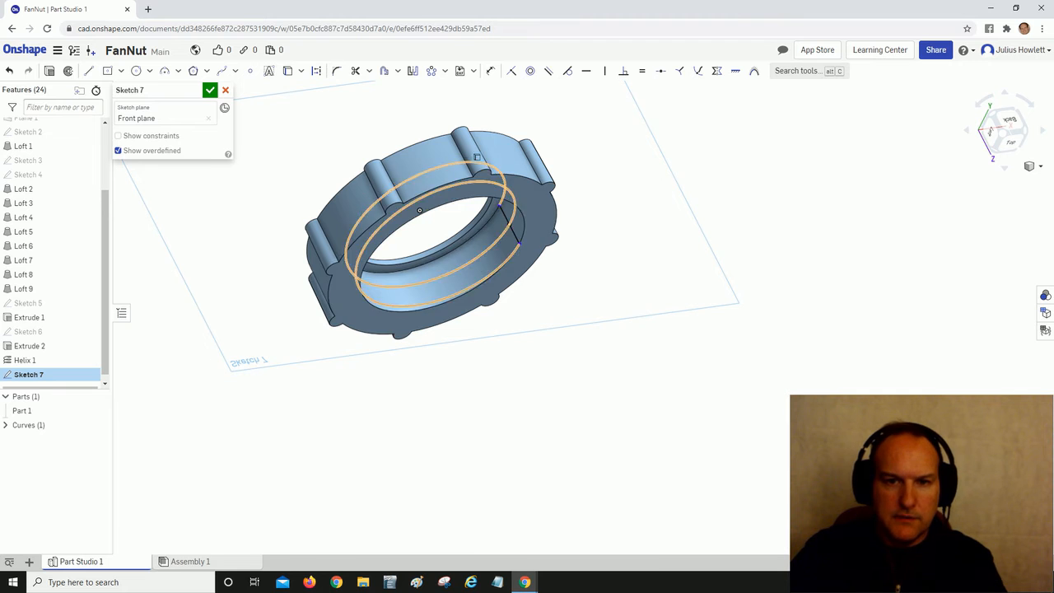
pyautogui.press('u')
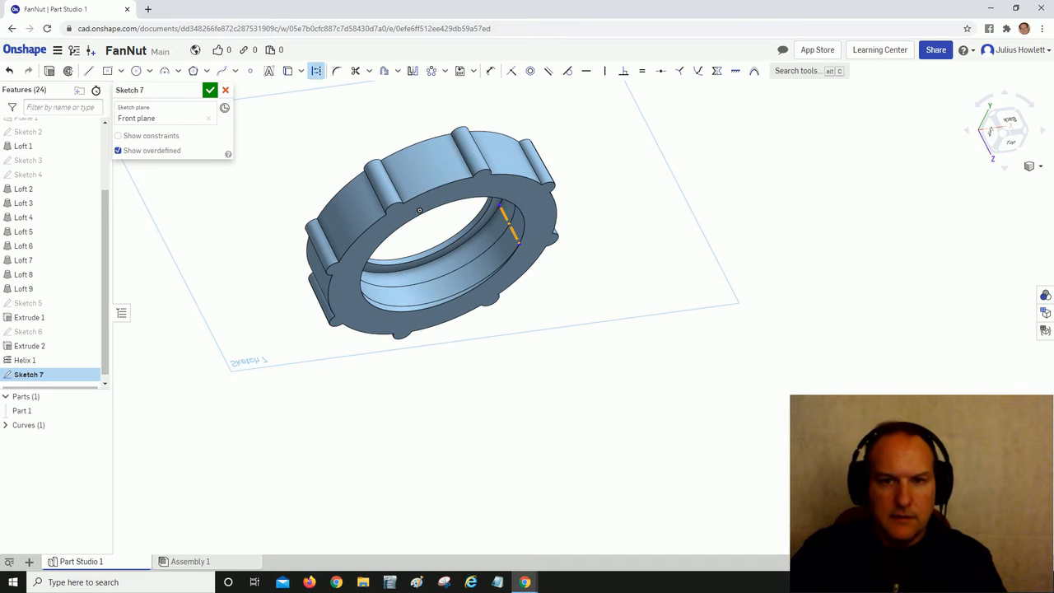
pyautogui.press('Escape')
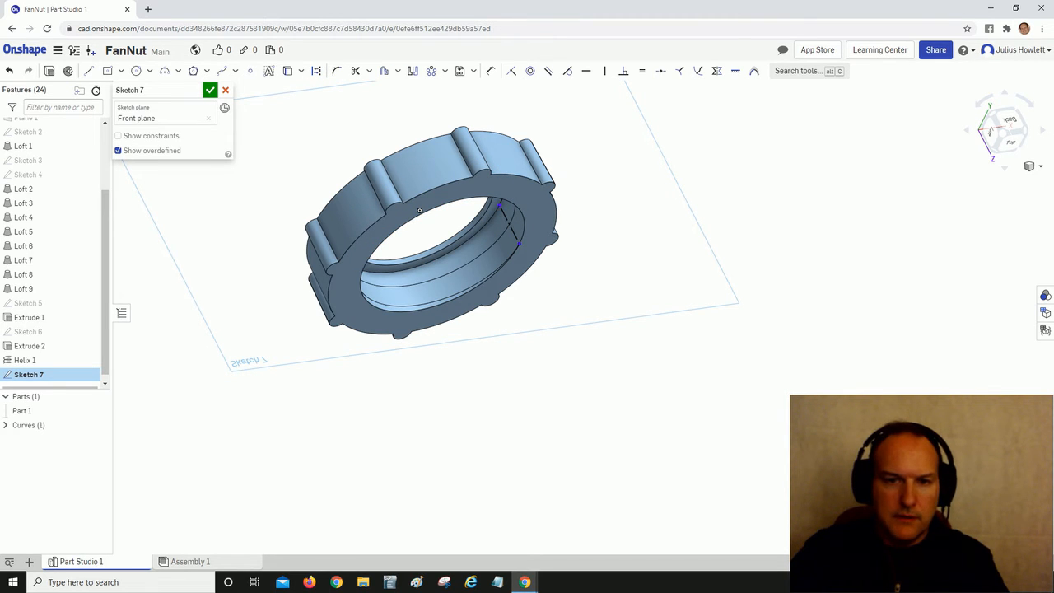
pyautogui.moveTo(509, 224)
pyautogui.mouseDown(button='right')
pyautogui.moveTo(504, 249)
pyautogui.moveTo(525, 242)
pyautogui.moveTo(502, 253)
pyautogui.mouseUp(button='right')
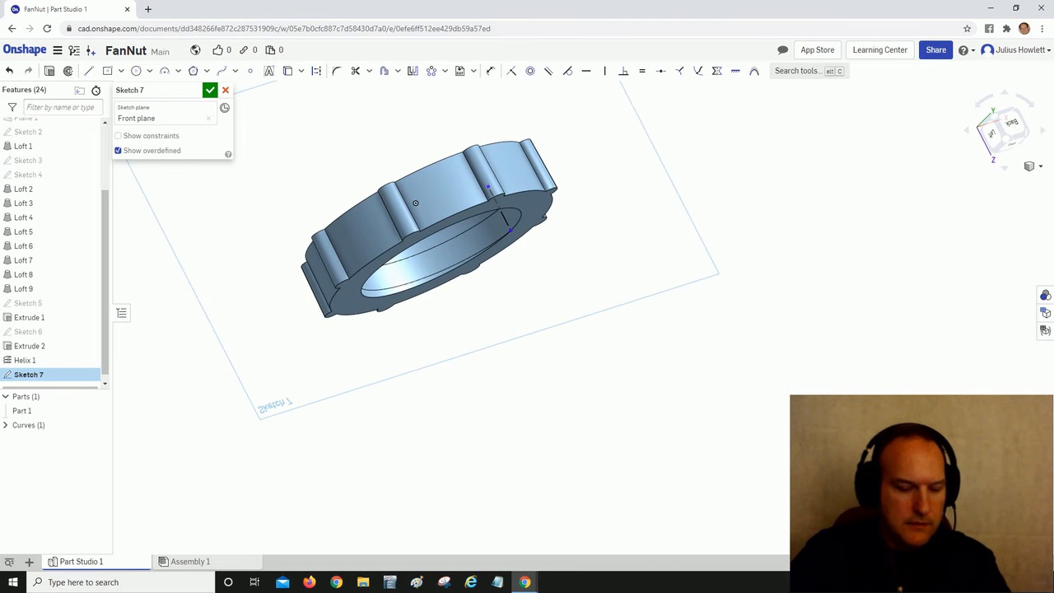
# - Draw a closed triangle from the construction line's endpoint at the helix, its side along the wall about 1.6 mm long
pyautogui.scroll(3, 510, 245)
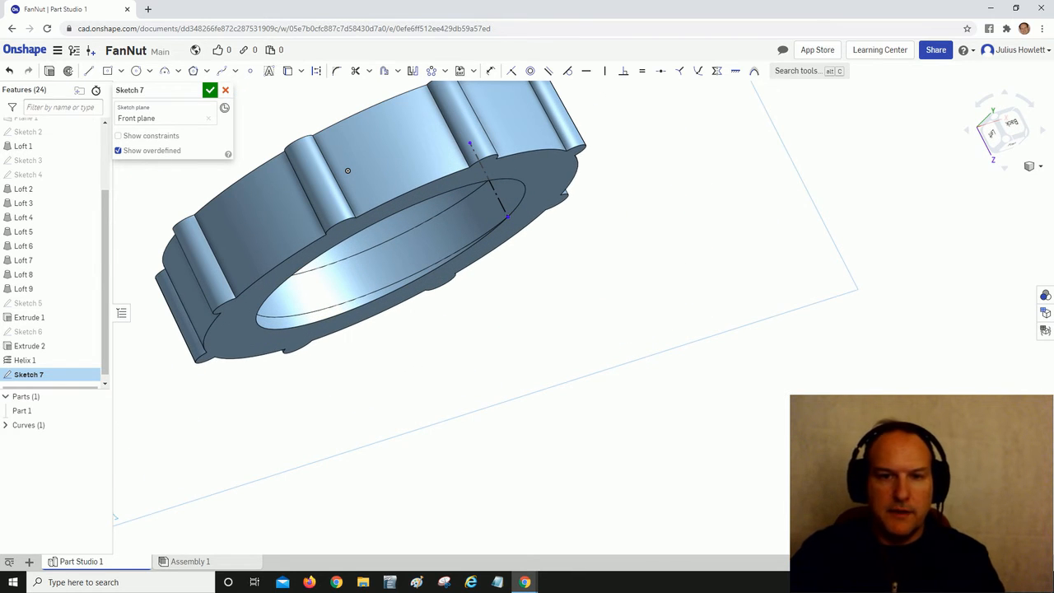
pyautogui.moveTo(347, 170); pyautogui.dragTo(364, 168, button='right')
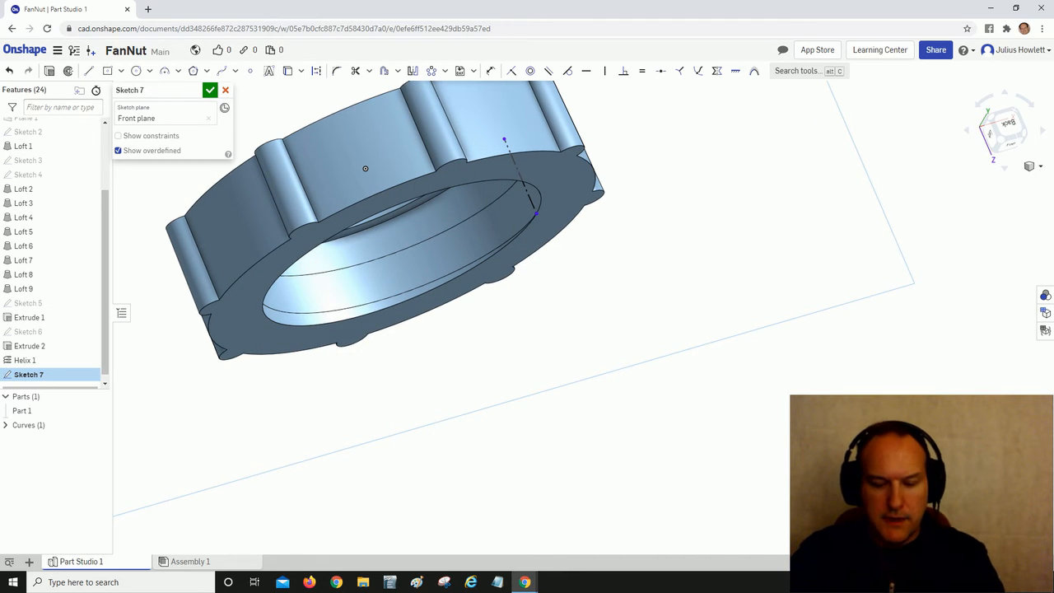
pyautogui.press('l')
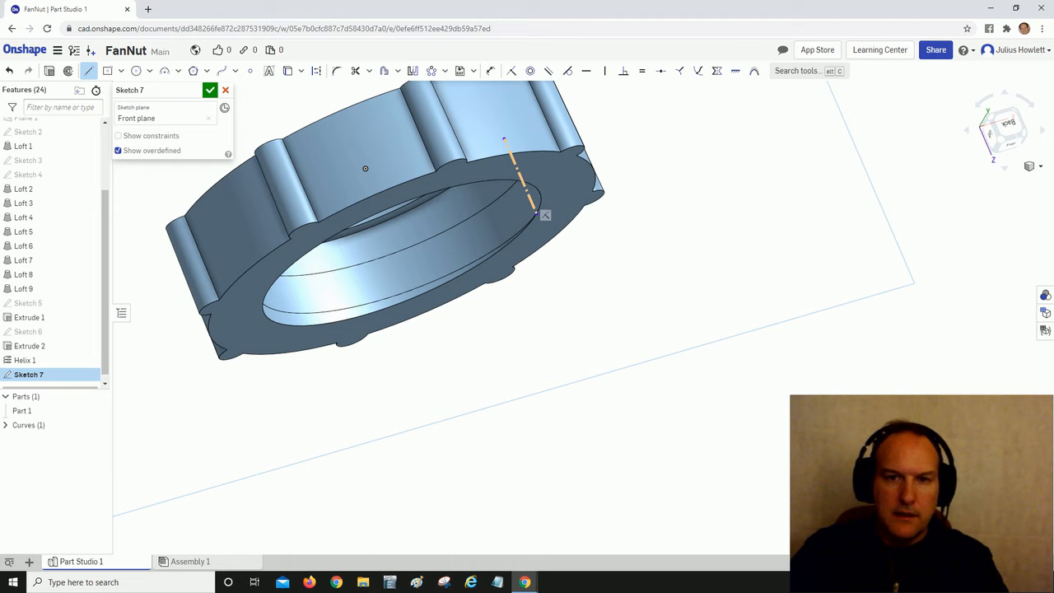
pyautogui.click(535, 212)
pyautogui.scroll(1, 522, 212)
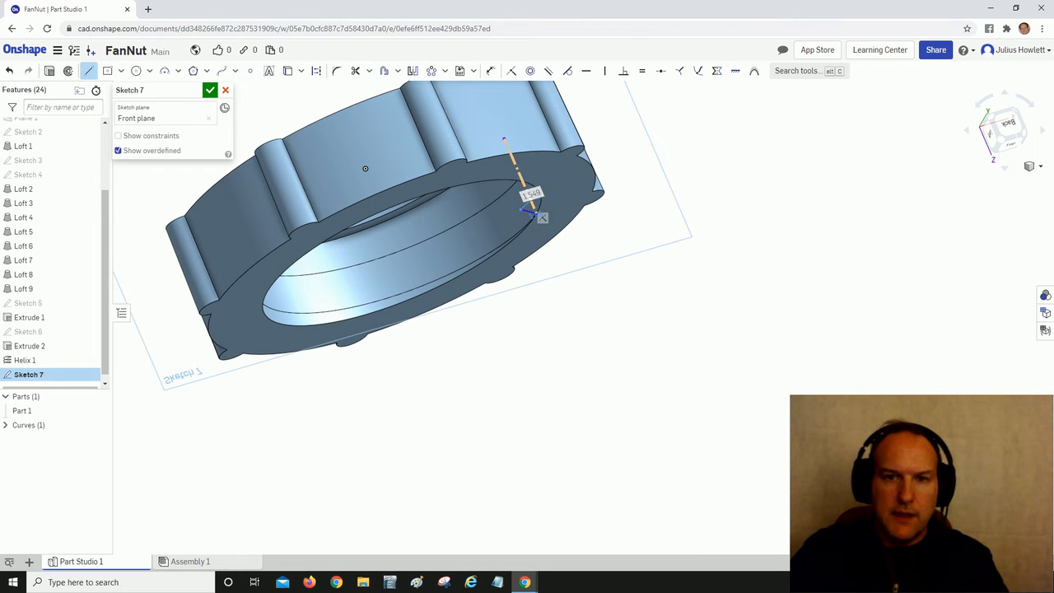
pyautogui.scroll(3, 518, 214)
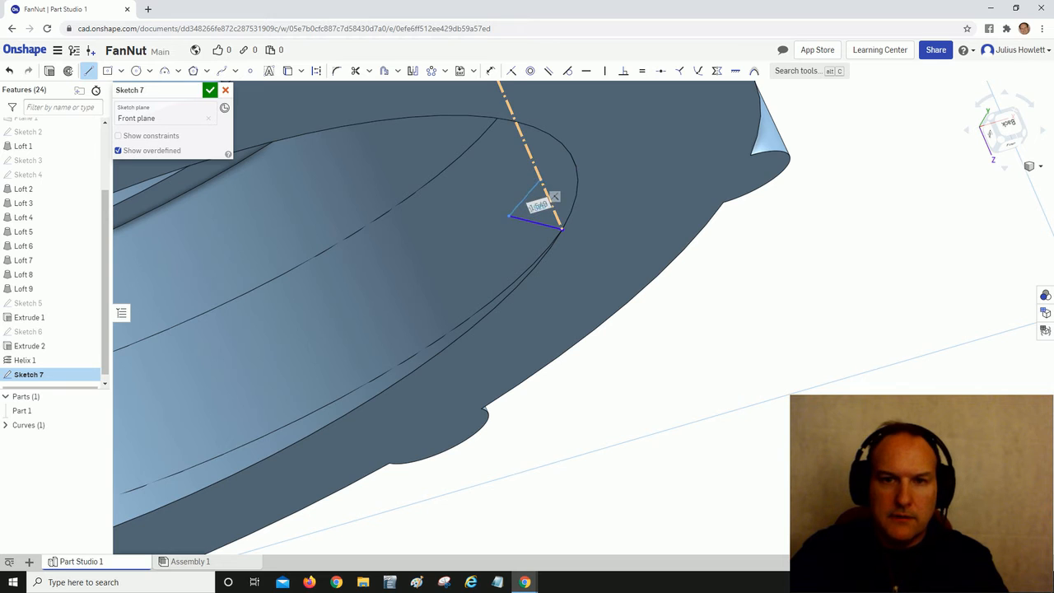
pyautogui.click(561, 227)
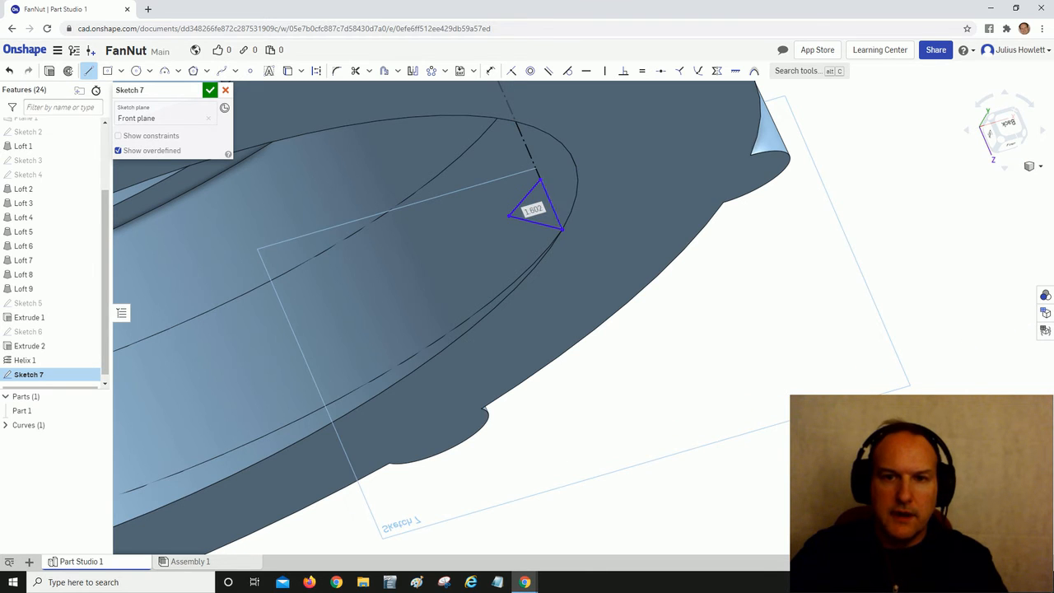
pyautogui.press('Escape')
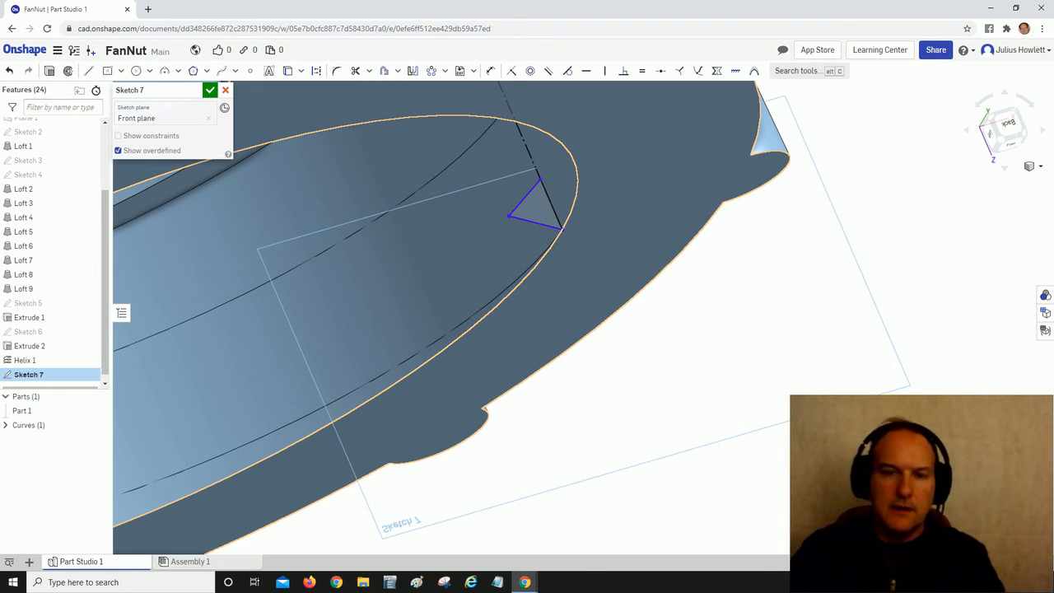
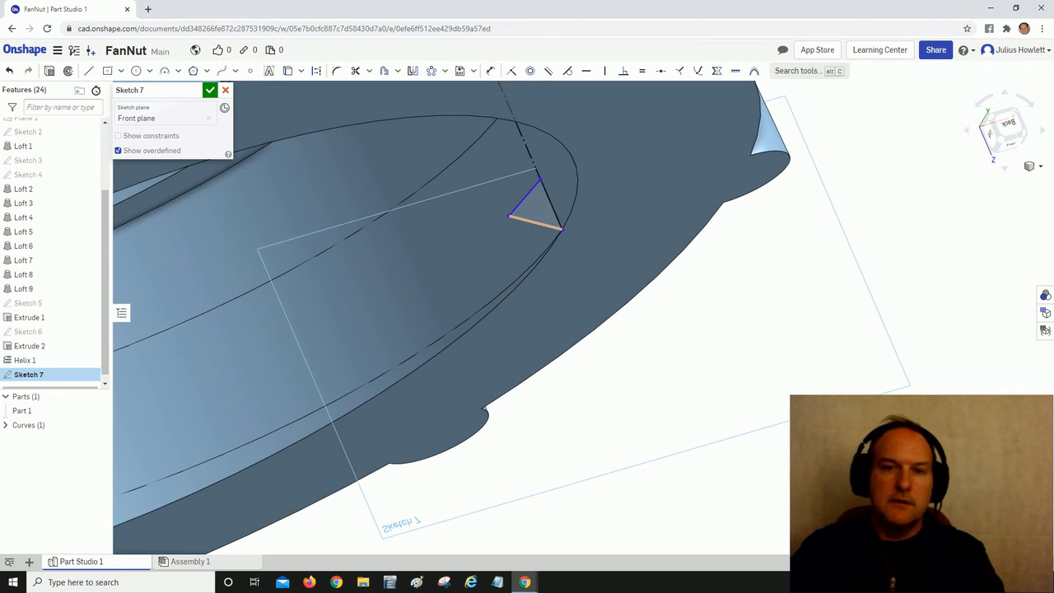
# - Draw a construction centreline from the triangle's apex to its side on the recess wall
pyautogui.press('d')
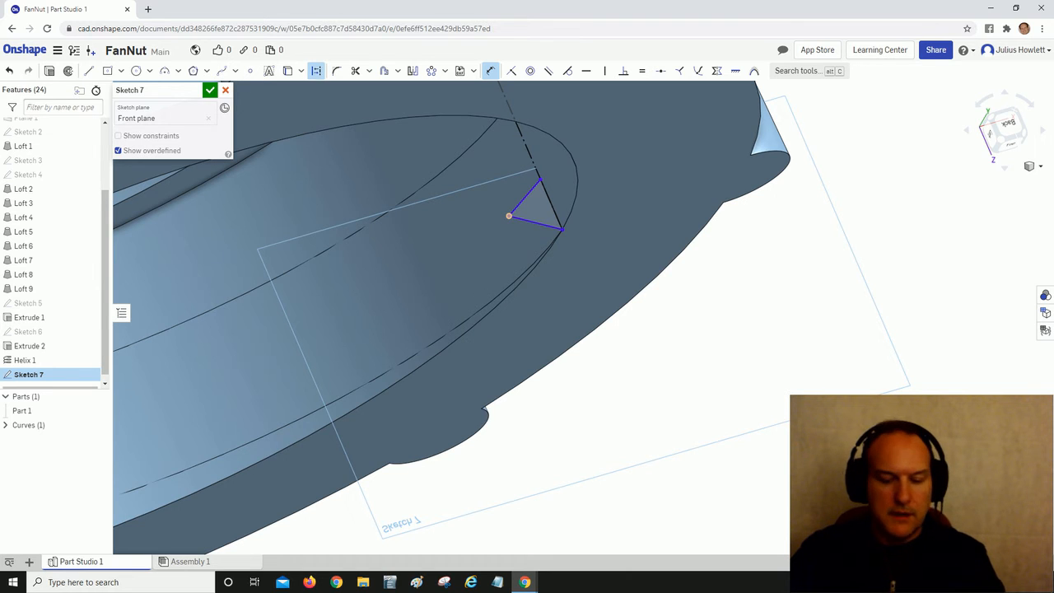
pyautogui.press('l')
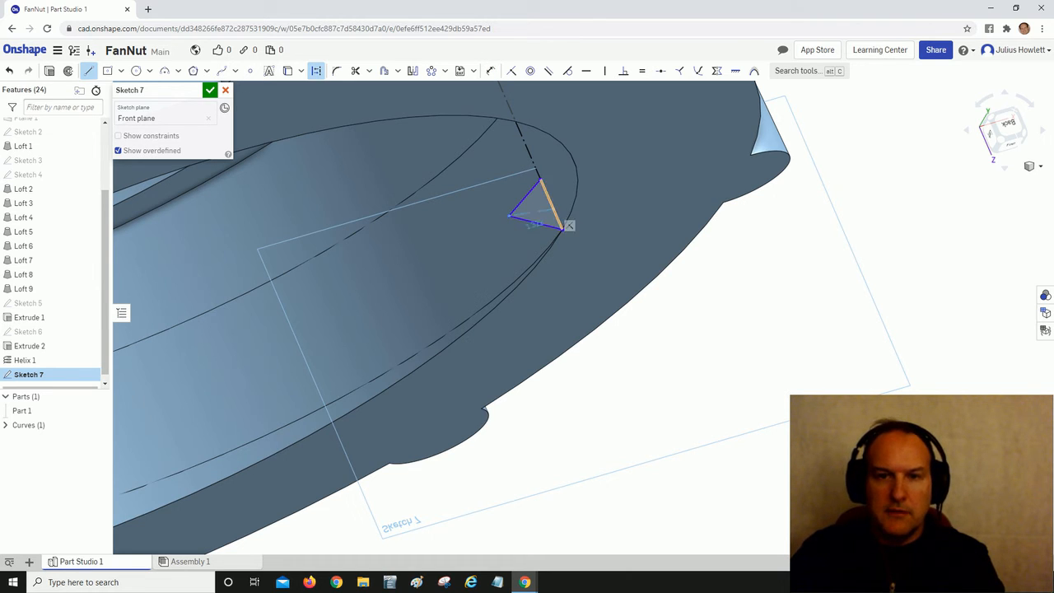
pyautogui.scroll(5, 567, 226)
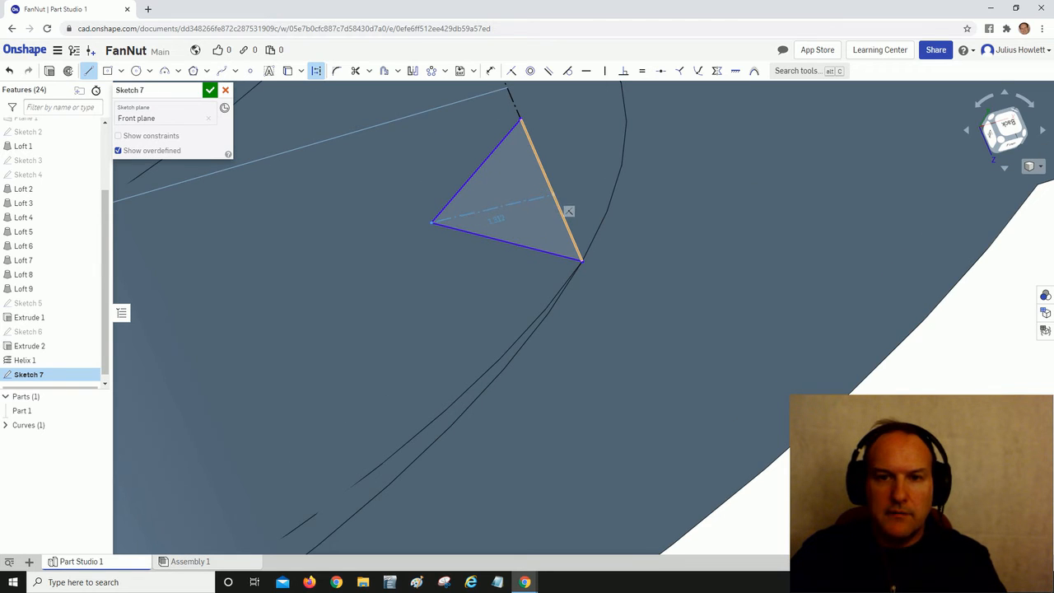
pyautogui.press('Escape')
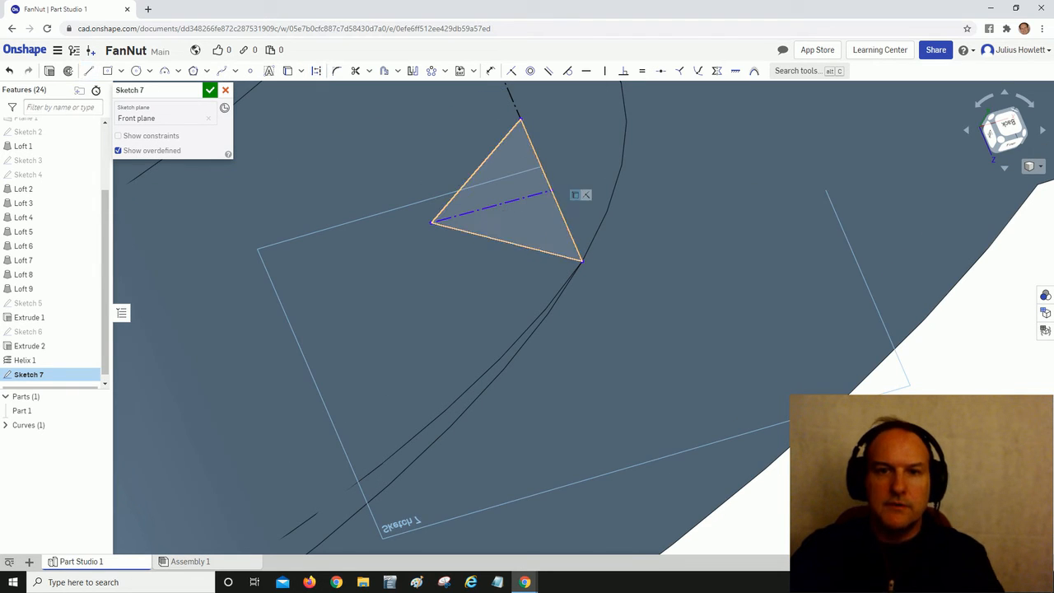
# - Try to apply a midpoint constraint between the centreline and the triangle's wall side
pyautogui.click(527, 198)
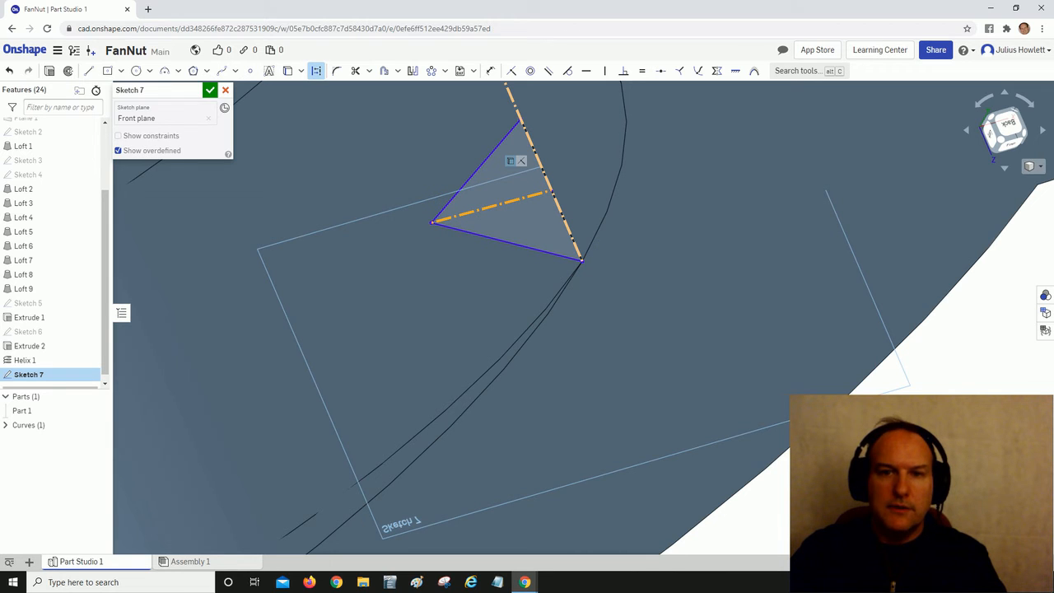
pyautogui.rightClick(543, 172)
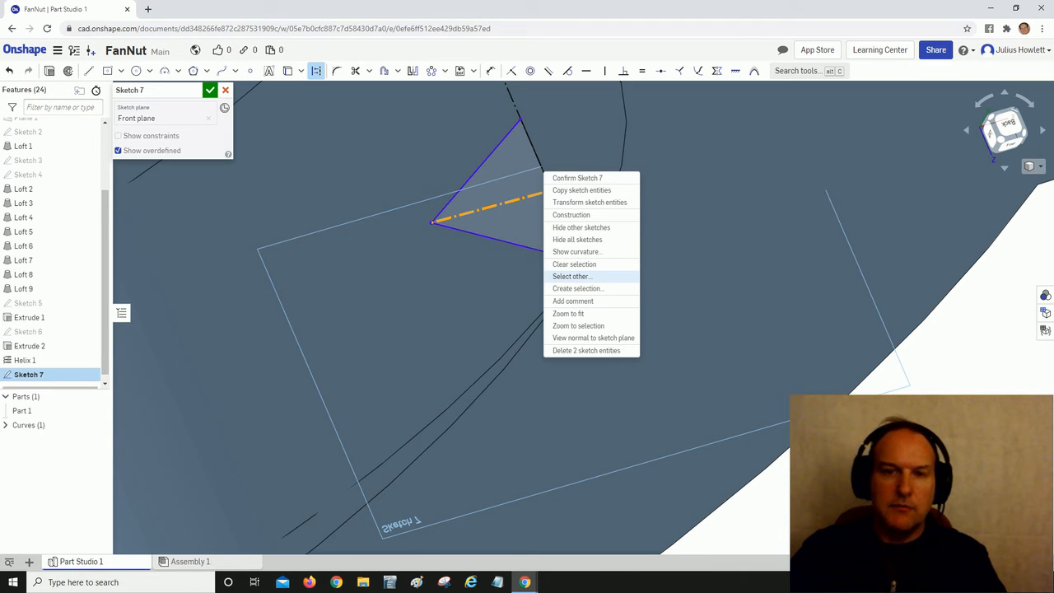
pyautogui.click(571, 276)
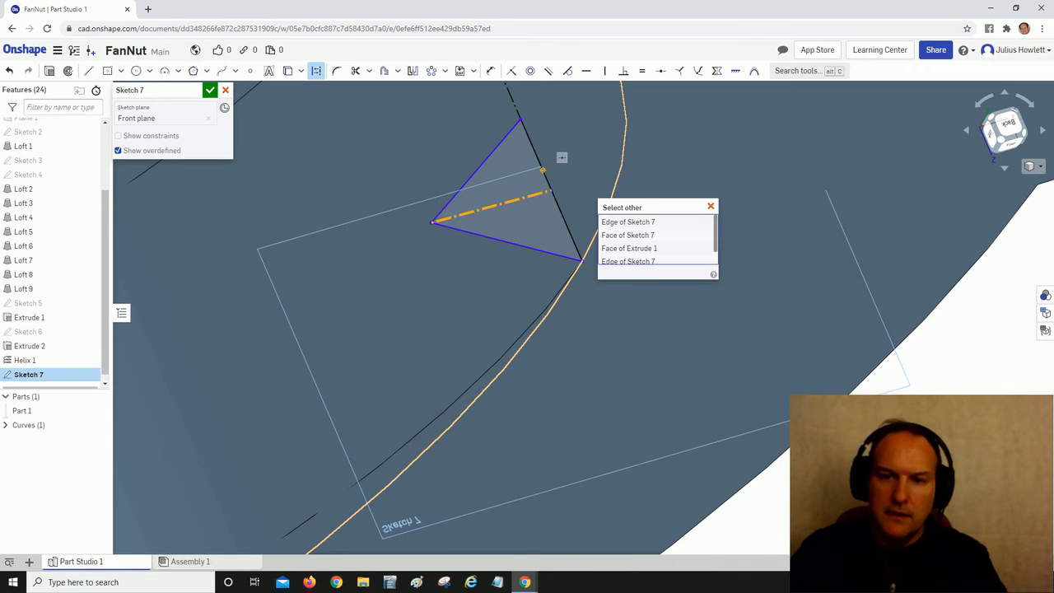
pyautogui.scroll(-1, 657, 239)
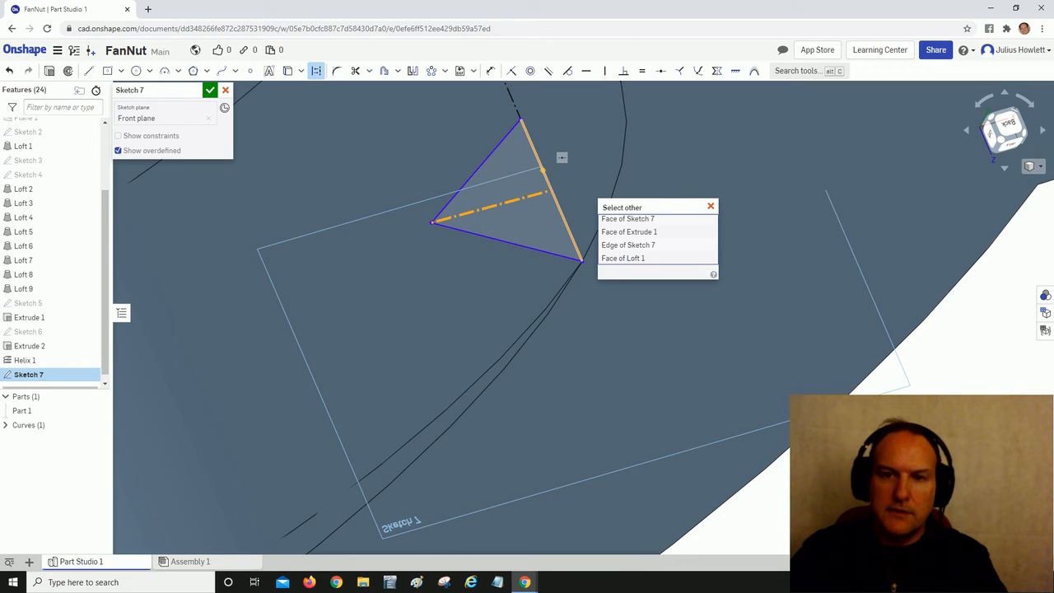
pyautogui.click(628, 245)
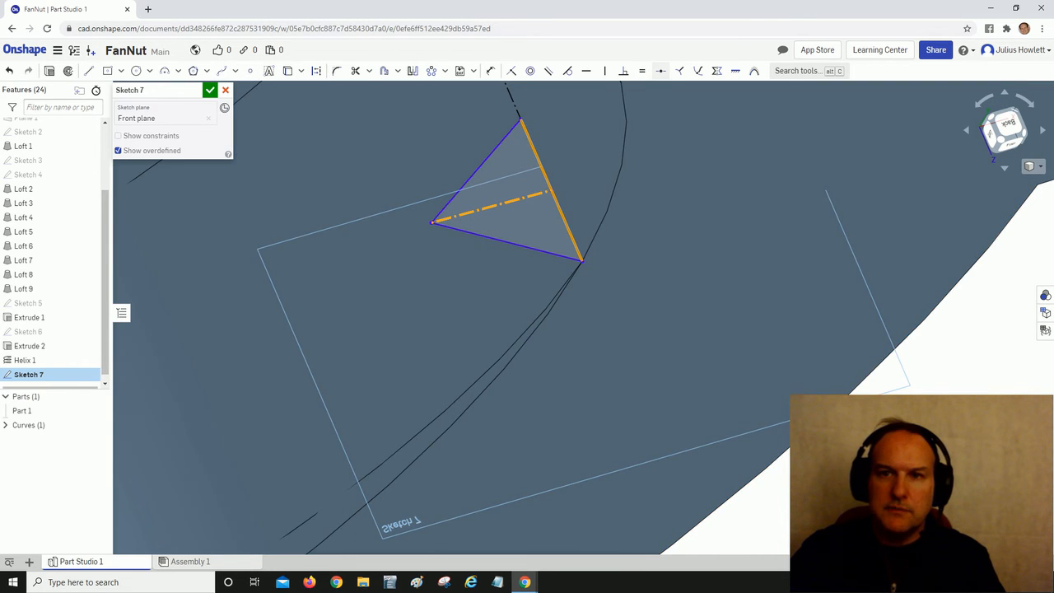
pyautogui.click(661, 70)
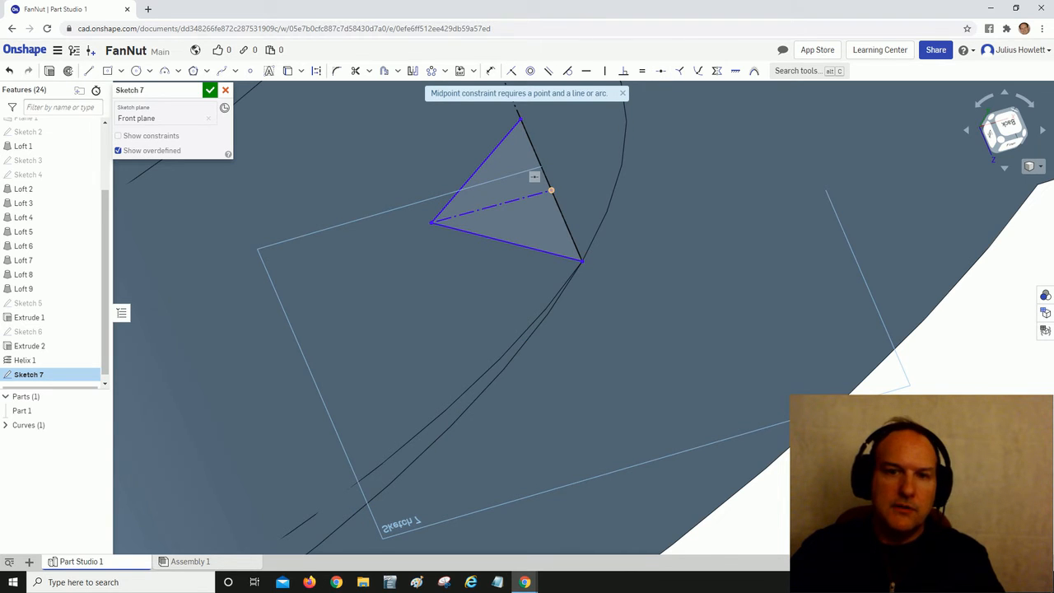
# - Constrain the centreline's endpoint on the wall to the midpoint of the triangle's wall side
pyautogui.click(550, 190)
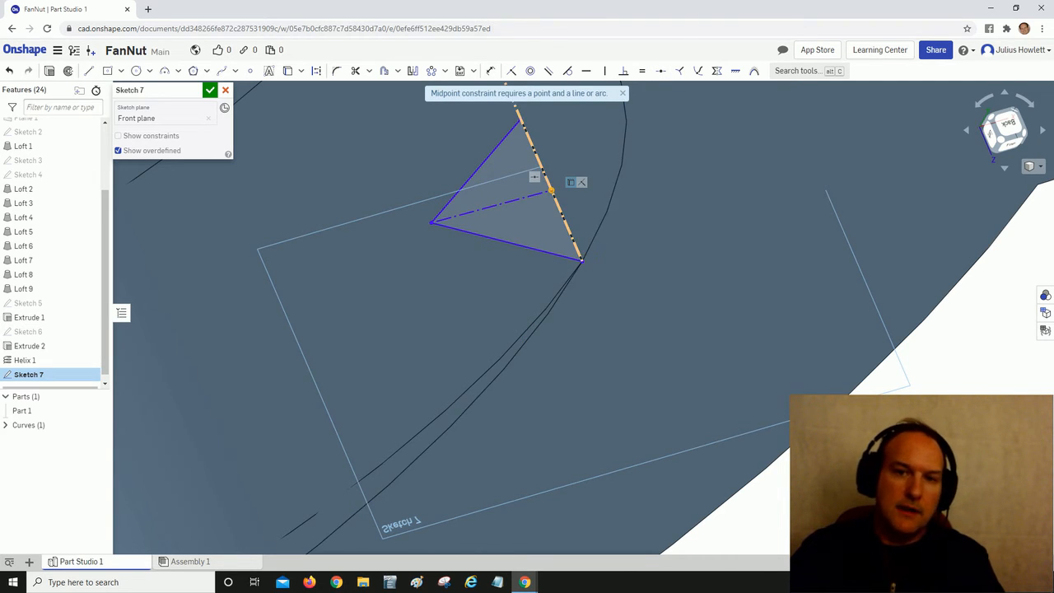
pyautogui.rightClick(545, 173)
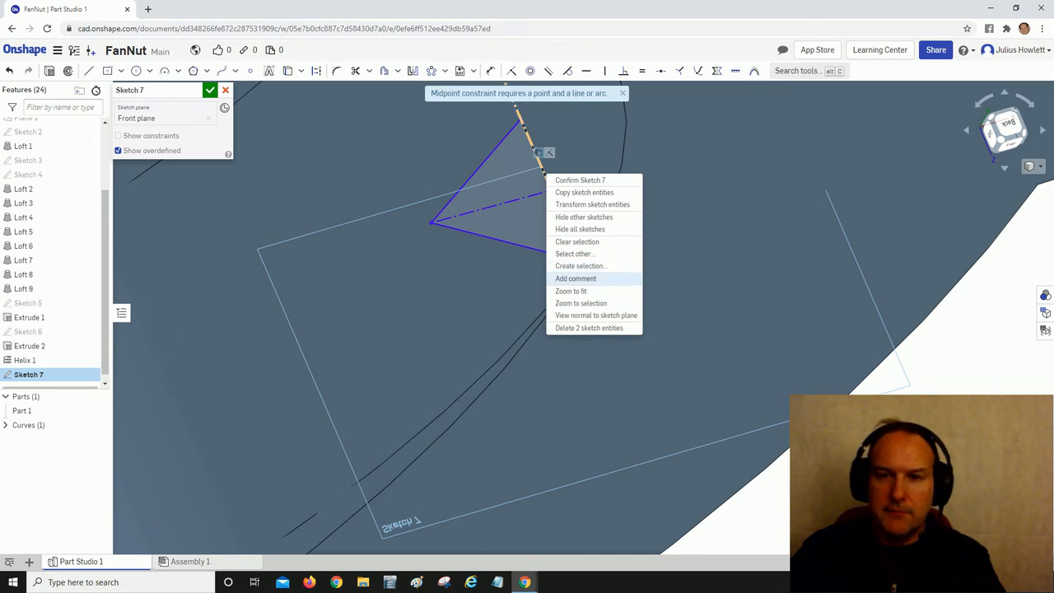
pyautogui.click(573, 254)
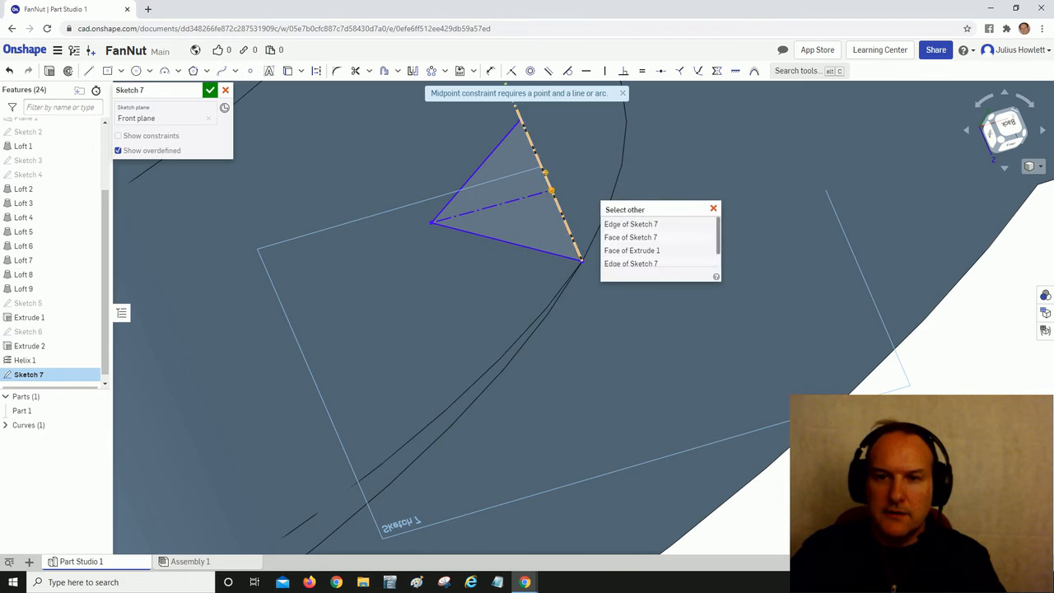
pyautogui.scroll(-1, 642, 247)
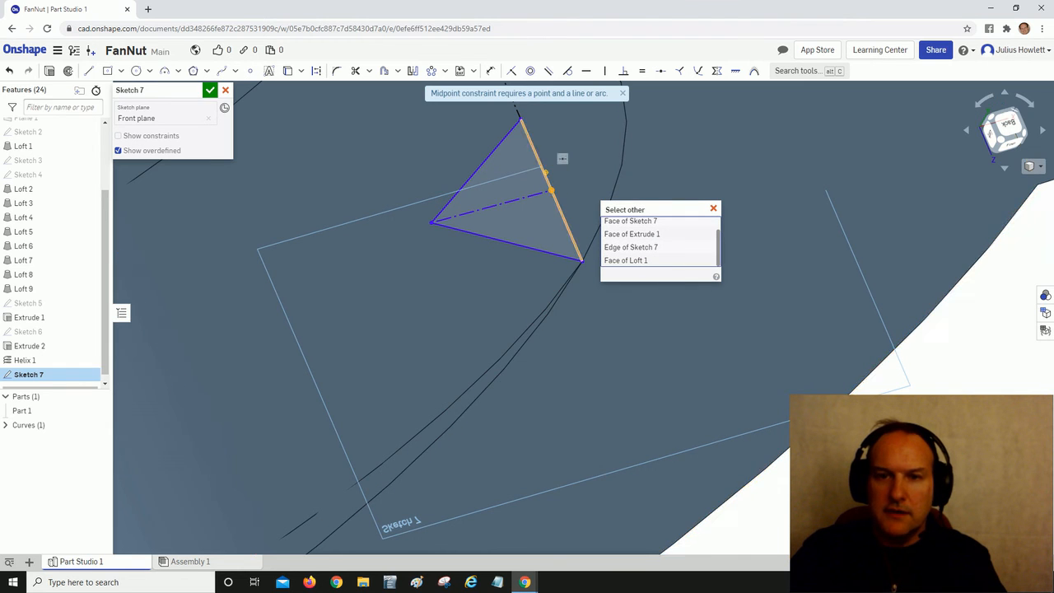
pyautogui.click(631, 247)
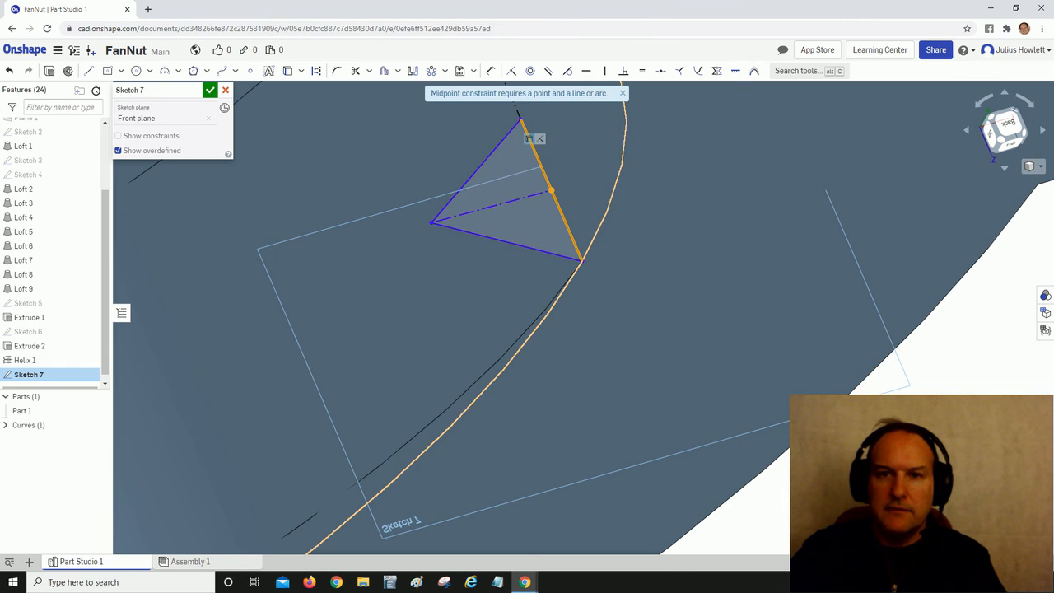
pyautogui.scroll(-2, 580, 210)
pyautogui.scroll(-1, 580, 212)
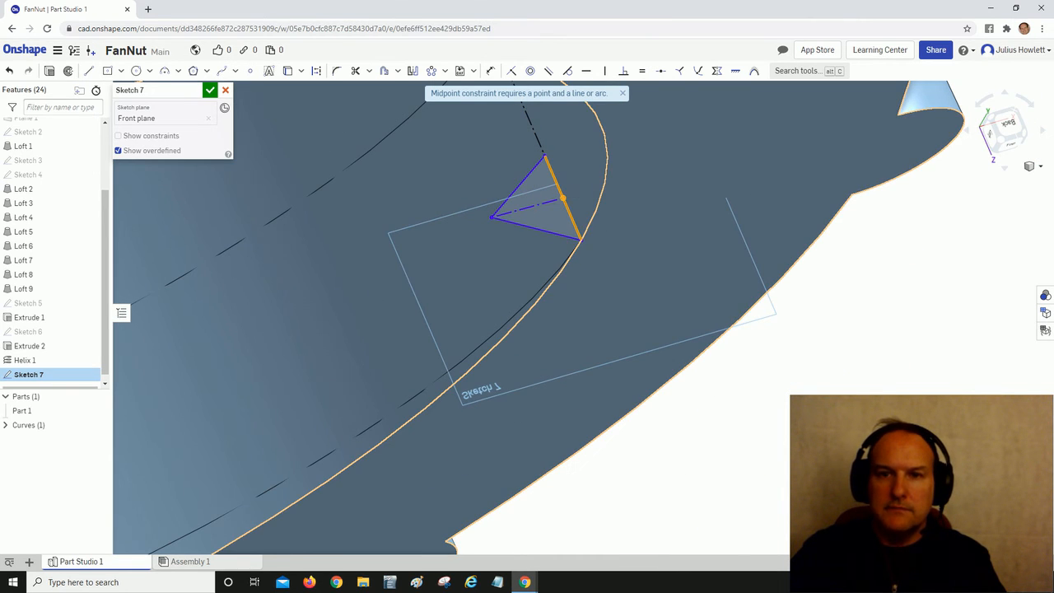
pyautogui.click(661, 71)
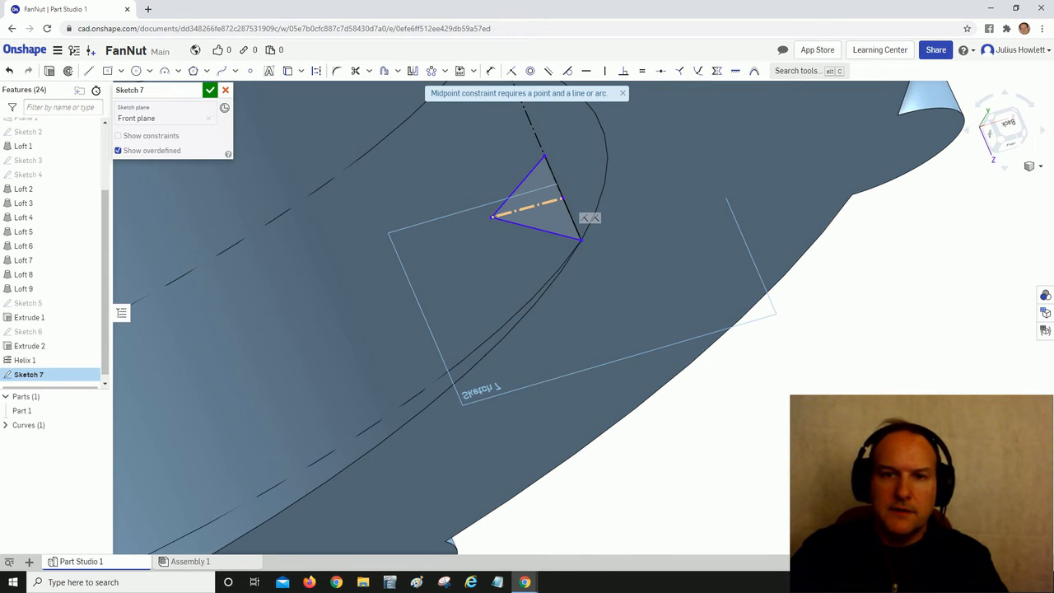
# - Make the centreline perpendicular to the construction wall line and set its length to 2 mm
pyautogui.click(550, 201)
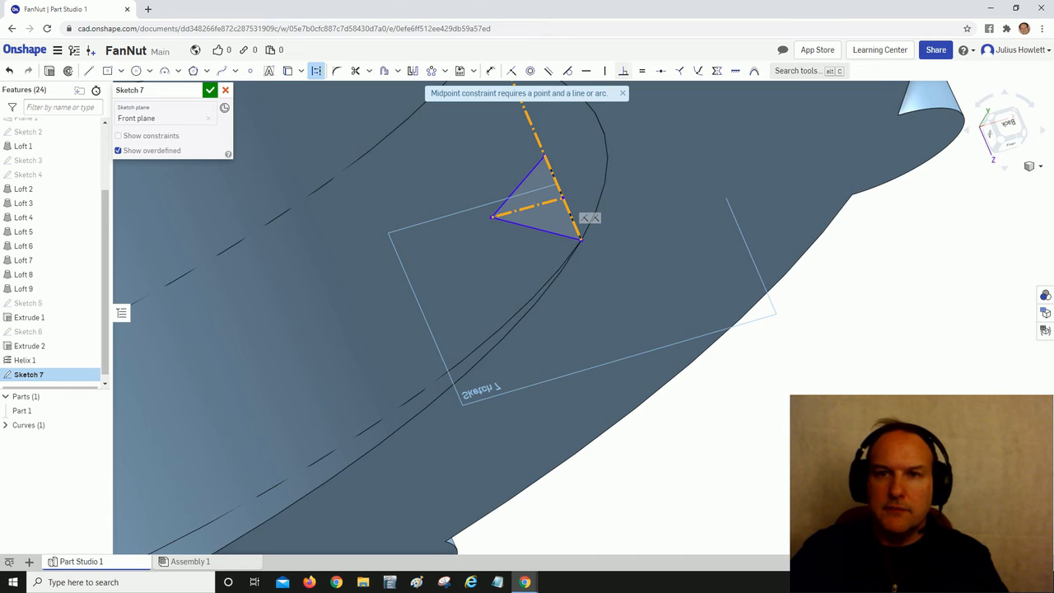
pyautogui.click(624, 71)
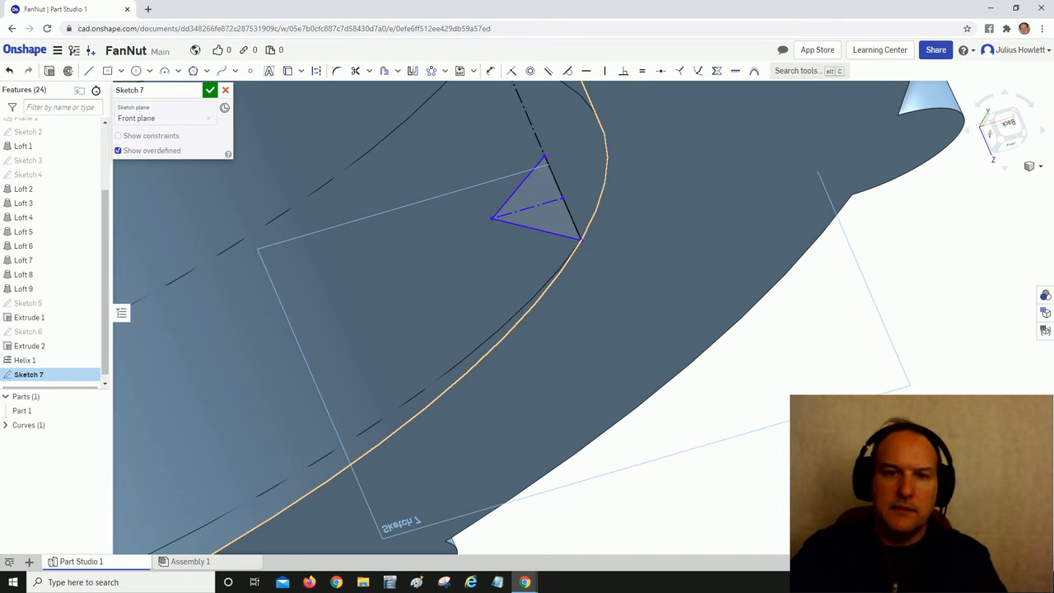
pyautogui.press('d')
pyautogui.click(528, 208)
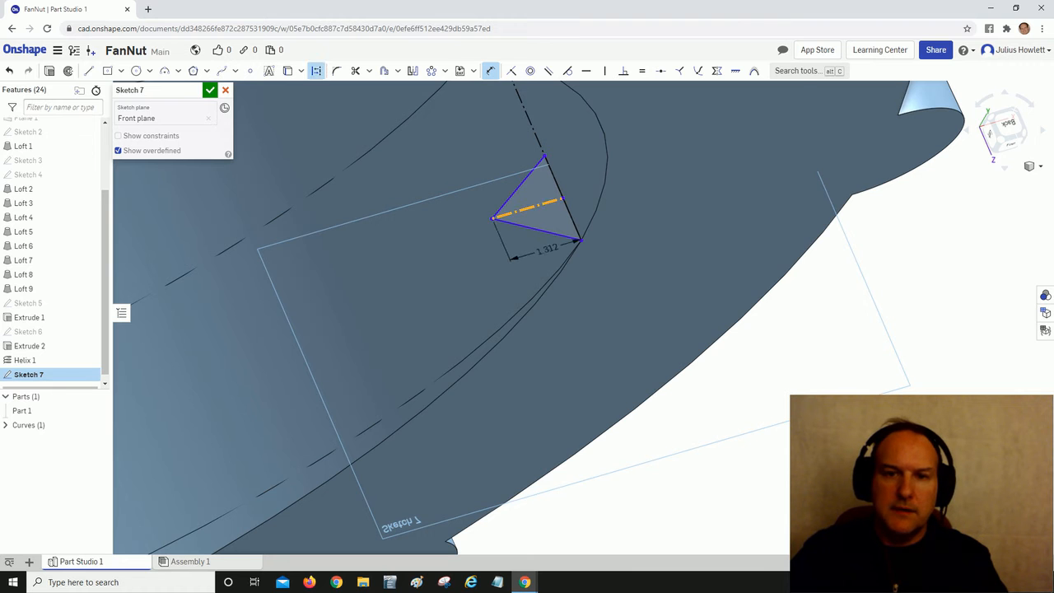
pyautogui.click(547, 249)
pyautogui.write('2')
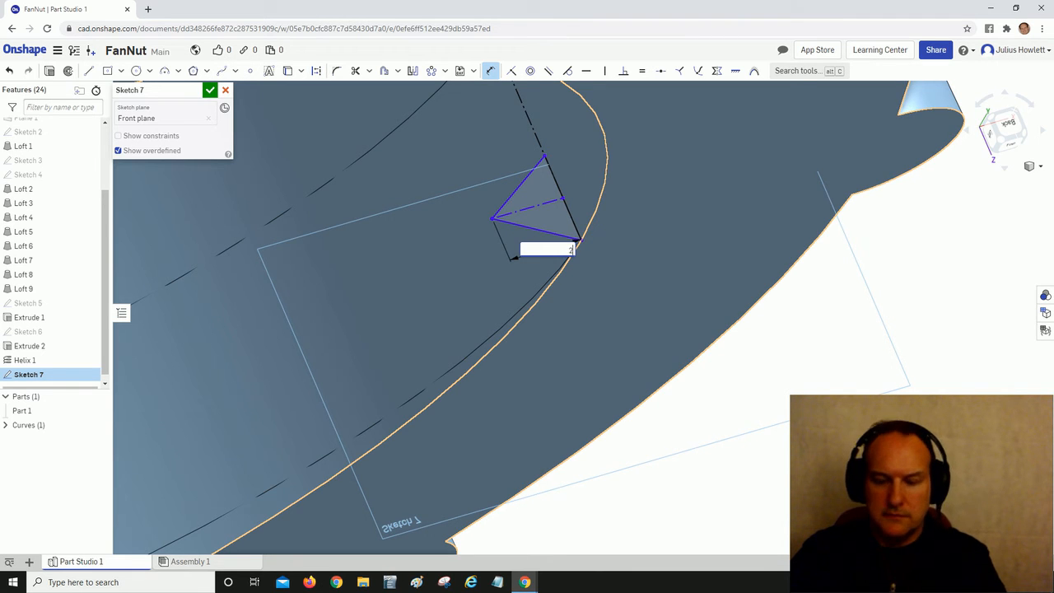
pyautogui.press('Return')
# - Constrain the triangle's two slanted sides to equal length
pyautogui.scroll(-5, 371, 200)
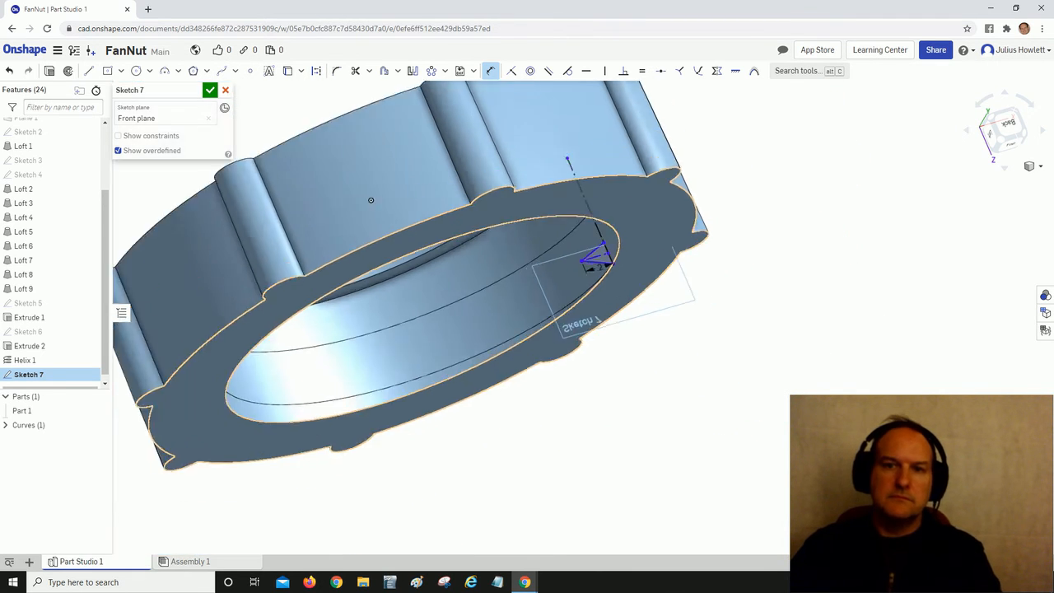
pyautogui.moveTo(371, 200)
pyautogui.mouseDown(button='right')
pyautogui.moveTo(494, 211)
pyautogui.moveTo(494, 198)
pyautogui.moveTo(445, 241)
pyautogui.moveTo(416, 226)
pyautogui.mouseUp(button='right')
pyautogui.scroll(5, 531, 291)
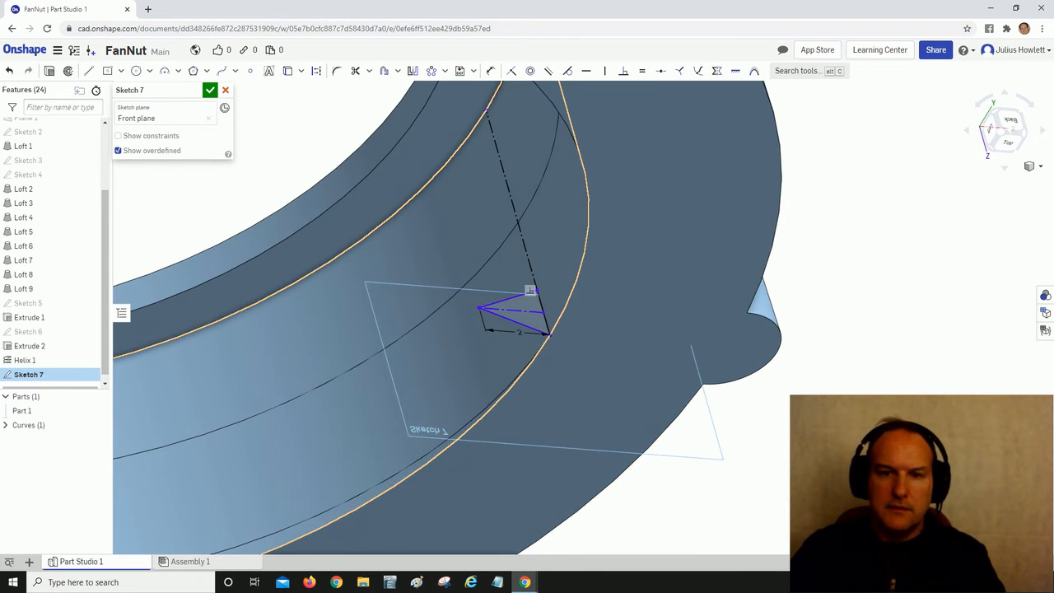
pyautogui.click(516, 296)
pyautogui.click(518, 323)
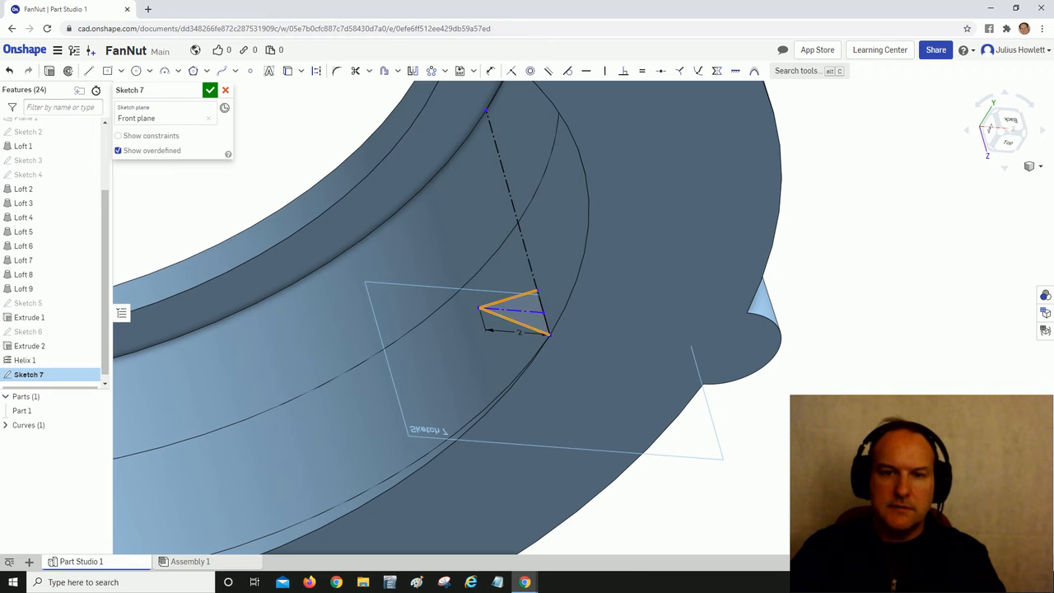
pyautogui.press('e')
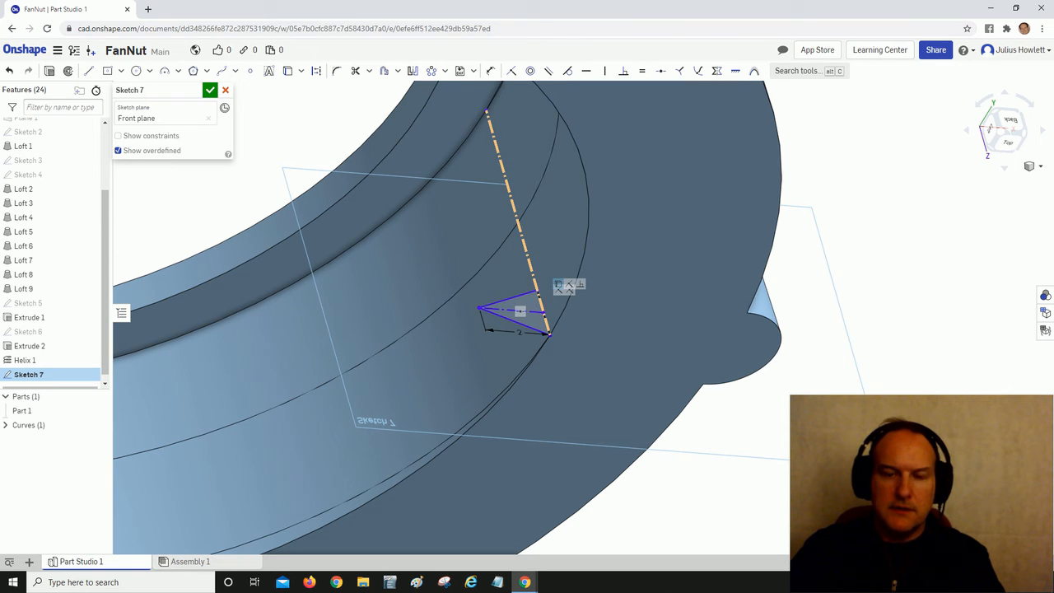
# - Try to make the triangle's wall side equal in length to the slanted side farther from the helix end
pyautogui.rightClick(550, 299)
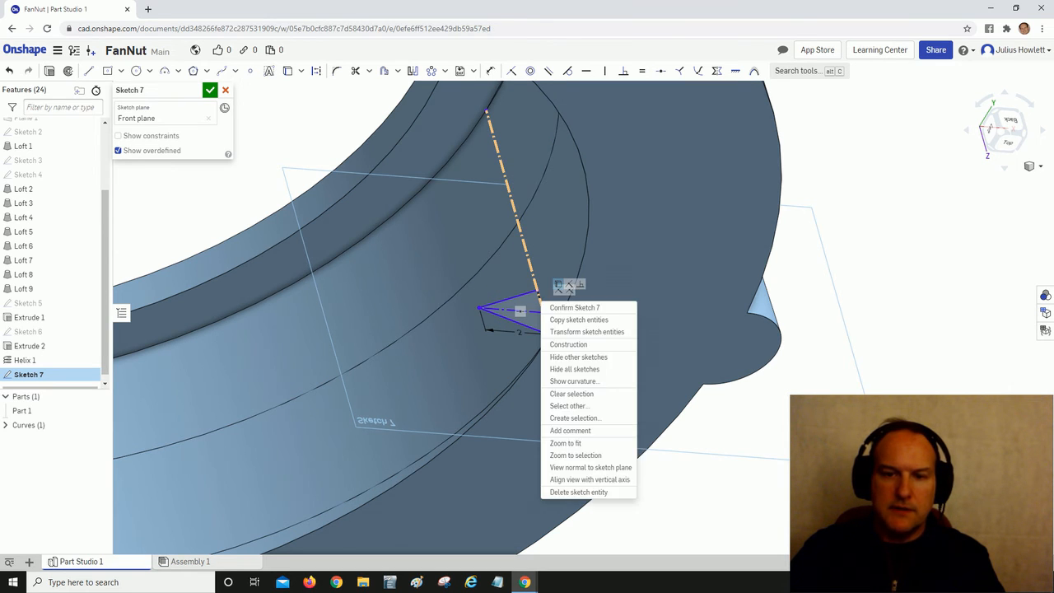
pyautogui.click(589, 405)
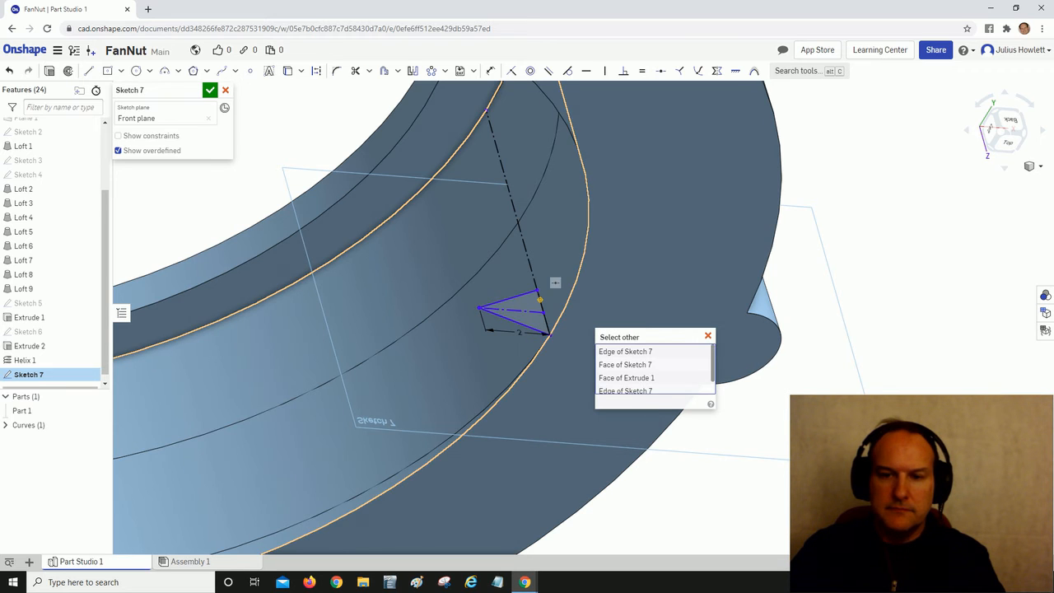
pyautogui.scroll(-1, 654, 370)
pyautogui.click(626, 374)
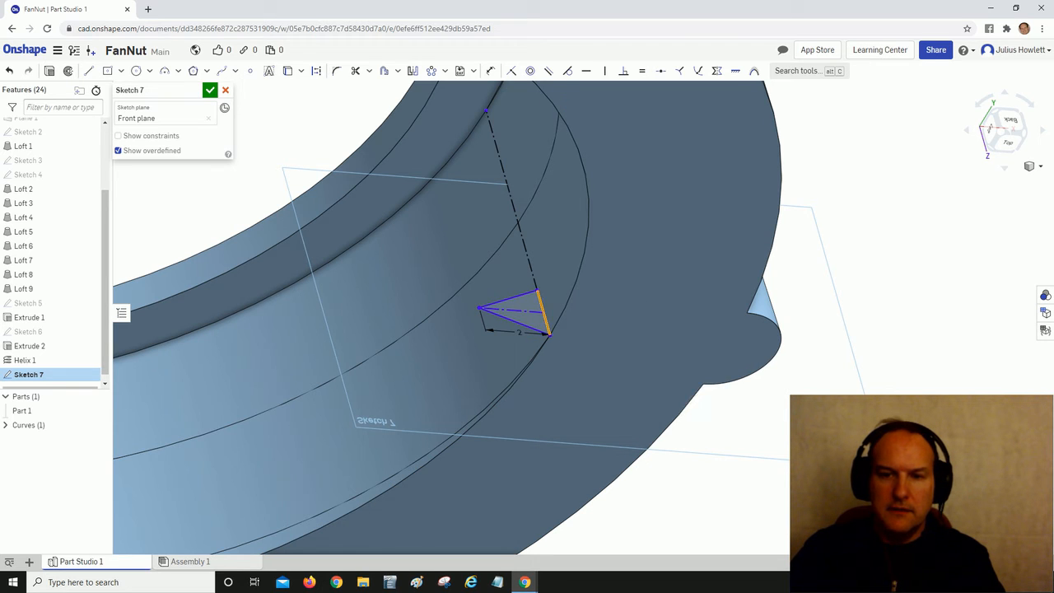
pyautogui.click(509, 299)
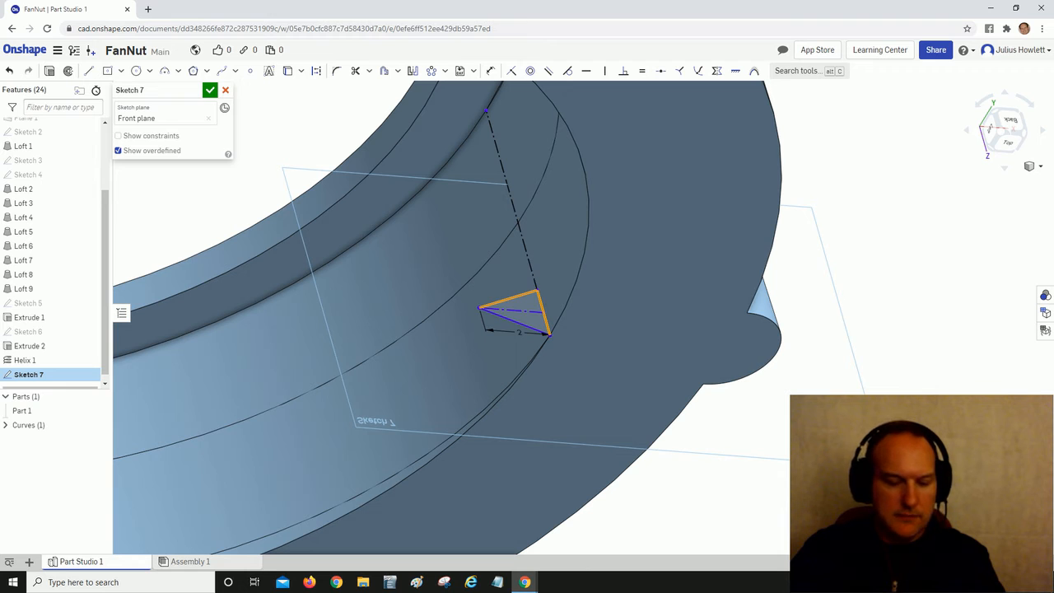
pyautogui.press('e')
# - Narrow the triangle slightly by moving its wall corner farther from the helix end along the construction line
pyautogui.scroll(-5, 420, 223)
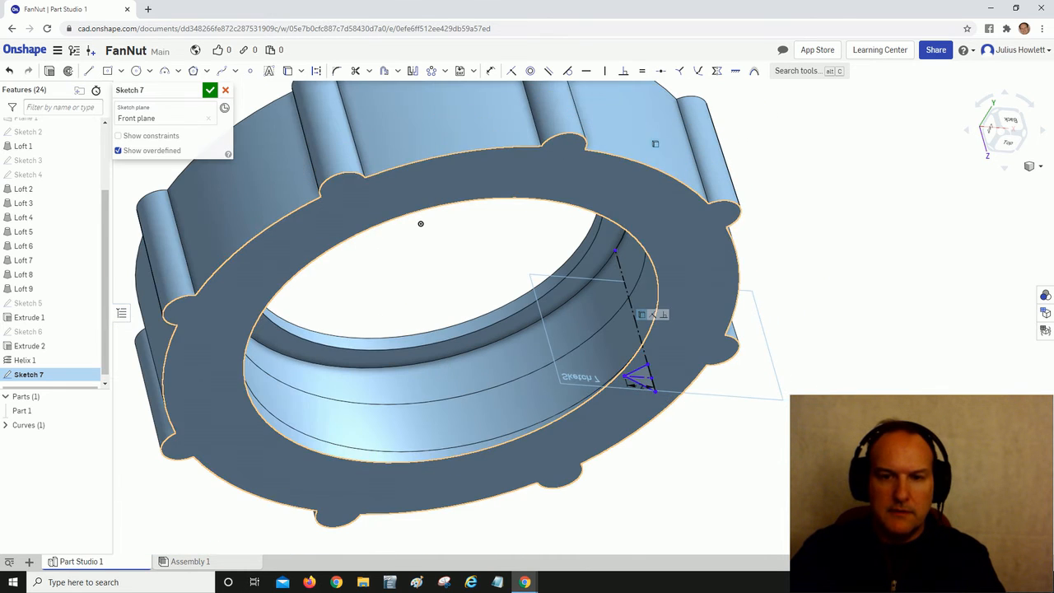
pyautogui.scroll(5, 695, 416)
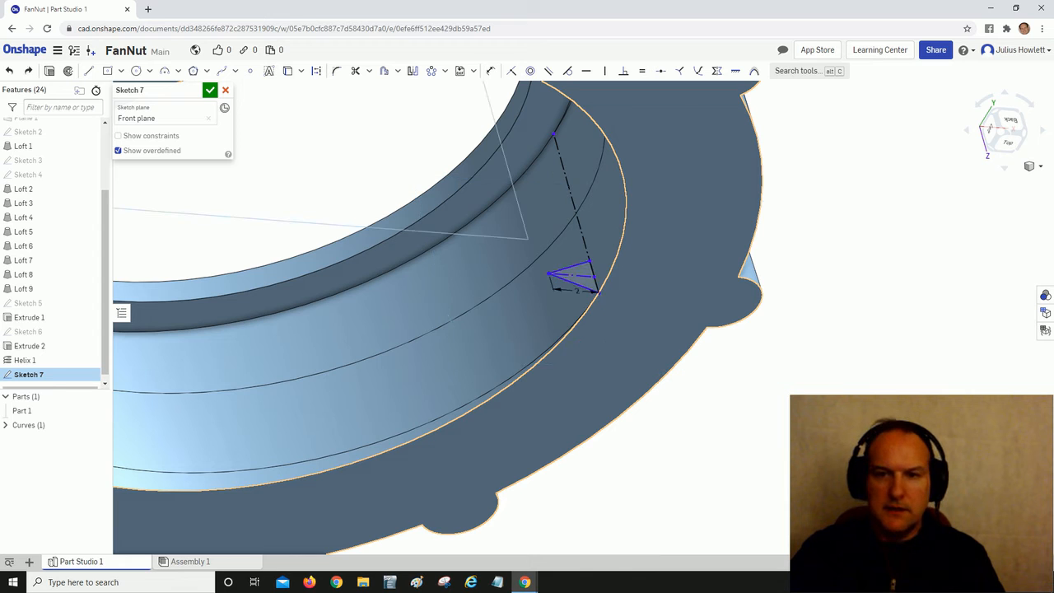
pyautogui.scroll(5, 599, 387)
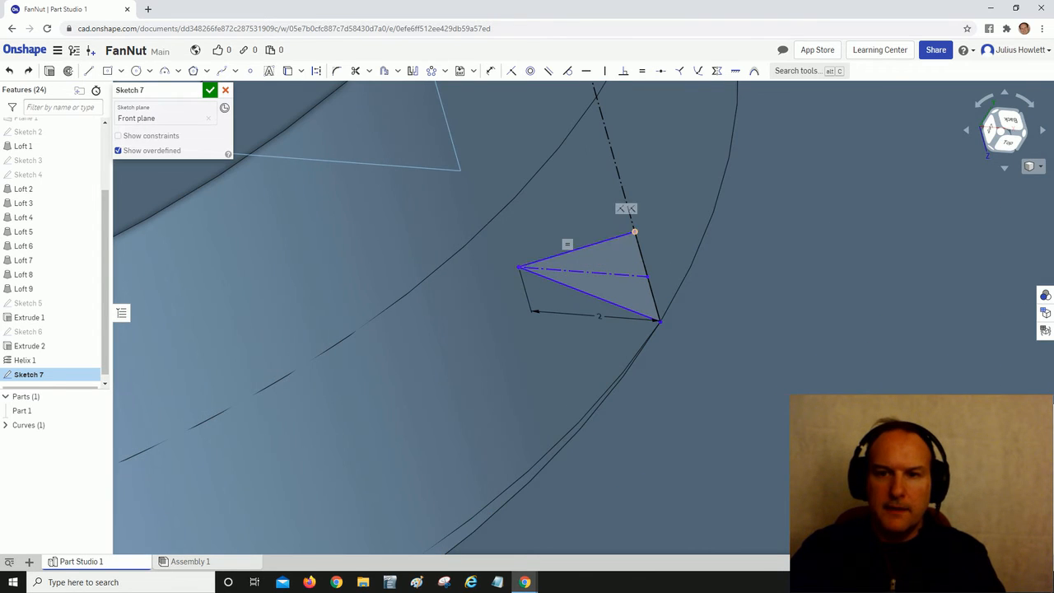
pyautogui.moveTo(634, 232)
pyautogui.mouseDown()
pyautogui.moveTo(631, 223)
pyautogui.moveTo(640, 254)
pyautogui.moveTo(630, 218)
pyautogui.moveTo(637, 240)
pyautogui.mouseUp()
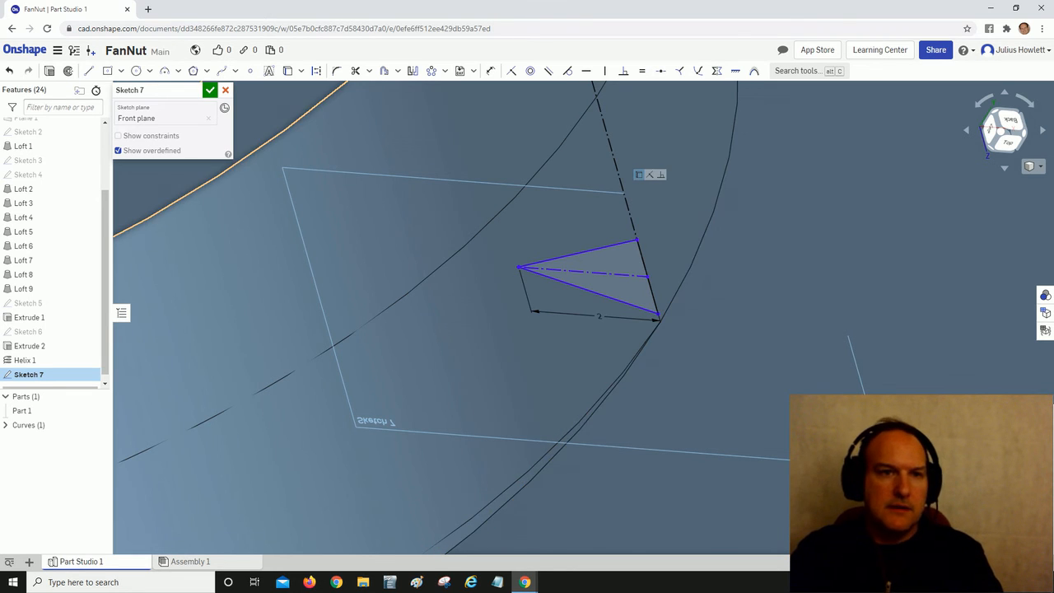
# - Place a sketch point on the construction line's endpoint at the helix
pyautogui.click(251, 71)
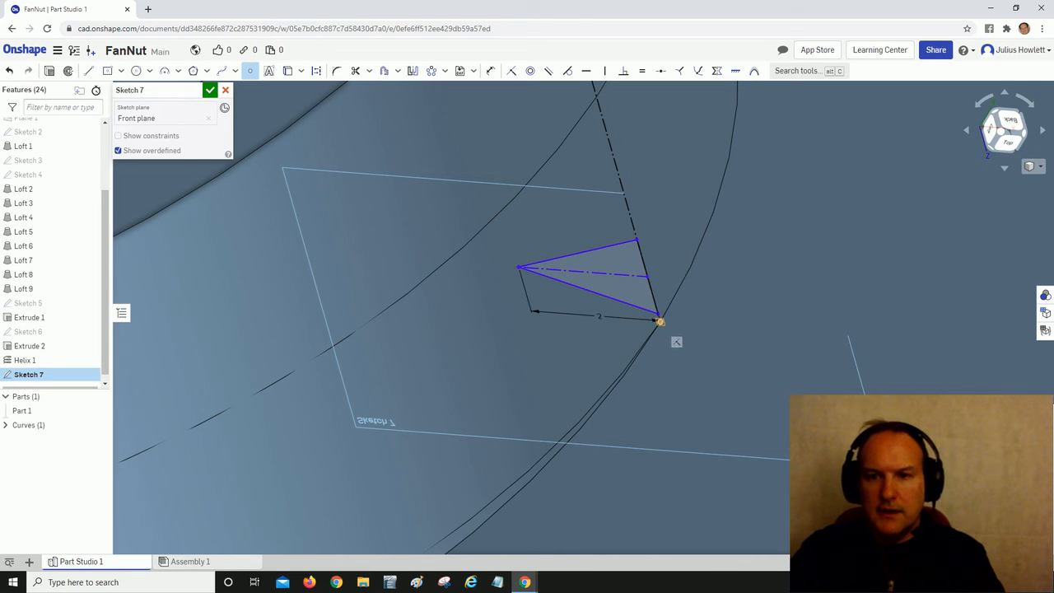
pyautogui.click(659, 321)
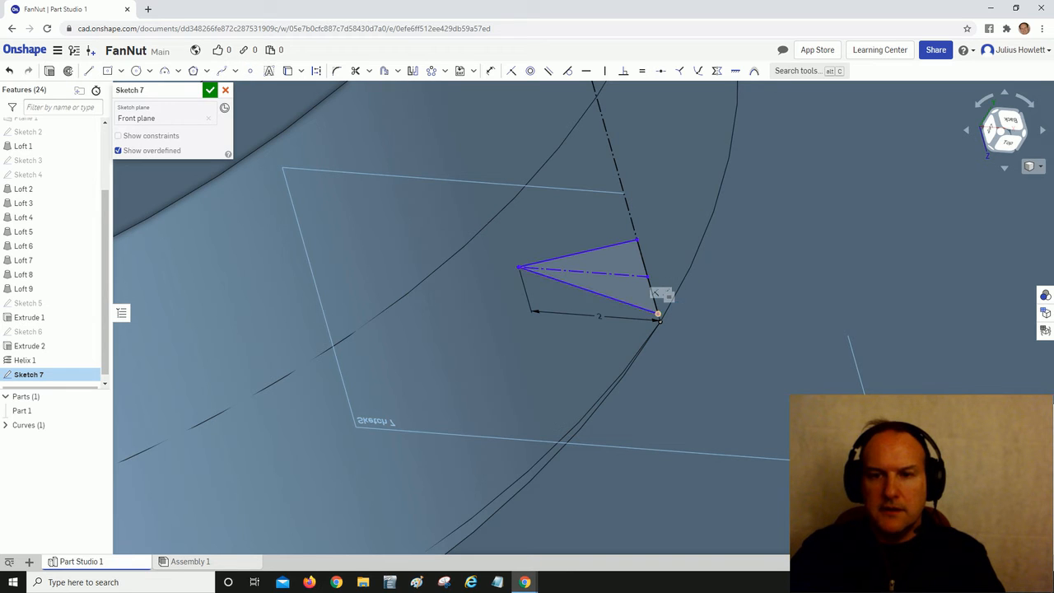
# - Move the triangle's wall corner onto the construction line's endpoint at the helix
pyautogui.moveTo(657, 313); pyautogui.dragTo(660, 321)
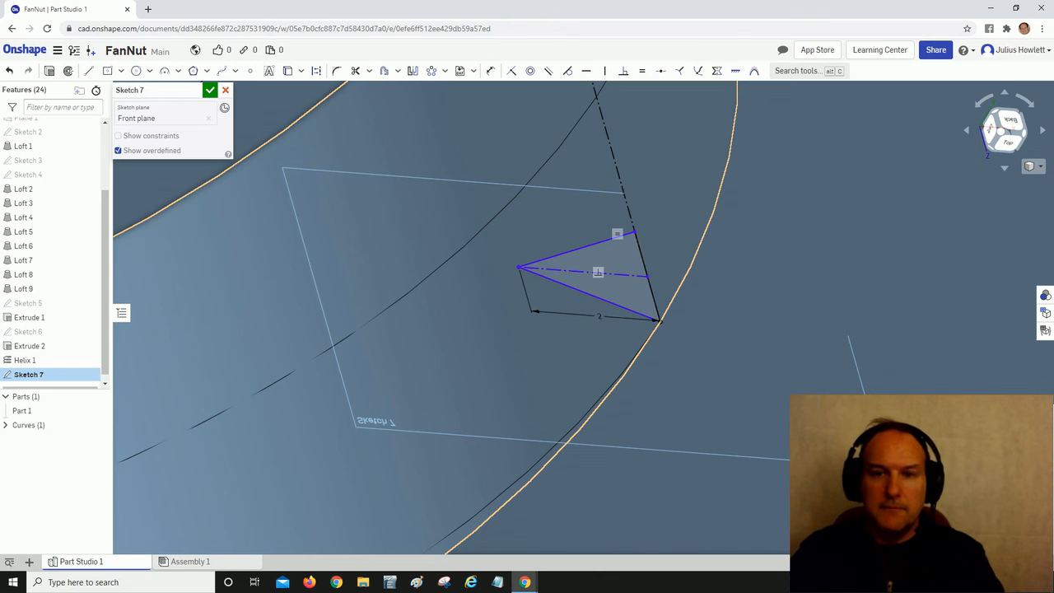
pyautogui.click(578, 250)
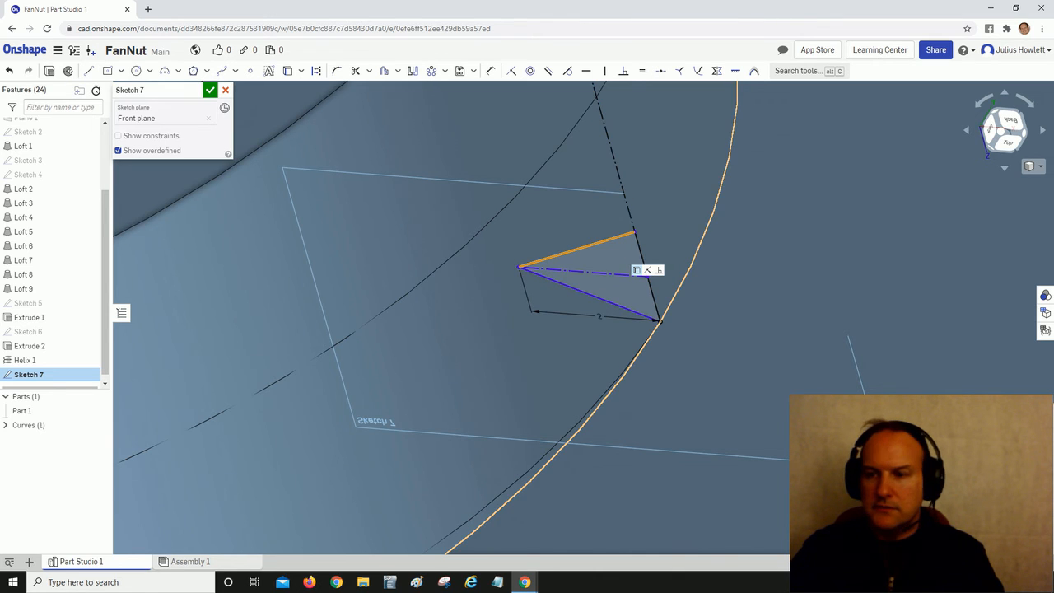
pyautogui.scroll(-5, 716, 313)
pyautogui.press('space')
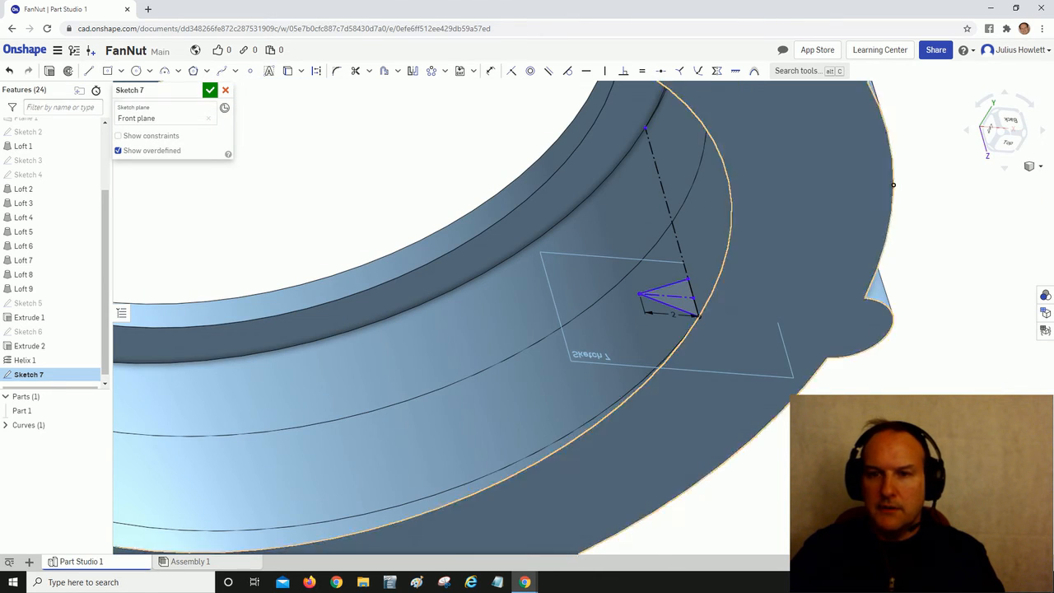
pyautogui.scroll(5, 686, 290)
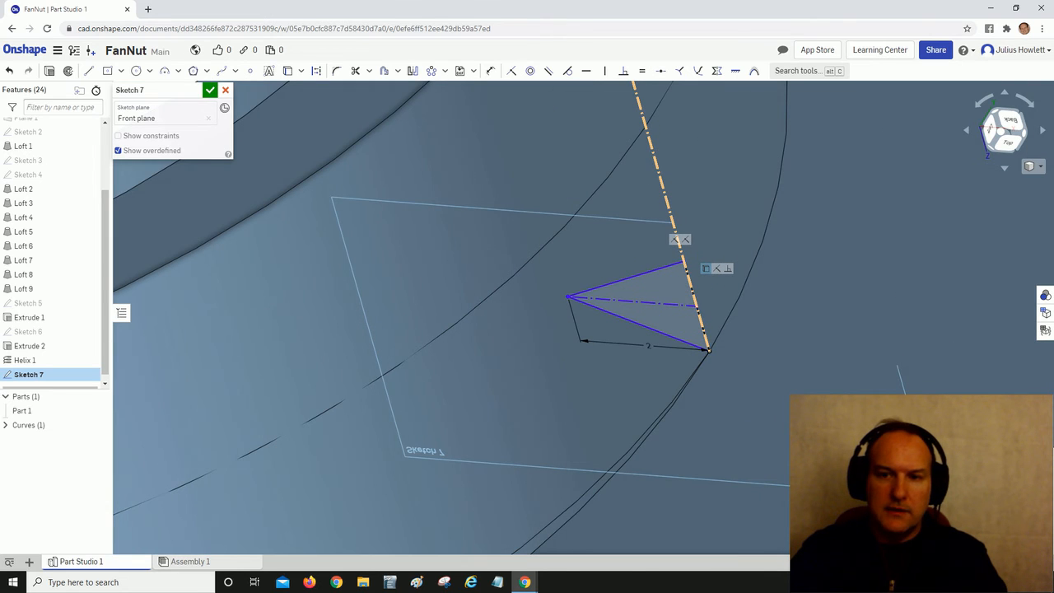
# - Dimension the triangle's side lying along the construction line to 1.6 mm
pyautogui.rightClick(690, 287)
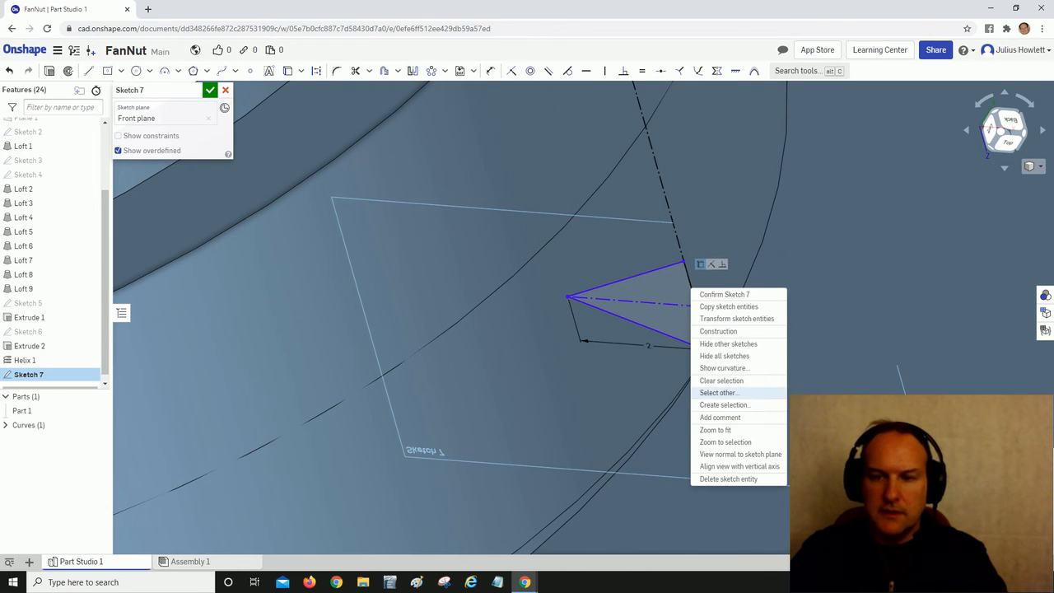
pyautogui.click(718, 393)
pyautogui.scroll(-4, 727, 344)
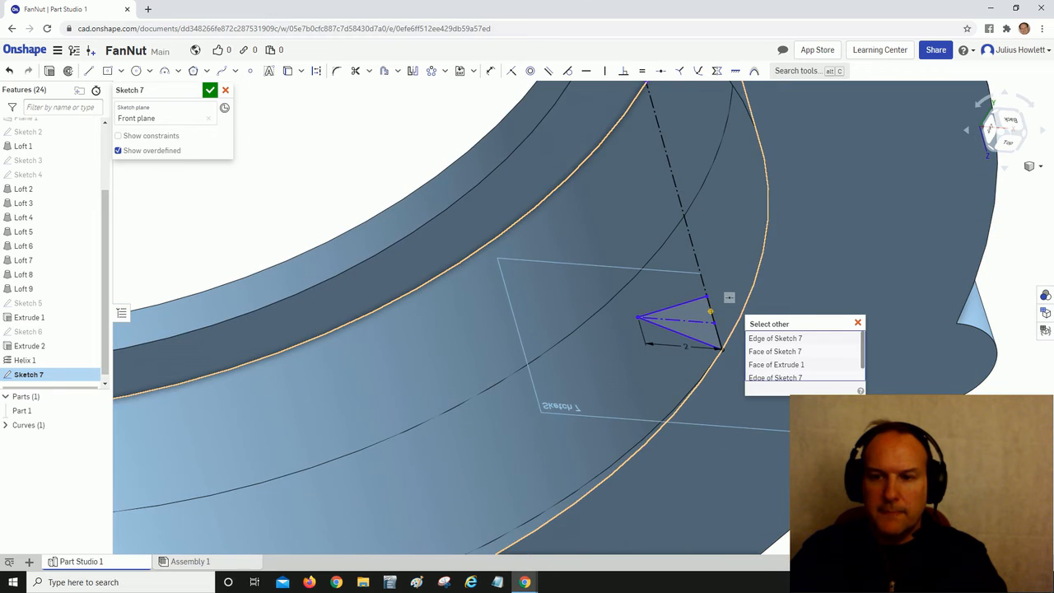
pyautogui.click(775, 361)
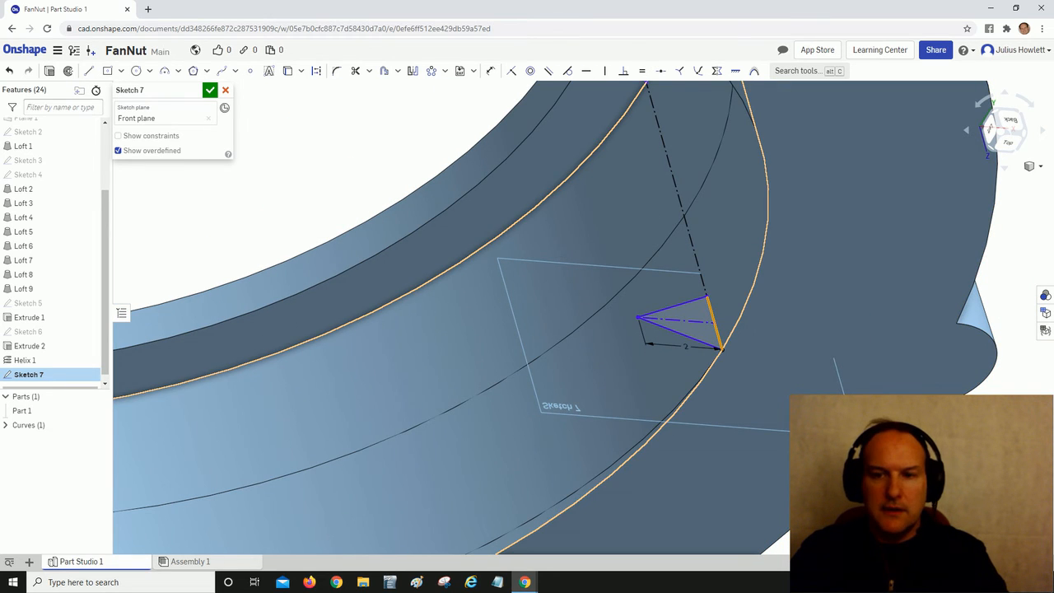
pyautogui.press('d')
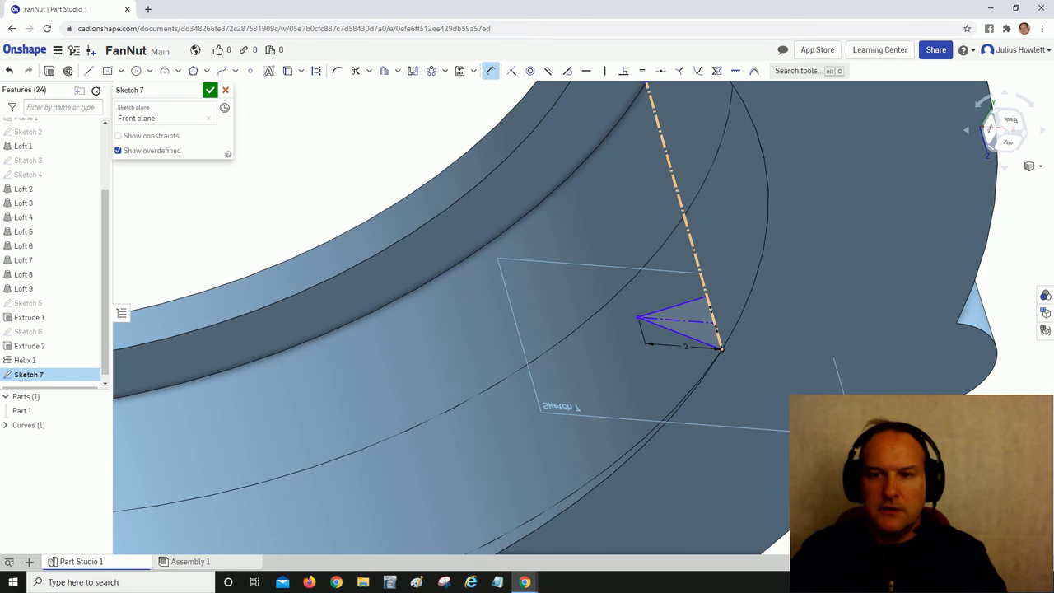
pyautogui.rightClick(711, 317)
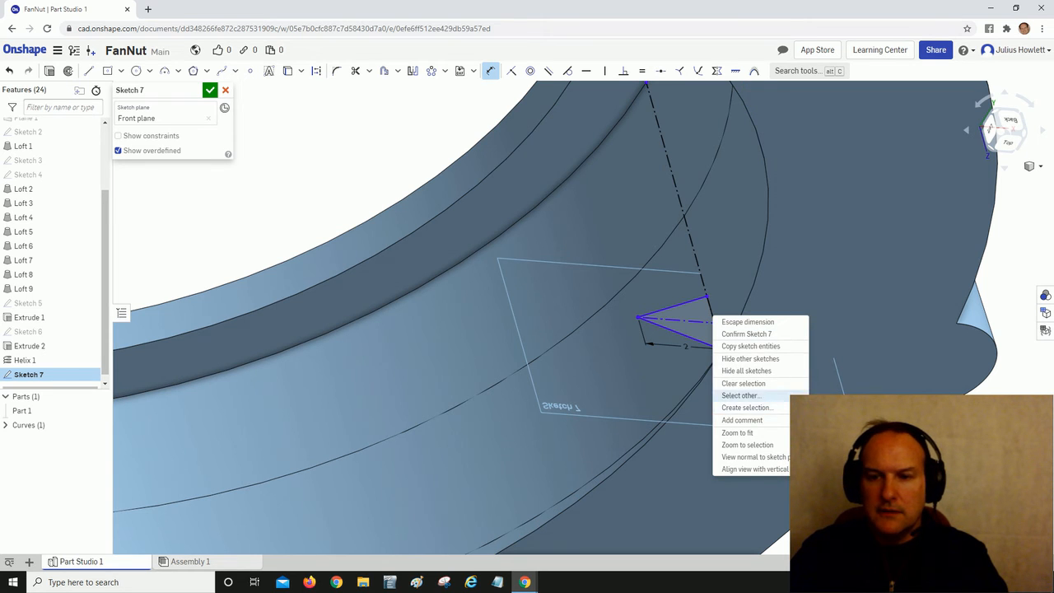
pyautogui.click(794, 392)
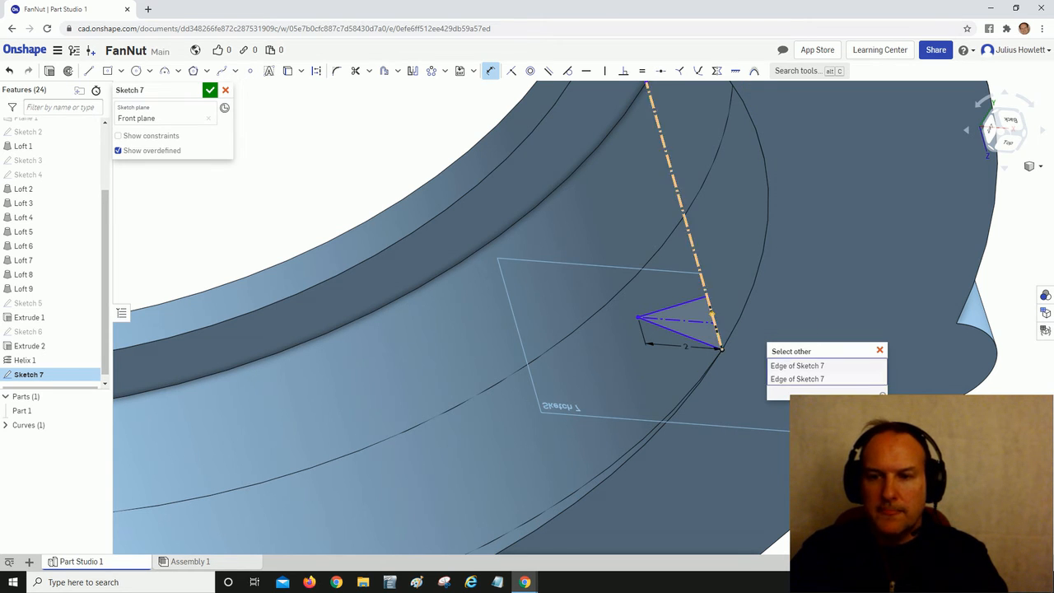
pyautogui.moveTo(791, 351)
pyautogui.mouseDown()
pyautogui.moveTo(626, 281)
pyautogui.moveTo(403, 241)
pyautogui.mouseUp()
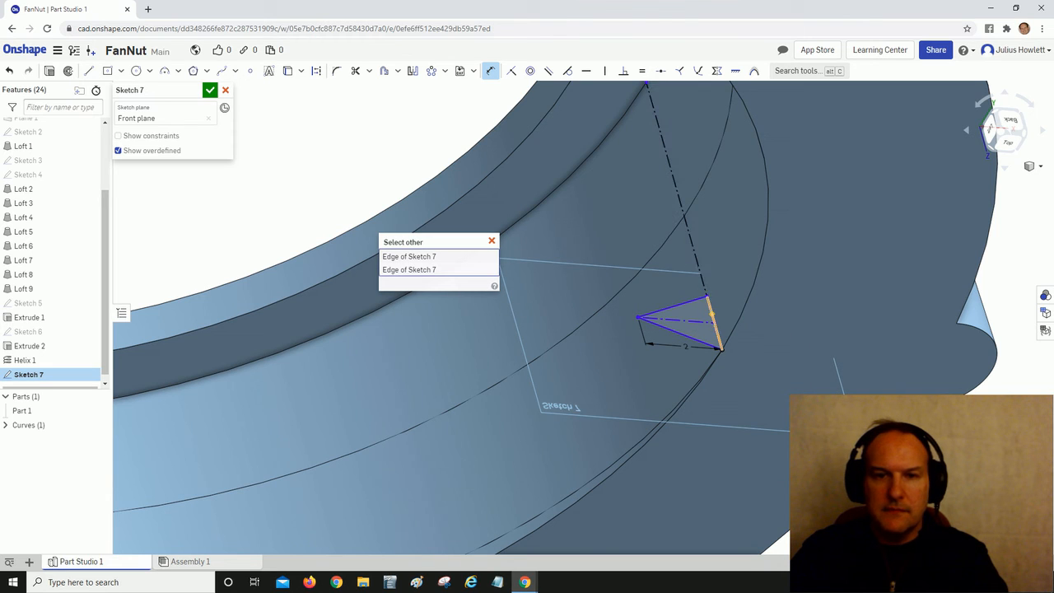
pyautogui.click(410, 270)
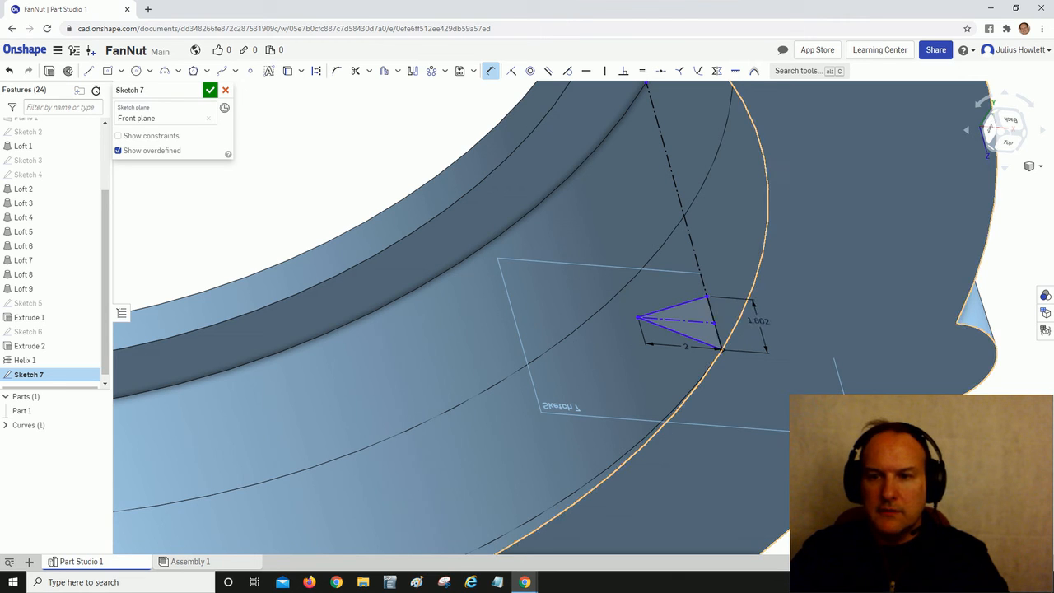
pyautogui.click(756, 321)
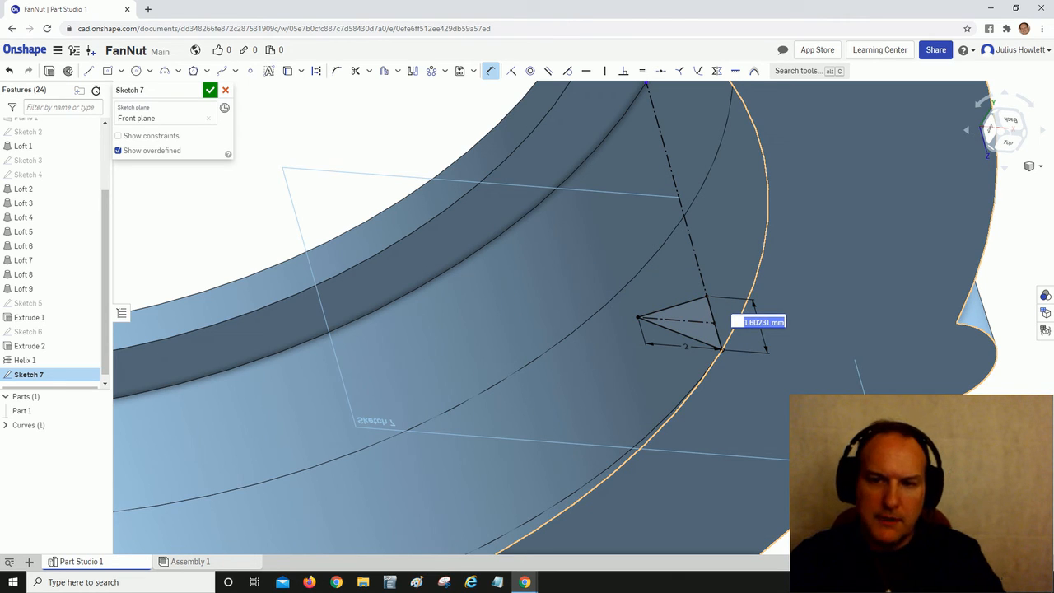
pyautogui.write('1.5')
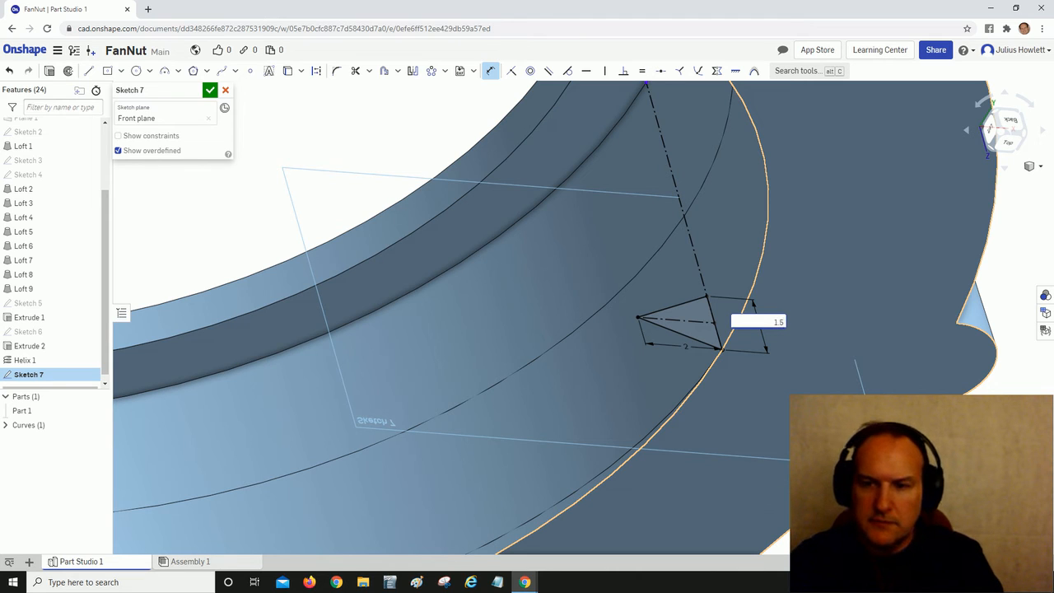
pyautogui.press('Return')
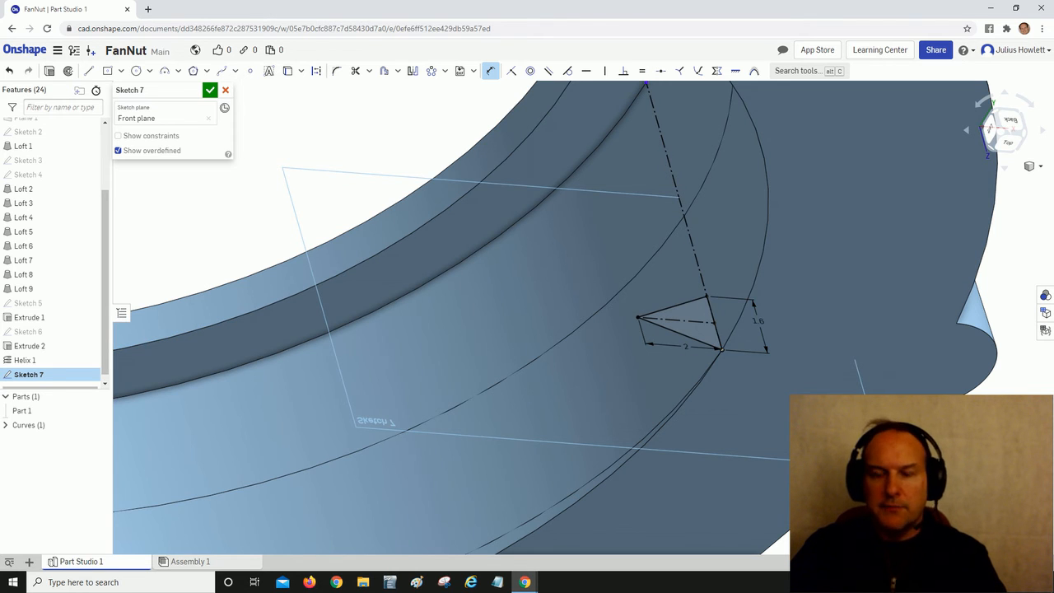
# - Check the triangular thread profile against the nut's inner wall and finish its sketch
pyautogui.scroll(-10, 498, 252)
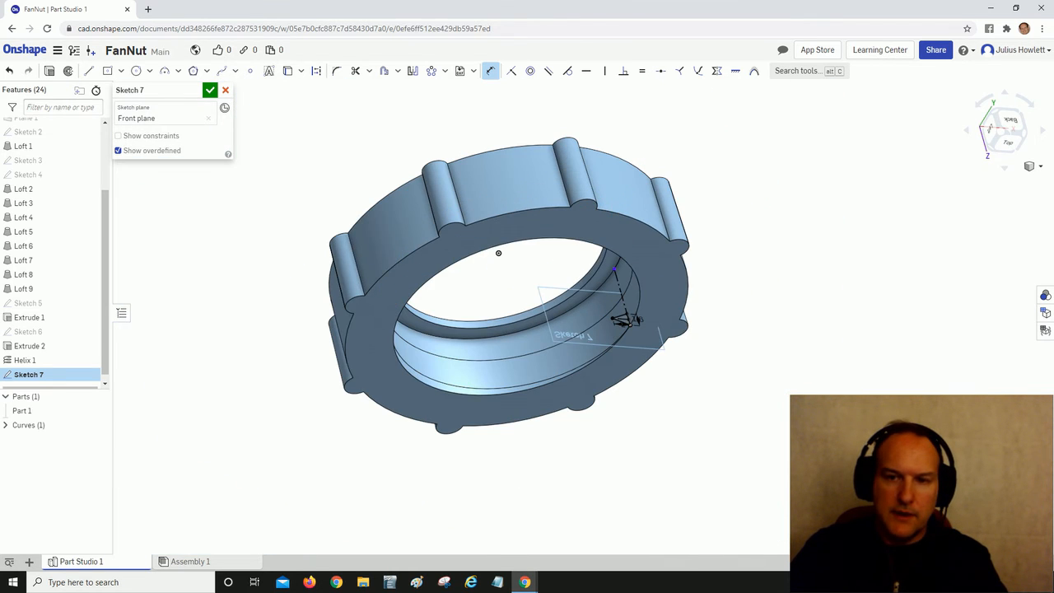
pyautogui.scroll(10, 618, 280)
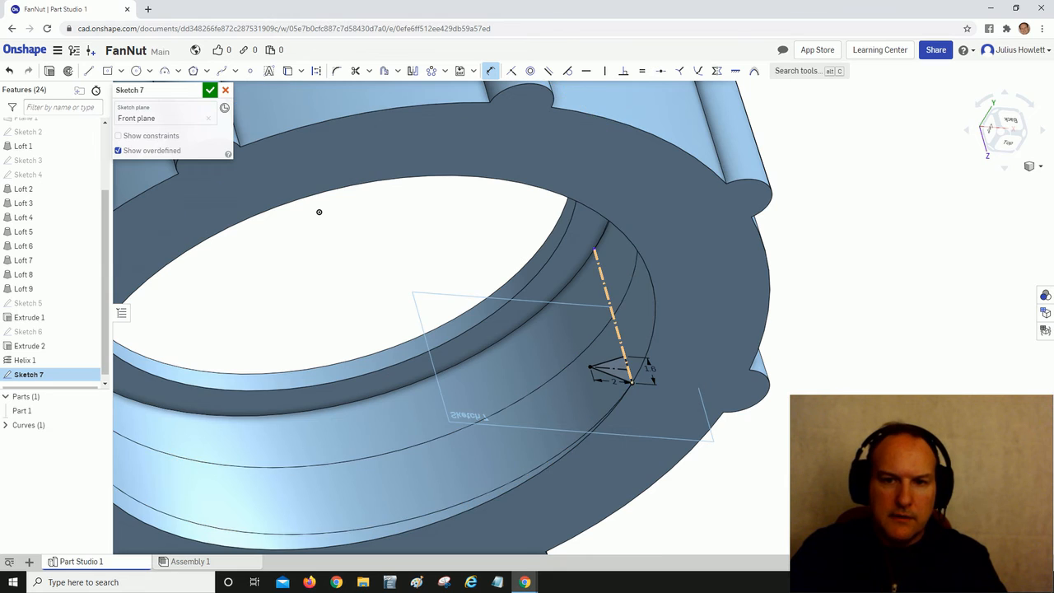
pyautogui.scroll(2, 603, 273)
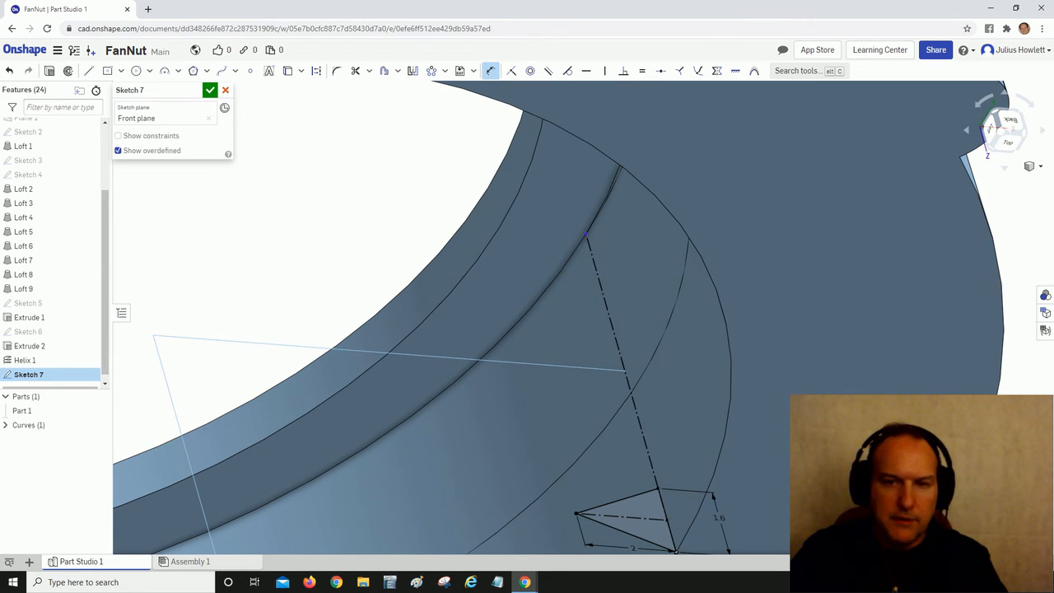
pyautogui.scroll(-10, 365, 242)
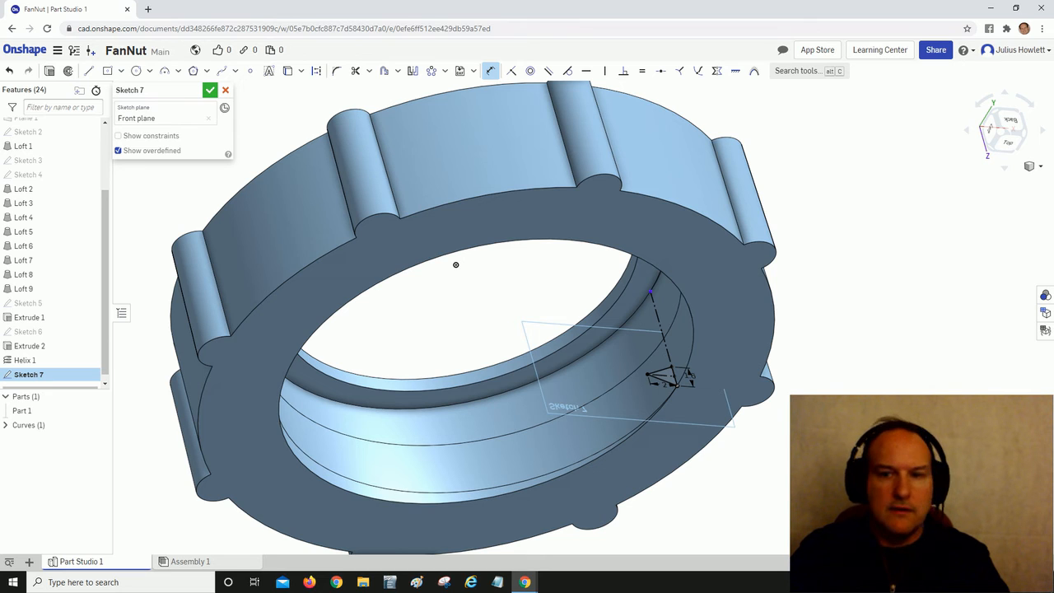
pyautogui.click(210, 89)
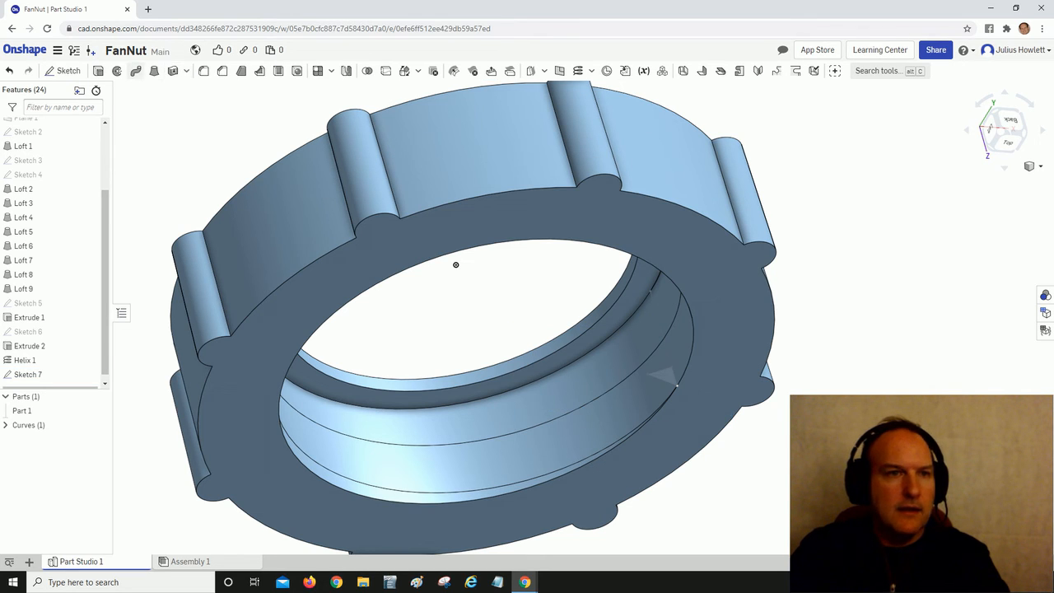
# - Sweep the triangular profile along the helix as a solid added to Part 1 to form the internal thread
pyautogui.click(135, 71)
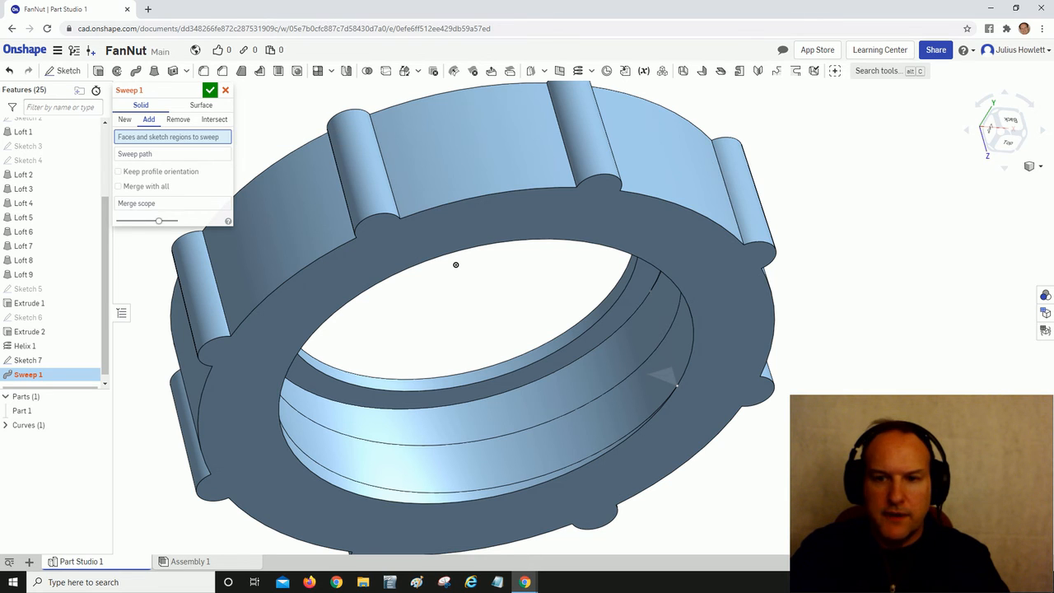
pyautogui.click(665, 376)
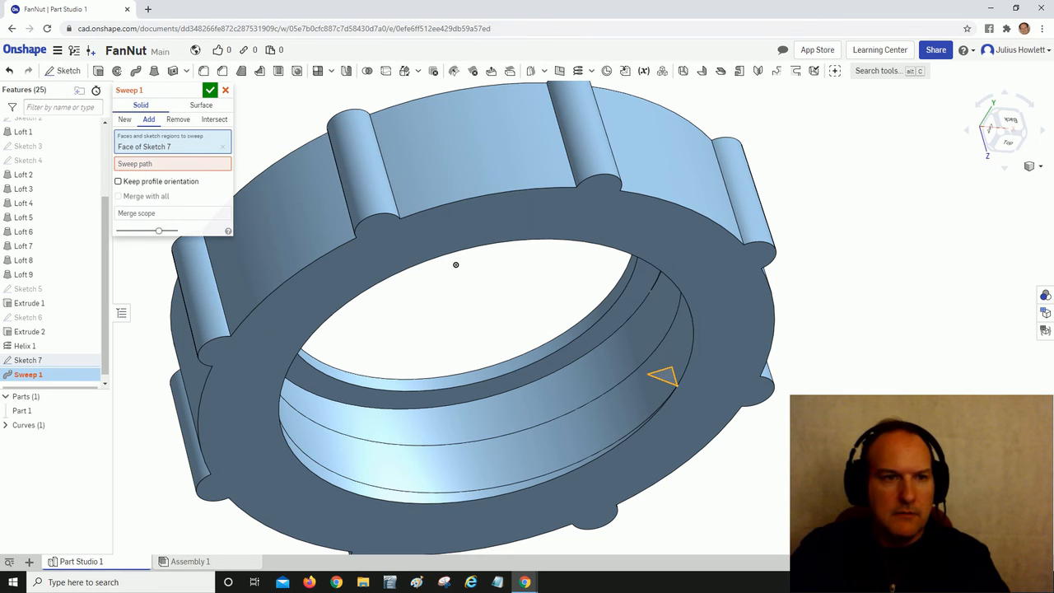
pyautogui.click(172, 163)
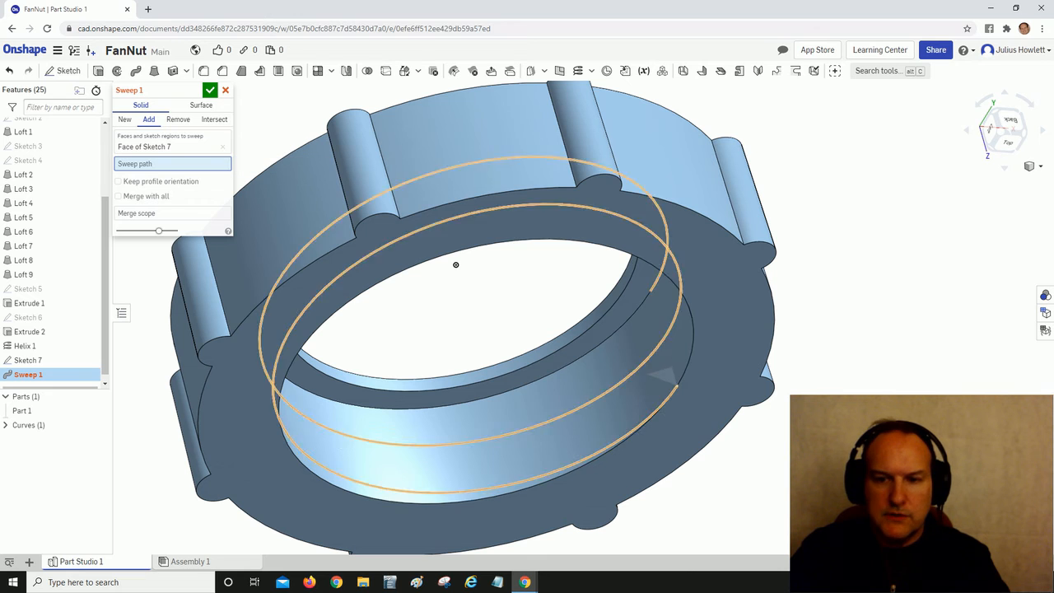
pyautogui.click(455, 264)
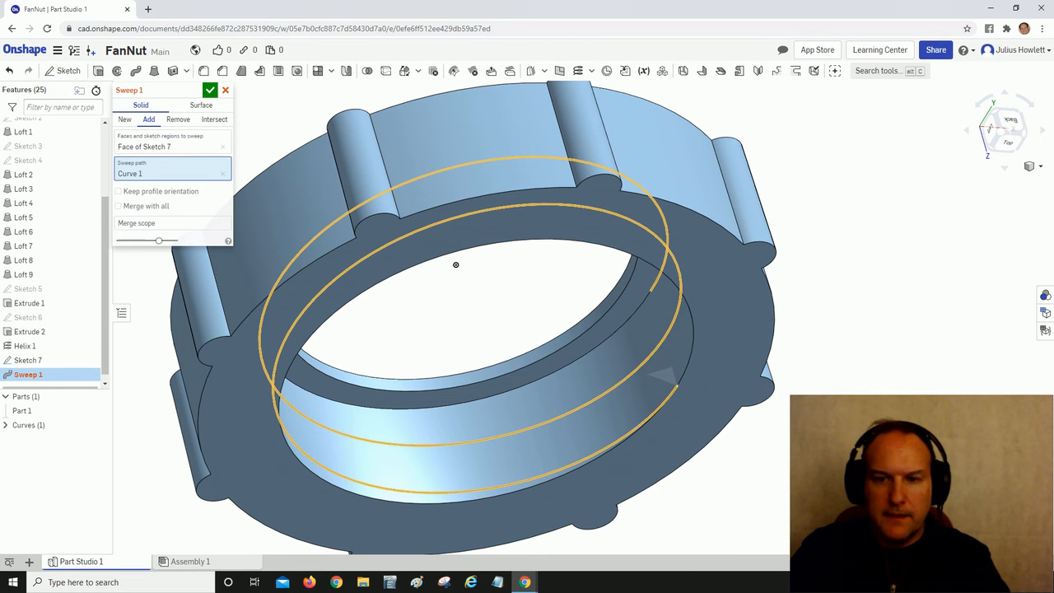
pyautogui.scroll(-5, 484, 312)
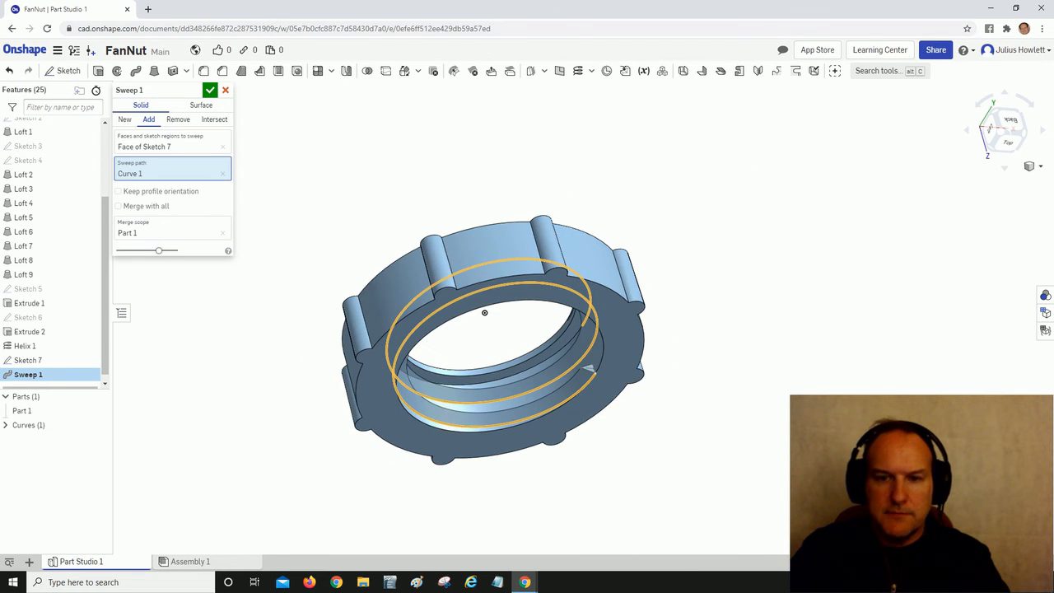
pyautogui.moveTo(484, 313)
pyautogui.mouseDown(button='right')
pyautogui.moveTo(480, 299)
pyautogui.moveTo(500, 296)
pyautogui.moveTo(487, 303)
pyautogui.moveTo(484, 294)
pyautogui.mouseUp(button='right')
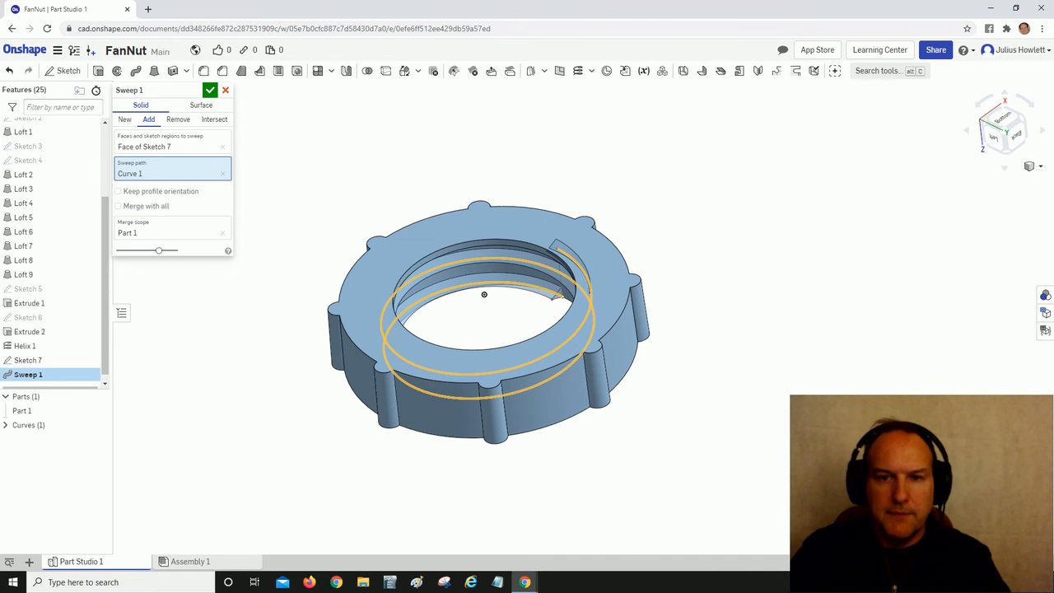
pyautogui.moveTo(484, 294); pyautogui.dragTo(502, 297, button='right')
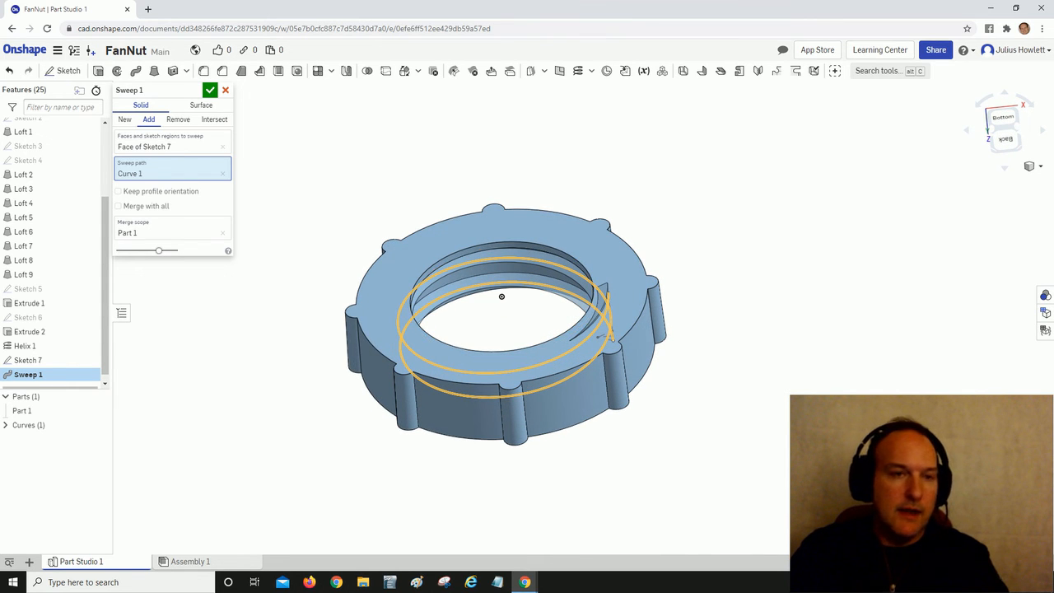
pyautogui.press('Return')
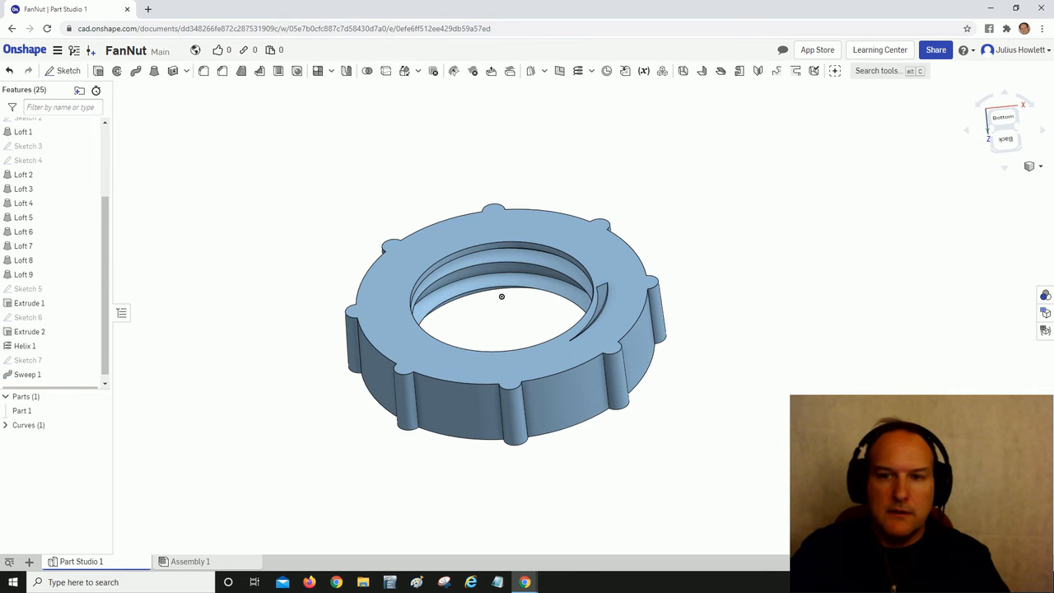
# - Create a plane offset 3 mm from the disc face where the thread breaks through, and start a sketch on it
pyautogui.moveTo(502, 296)
pyautogui.mouseDown(button='right')
pyautogui.moveTo(501, 320)
pyautogui.moveTo(497, 297)
pyautogui.mouseUp(button='right')
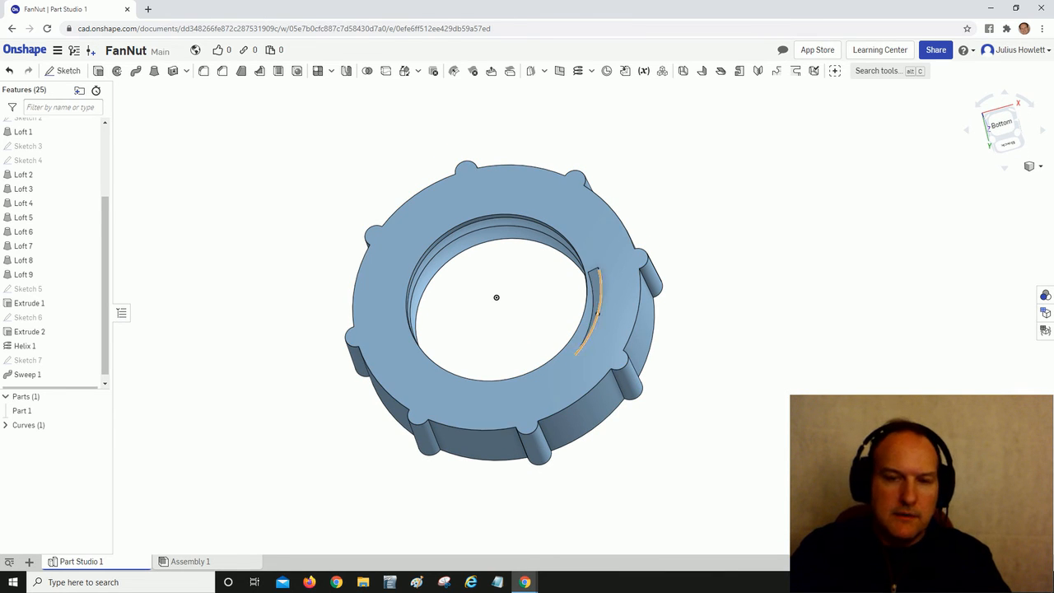
pyautogui.moveTo(497, 297)
pyautogui.mouseDown(button='right')
pyautogui.moveTo(479, 247)
pyautogui.moveTo(478, 298)
pyautogui.mouseUp(button='right')
pyautogui.rightClick(581, 224)
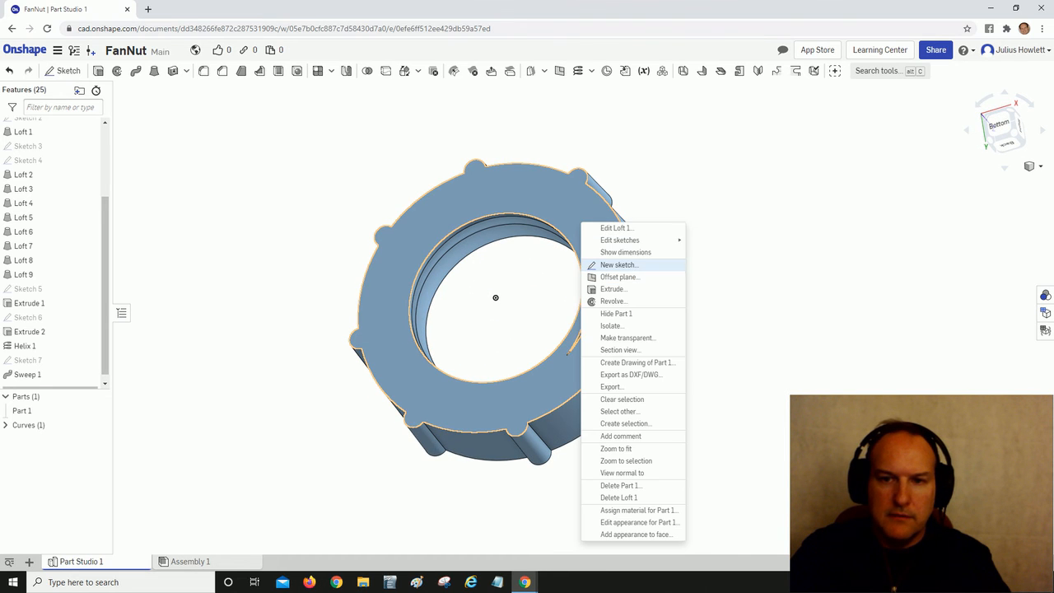
pyautogui.click(619, 277)
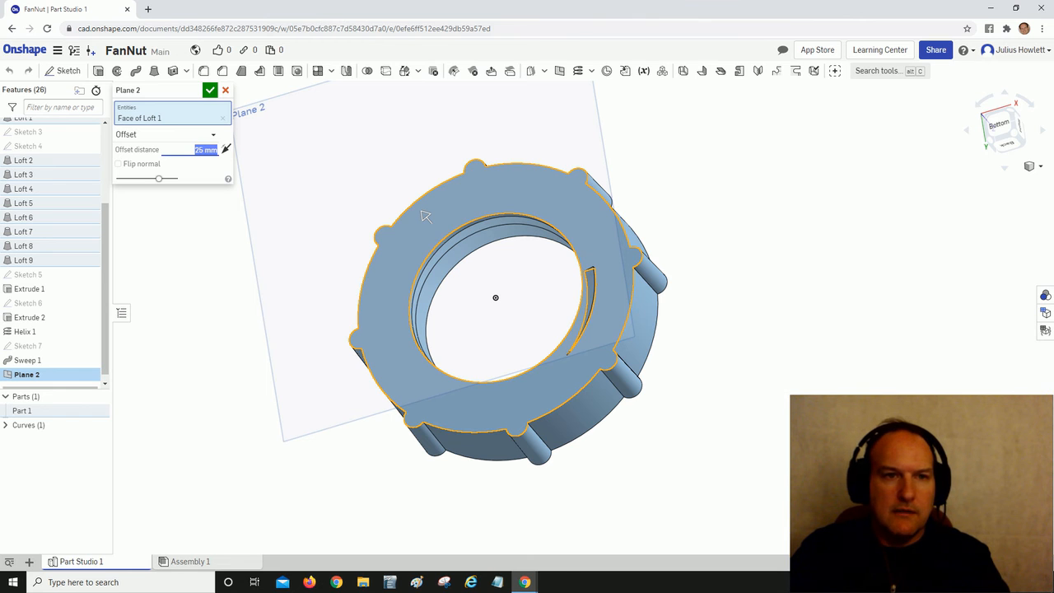
pyautogui.write('3')
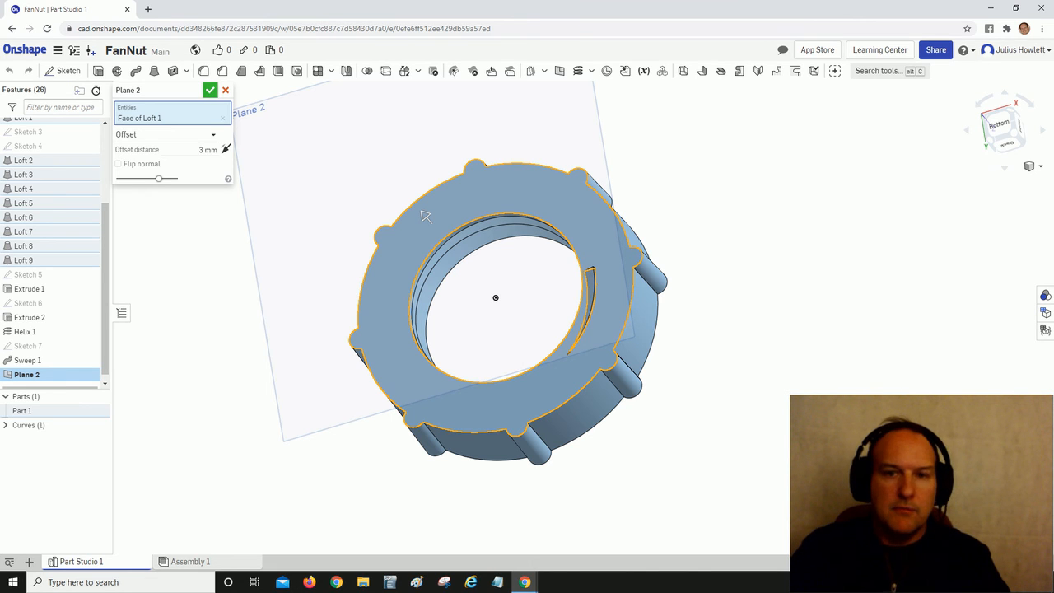
pyautogui.press('Return')
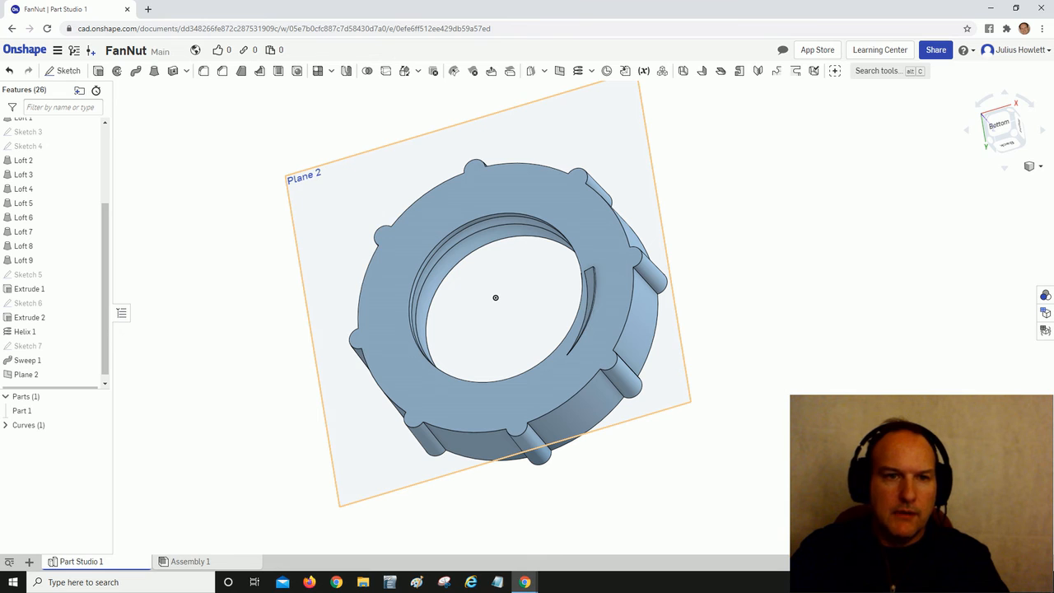
pyautogui.rightClick(322, 183)
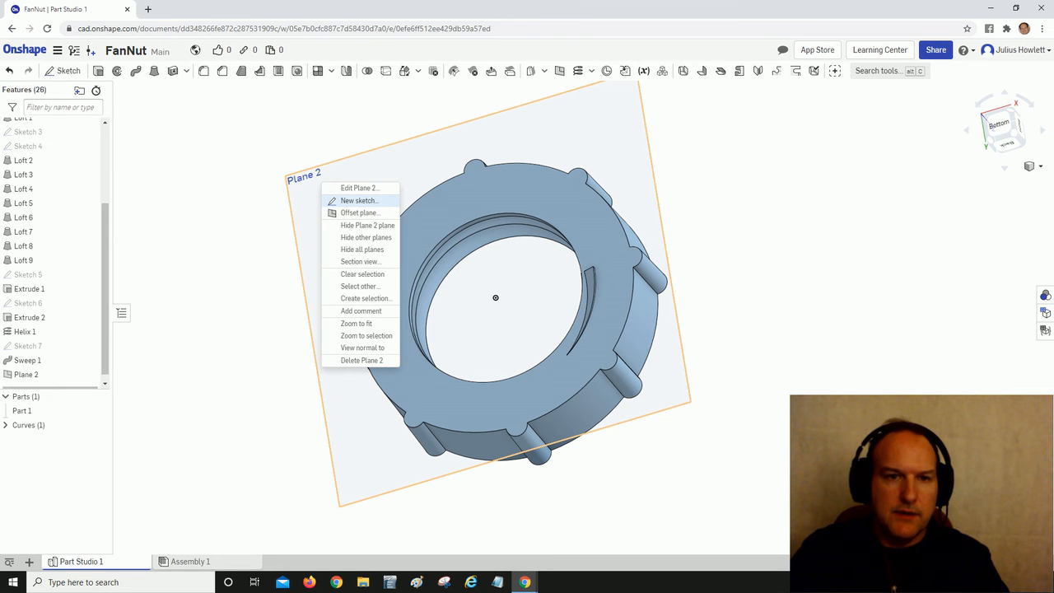
pyautogui.click(359, 200)
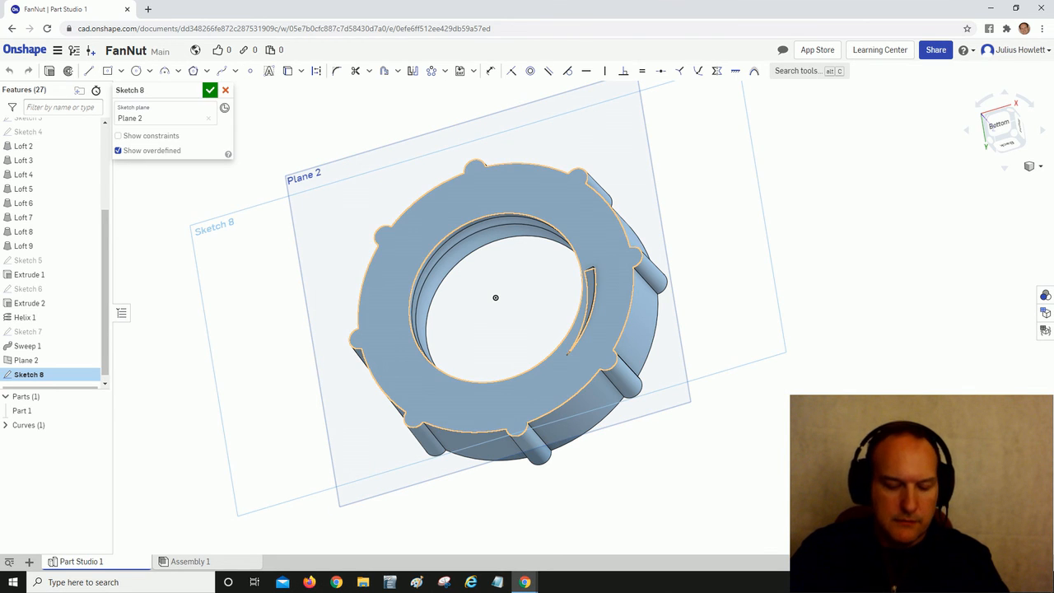
# - Project the nut face's ribbed outer outline onto the sketch on the offset plane
pyautogui.press('u')
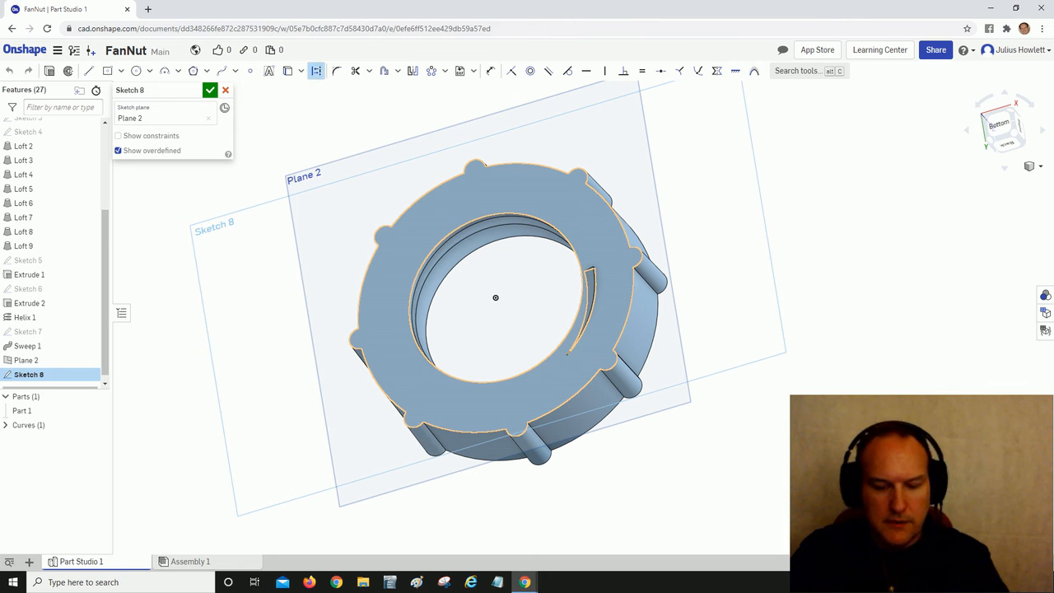
pyautogui.press('q')
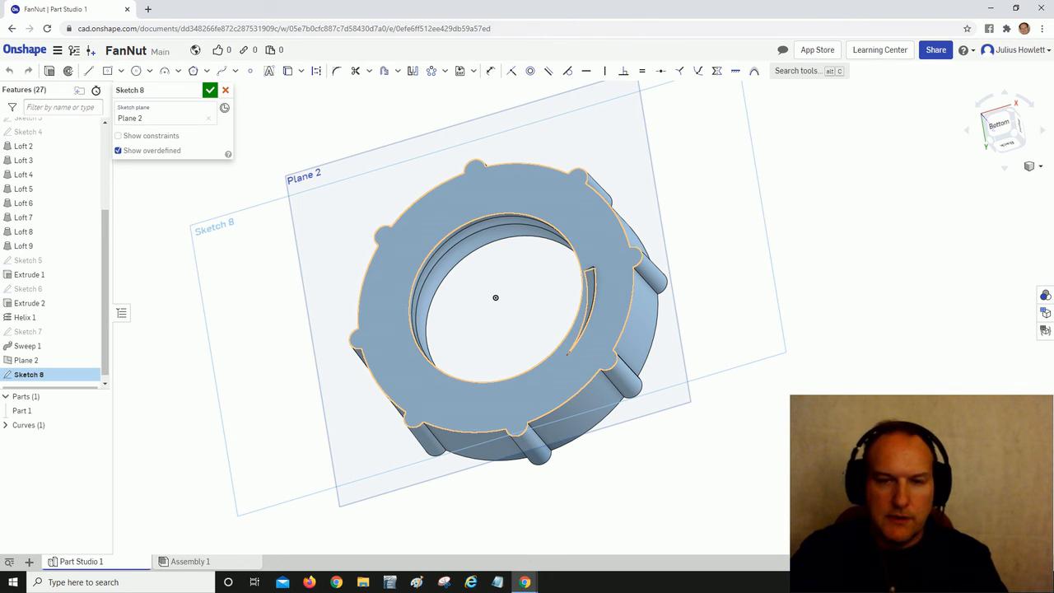
pyautogui.press('u')
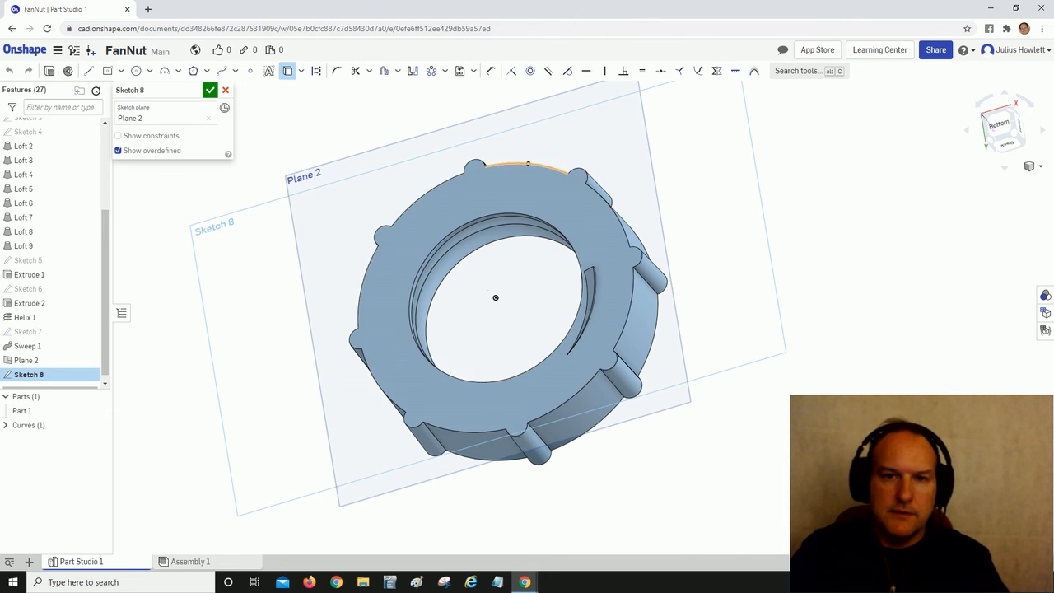
pyautogui.click(527, 188)
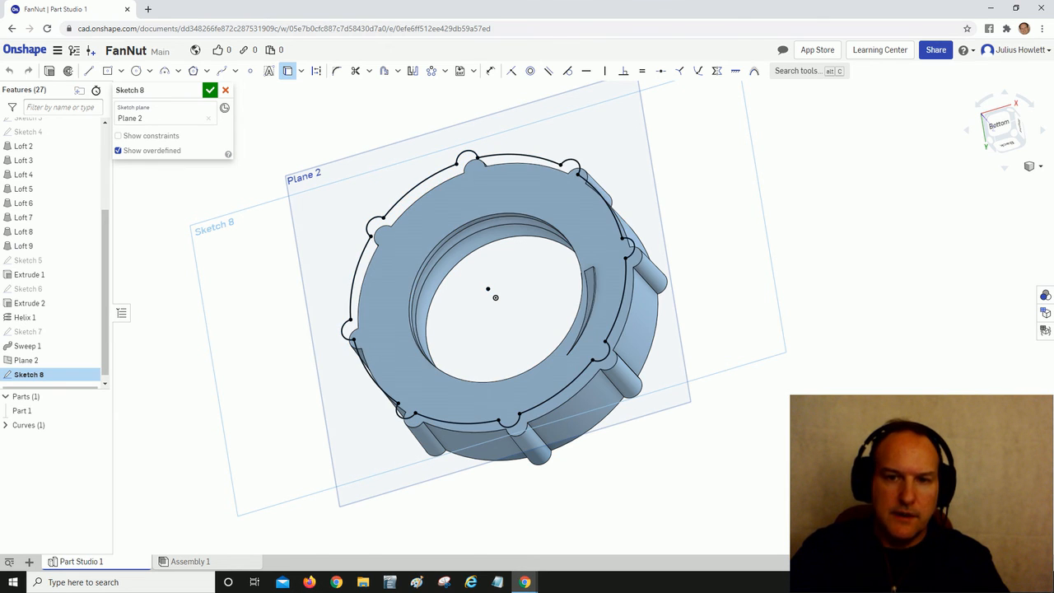
pyautogui.scroll(3, 681, 288)
pyautogui.rightClick(681, 287)
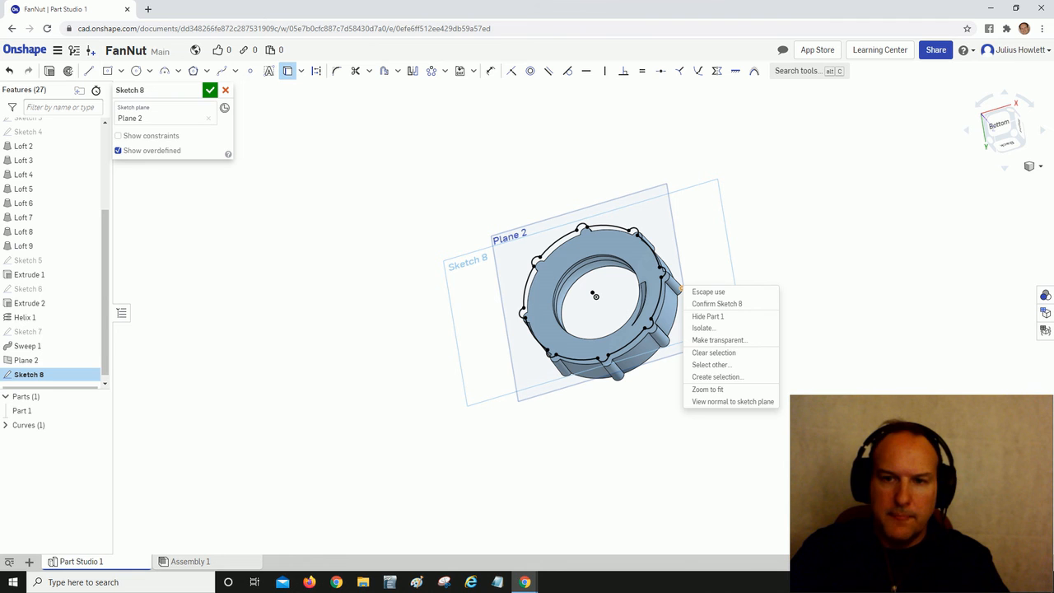
pyautogui.press('Escape')
pyautogui.moveTo(681, 287)
pyautogui.mouseDown(button='right')
pyautogui.moveTo(705, 328)
pyautogui.moveTo(752, 314)
pyautogui.moveTo(715, 302)
pyautogui.moveTo(700, 224)
pyautogui.moveTo(705, 279)
pyautogui.mouseUp(button='right')
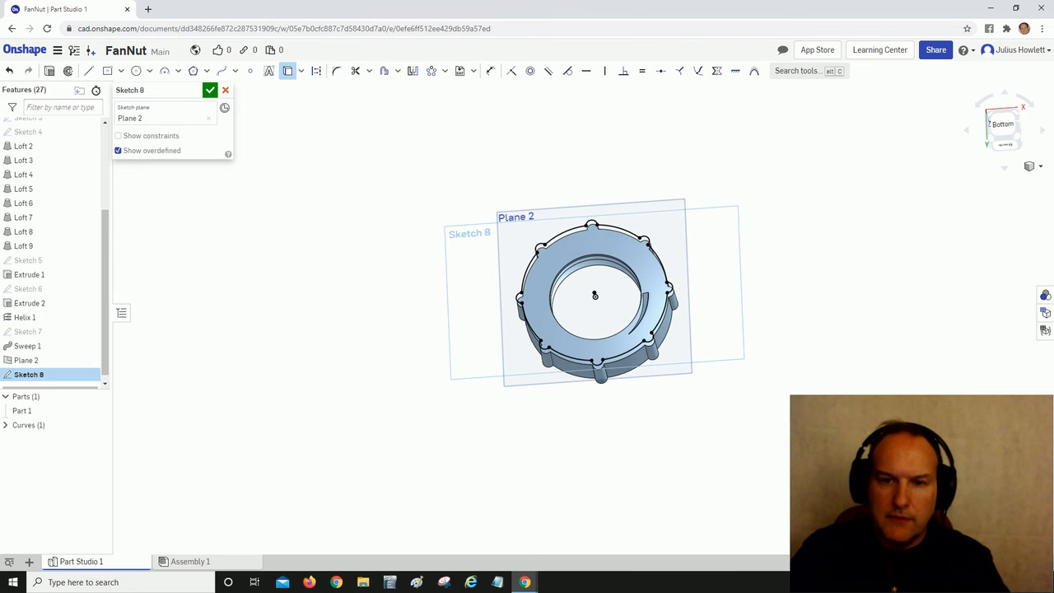
pyautogui.click(642, 288)
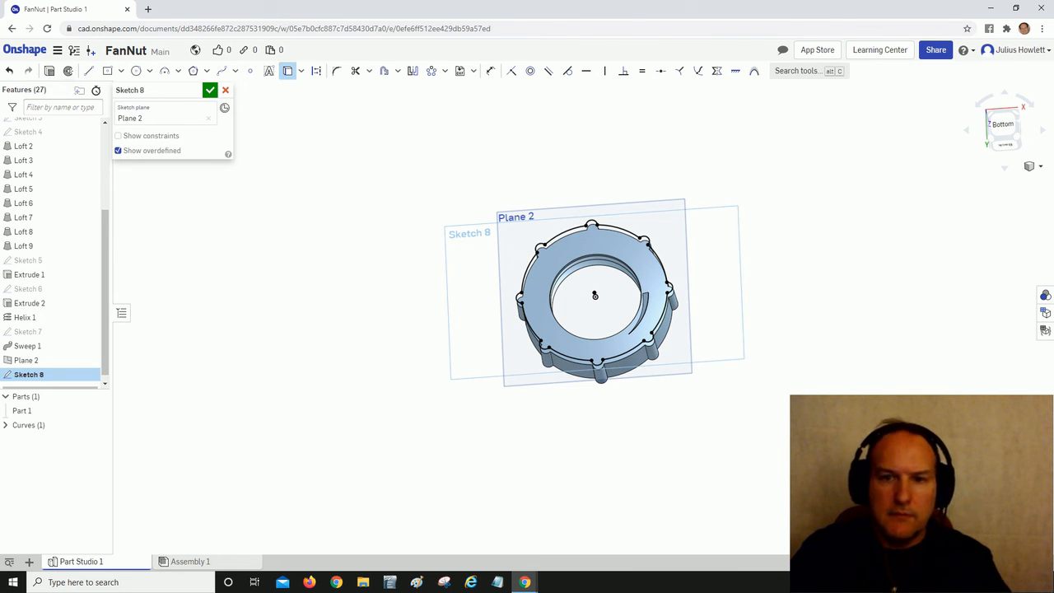
pyautogui.moveTo(517, 219)
pyautogui.mouseDown(button='right')
pyautogui.moveTo(527, 150)
pyautogui.moveTo(537, 209)
pyautogui.moveTo(554, 221)
pyautogui.moveTo(550, 282)
pyautogui.moveTo(529, 229)
pyautogui.mouseUp(button='right')
pyautogui.scroll(5, 292, 286)
pyautogui.scroll(-4, 293, 229)
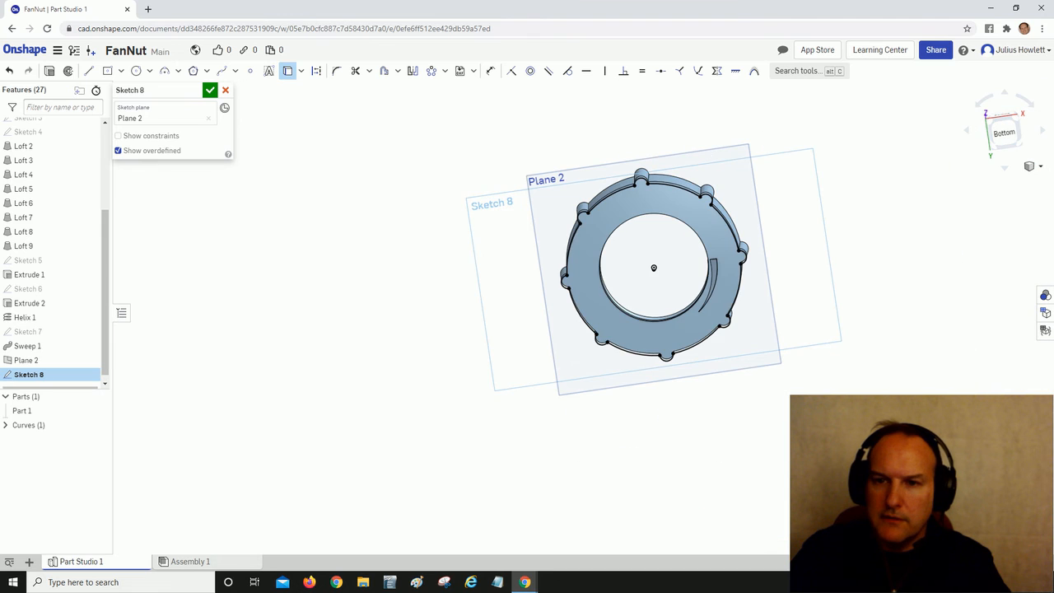
pyautogui.moveTo(654, 267); pyautogui.dragTo(694, 204, button='right')
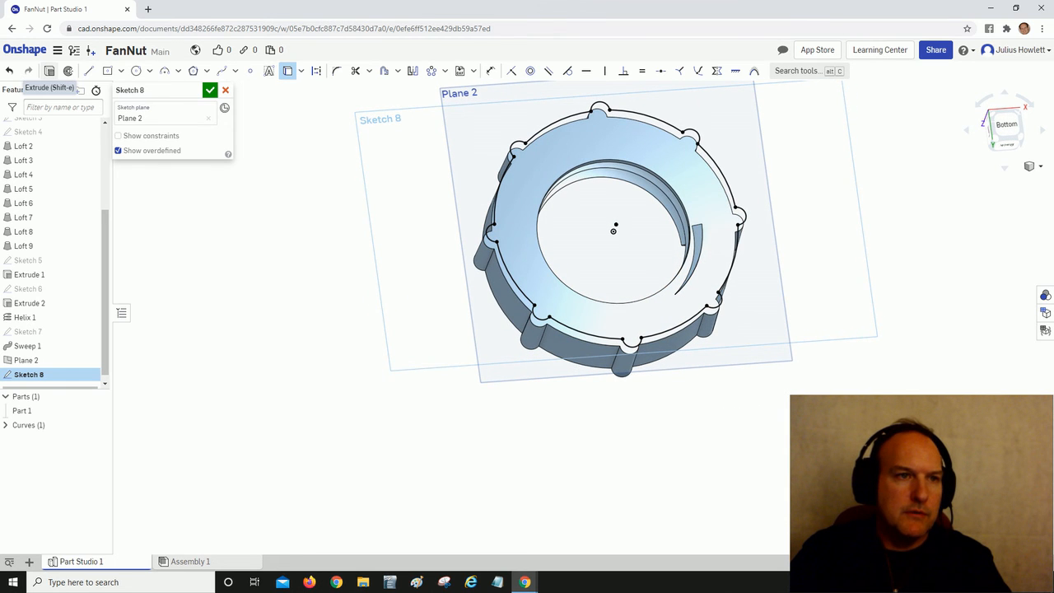
pyautogui.click(49, 70)
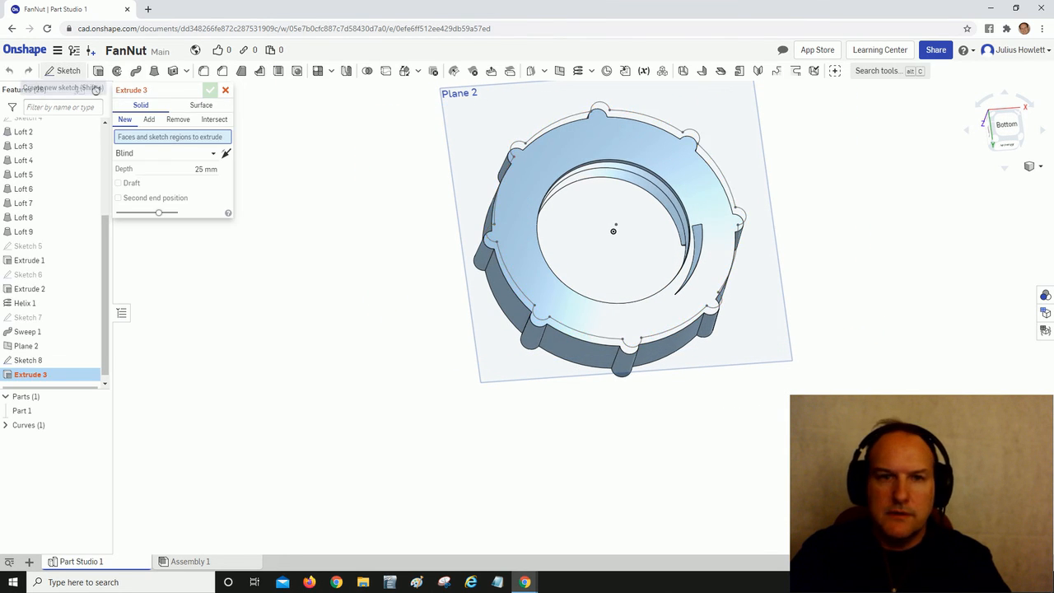
pyautogui.click(178, 120)
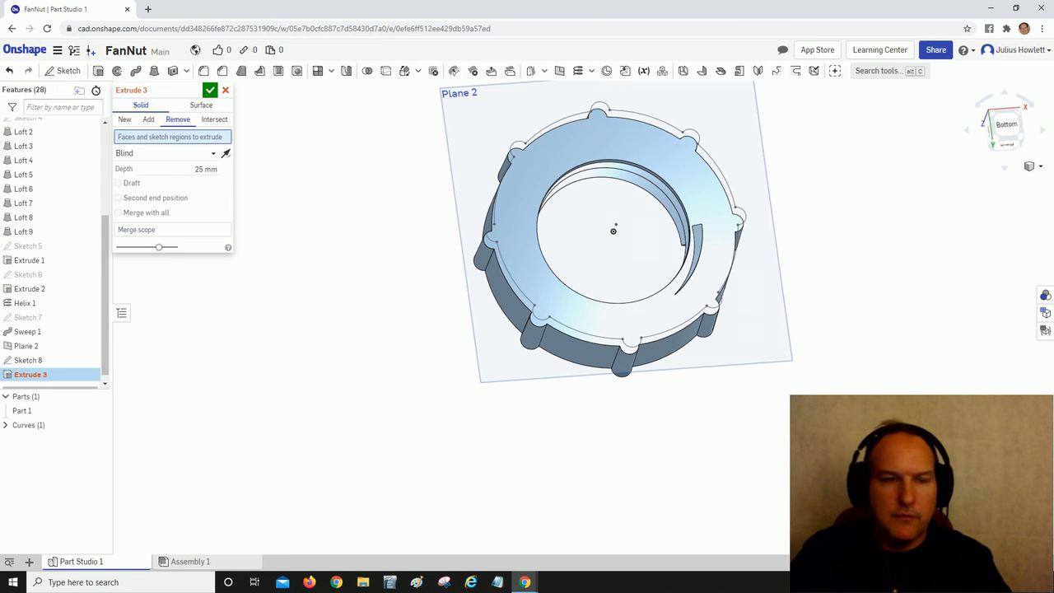
pyautogui.press('Escape')
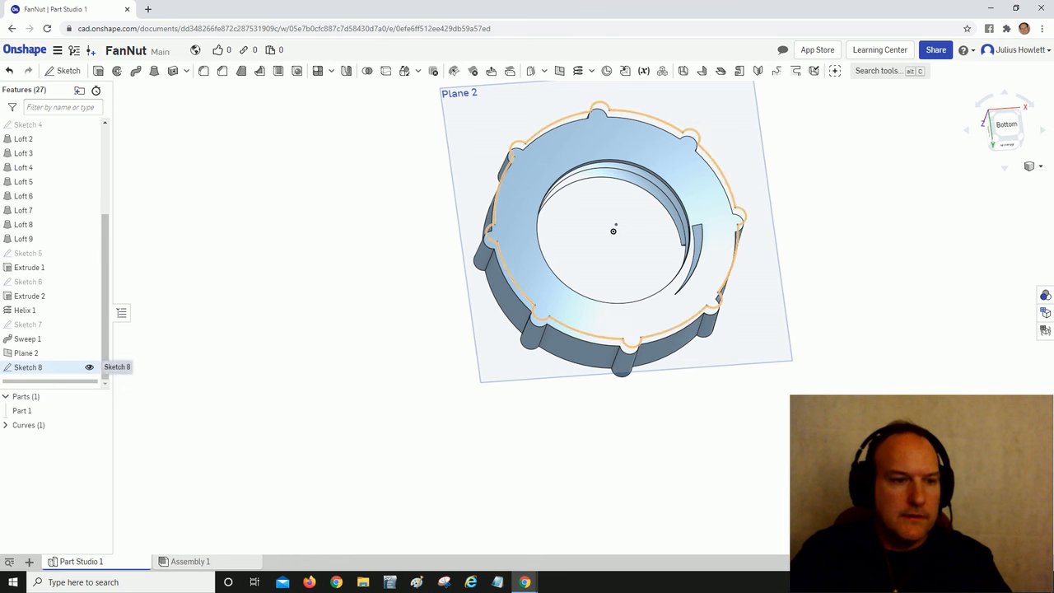
# - Reopen the sketch on the offset plane and delete the projected outline
pyautogui.doubleClick(33, 367)
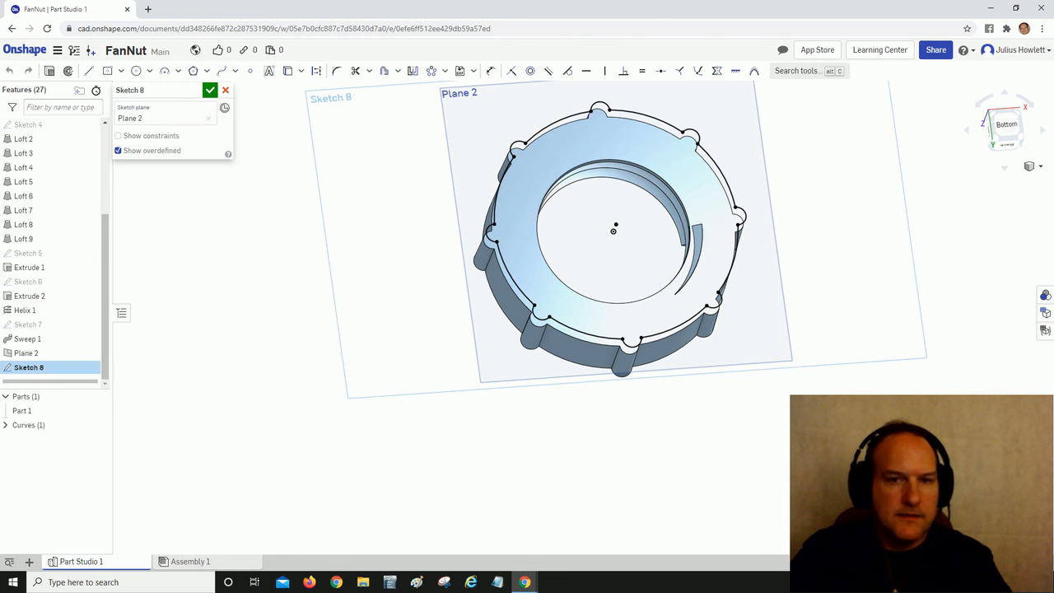
pyautogui.scroll(-3, 251, 298)
pyautogui.moveTo(352, 128)
pyautogui.mouseDown()
pyautogui.moveTo(418, 239)
pyautogui.moveTo(581, 357)
pyautogui.mouseUp()
pyautogui.press('Escape')
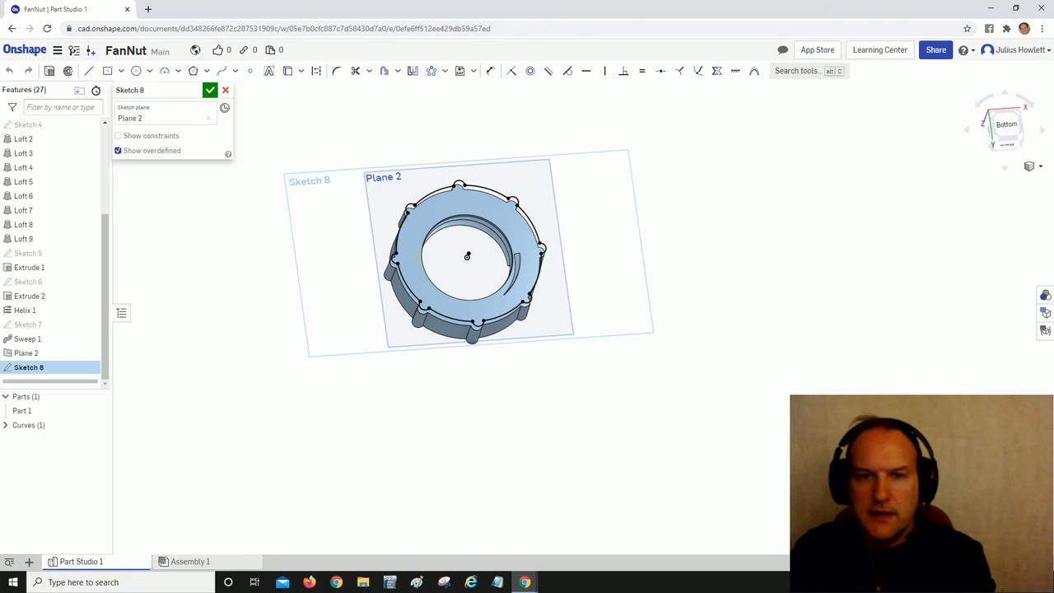
# - Sketch a circle about 59 mm in diameter around the nut's centre, enclosing the whole nut
pyautogui.scroll(4, 511, 274)
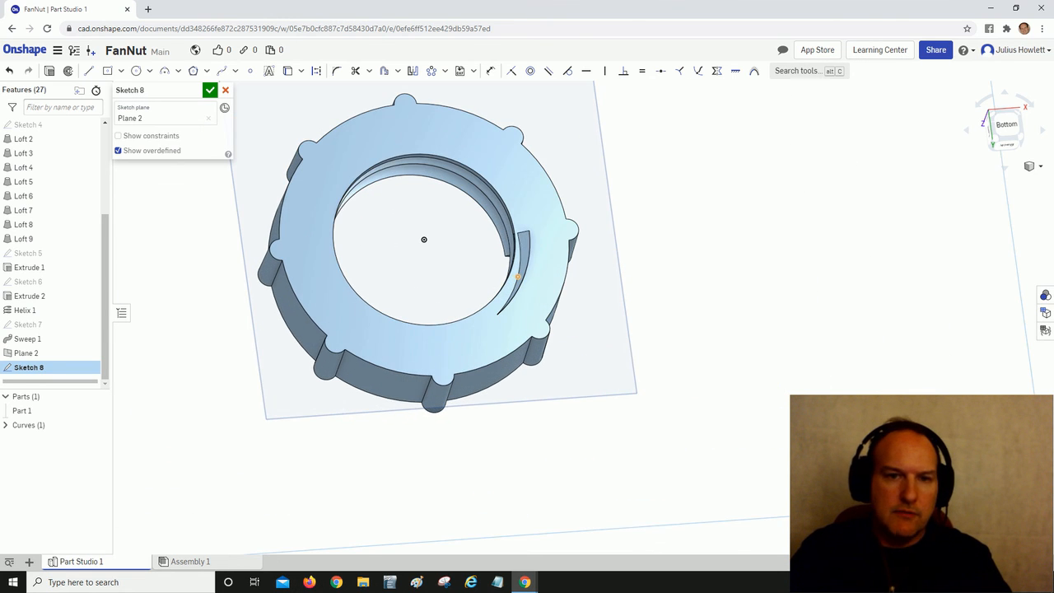
pyautogui.press('c')
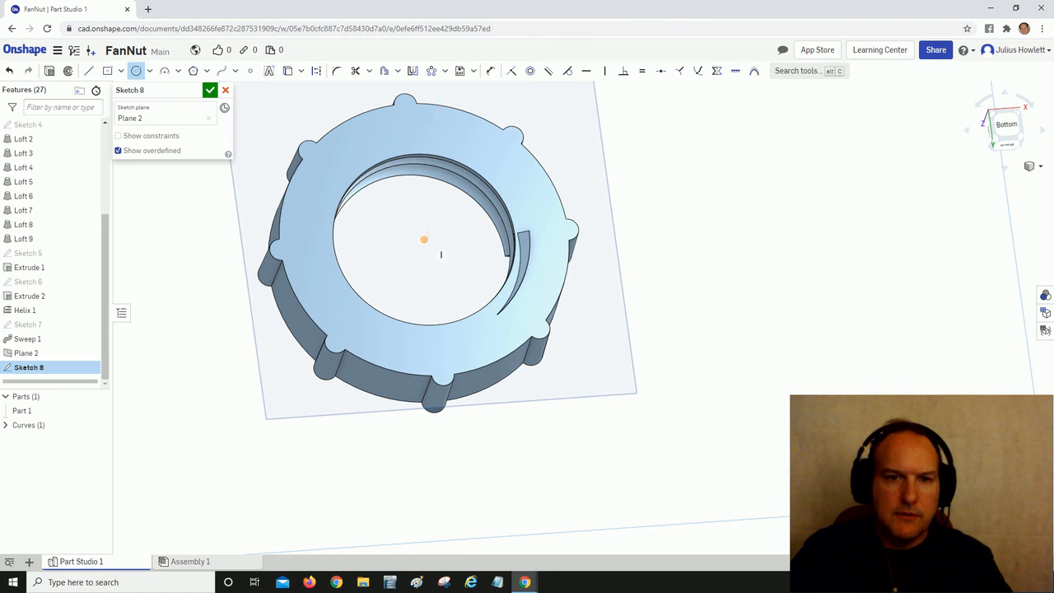
pyautogui.click(425, 239)
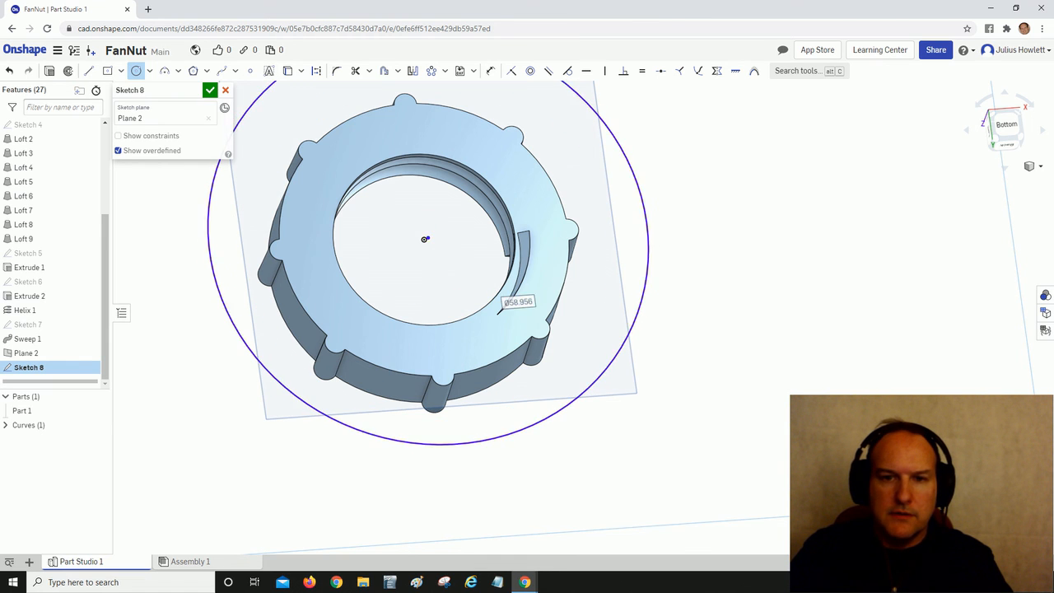
pyautogui.click(608, 363)
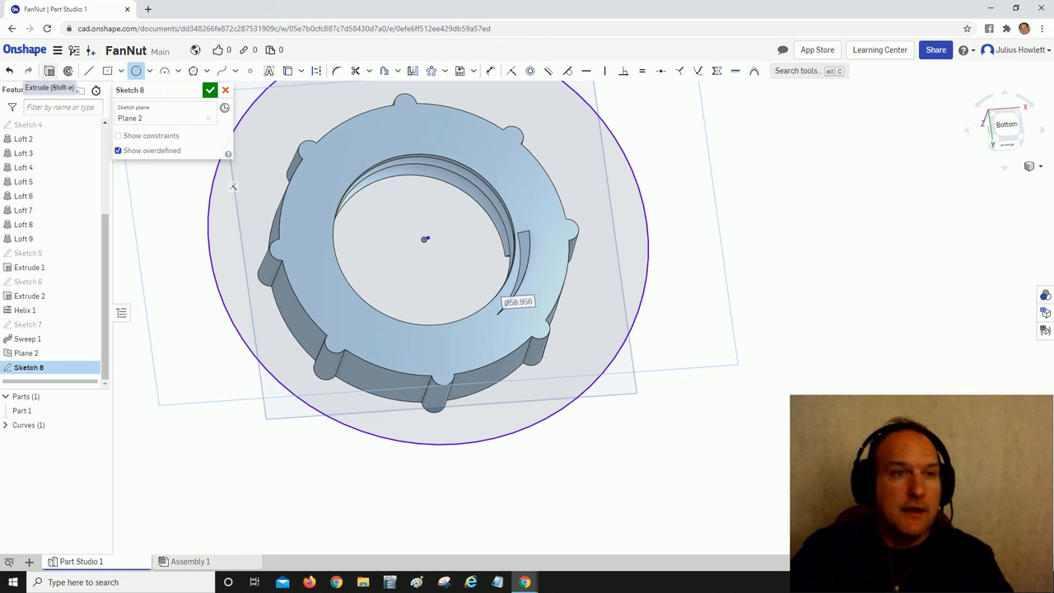
# - Extrude the circle as a Remove from Part 1 up to the nut's face, cutting off the protruding thread
pyautogui.click(50, 71)
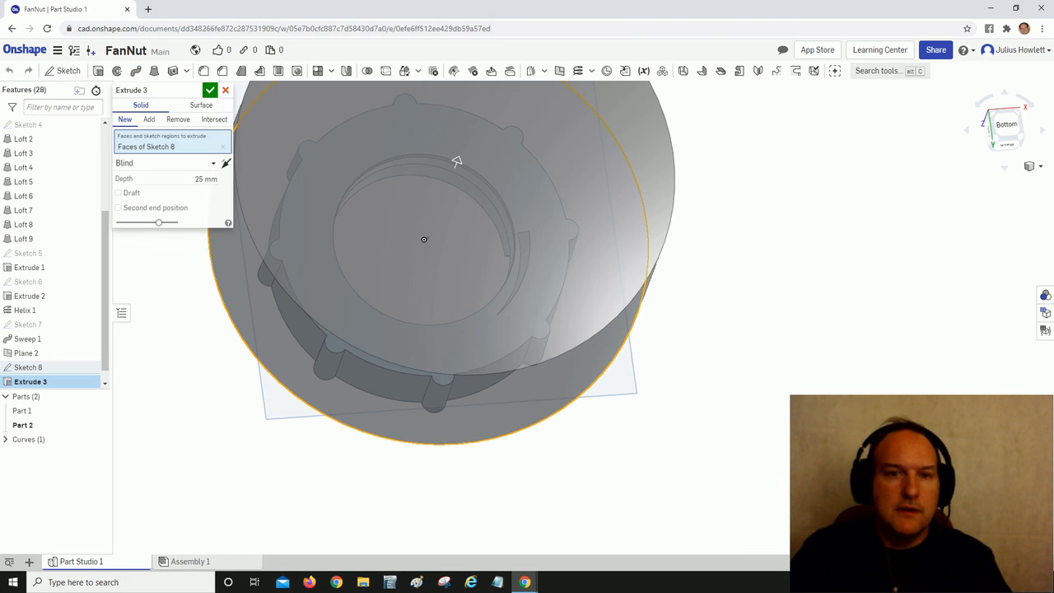
pyautogui.click(178, 120)
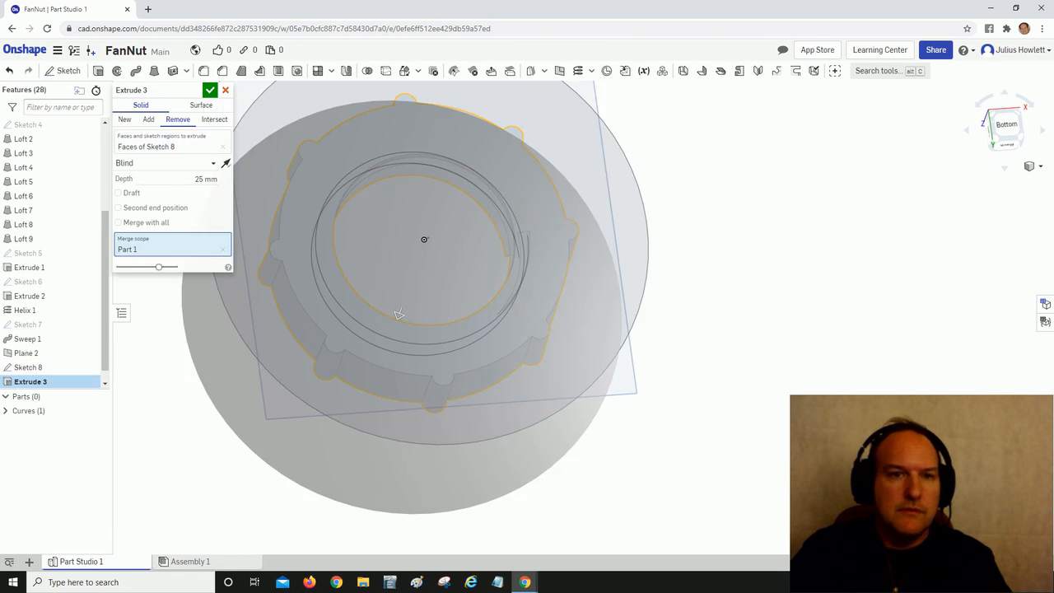
pyautogui.scroll(-3, 473, 377)
pyautogui.moveTo(474, 376); pyautogui.dragTo(416, 317, button='right')
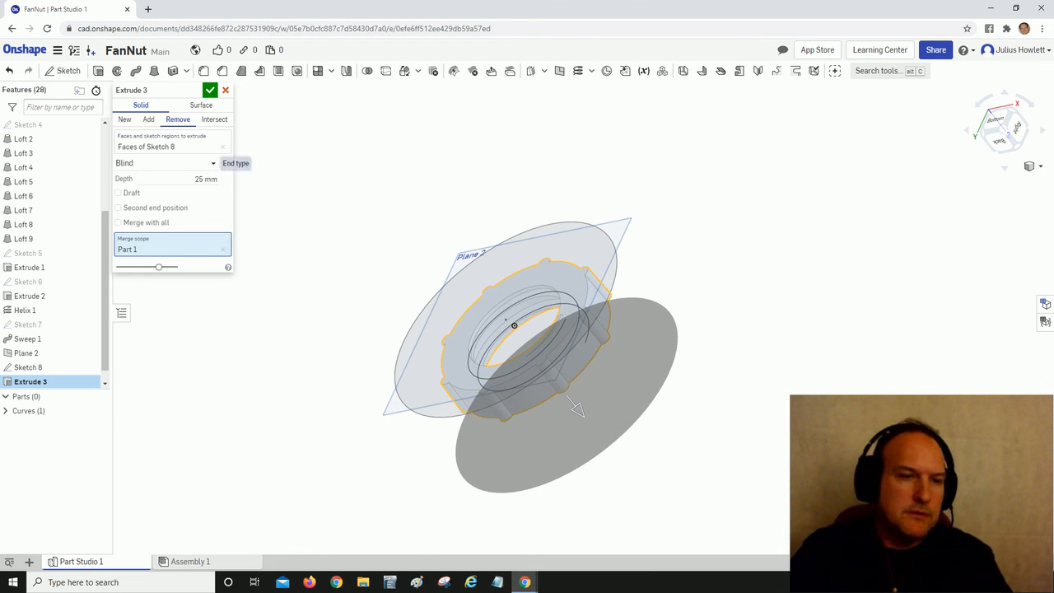
pyautogui.click(213, 163)
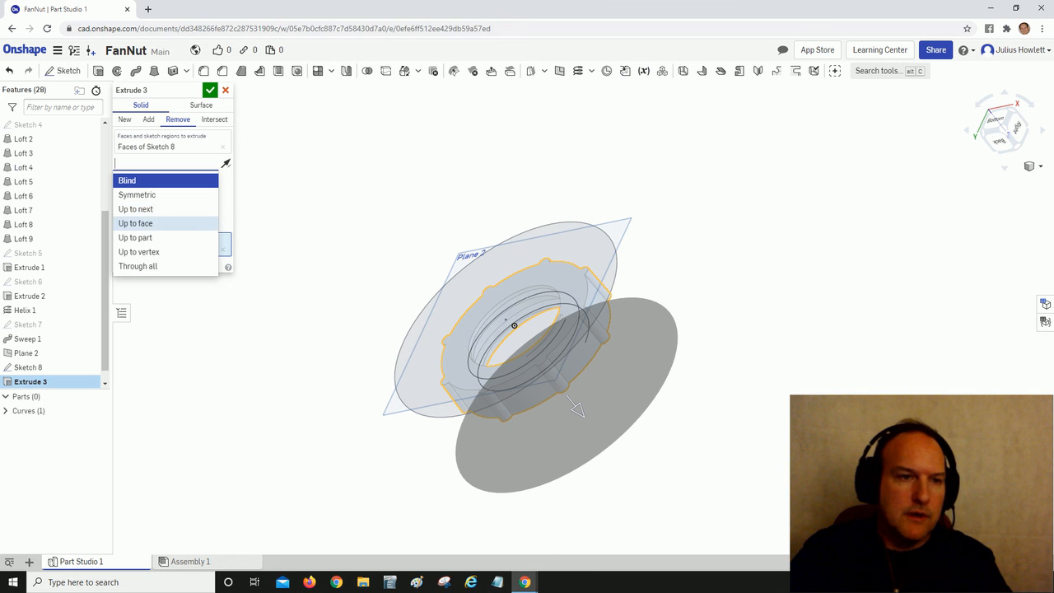
pyautogui.click(135, 223)
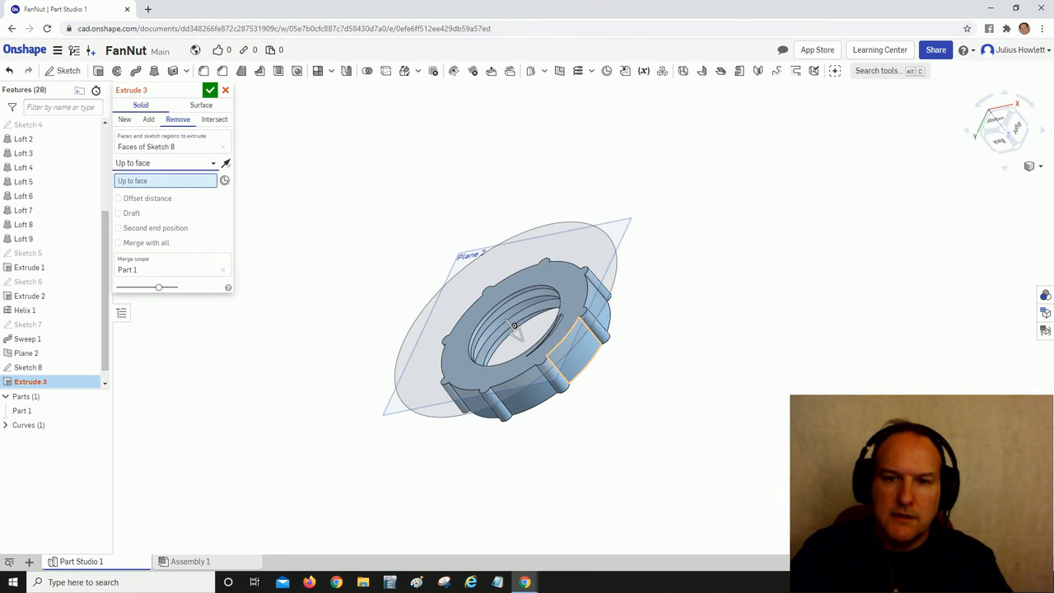
pyautogui.scroll(3, 557, 380)
pyautogui.moveTo(557, 381); pyautogui.dragTo(527, 333, button='right')
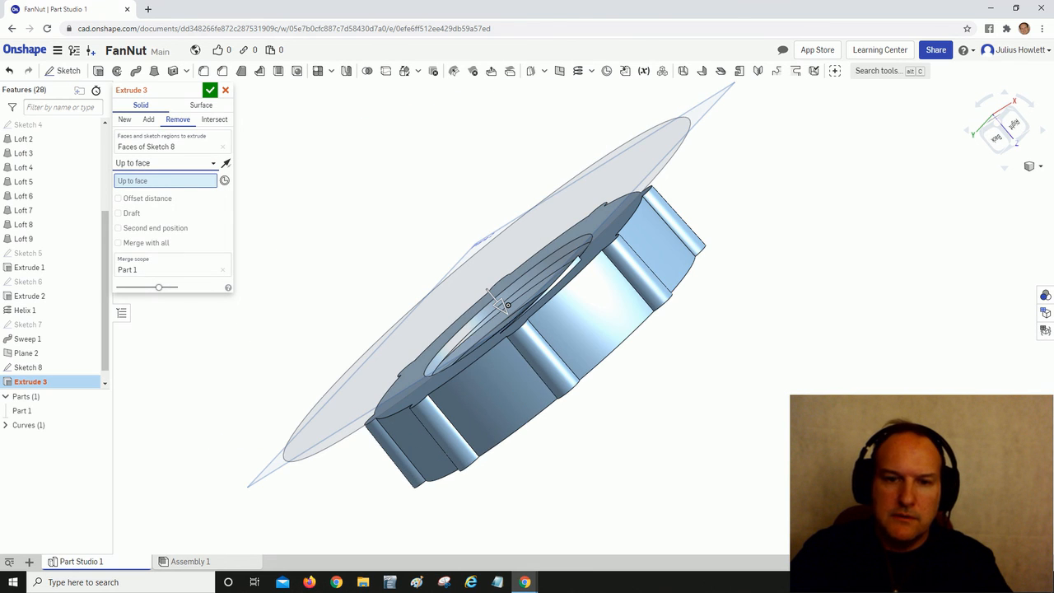
pyautogui.click(508, 304)
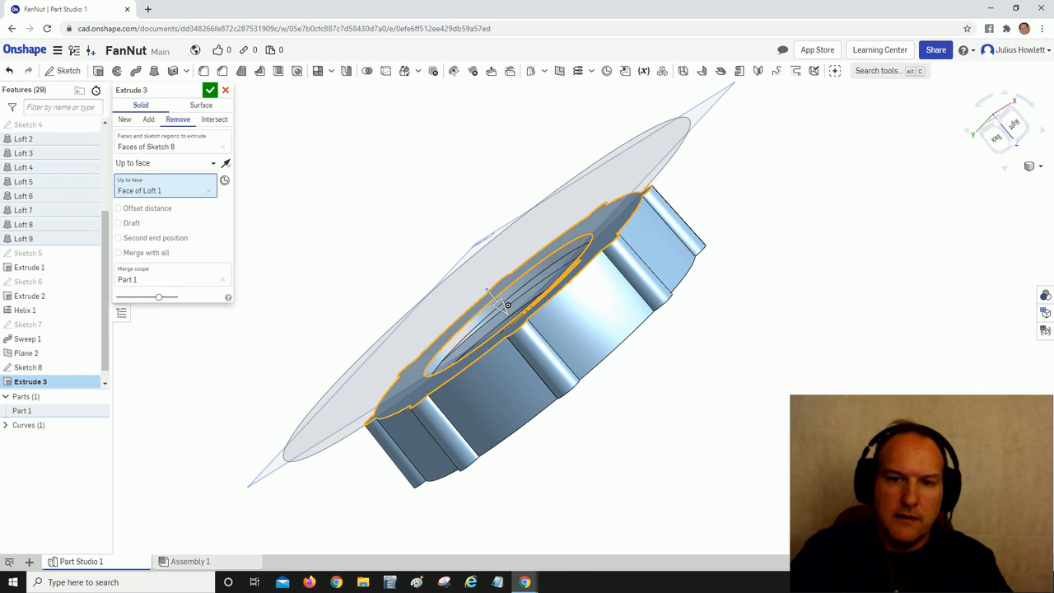
pyautogui.moveTo(508, 306); pyautogui.dragTo(455, 300, button='right')
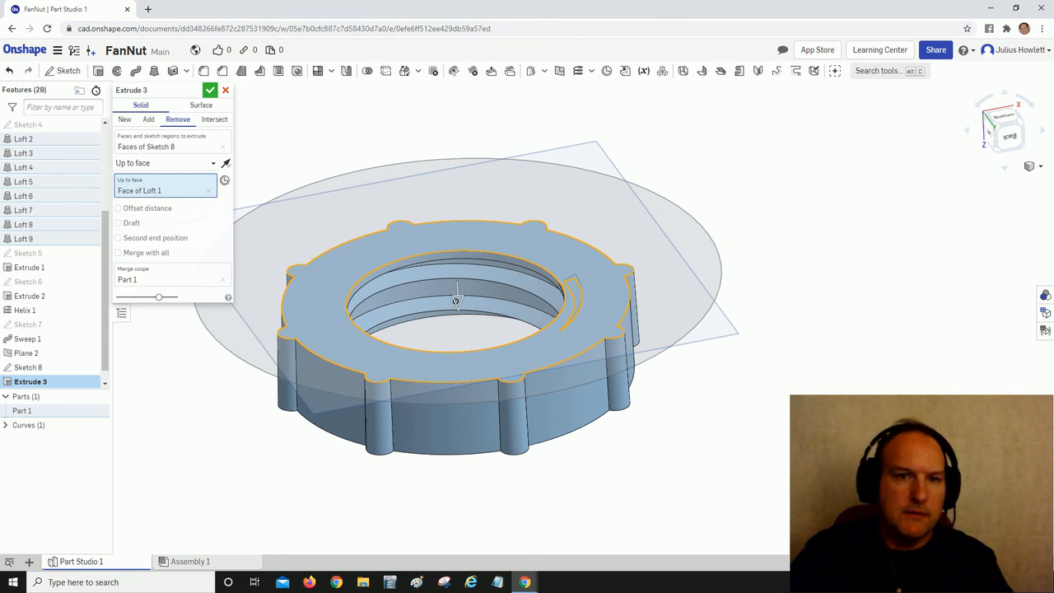
pyautogui.press('Return')
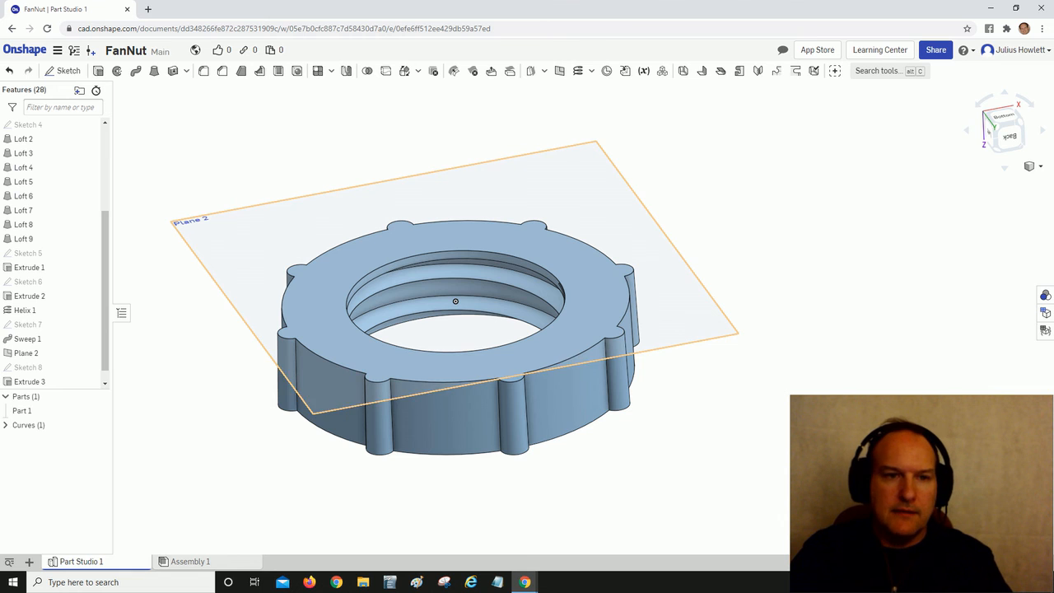
# - Hide all planes and inspect the trimmed nut and its internal thread from both ends
pyautogui.rightClick(245, 239)
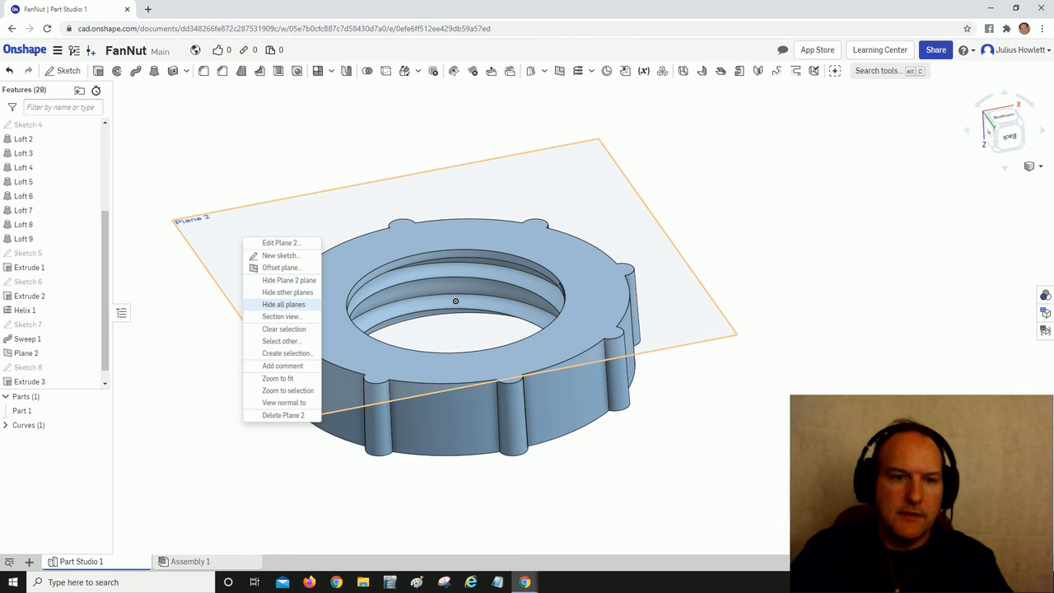
pyautogui.click(284, 304)
pyautogui.press('f')
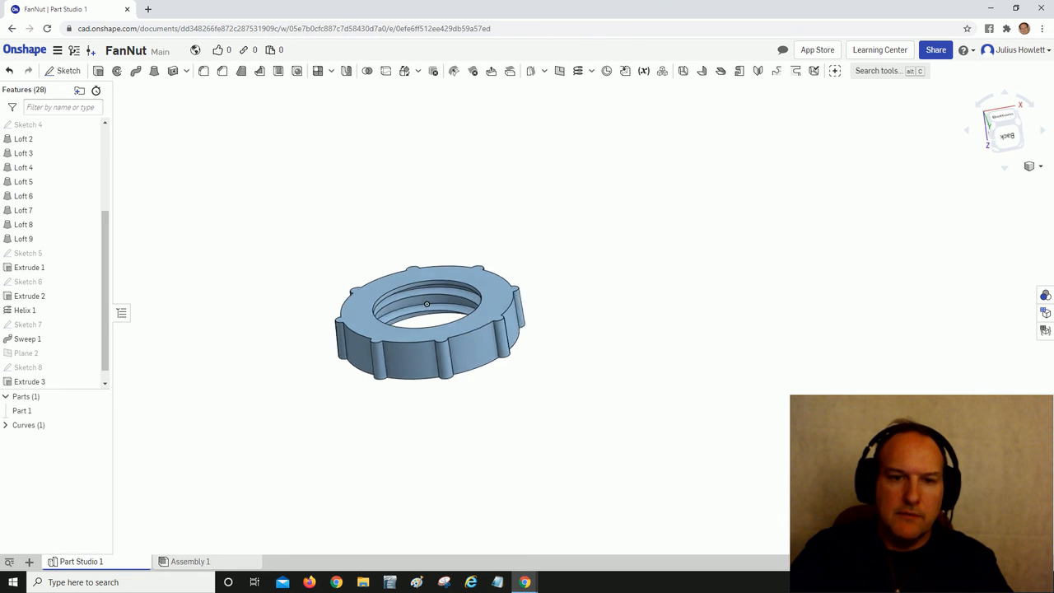
pyautogui.moveTo(428, 300)
pyautogui.mouseDown(button='right')
pyautogui.moveTo(405, 317)
pyautogui.moveTo(409, 308)
pyautogui.mouseUp(button='right')
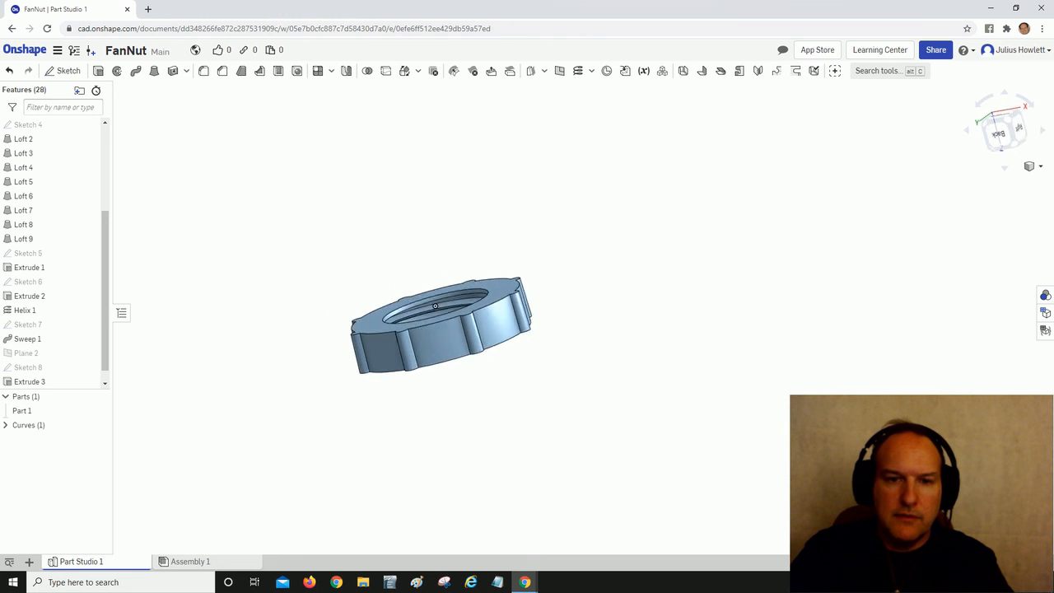
pyautogui.moveTo(444, 309); pyautogui.dragTo(441, 314, button='right')
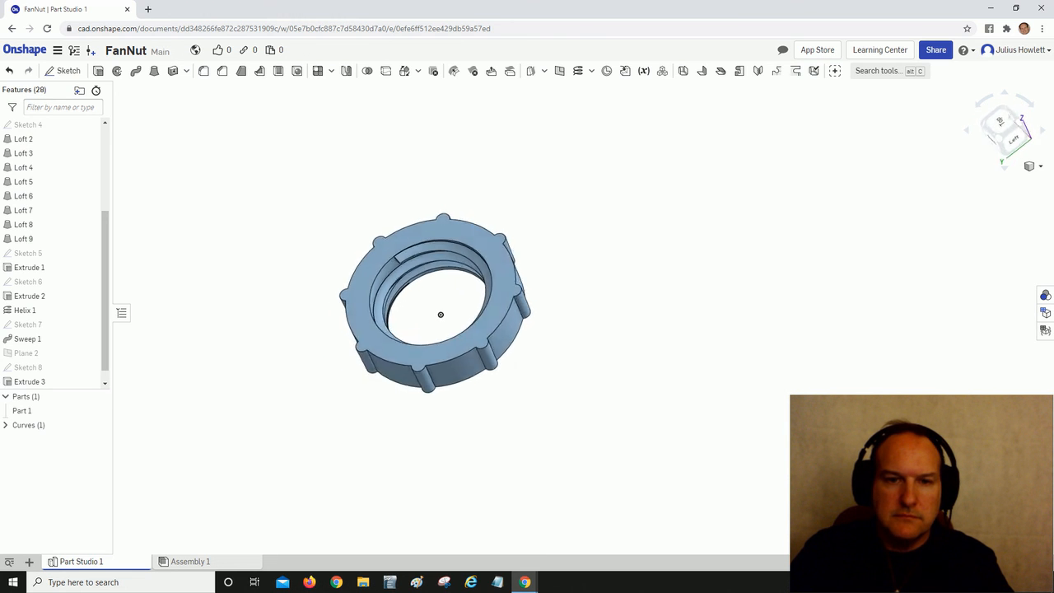